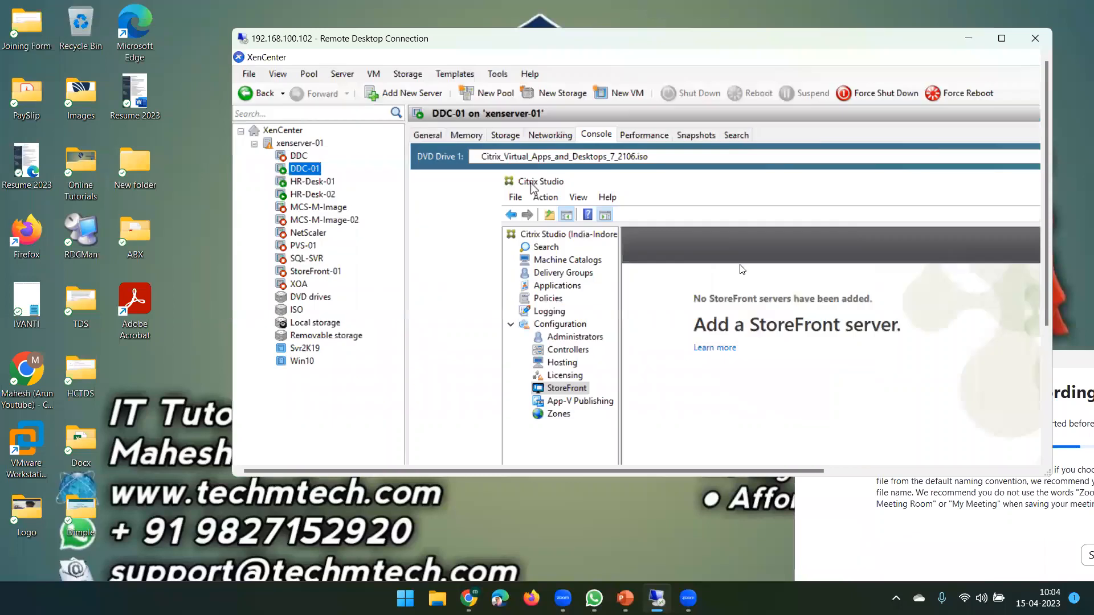
Maximize the remote session and list Citrix Studio's delivery groups, showing the HR-Team group.
left_click(1002, 39)
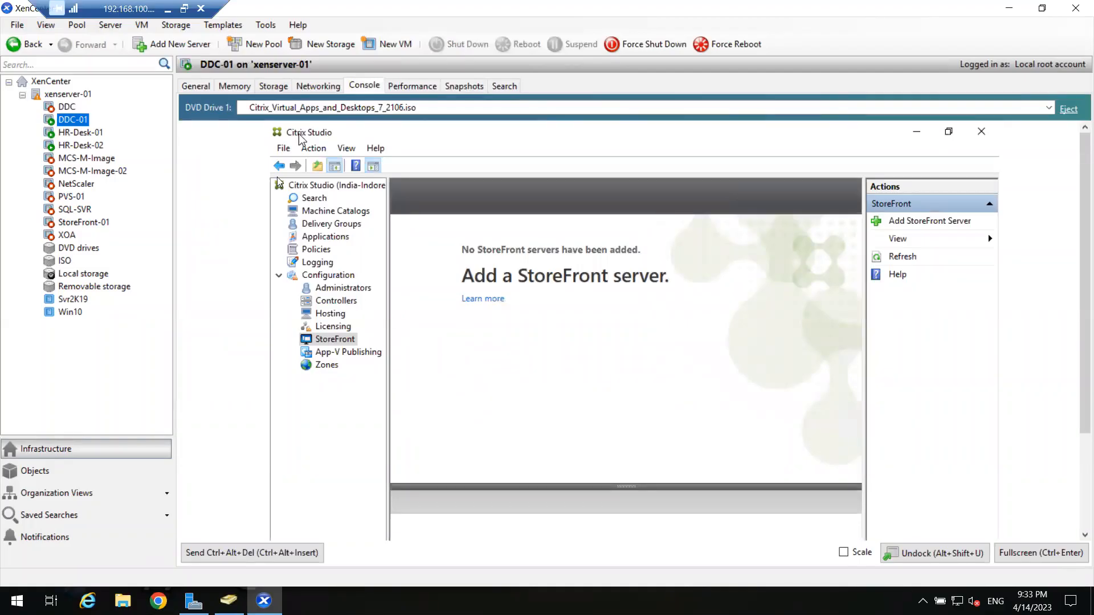
left_click(340, 228)
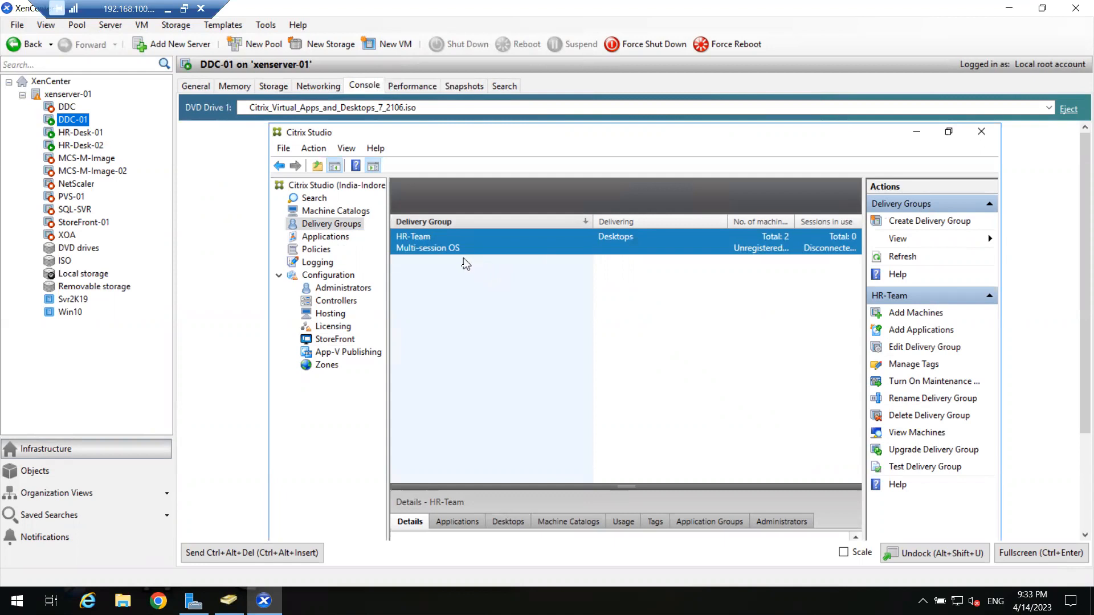
left_click(167, 10)
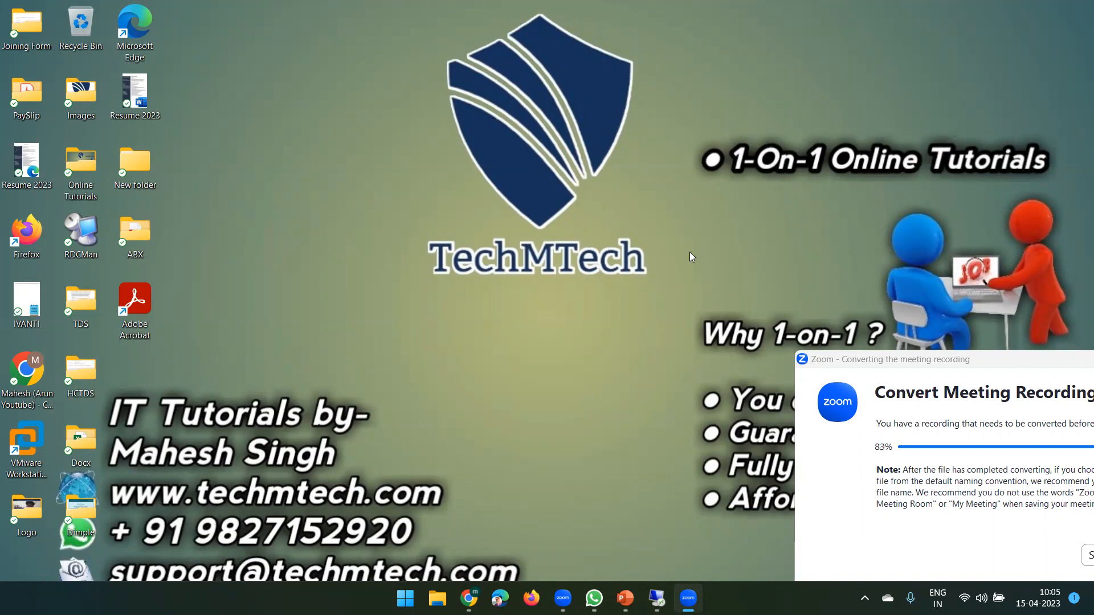
left_click(657, 598)
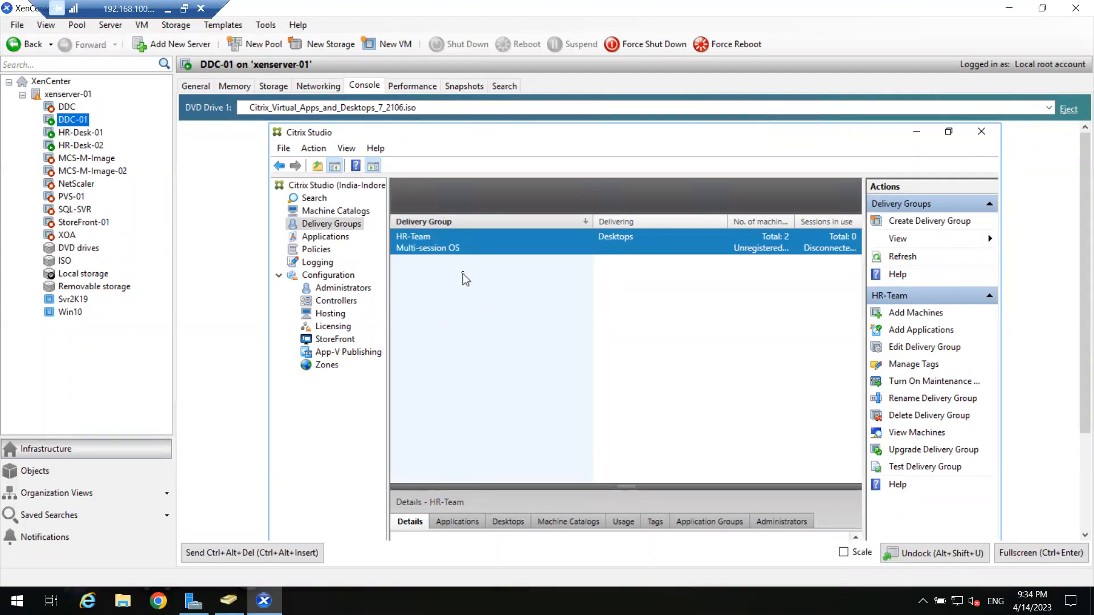
Quick-create a new VM from the Svr2K19 template.
left_click(78, 300)
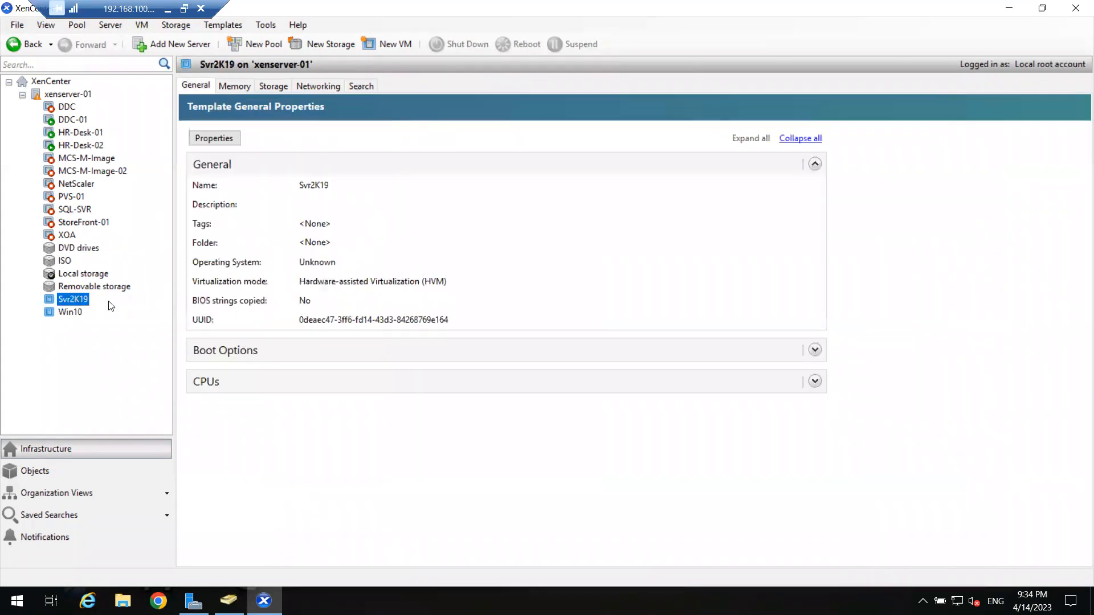
right_click(79, 300)
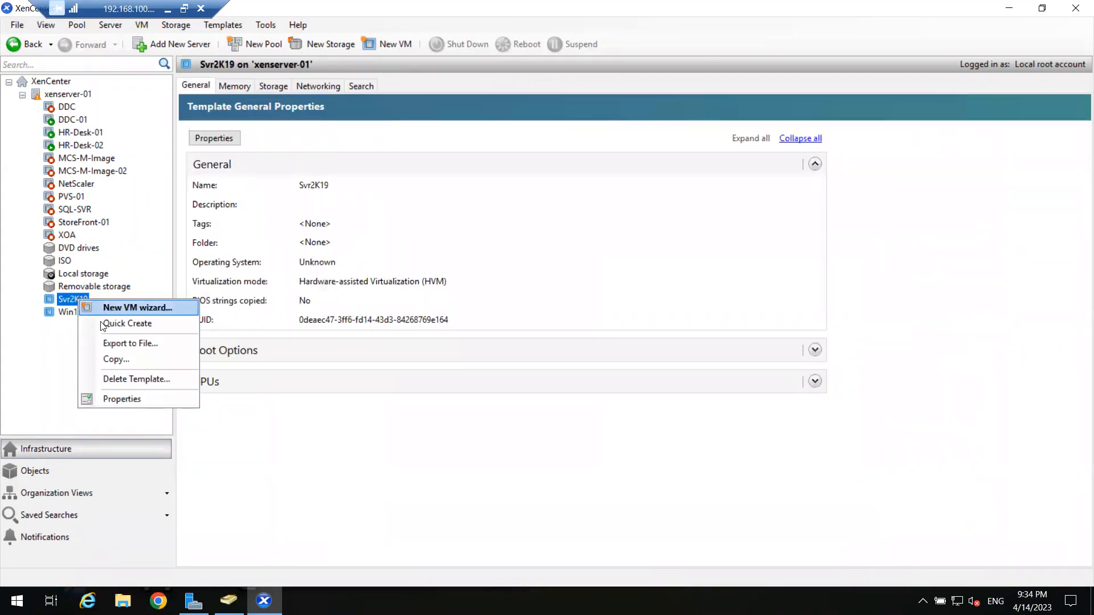
left_click(127, 323)
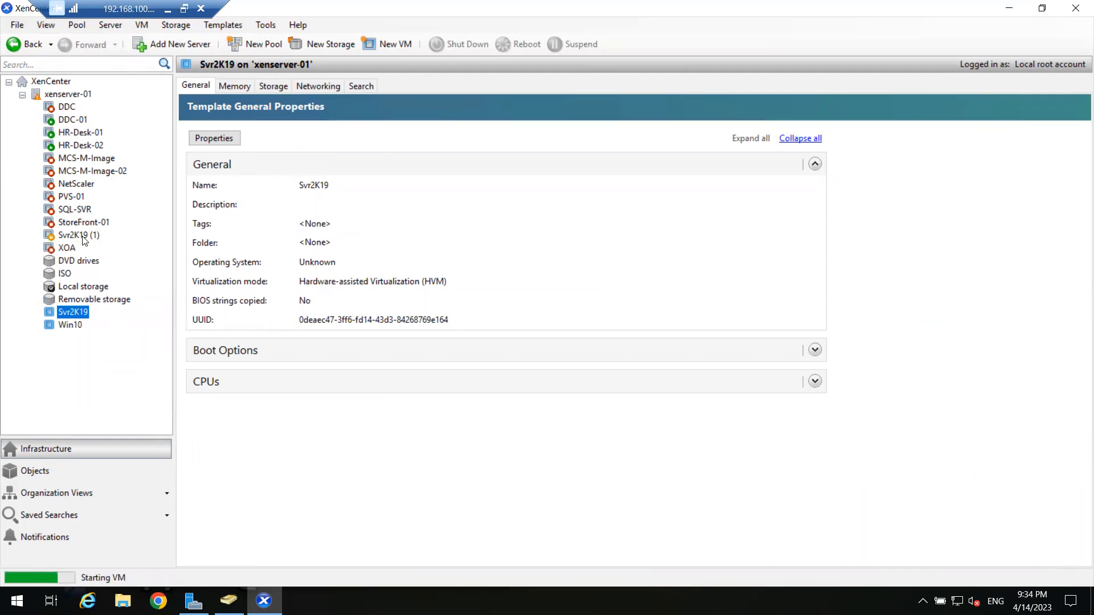
In the Svr2K19 (1) VM's properties, change the name to StoreFront-02.
left_click(83, 235)
right_click(82, 235)
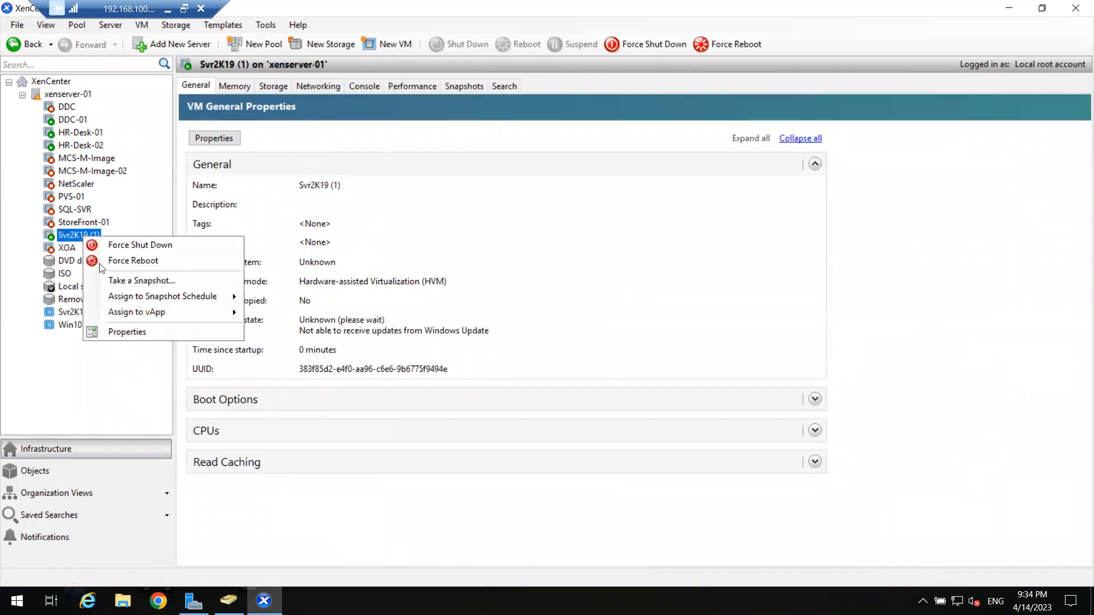
left_click(133, 332)
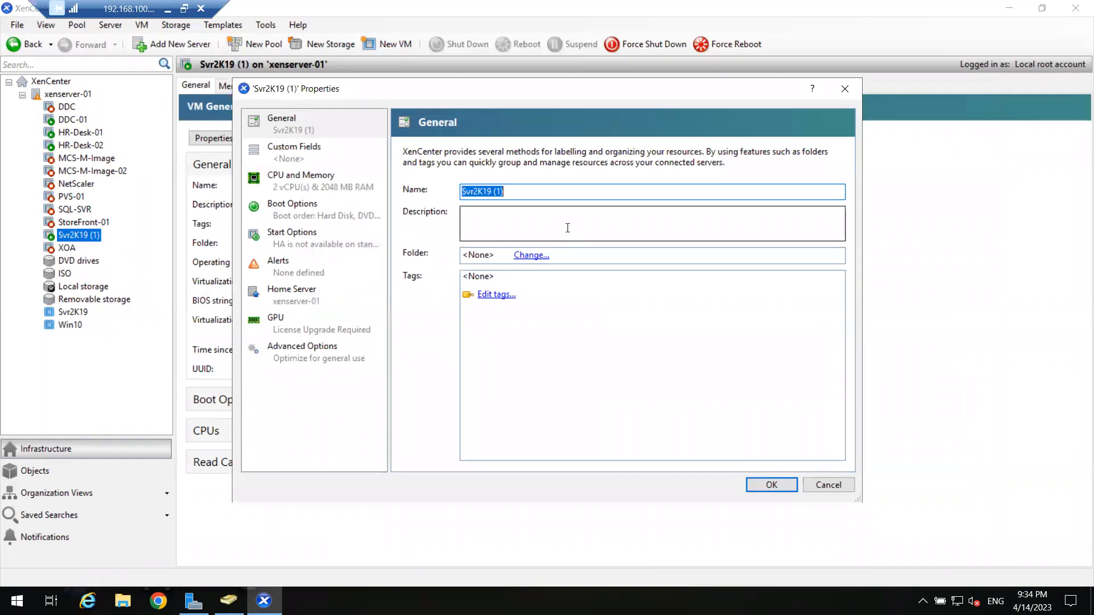
double_click(520, 192)
left_click_drag(519, 193, 450, 193)
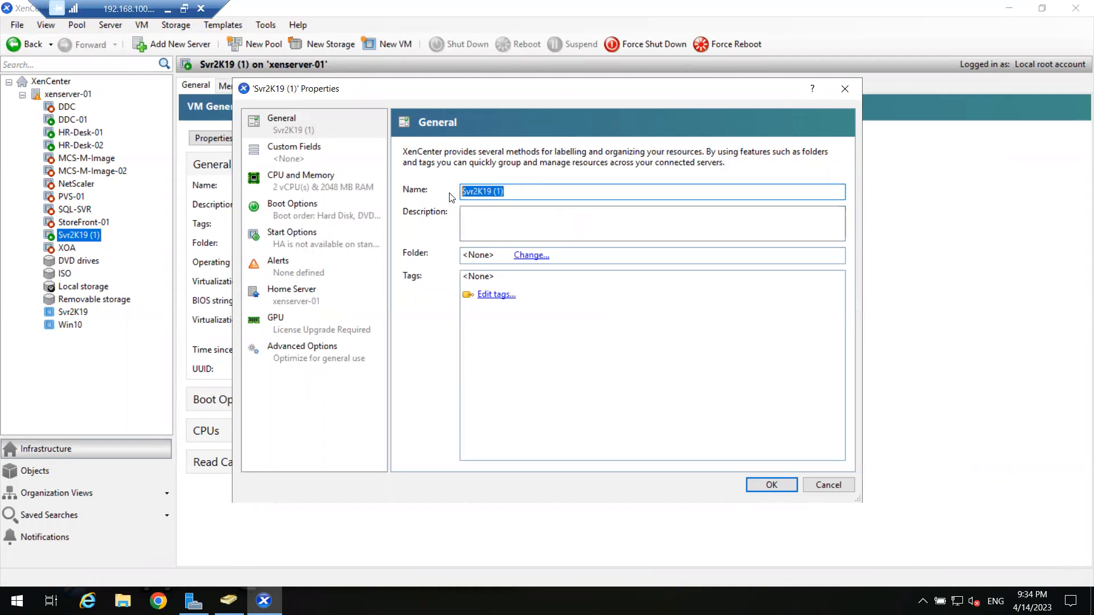
type("StoreFront-021")
key("BackSpace")
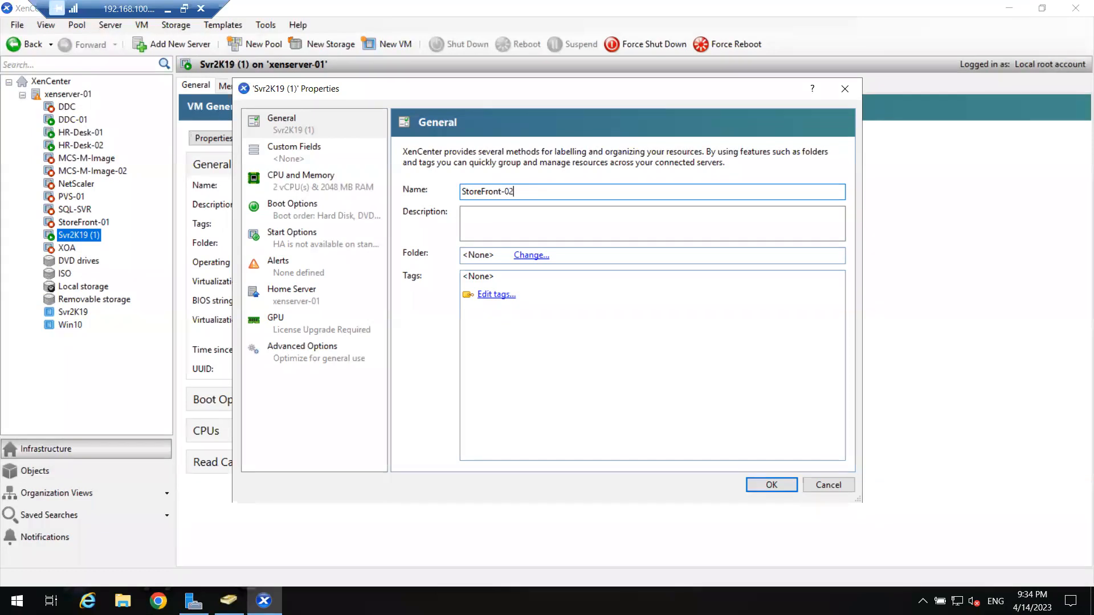
Apply the StoreFront-02 name and show its console scaled to fit.
left_click(770, 485)
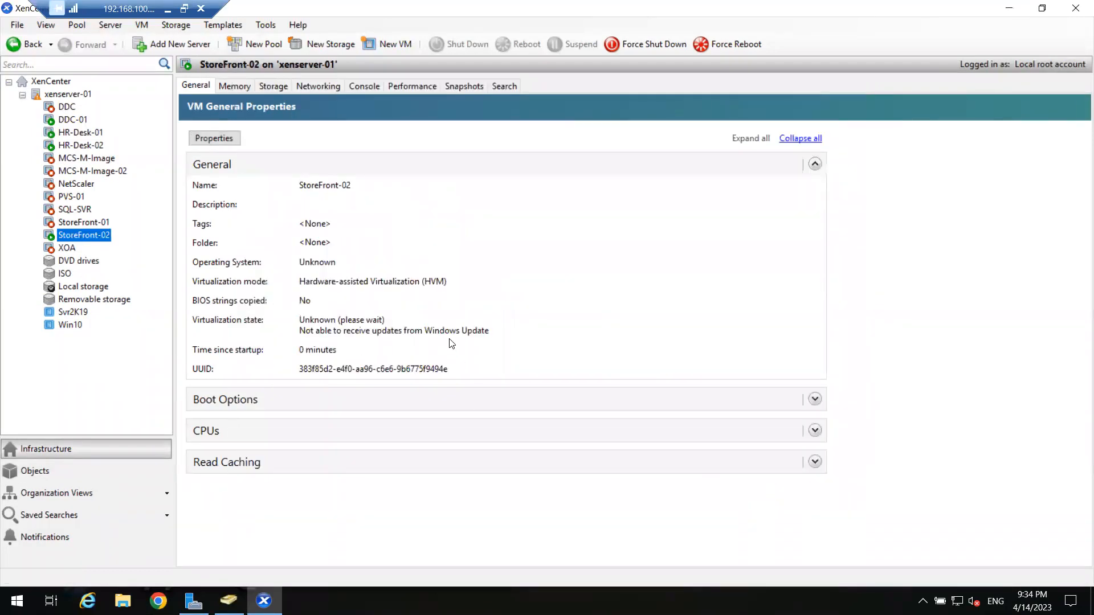
left_click(365, 86)
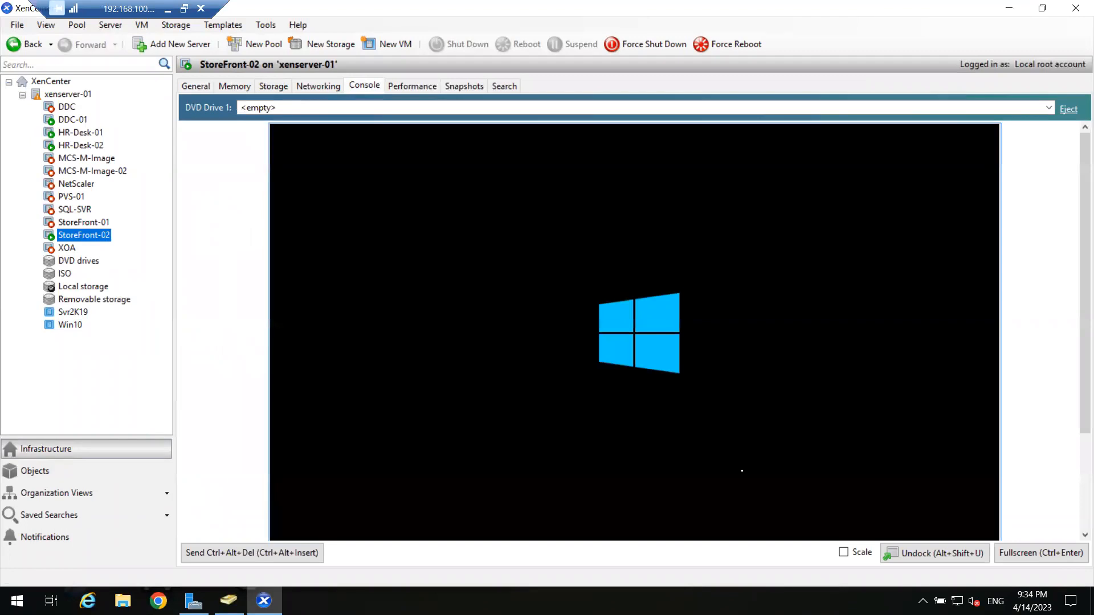
left_click(843, 552)
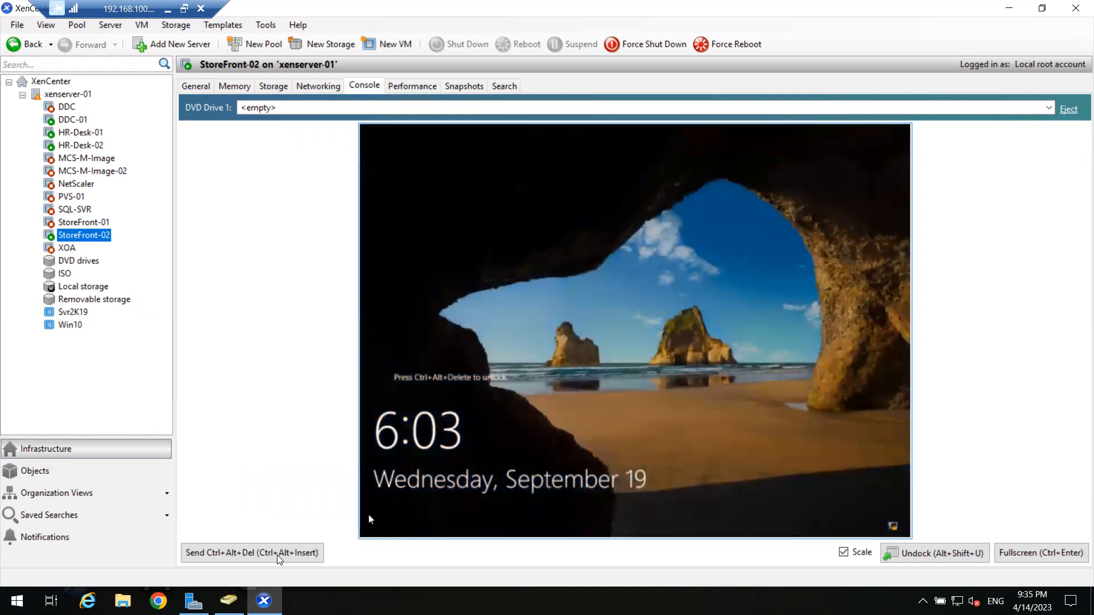
Sign in to StoreFront-02 with the administrator password and view it full screen.
left_click(279, 553)
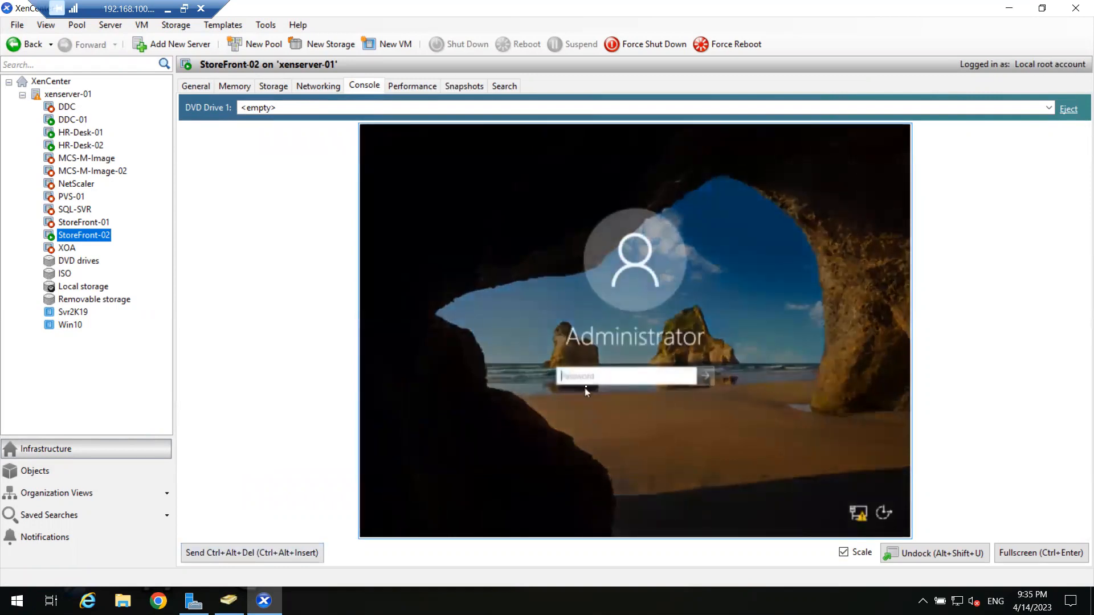
type("******")
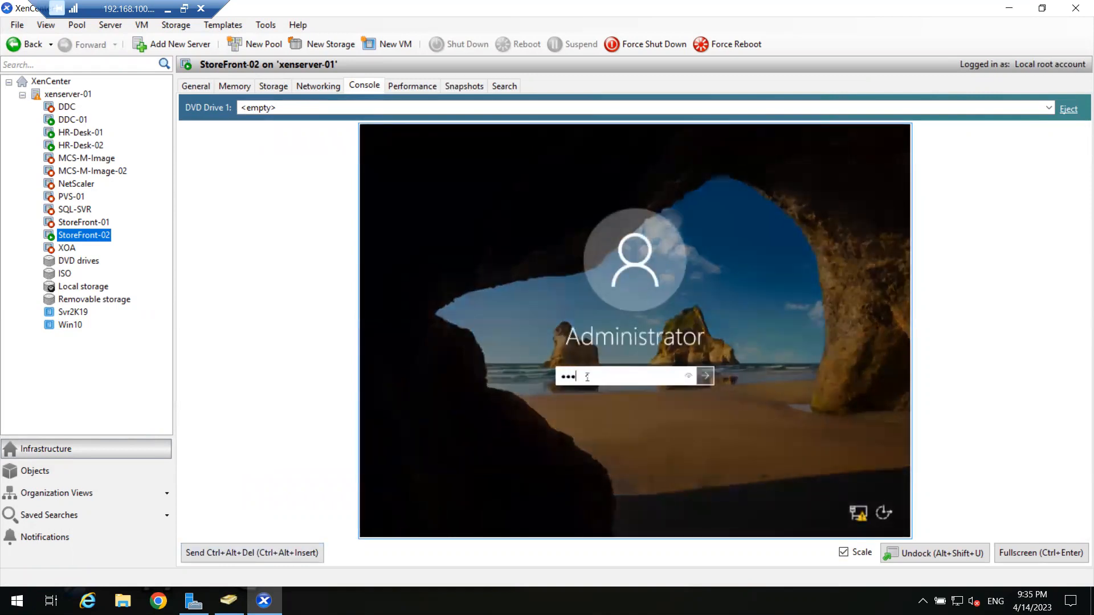
type("***")
key("Return")
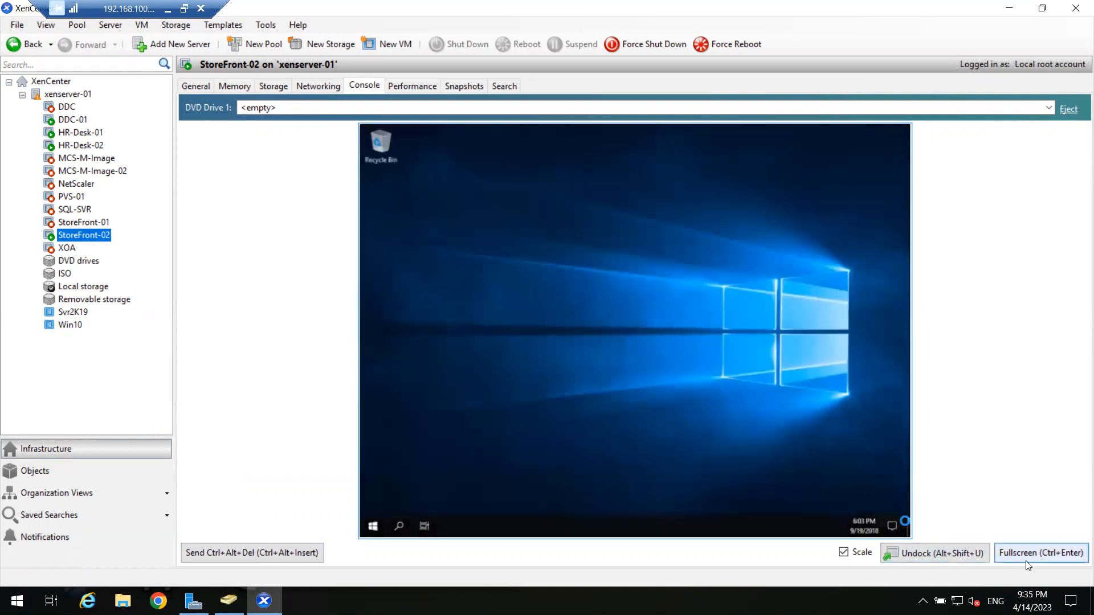
left_click(1041, 553)
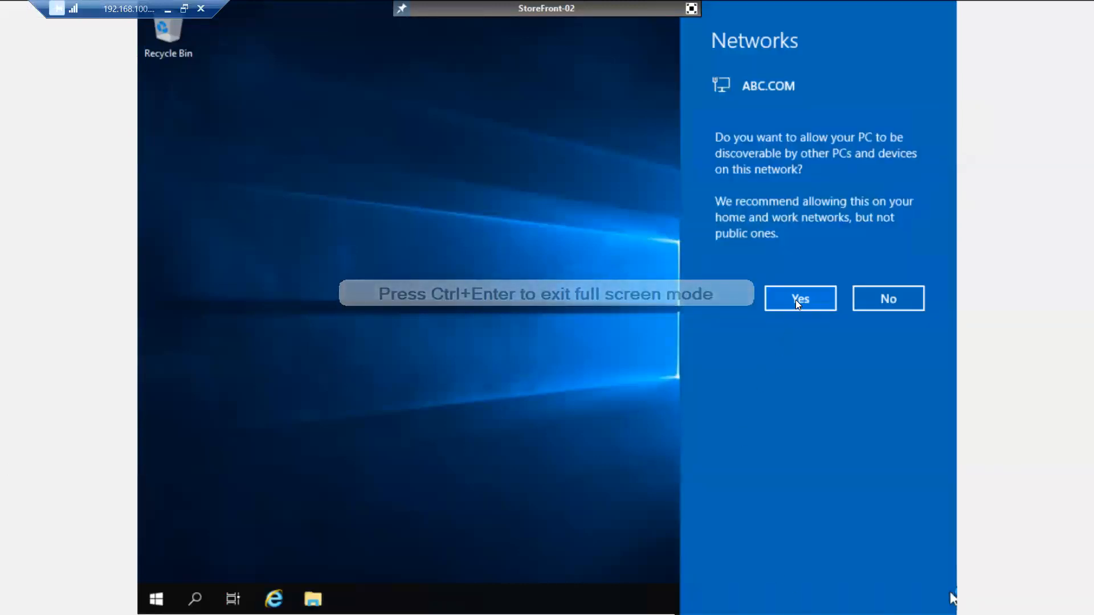
Allow network discoverability and bring up Server Manager's Local Server page maximized.
left_click(798, 299)
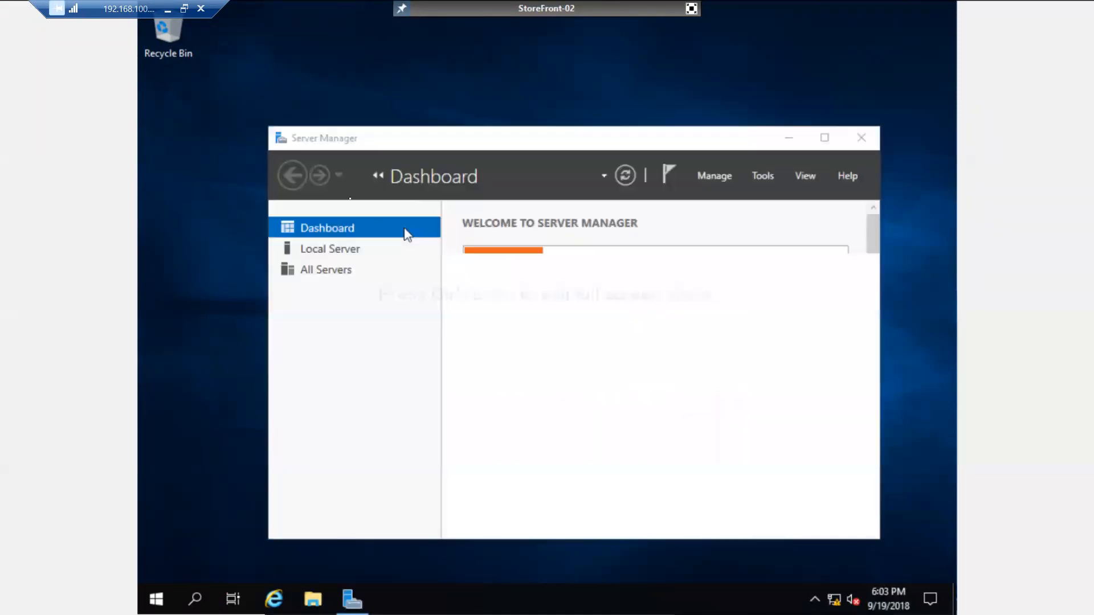
left_click(312, 250)
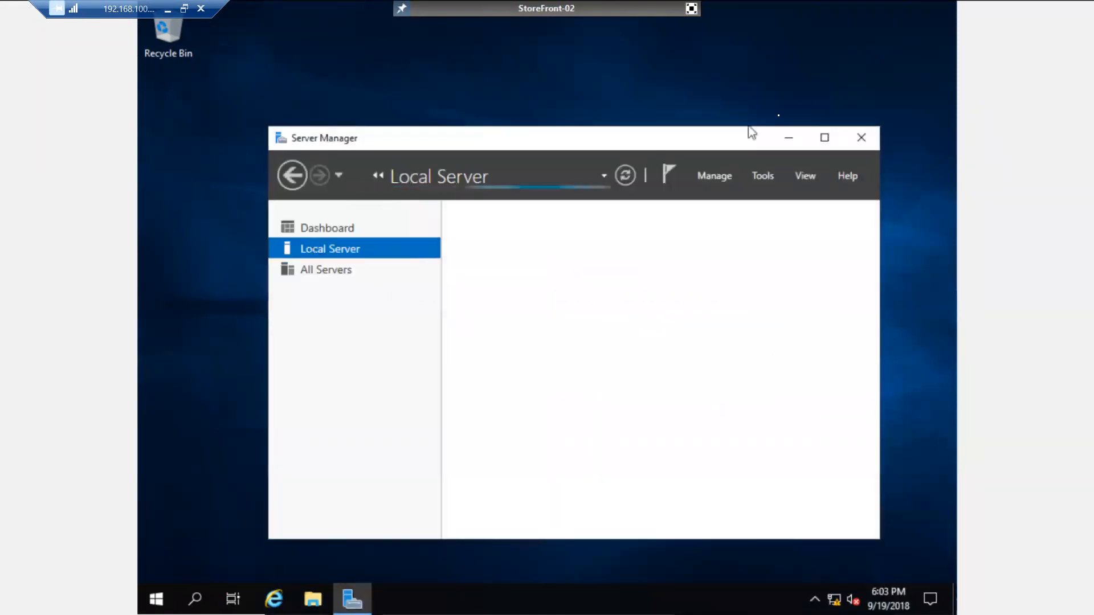
left_click(824, 137)
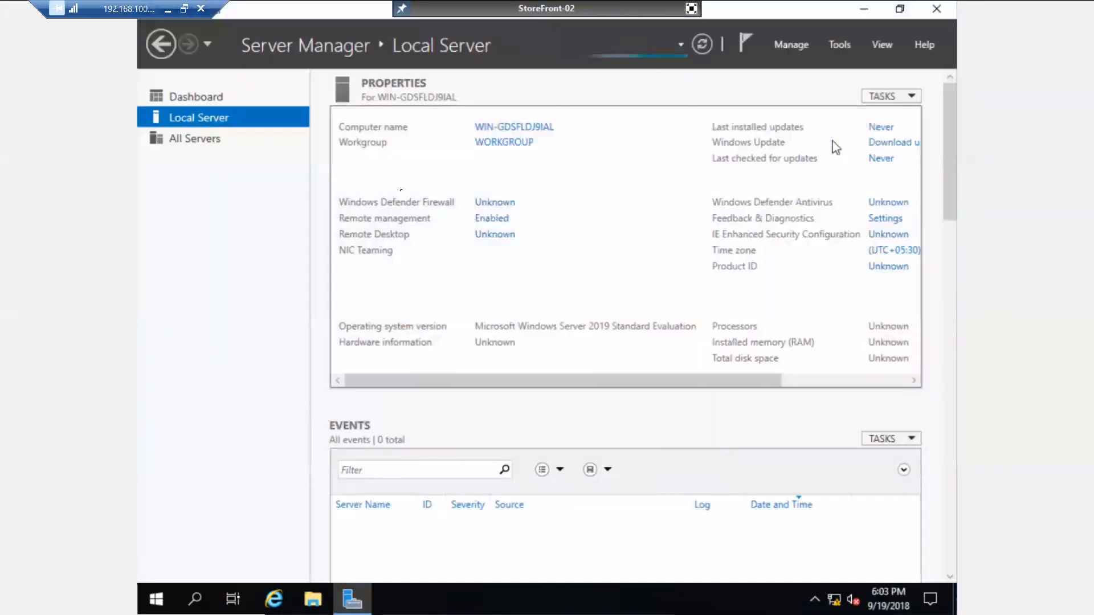
Rename the computer to SF-02 and join domain abc using the domain account credentials.
left_click(514, 127)
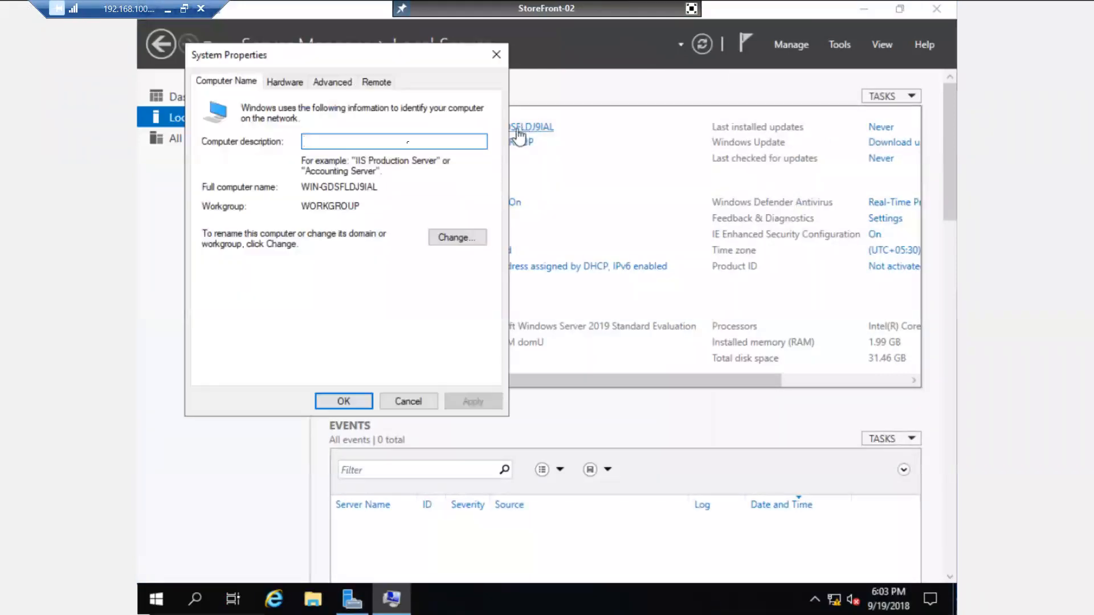
left_click(452, 237)
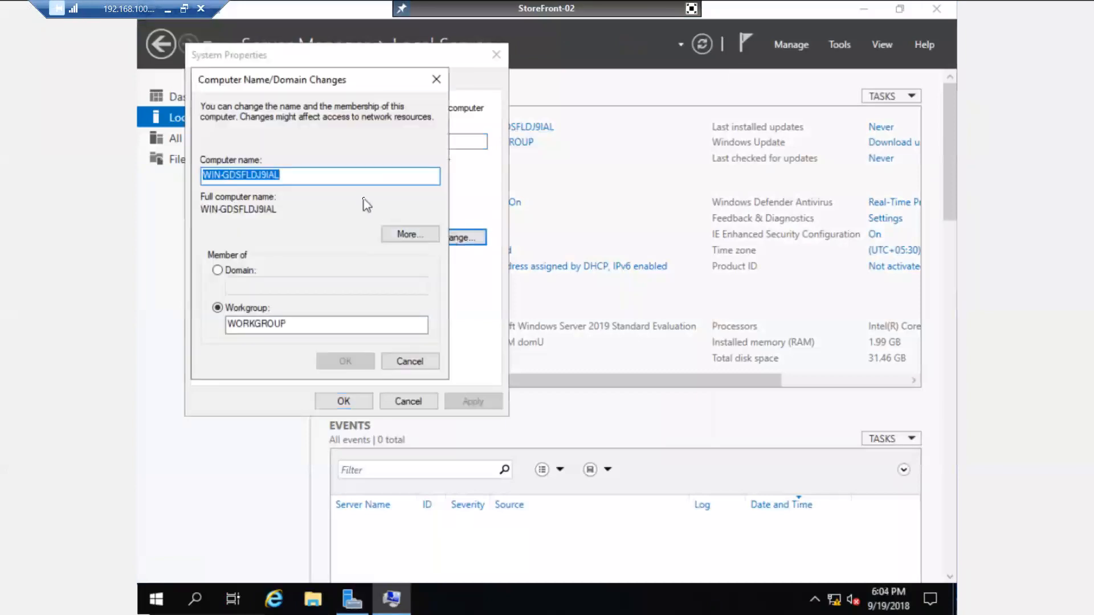
type("SF-02")
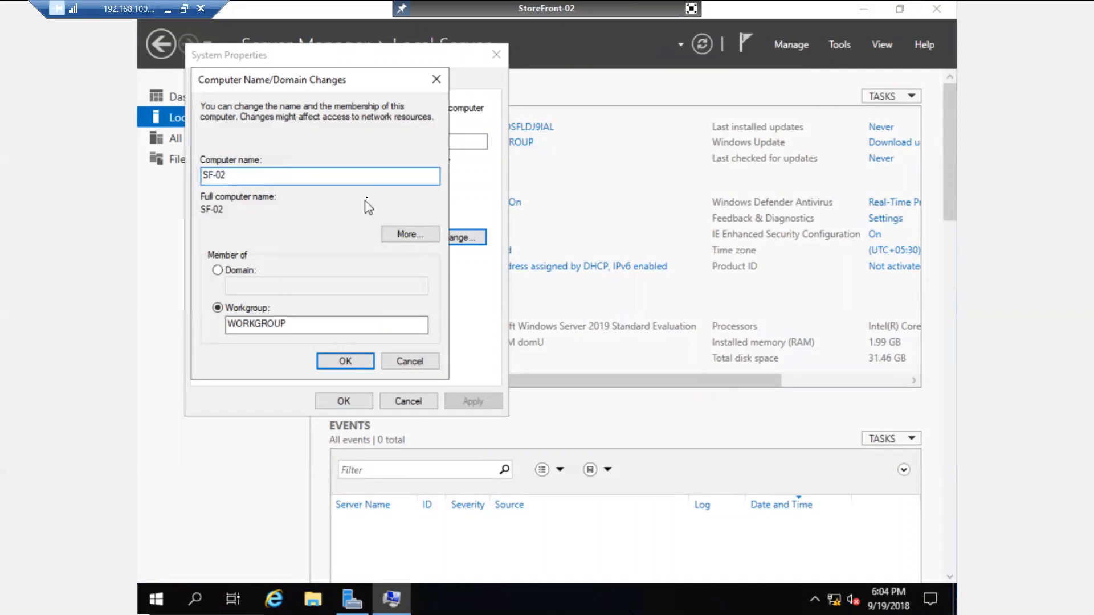
left_click(238, 273)
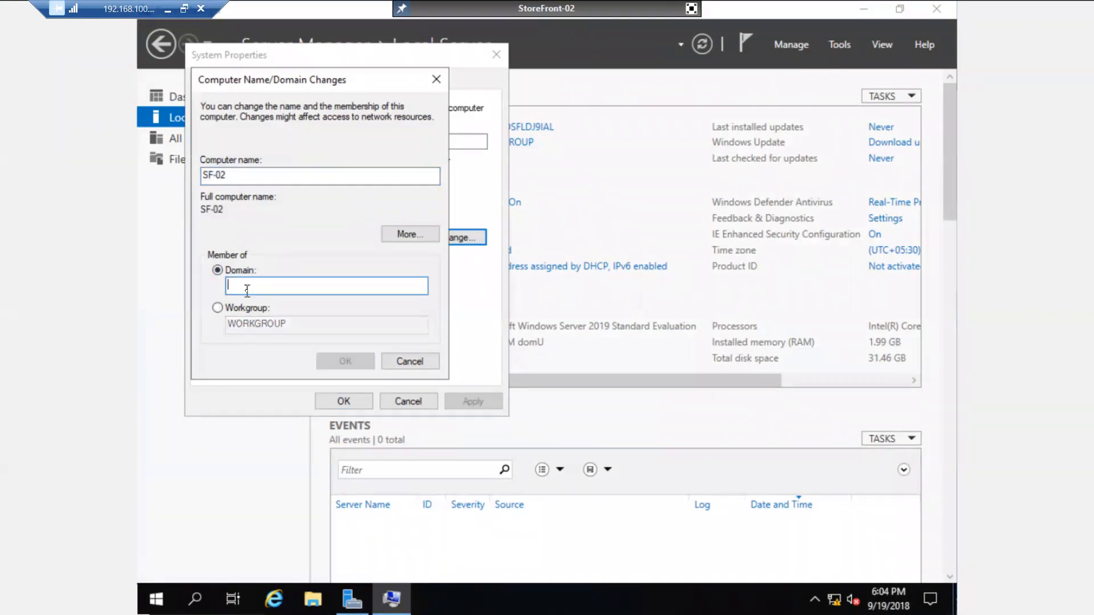
type("abc")
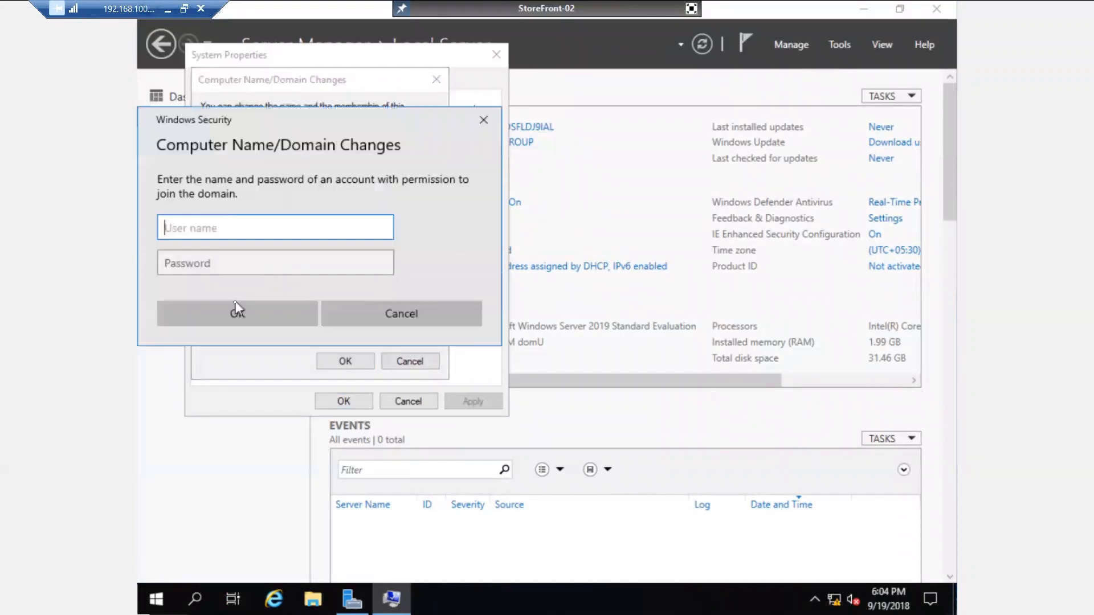
type("m")
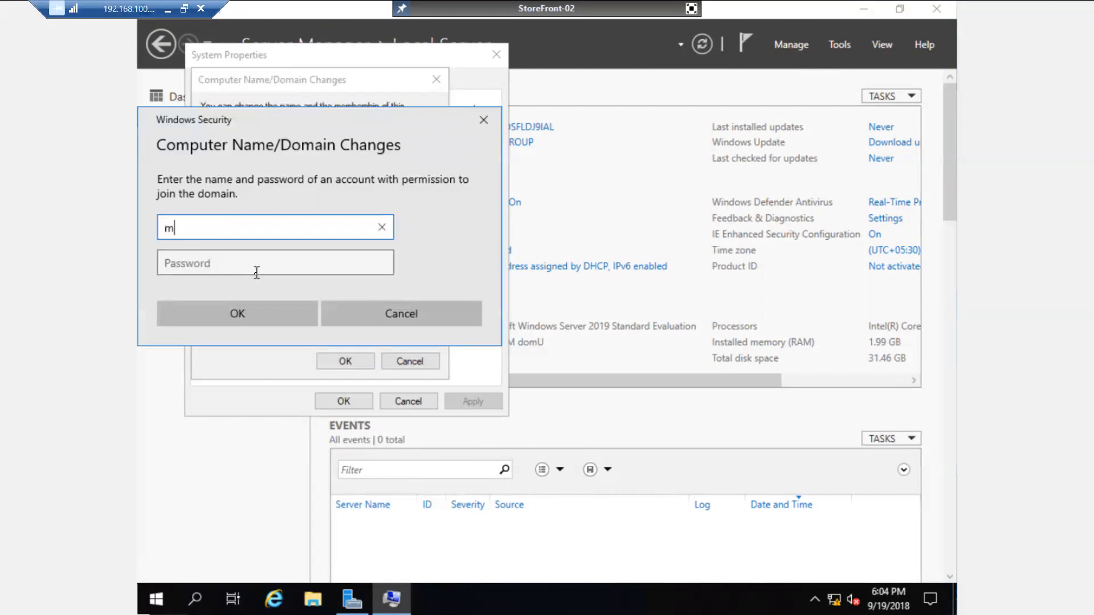
type("s185426")
key("Tab")
type("********")
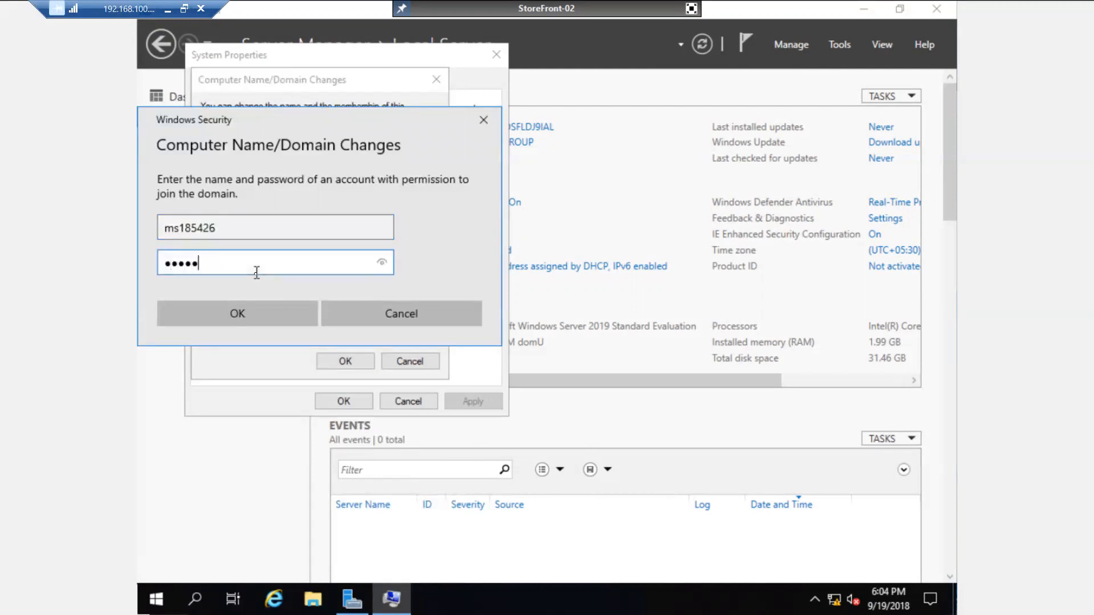
key("Return")
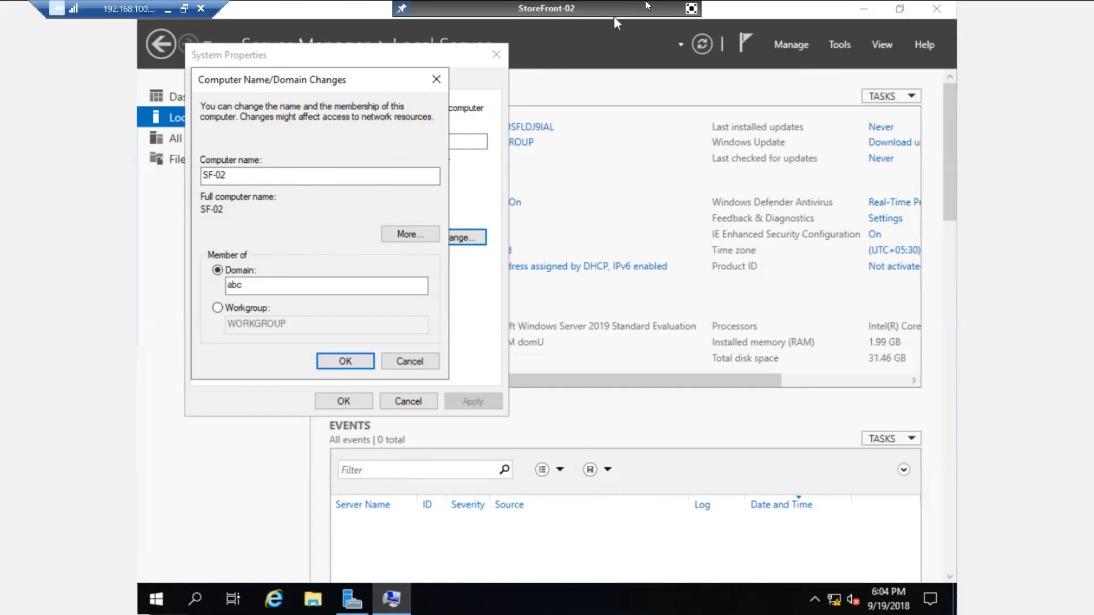
Exit full screen and launch the host's DHCP console from Server Manager Tools.
left_click(692, 8)
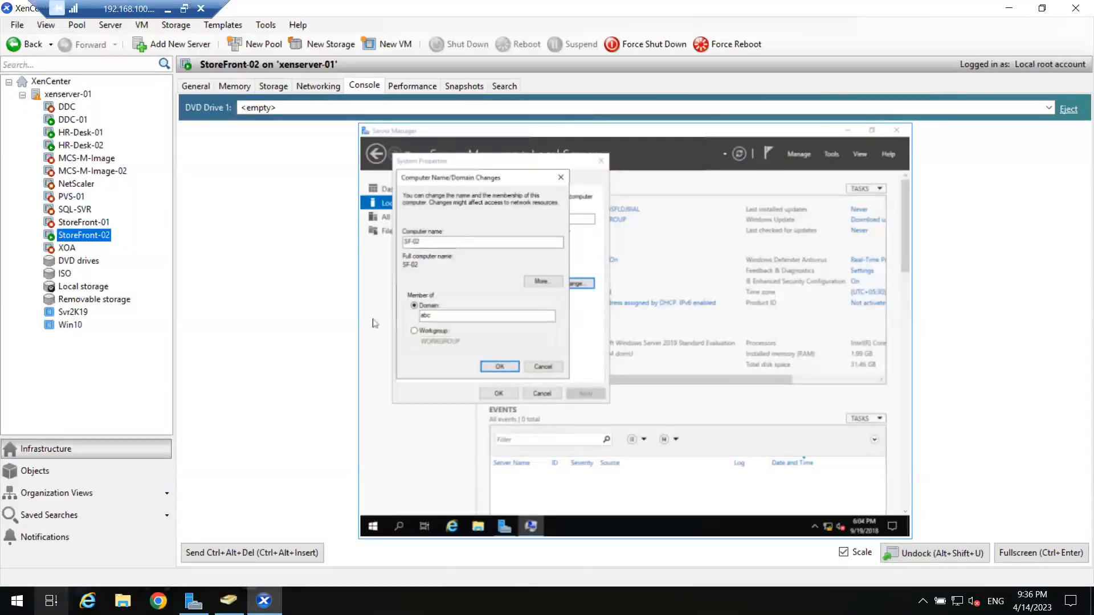
left_click(194, 601)
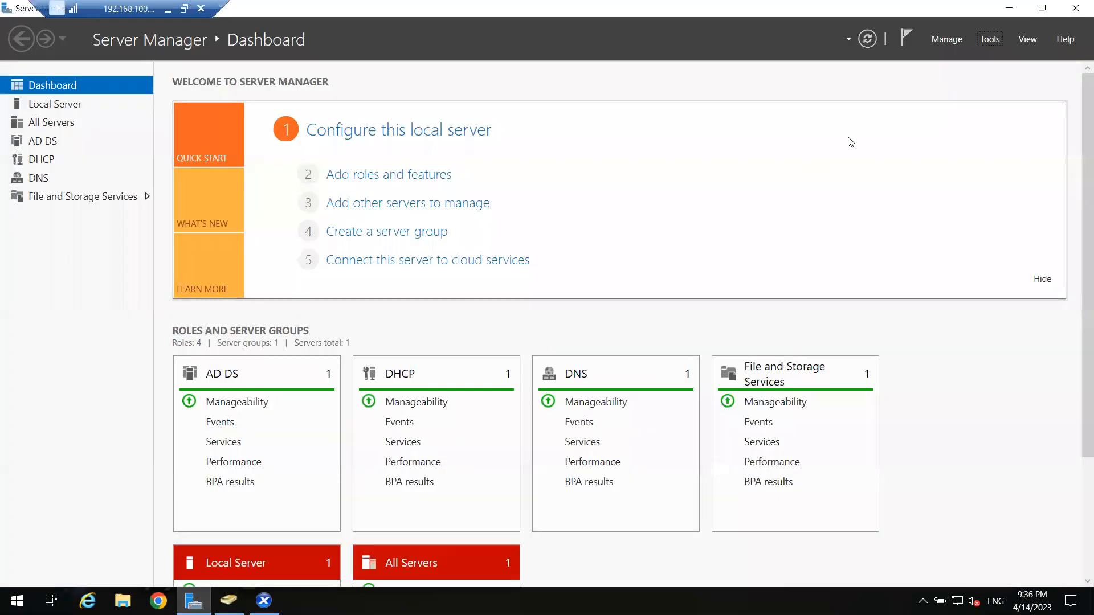
left_click(989, 38)
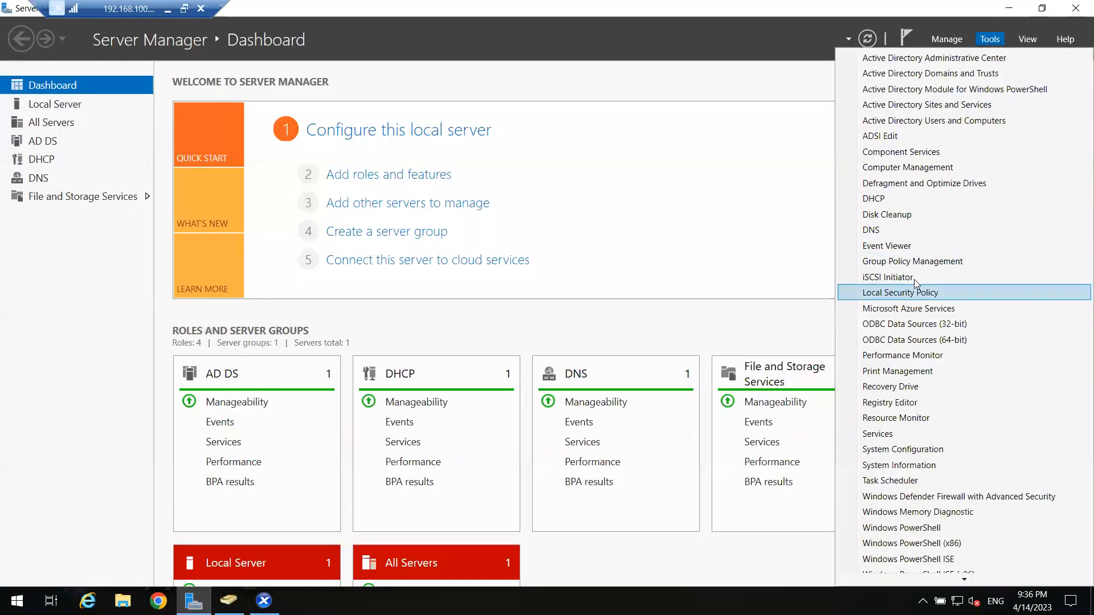
left_click(887, 201)
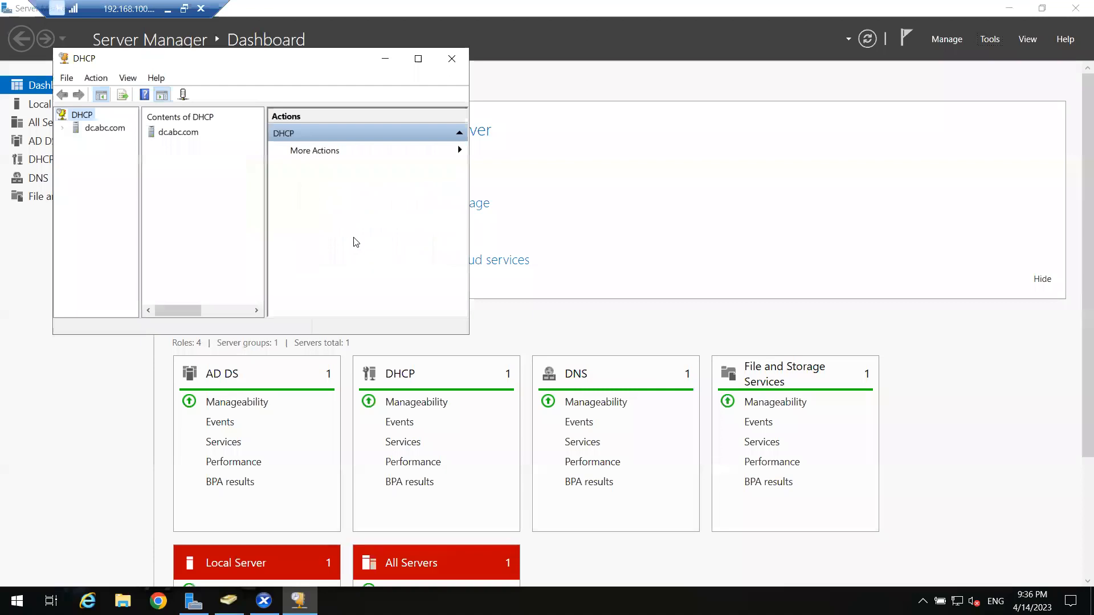
Review Test Lab scope 192.168.10.0 address leases, including SF-02.ABC.COM at 192.168.10.59, then minimize DHCP.
left_click(417, 54)
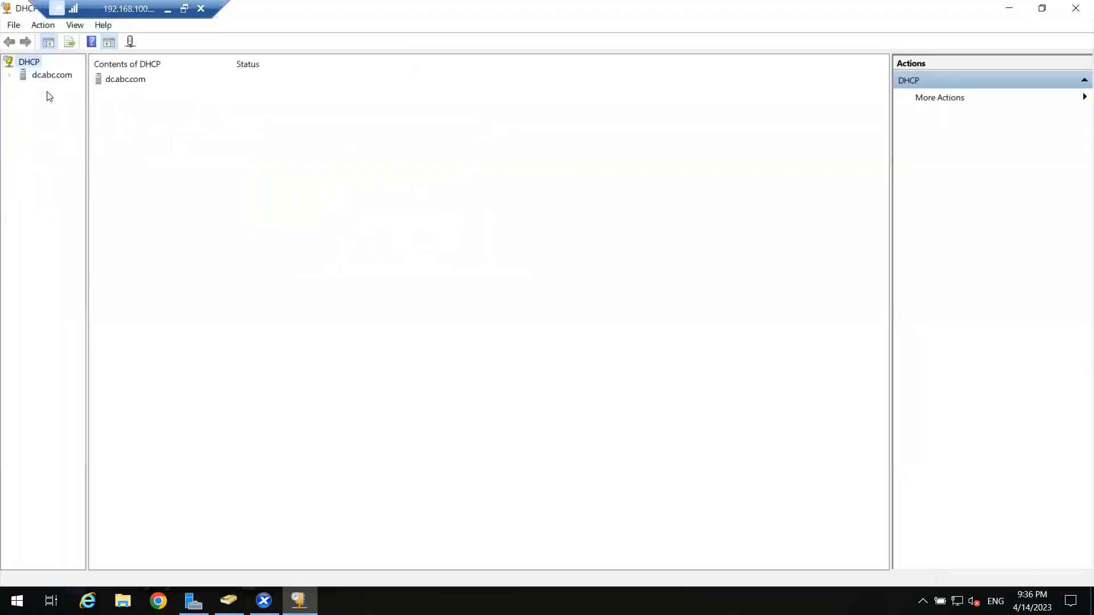
left_click(9, 76)
left_click(23, 88)
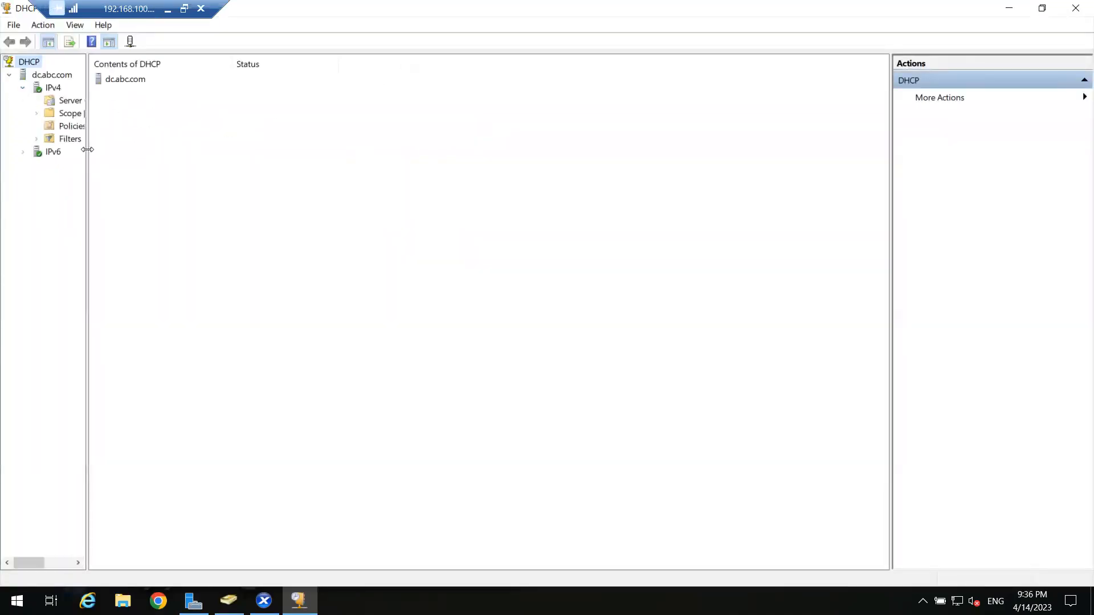
left_click_drag(86, 141, 164, 171)
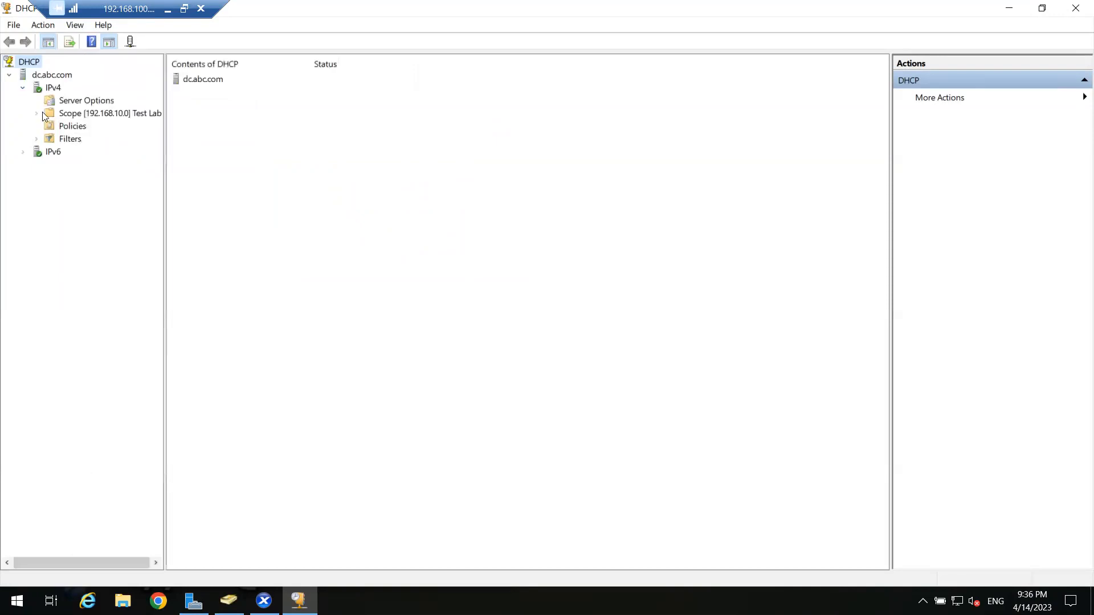
left_click(36, 114)
left_click(74, 138)
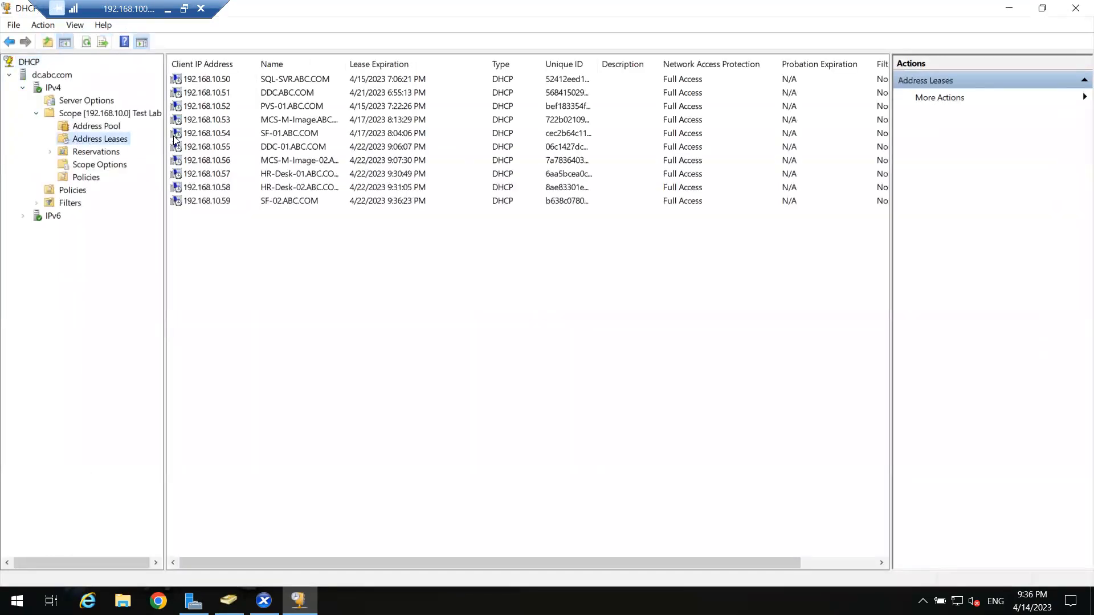
left_click_drag(217, 141, 212, 64)
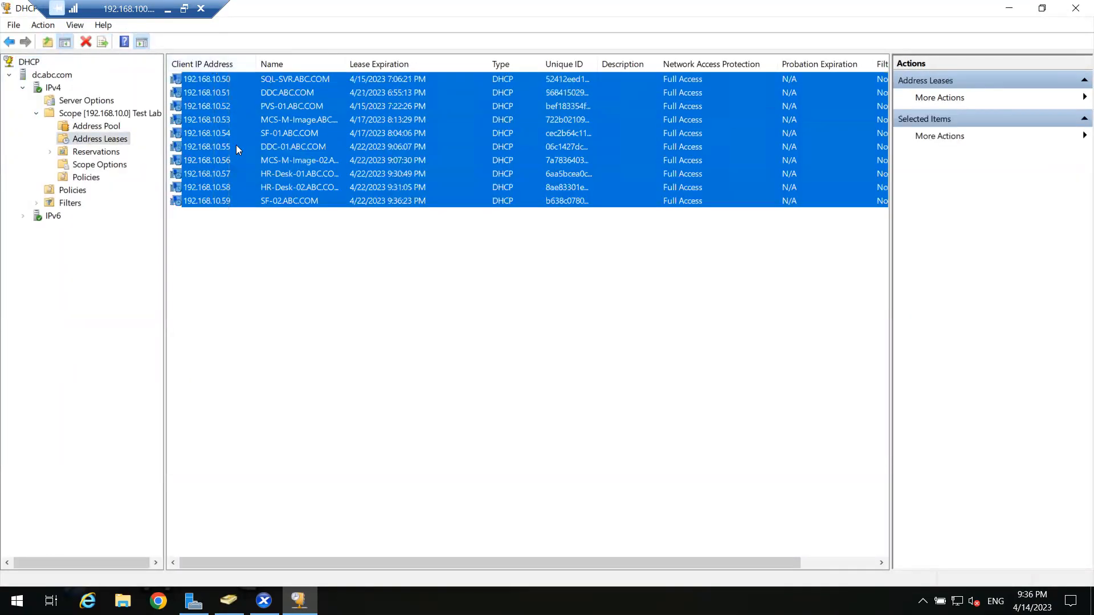
left_click(223, 117)
left_click(209, 174)
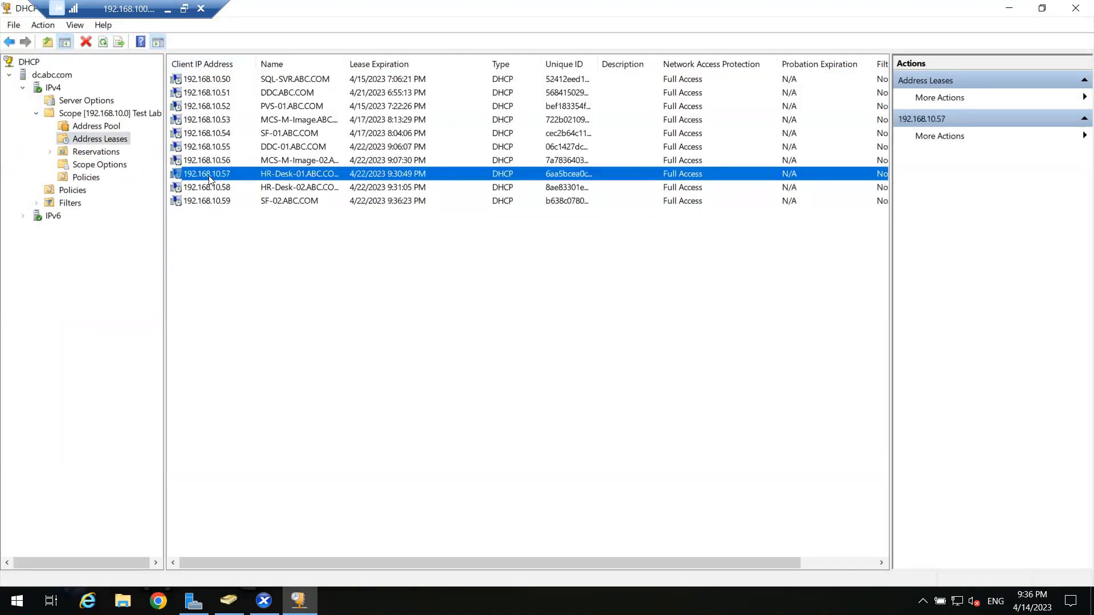
left_click(228, 232)
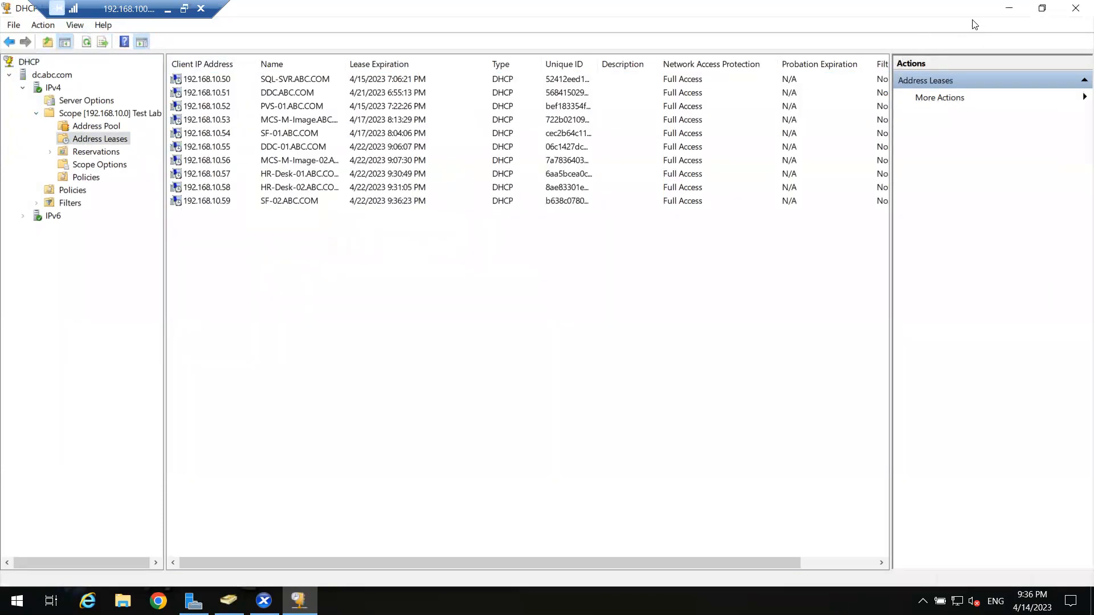
left_click(1011, 8)
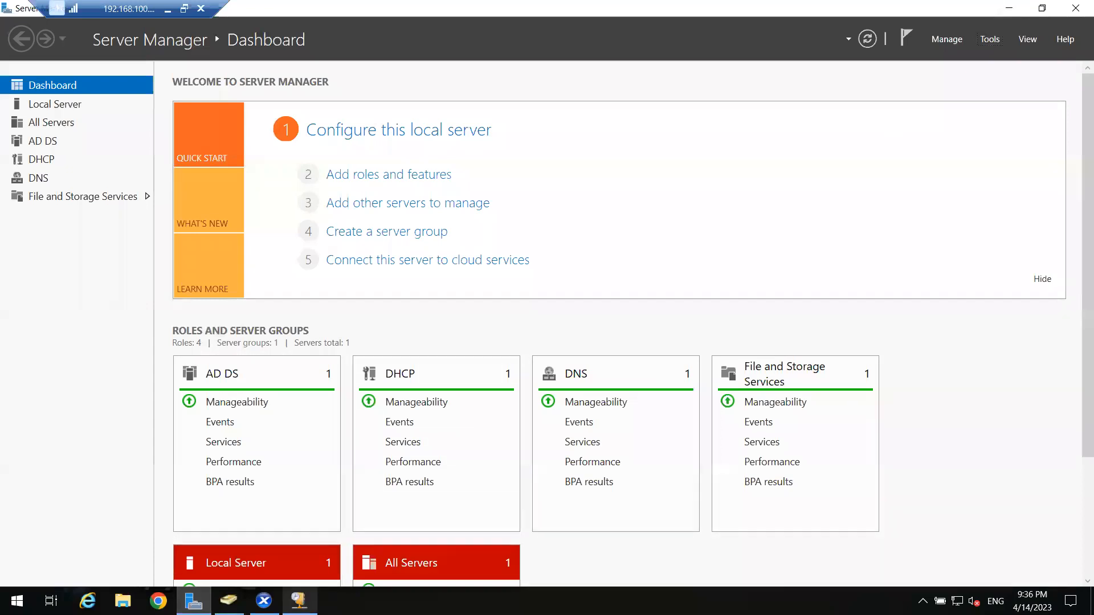
Acknowledge the abc domain welcome, restart StoreFront-02 now, and bring DHCP back up.
left_click(264, 601)
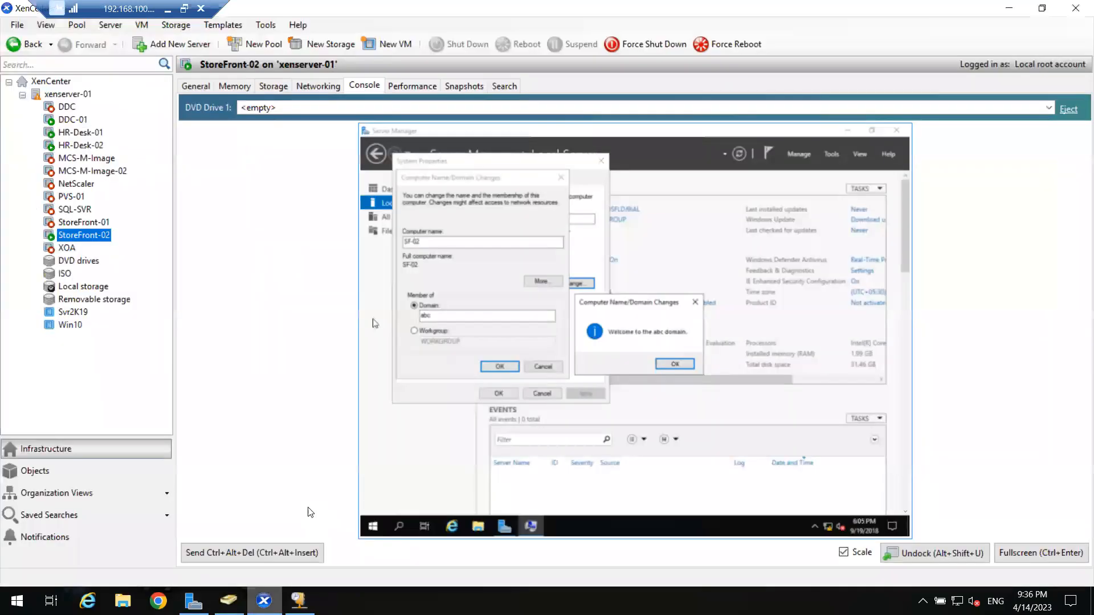
left_click(674, 365)
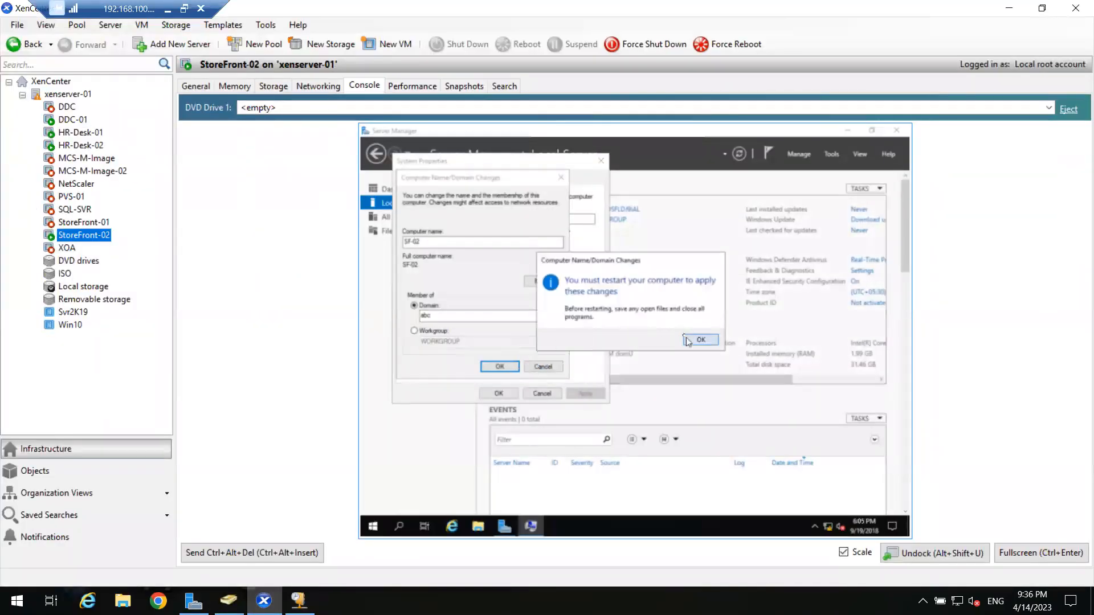
left_click(687, 341)
left_click(498, 393)
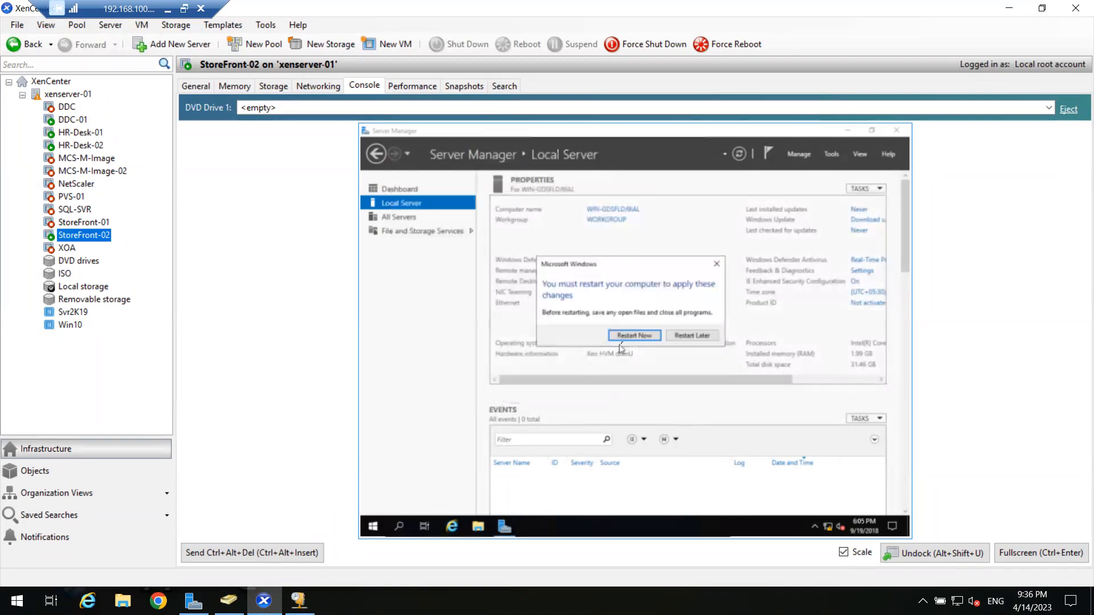
left_click(633, 336)
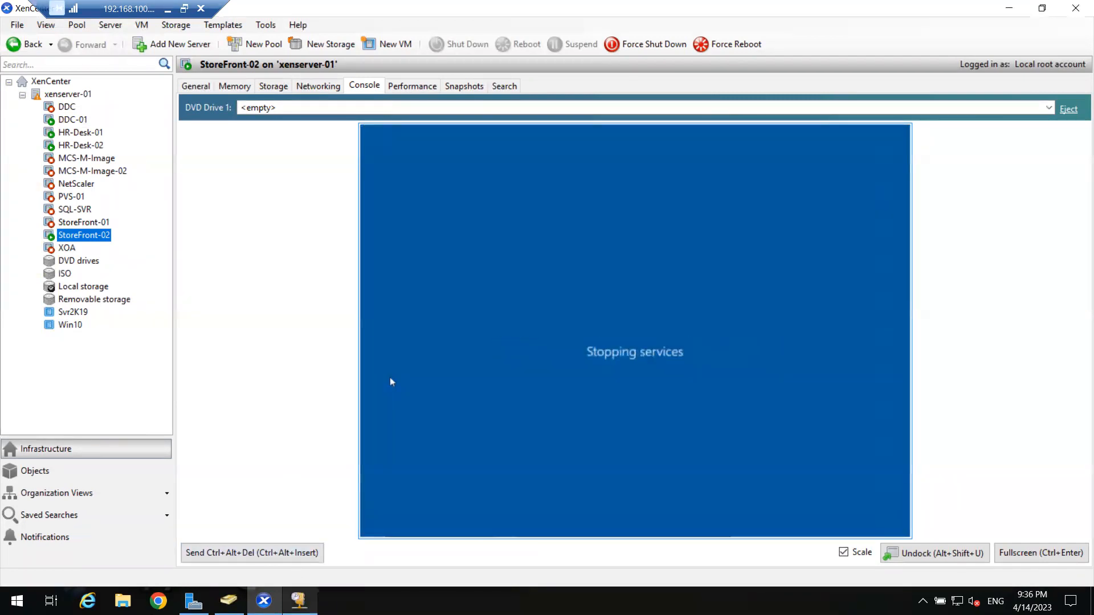
left_click(299, 601)
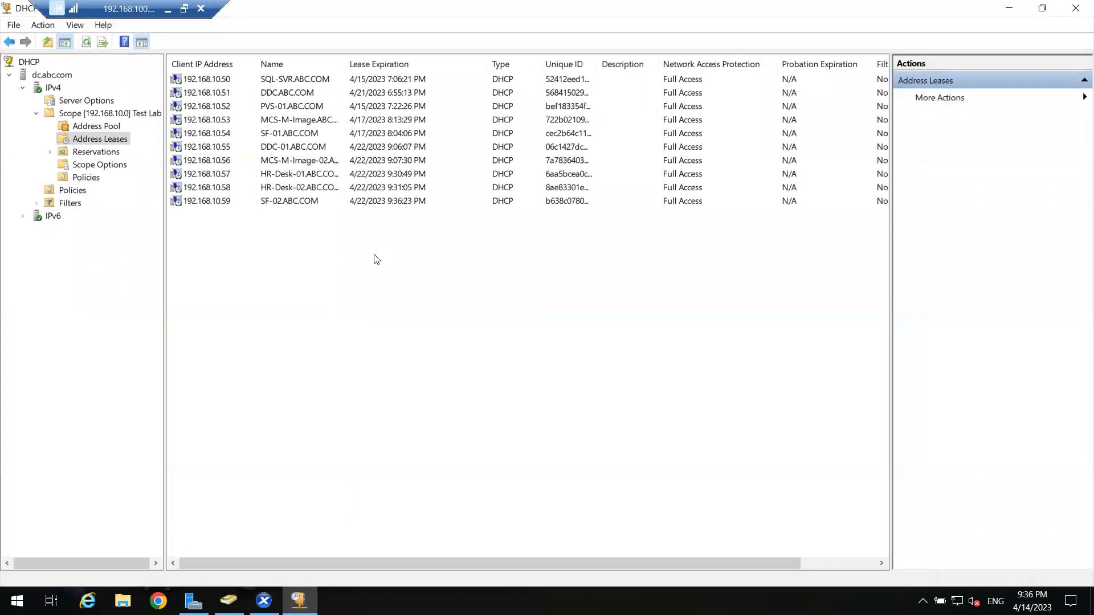
Inspect leases: SQL-SVR 192.168.10.50, PVS-01 192.168.10.52, DDC-01 192.168.10.55, HR-Desk-02 192.168.10.58.
left_click(195, 119)
left_click(206, 188)
left_click(208, 82)
left_click(208, 106)
left_click(206, 146)
left_click(207, 108)
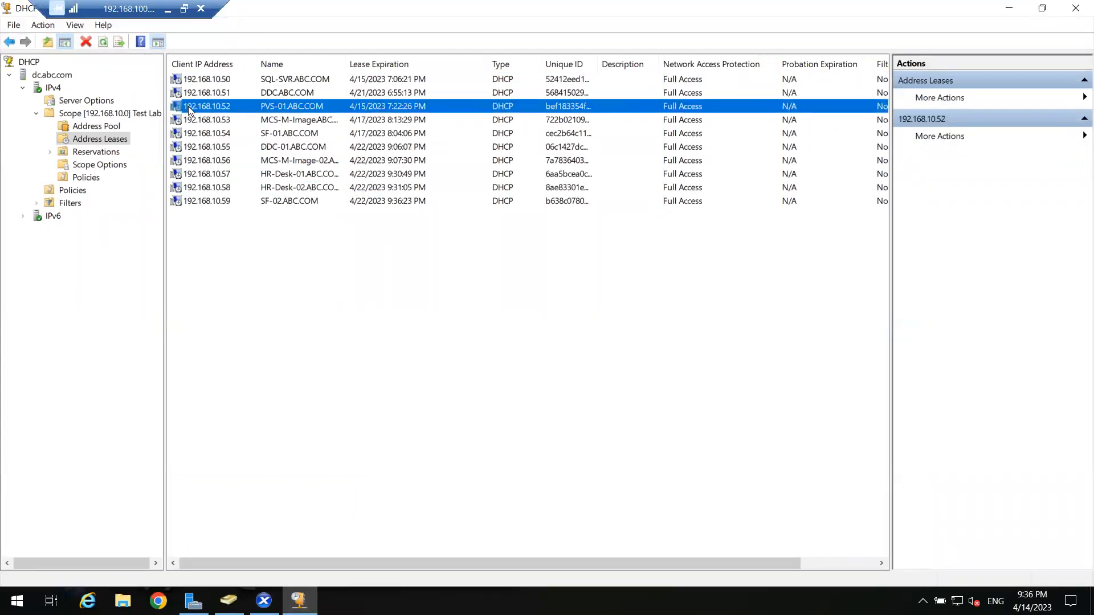
Check server and scope options 015 DNS Domain Name and 006 DNS Servers, then return to XenCenter.
left_click(82, 113)
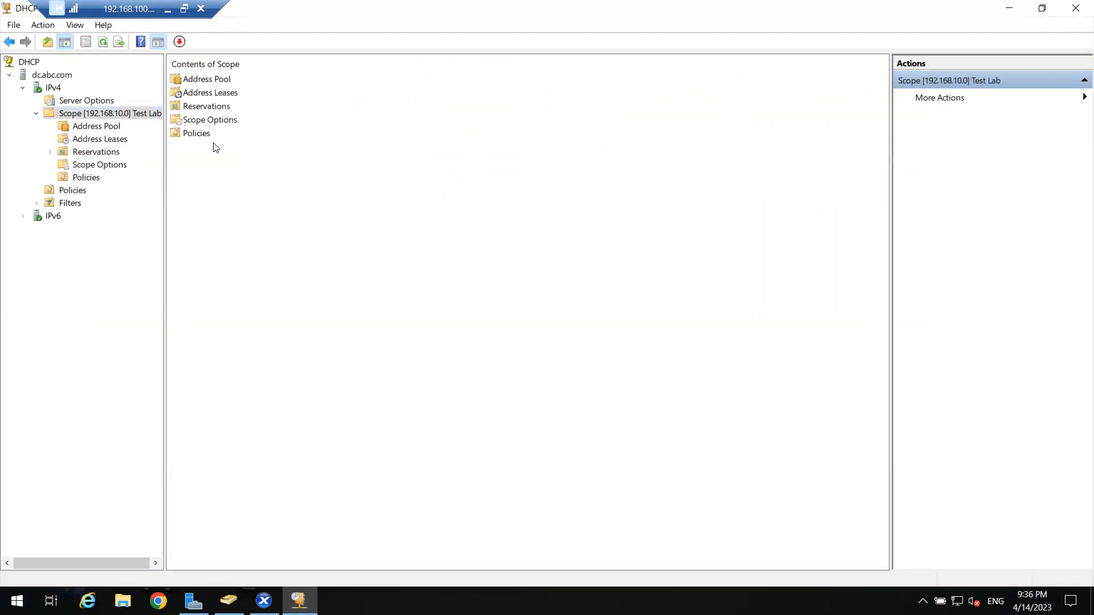
left_click(87, 101)
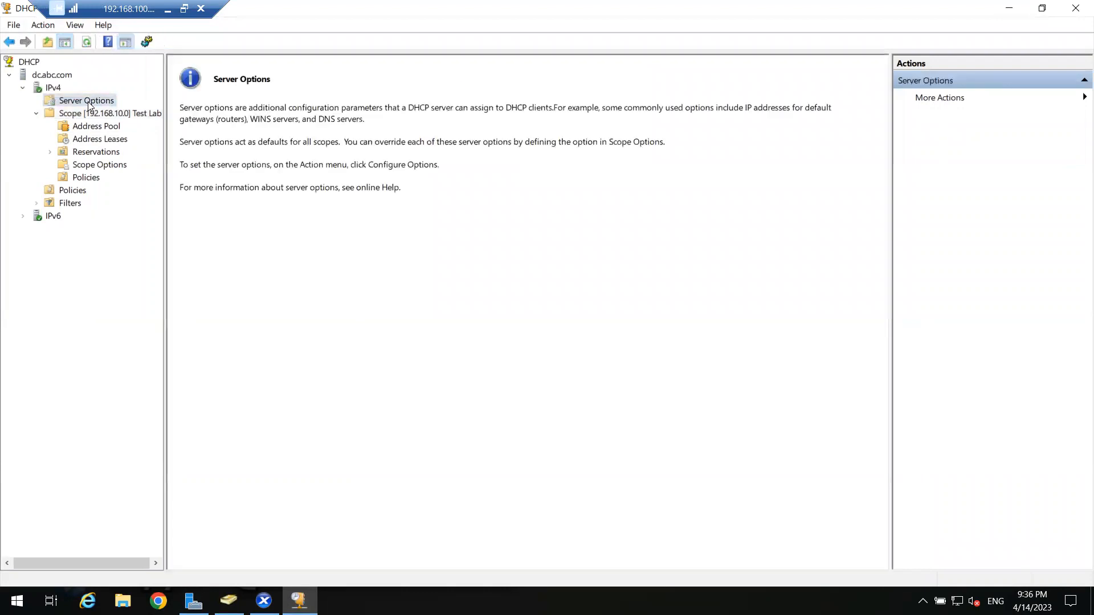
left_click(96, 166)
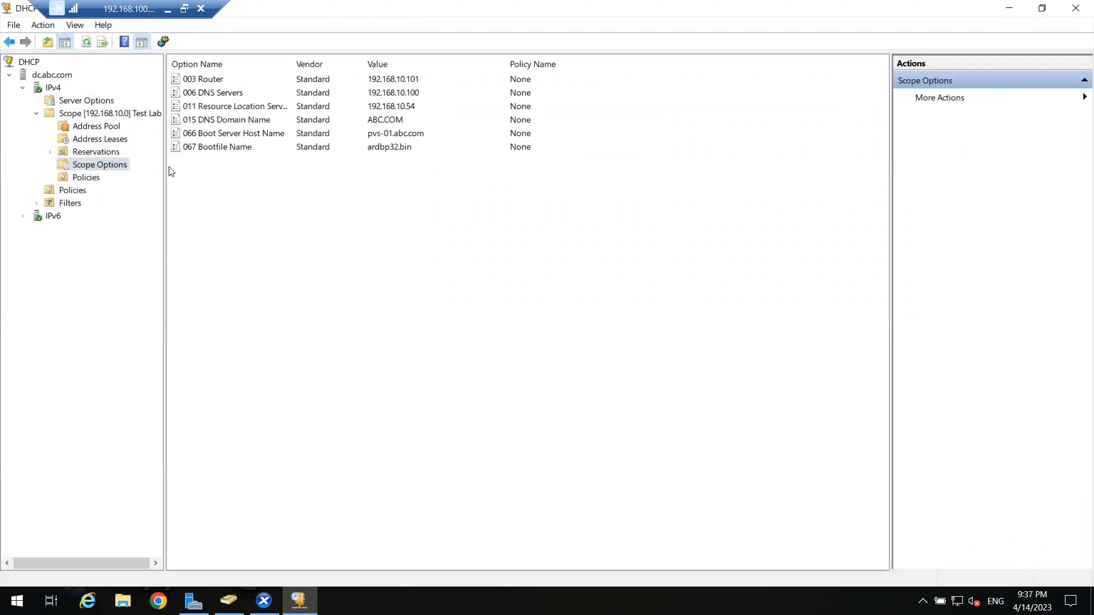
left_click(230, 120)
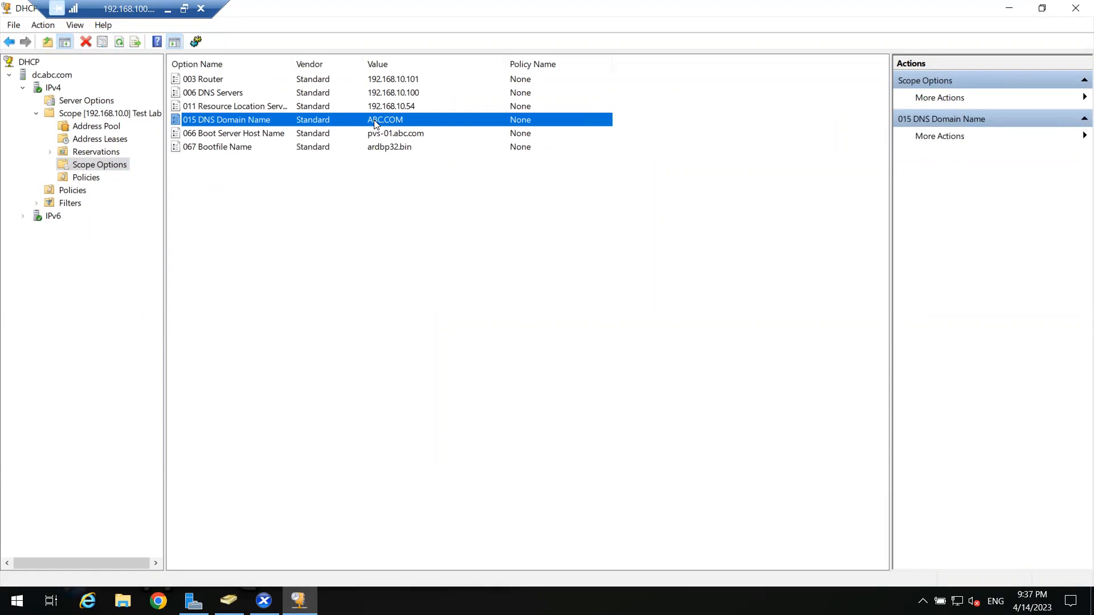
left_click(217, 94)
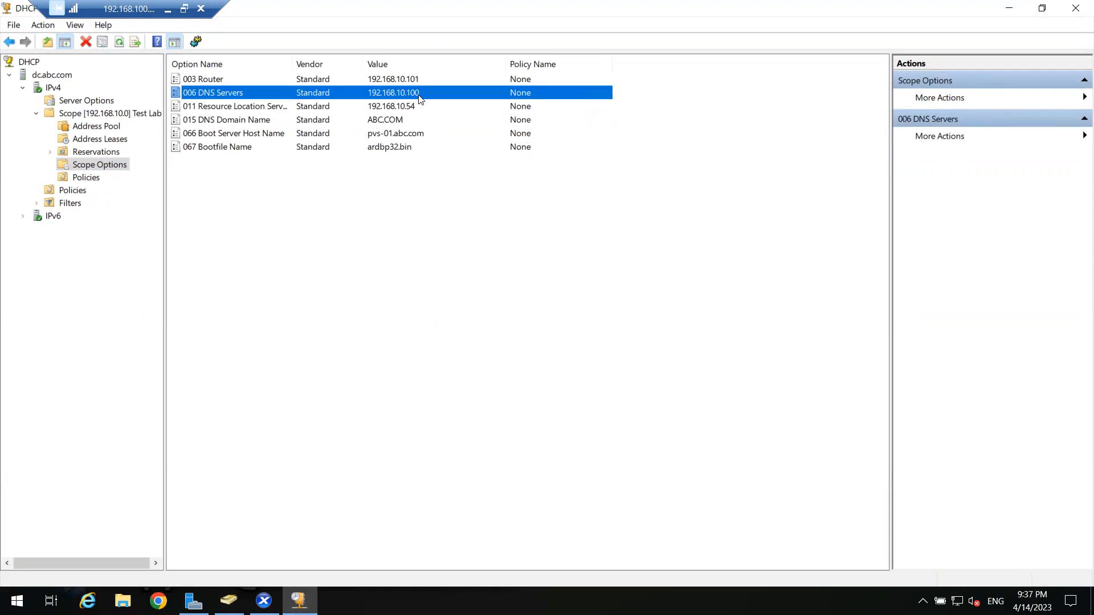
left_click(264, 601)
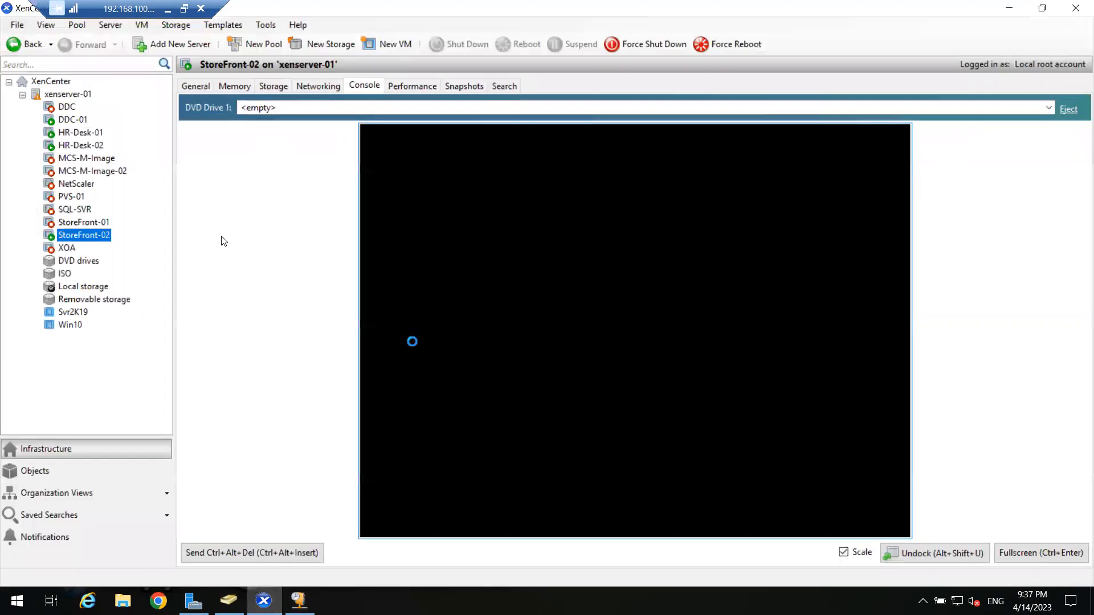
Show DDC-01's console full screen and open Network Connections with ncpa.cpl.
left_click(76, 120)
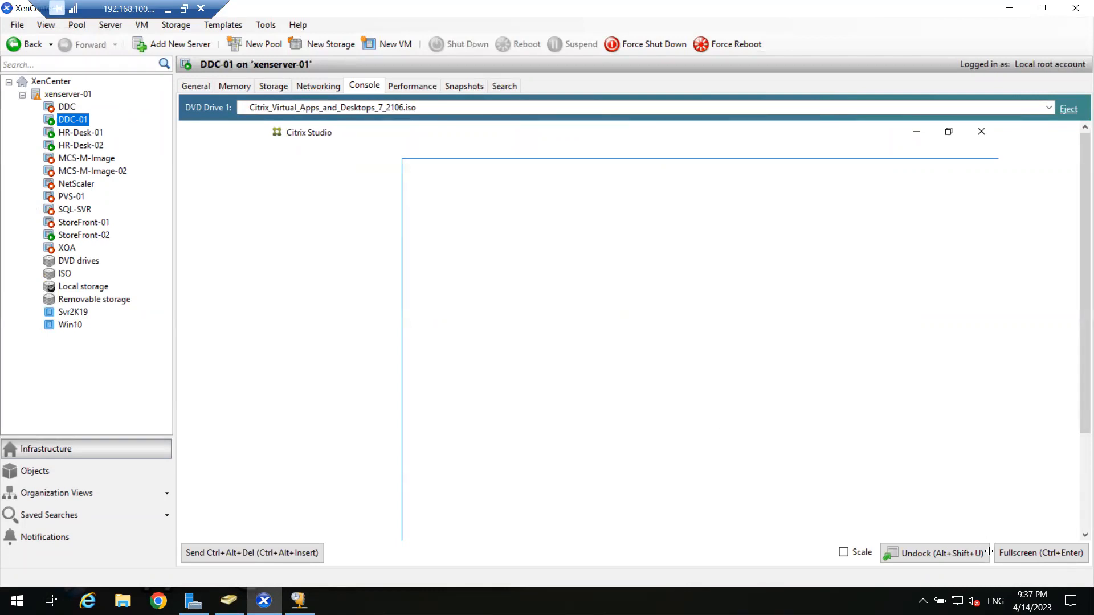
left_click(846, 553)
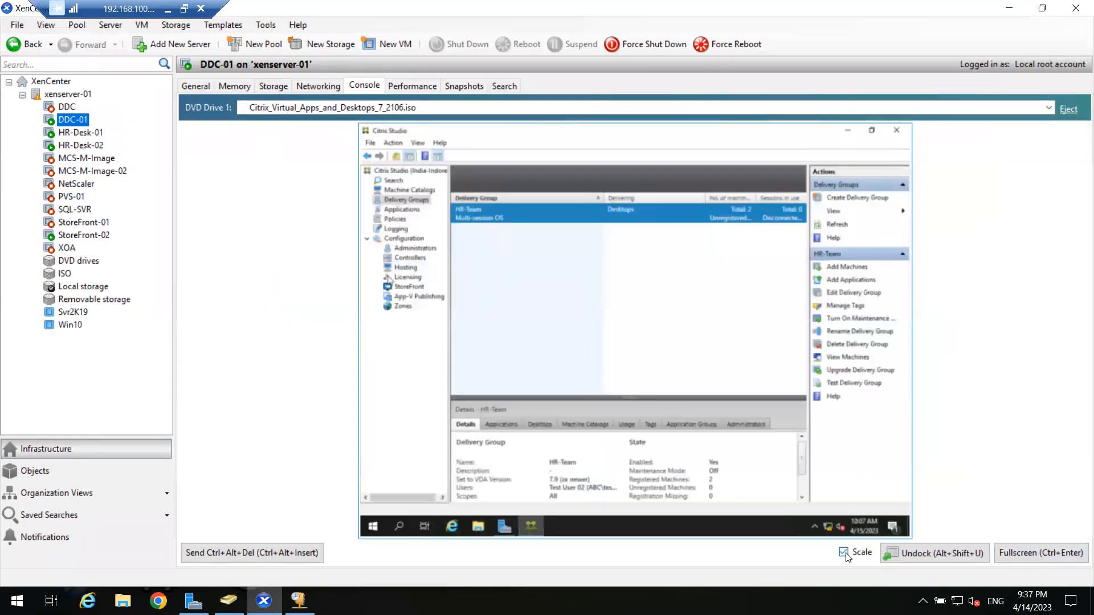
left_click(844, 553)
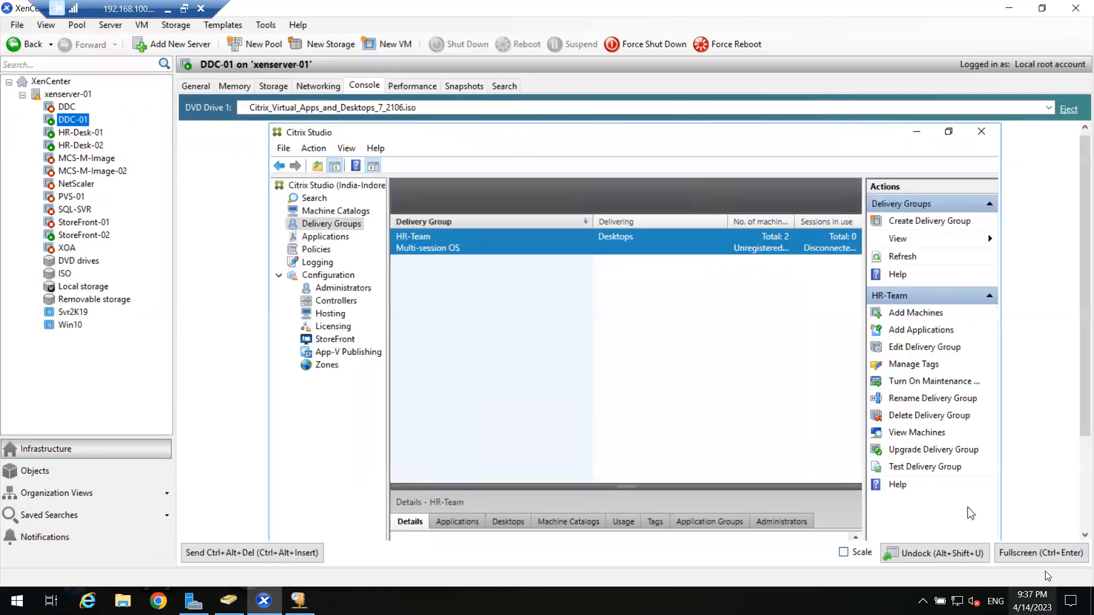
left_click(1042, 553)
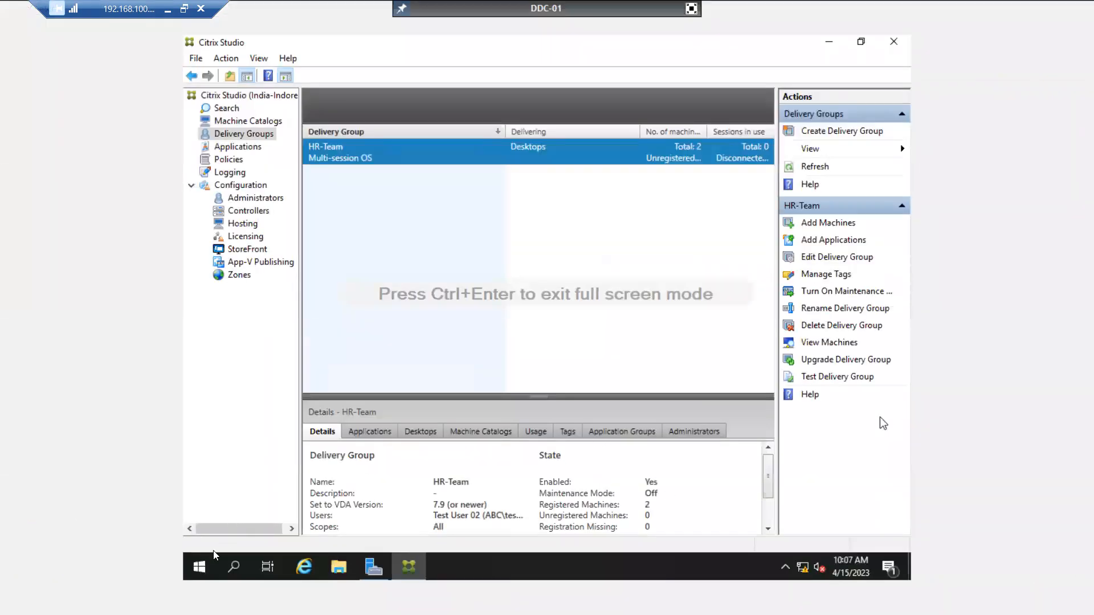
right_click(199, 566)
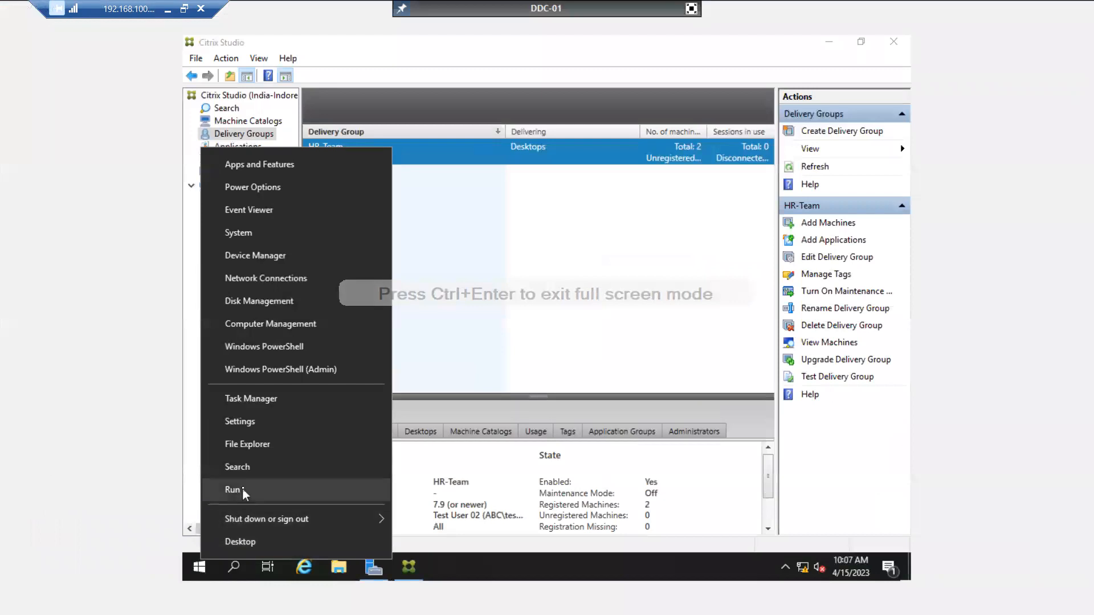
left_click(243, 490)
type("ncp")
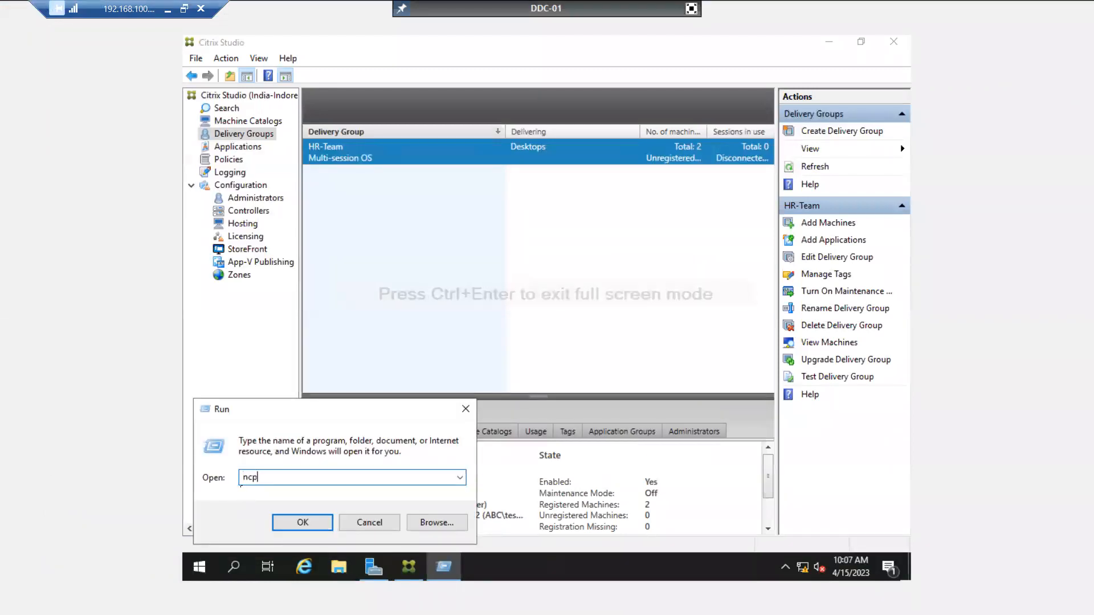
type("a.cpl")
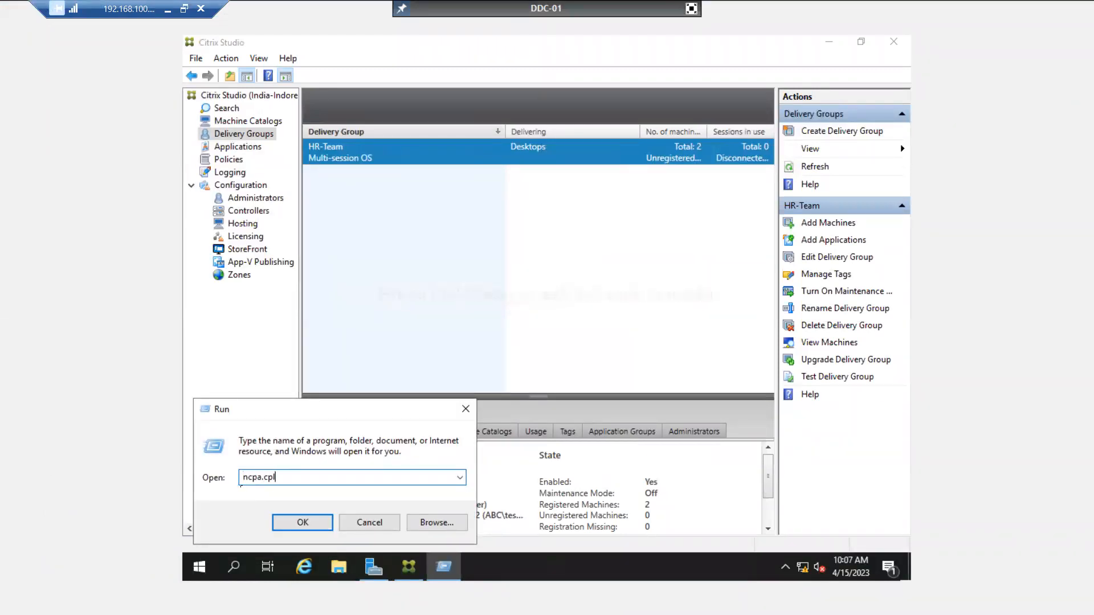
key("Return")
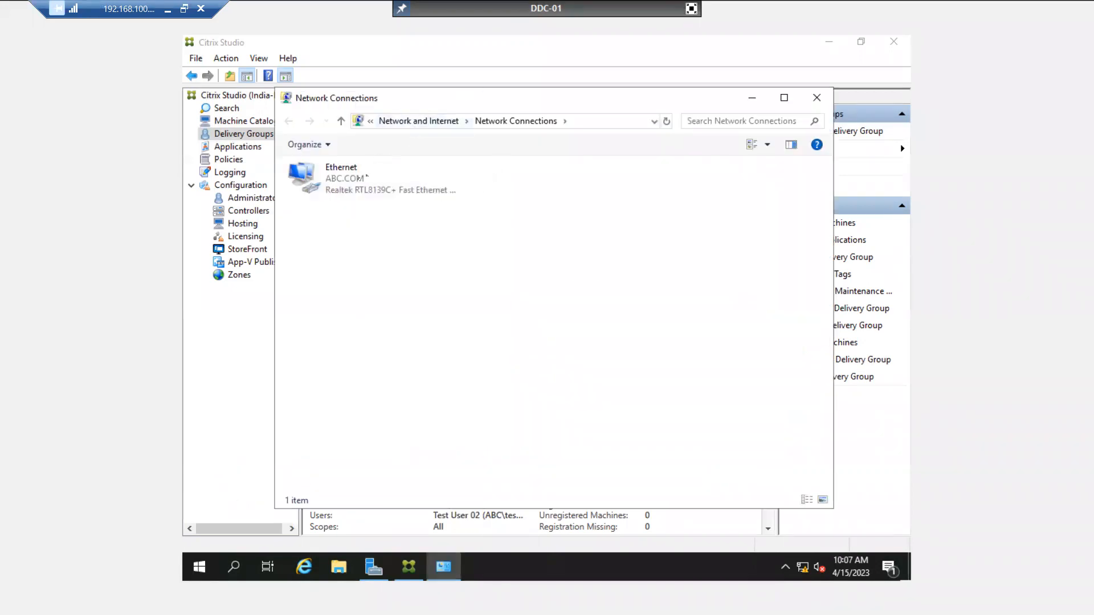
Verify Ethernet details: IPv4 192.168.10.55, DNS 192.168.10.100; close dialogs and exit full screen.
double_click(360, 178)
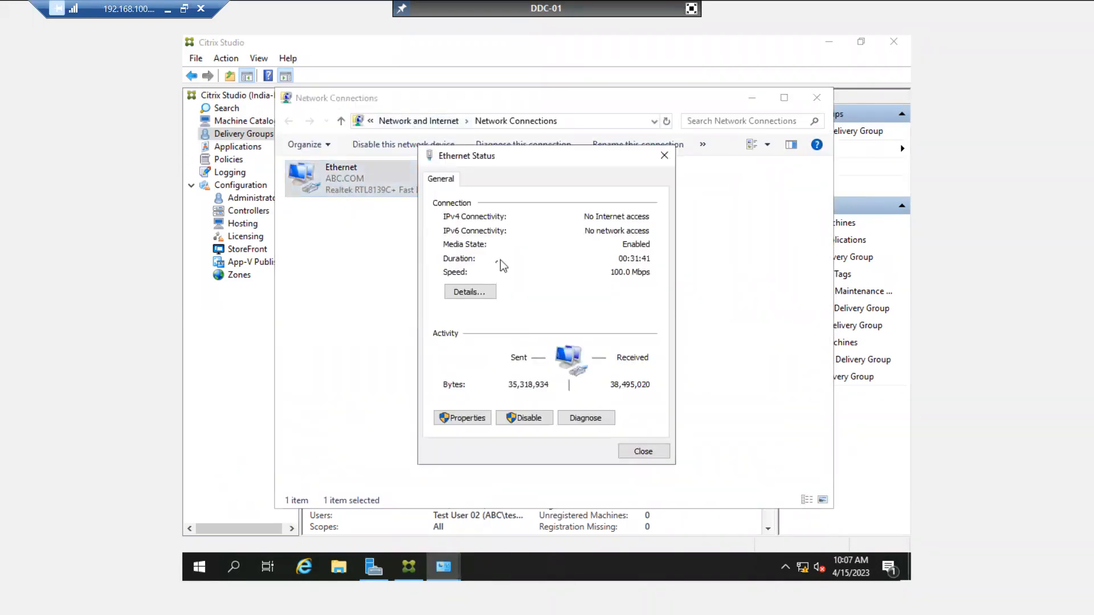
left_click(473, 294)
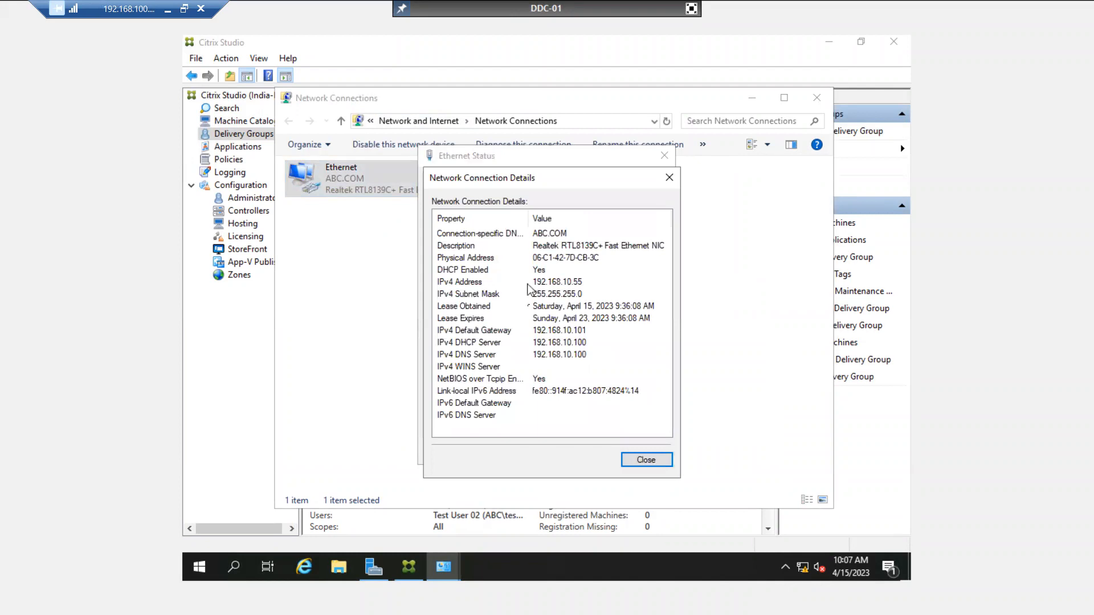
left_click(519, 356)
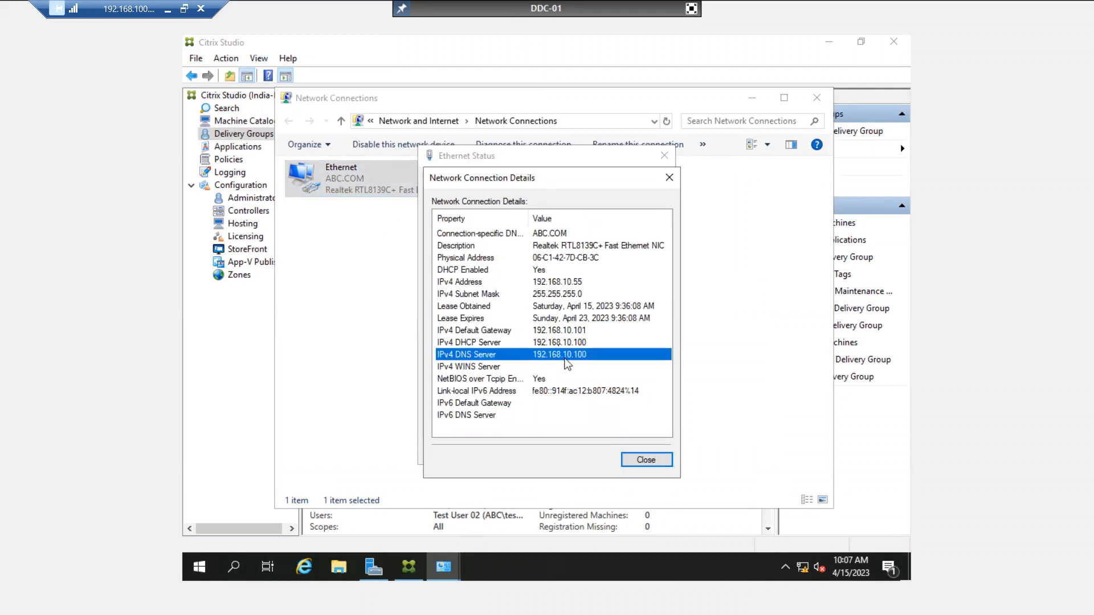
left_click(541, 286)
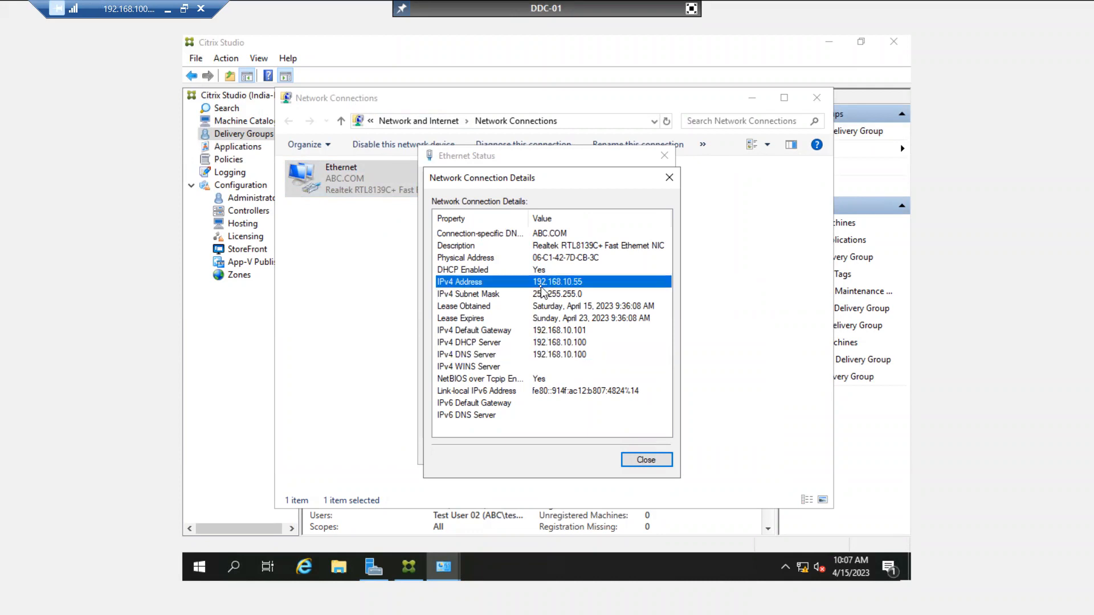
left_click(552, 367)
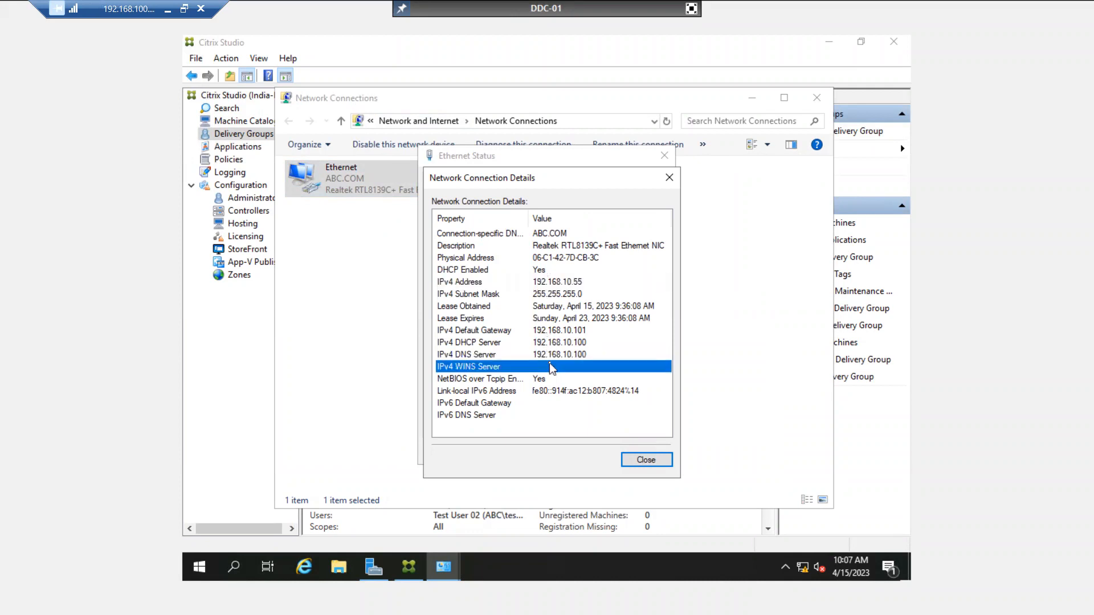
left_click(553, 354)
left_click(630, 461)
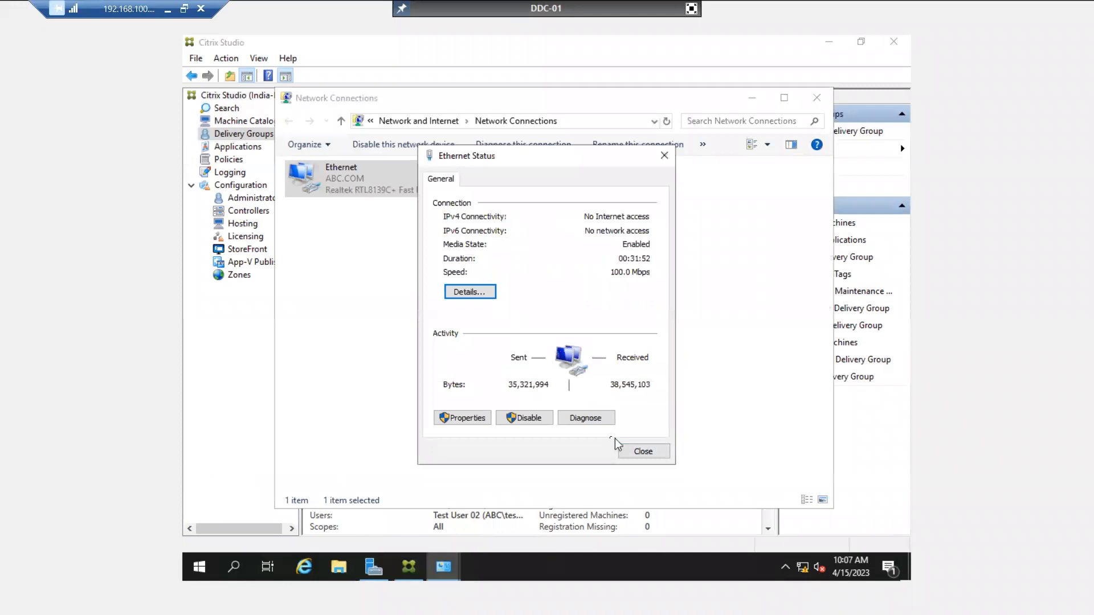
left_click(632, 456)
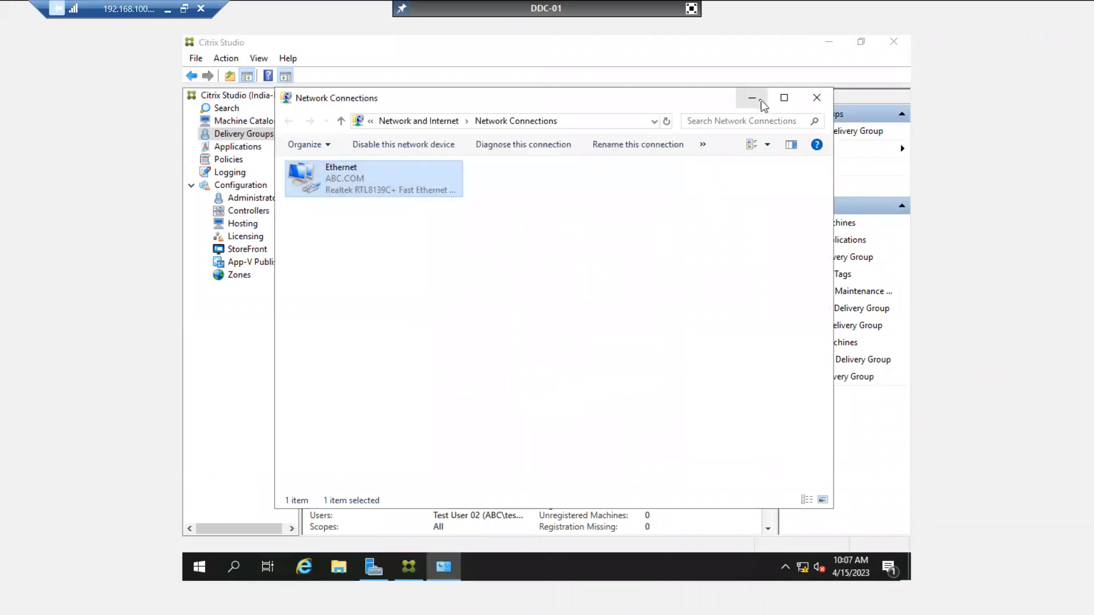
left_click(752, 98)
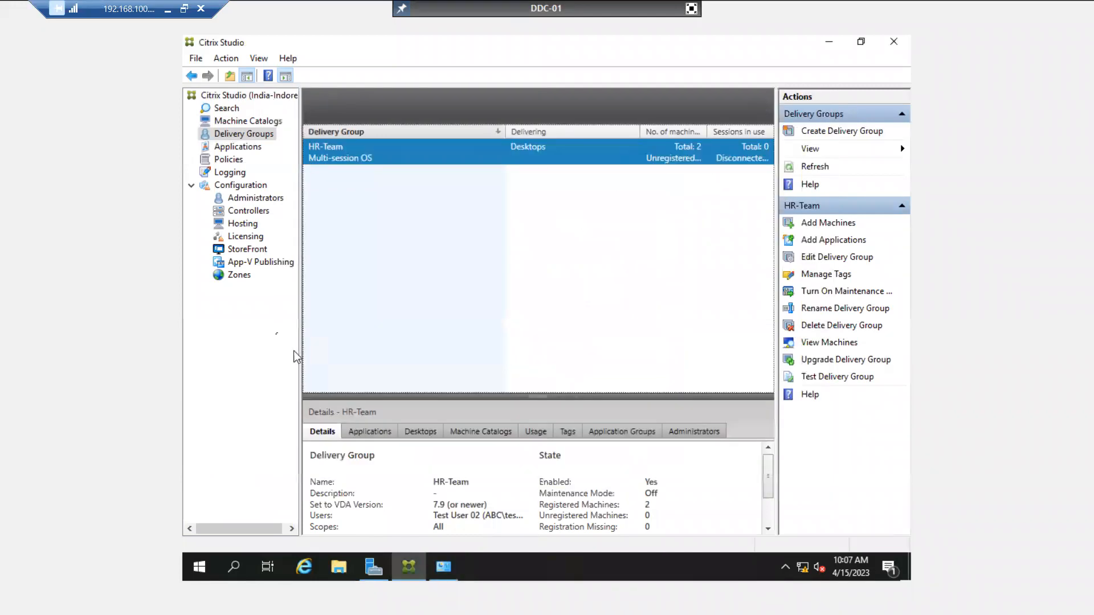
left_click(692, 9)
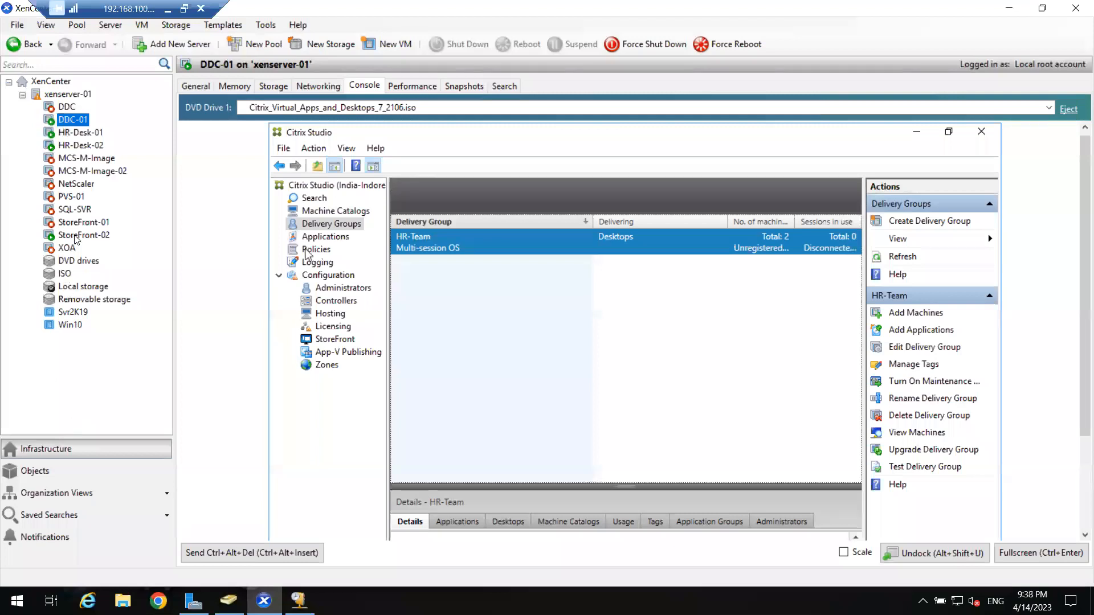
Sign in to StoreFront-02 as Other user with the ABC domain username and password.
left_click(75, 236)
left_click(267, 552)
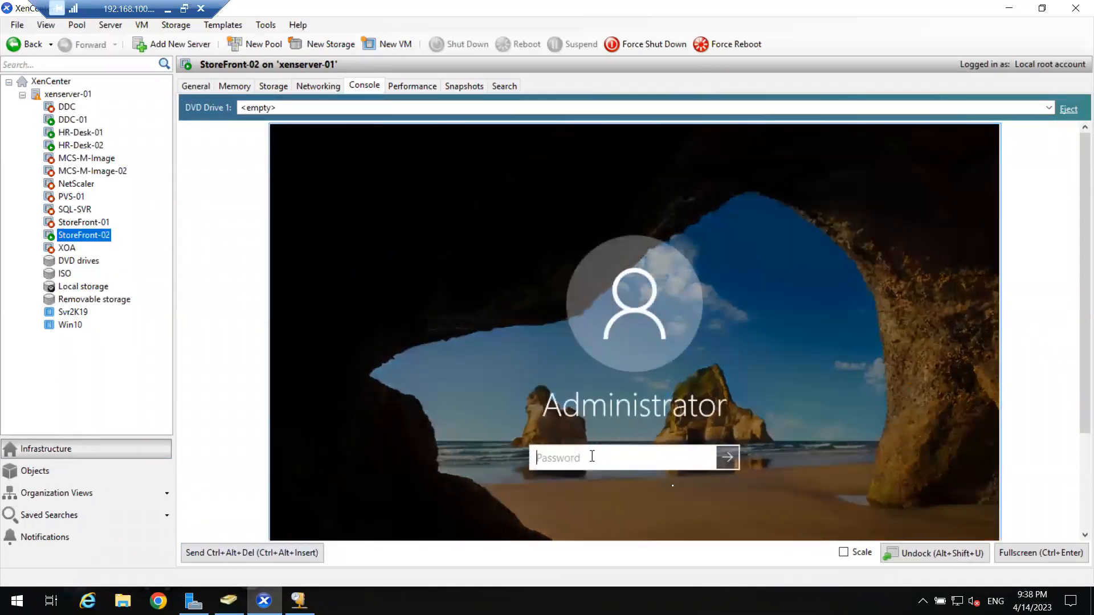
left_click(1042, 552)
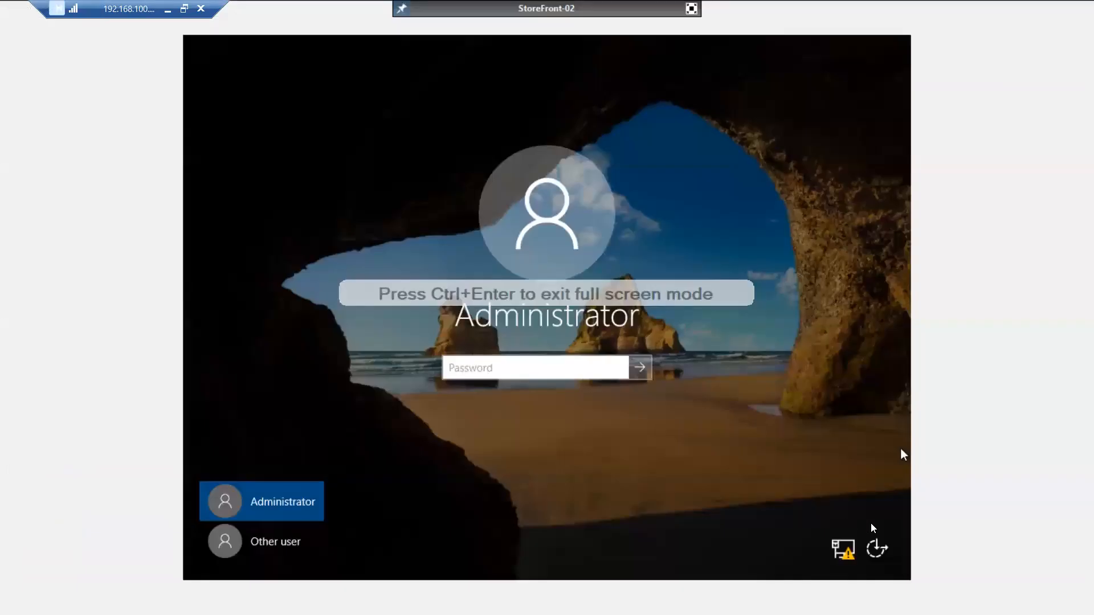
left_click(251, 541)
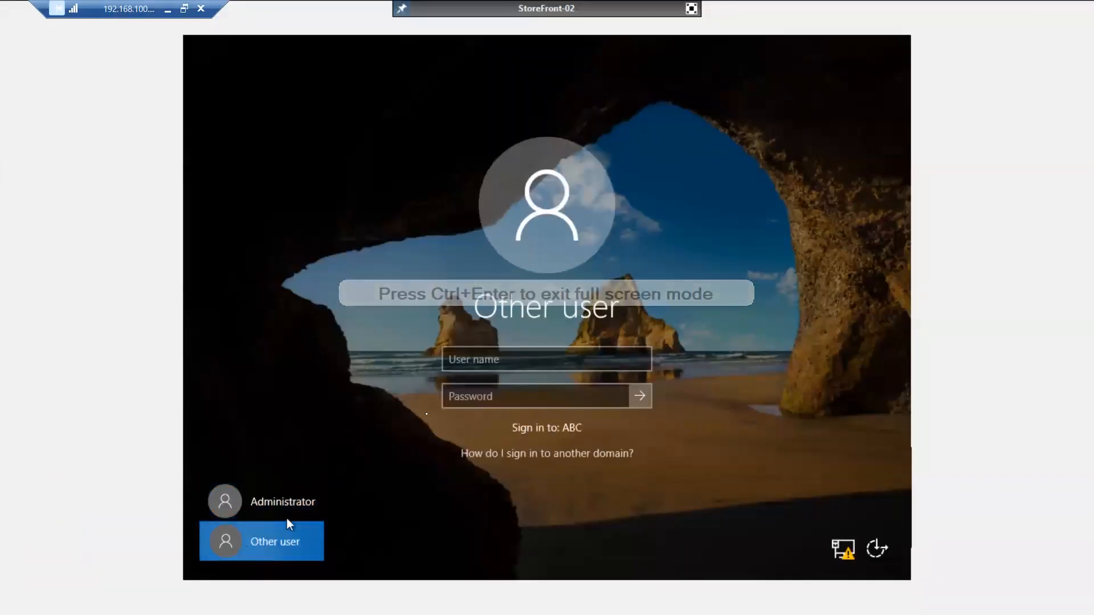
left_click(450, 359)
type("ms185426")
key("Tab")
type("•••••")
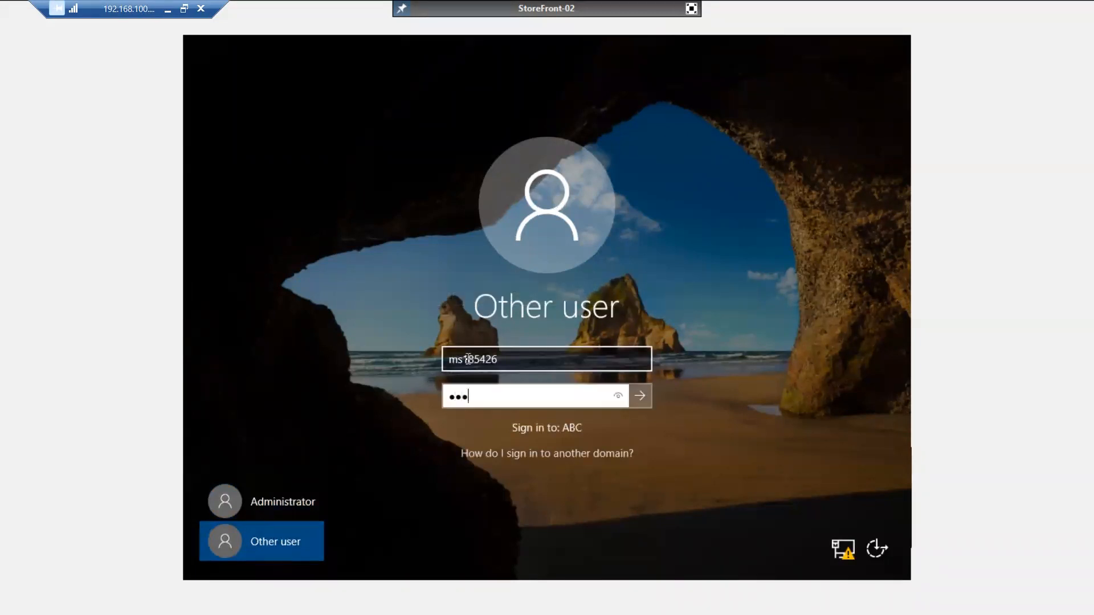
type("••••")
key("Return")
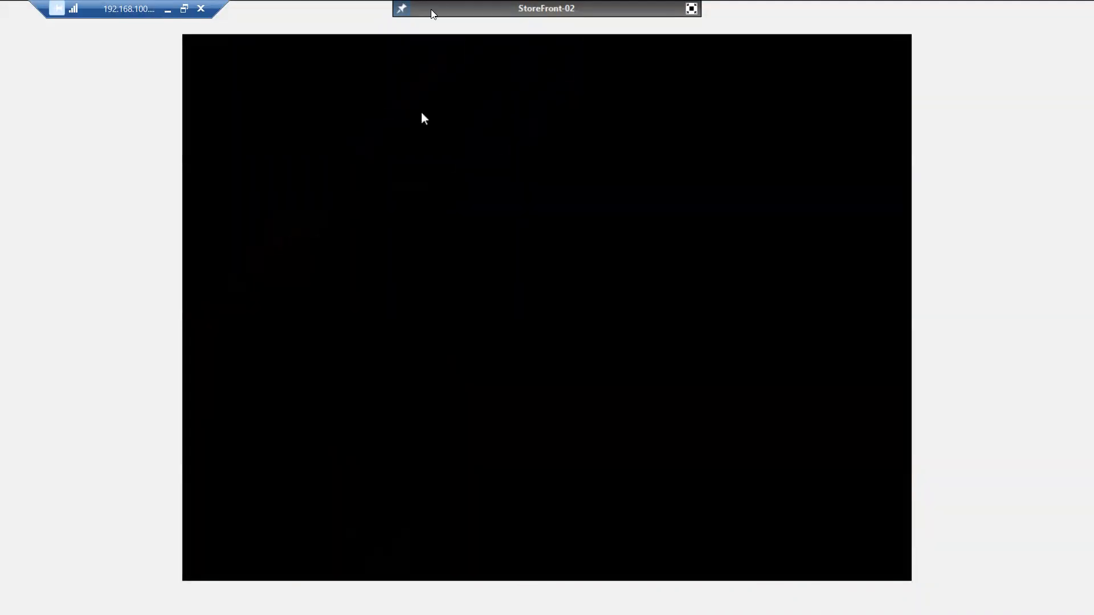
left_click(692, 8)
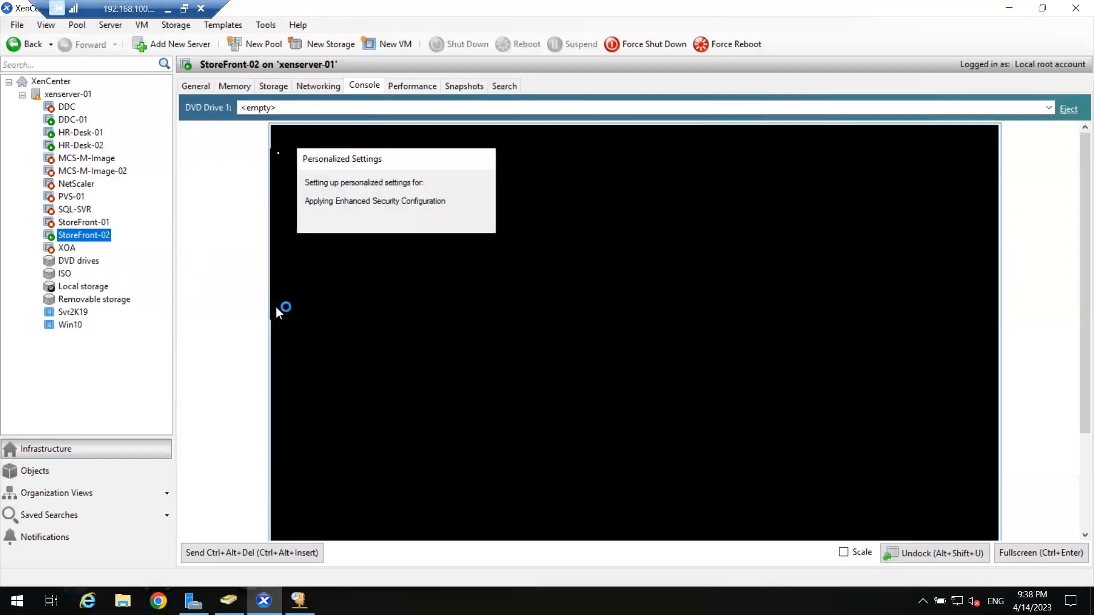
Insert Citrix_Virtual_Apps_and_Desktops_7_2106.iso in DVD Drive 1 and confirm SF-02 is in ABC.COM.
left_click(311, 108)
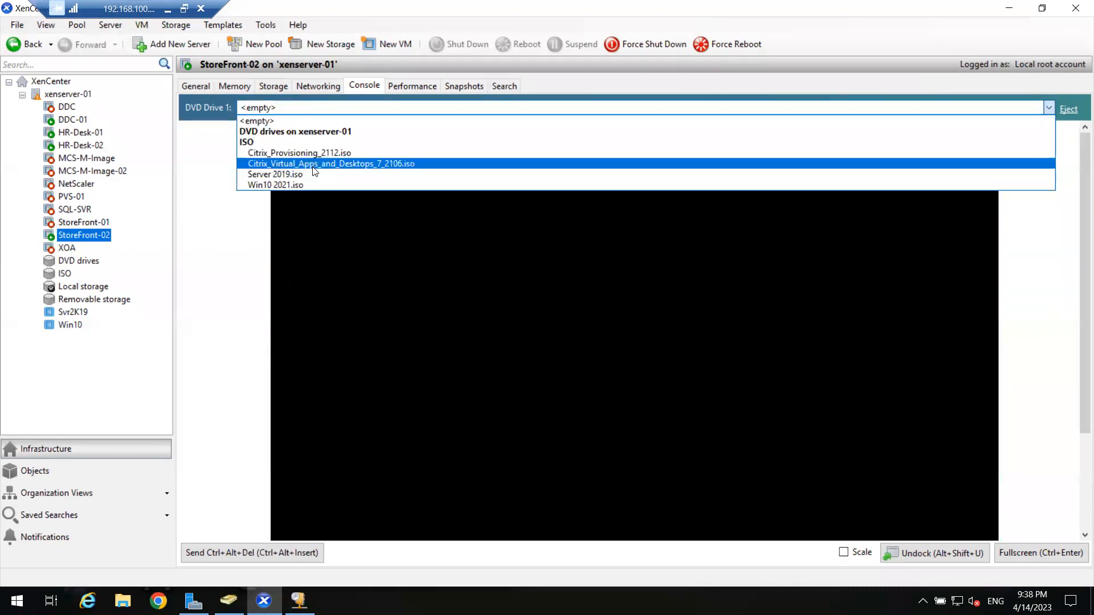
left_click(314, 164)
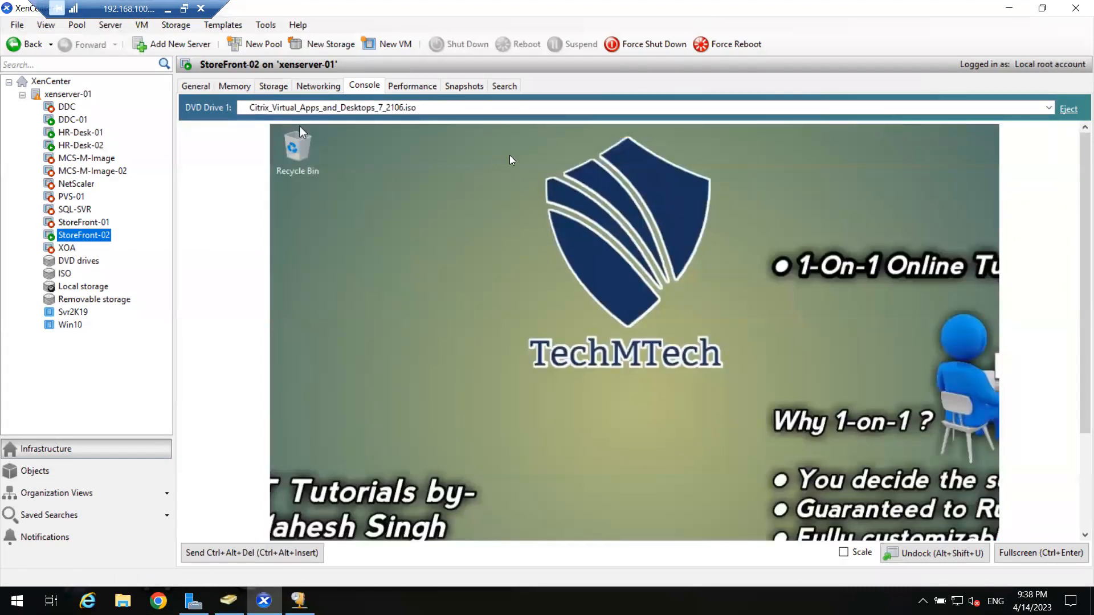
left_click(1041, 553)
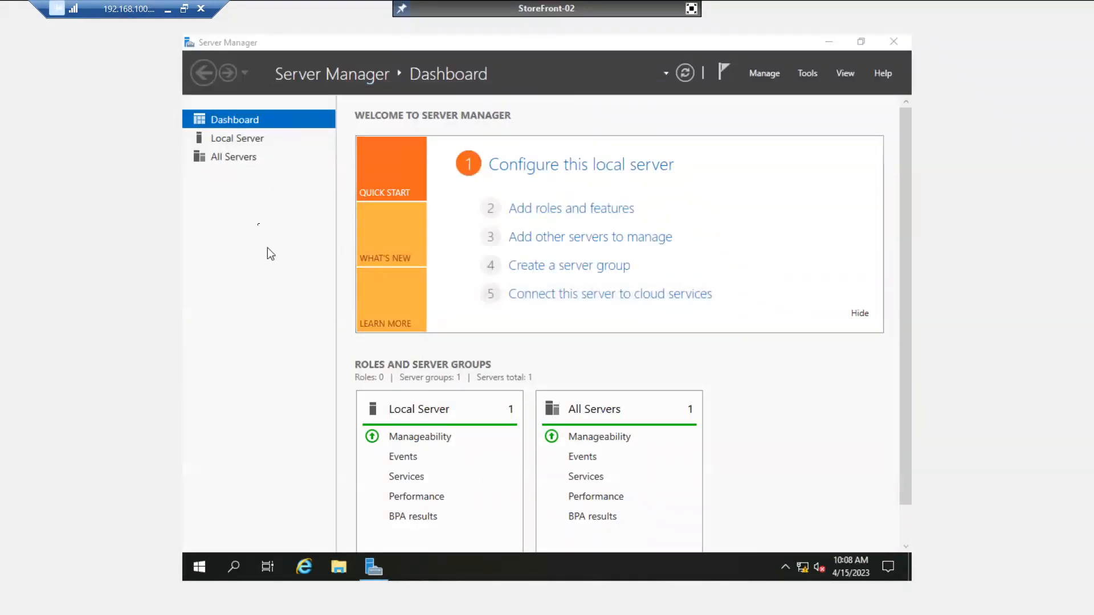
left_click(237, 141)
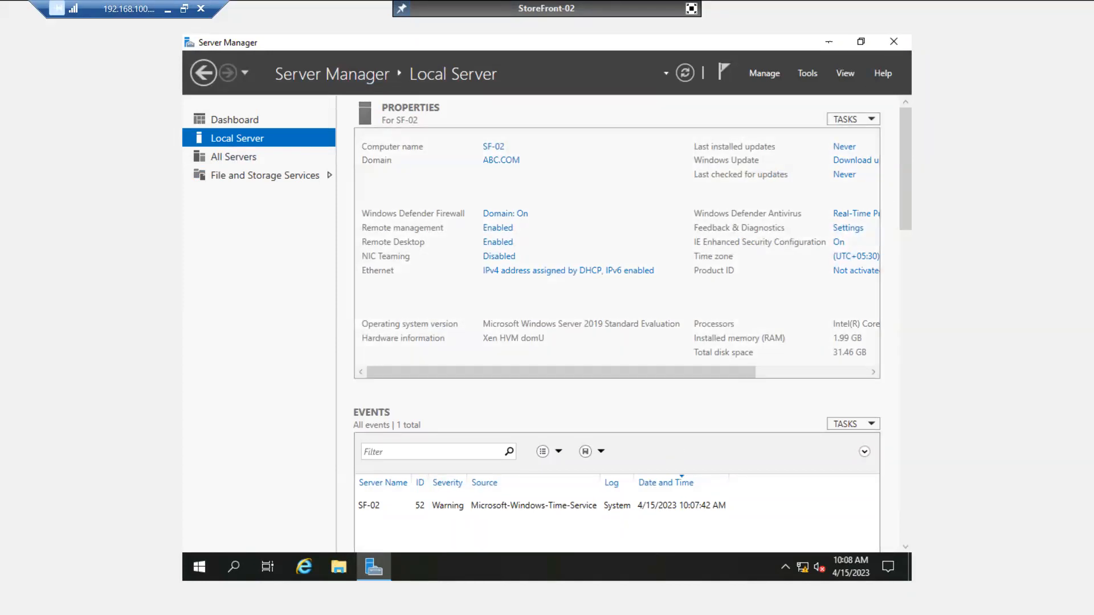
left_click(829, 43)
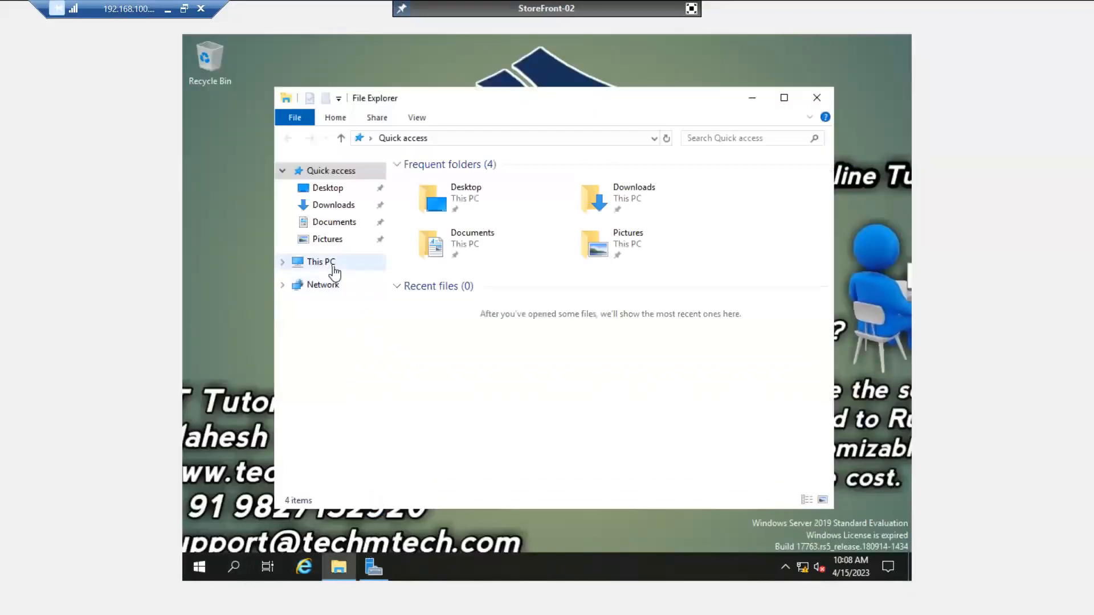
Run the Citrix Virtual Apps and Desktops installer from StoreFront-02's mounted disc, approving the UAC prompt.
left_click(328, 266)
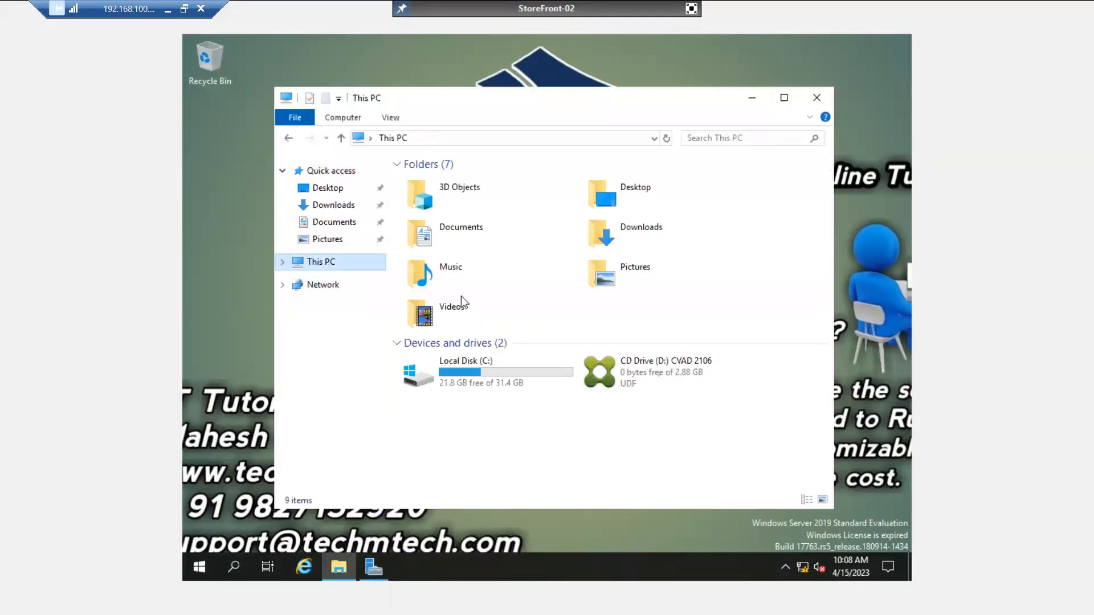
right_click(659, 379)
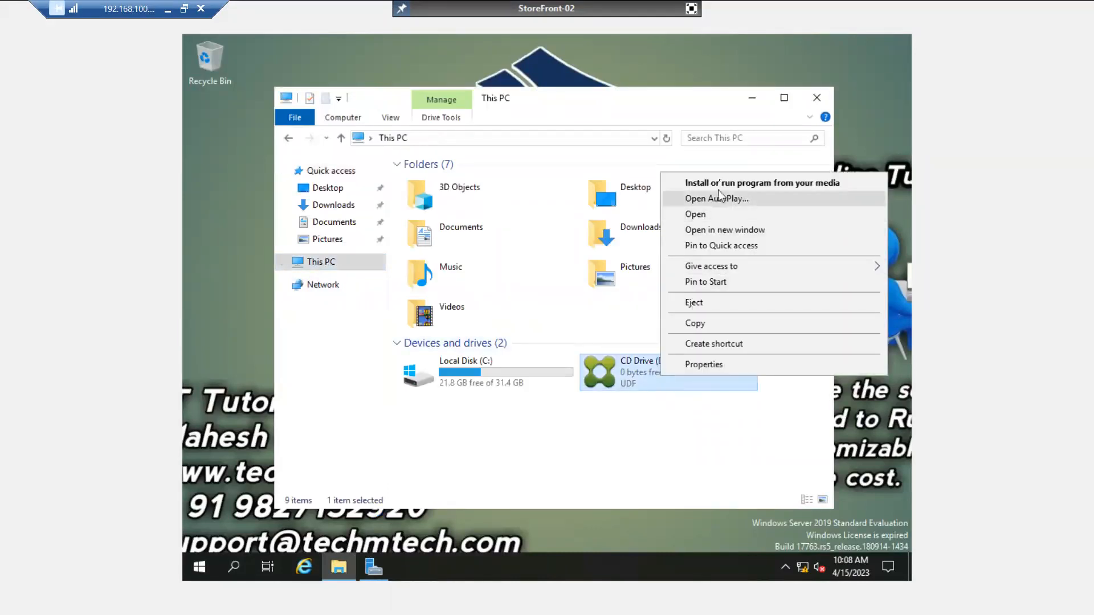
left_click(721, 182)
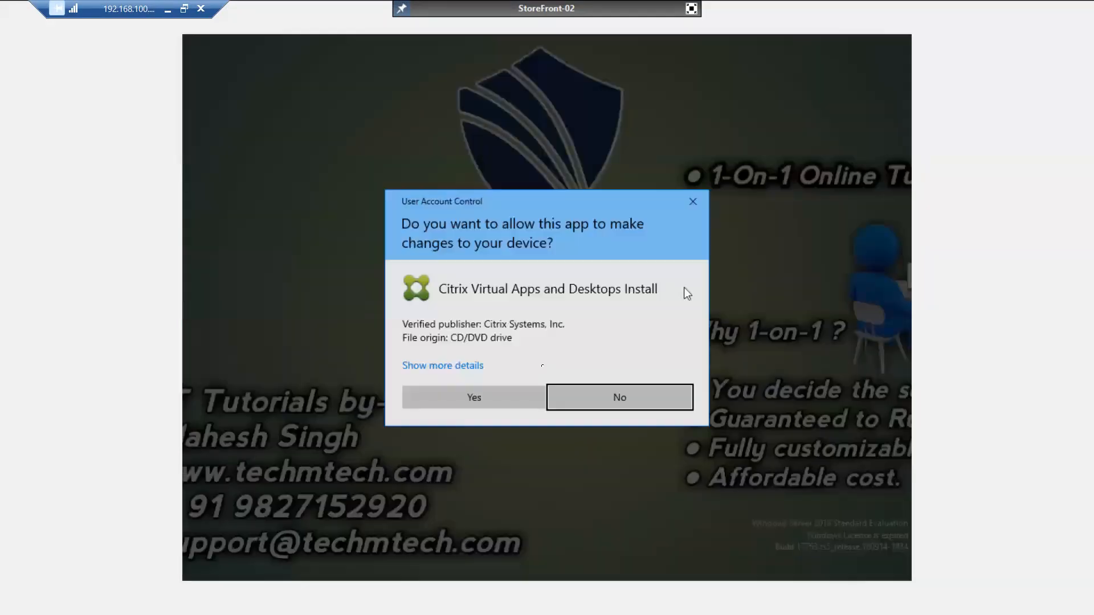
left_click(513, 403)
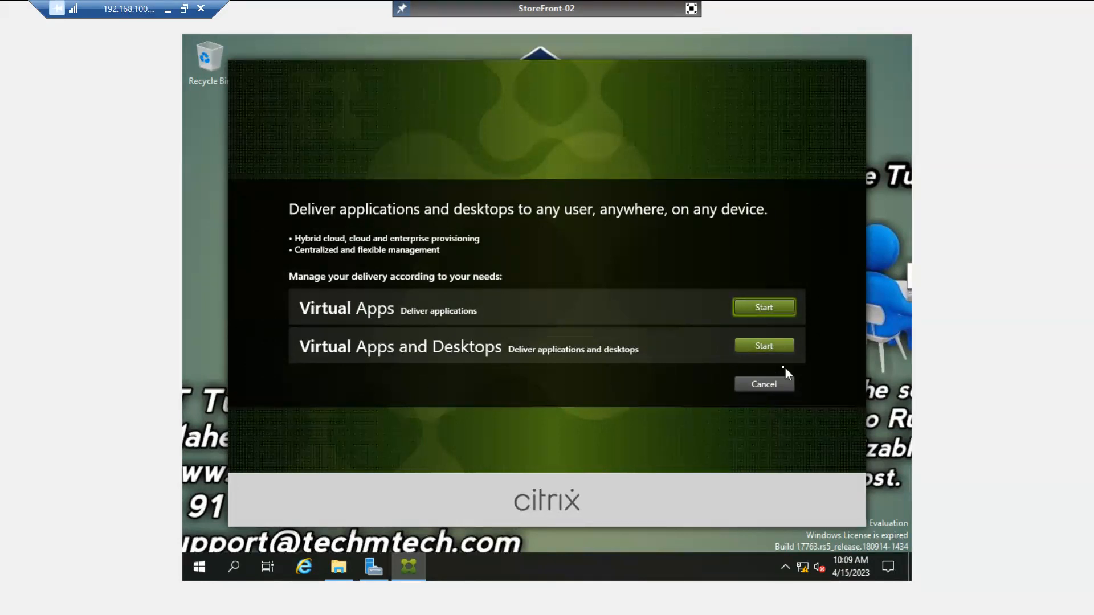
Start Virtual Apps and Desktops setup and pick the Citrix StoreFront component.
left_click(774, 346)
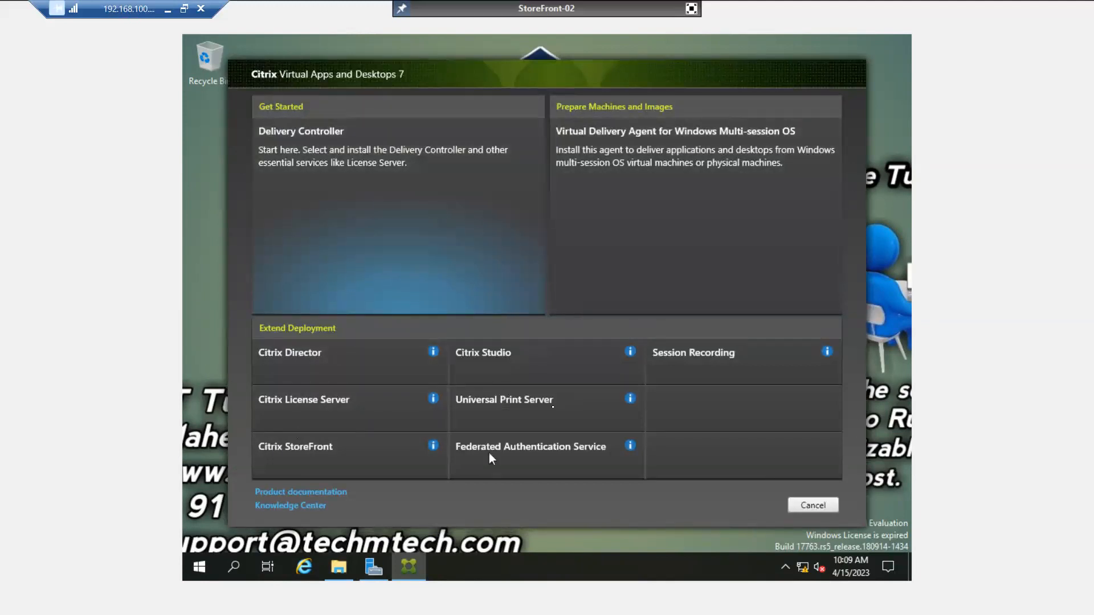
left_click(333, 450)
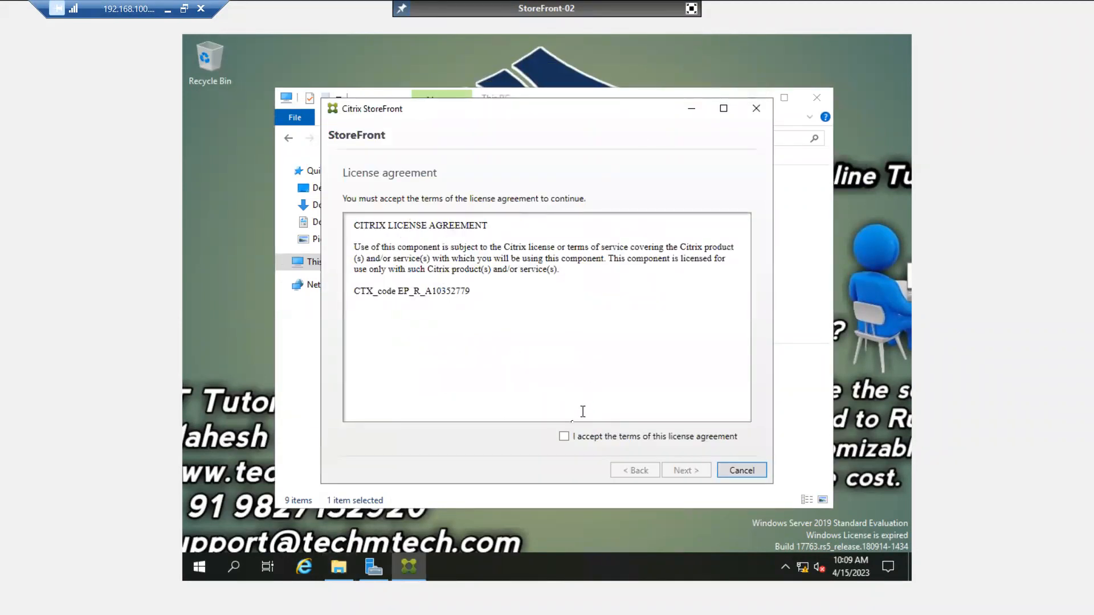
Accept the license, pass the prerequisites, and install StoreFront 1912.0.3000.9 with IIS.
left_click(564, 437)
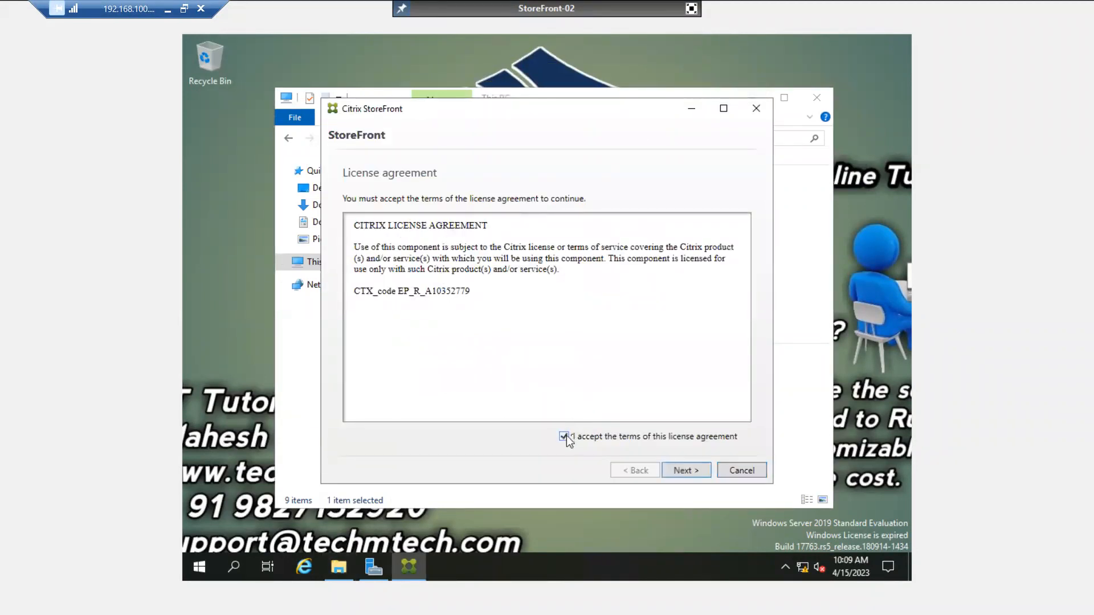
left_click(694, 474)
left_click(686, 471)
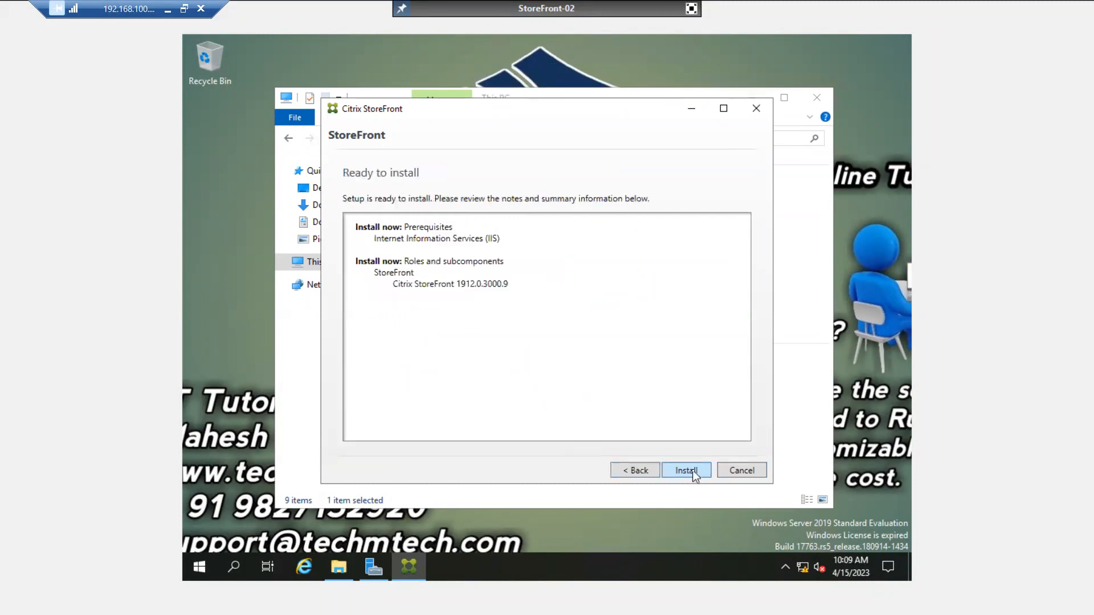
left_click(692, 471)
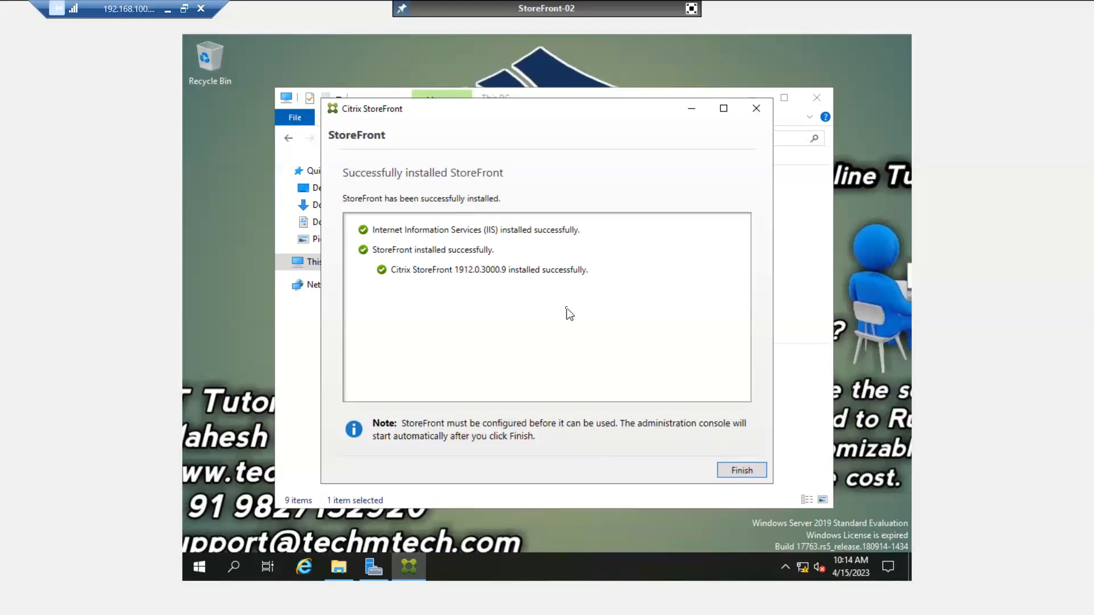
Finish the StoreFront wizard, reboot StoreFront-02 now, and leave full-screen console view.
left_click(742, 471)
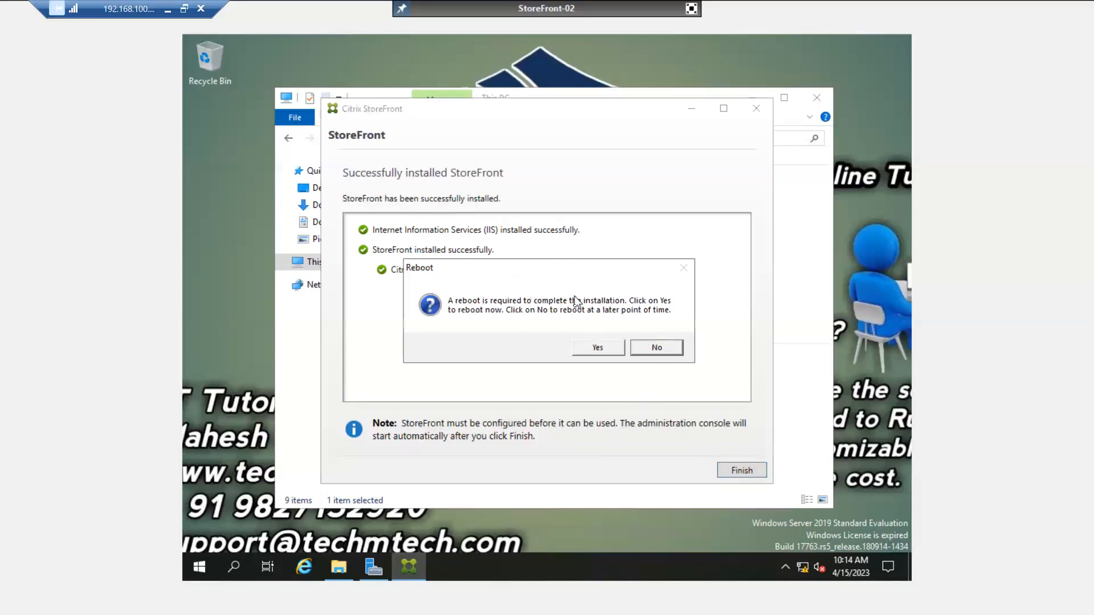
left_click(595, 347)
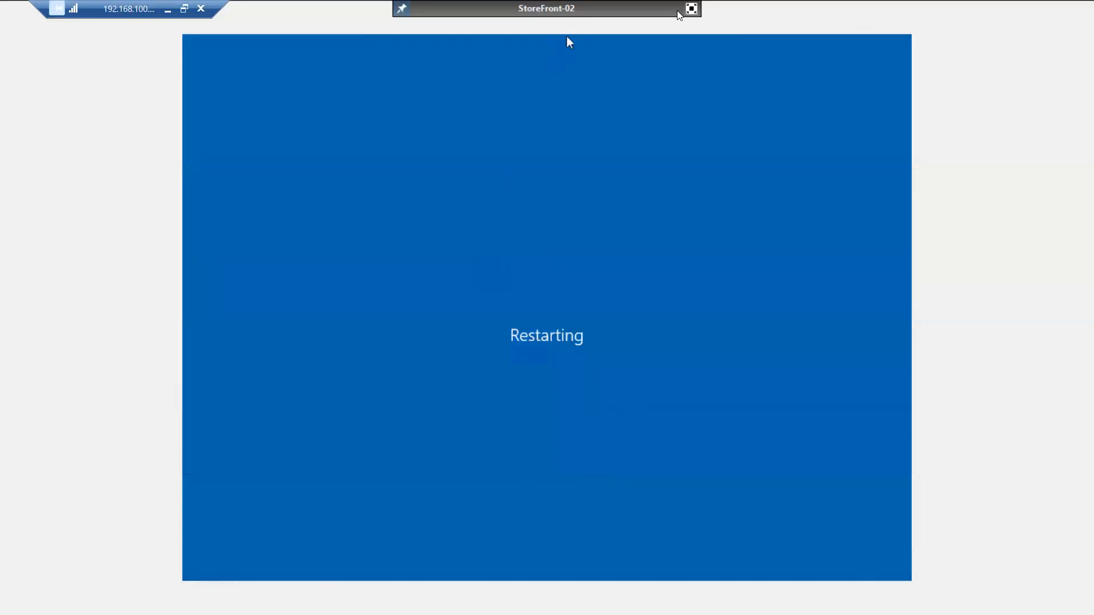
left_click(691, 9)
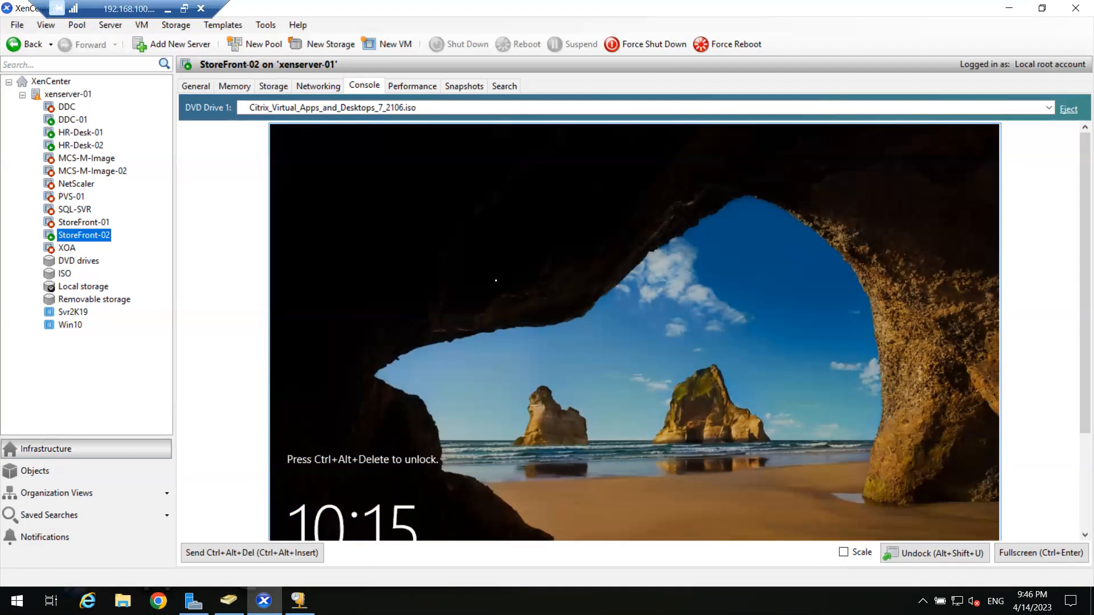
Sign in to StoreFront-02 with the account password and show its console full screen.
left_click(302, 559)
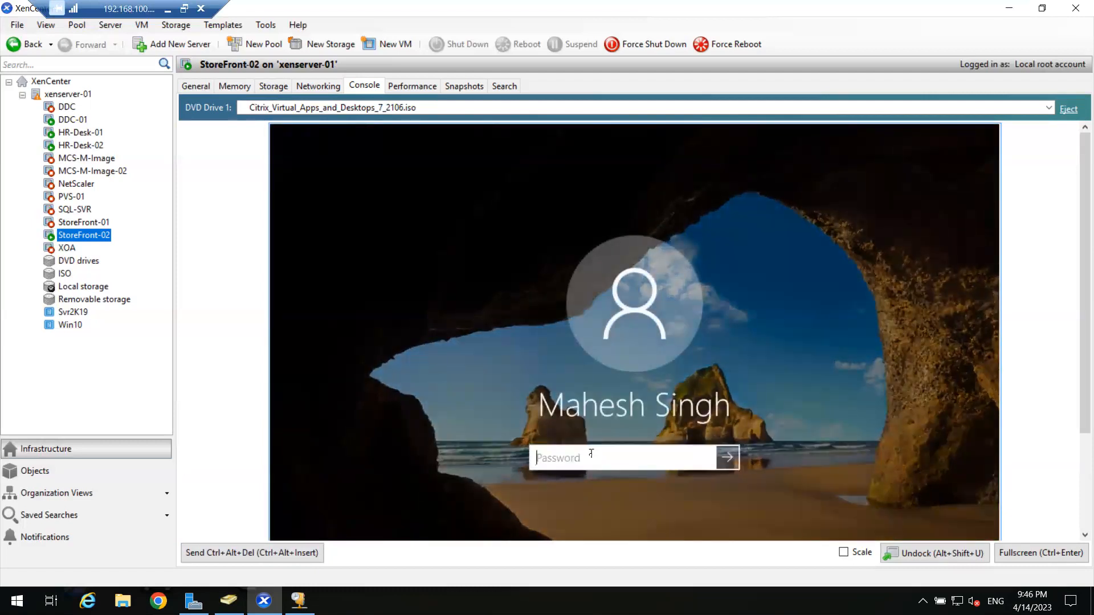
type("*********")
key("Return")
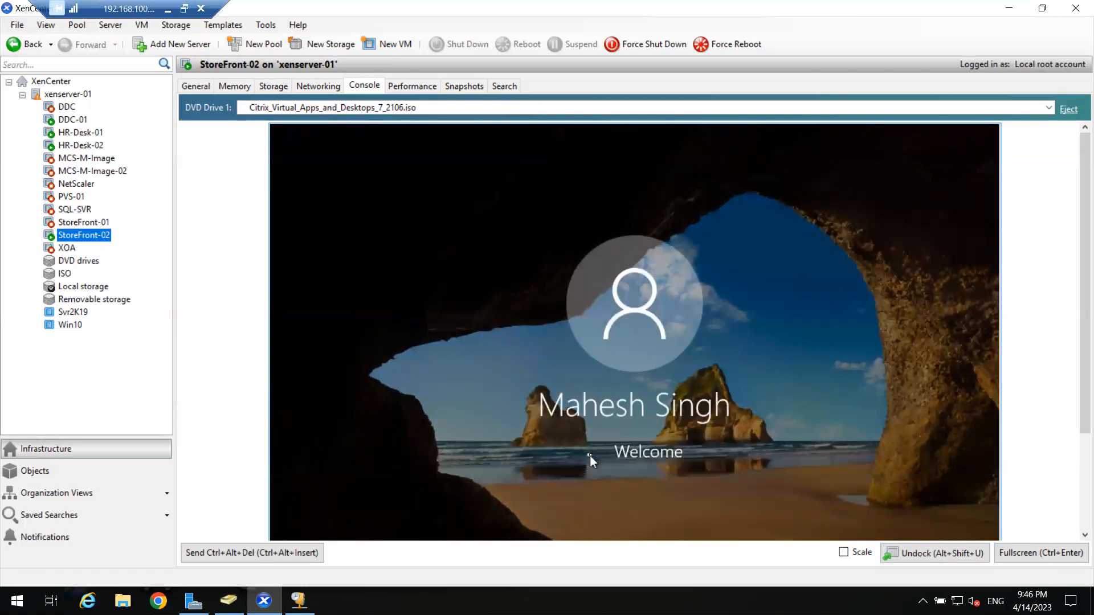
left_click(1026, 552)
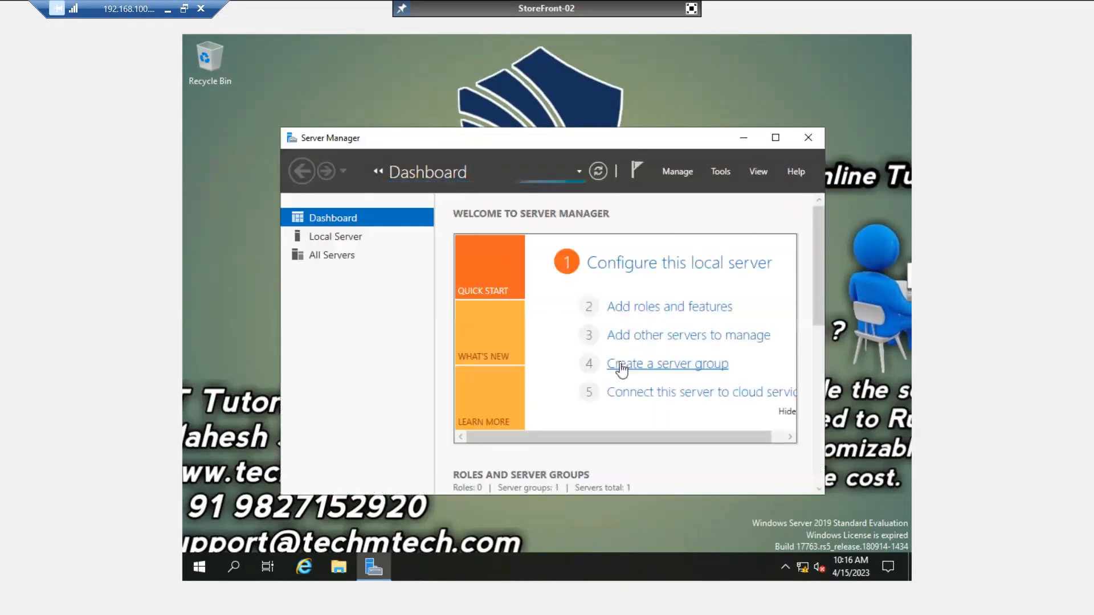
Maximize Server Manager and launch Citrix StoreFront from the Citrix Start menu folder.
left_click(774, 139)
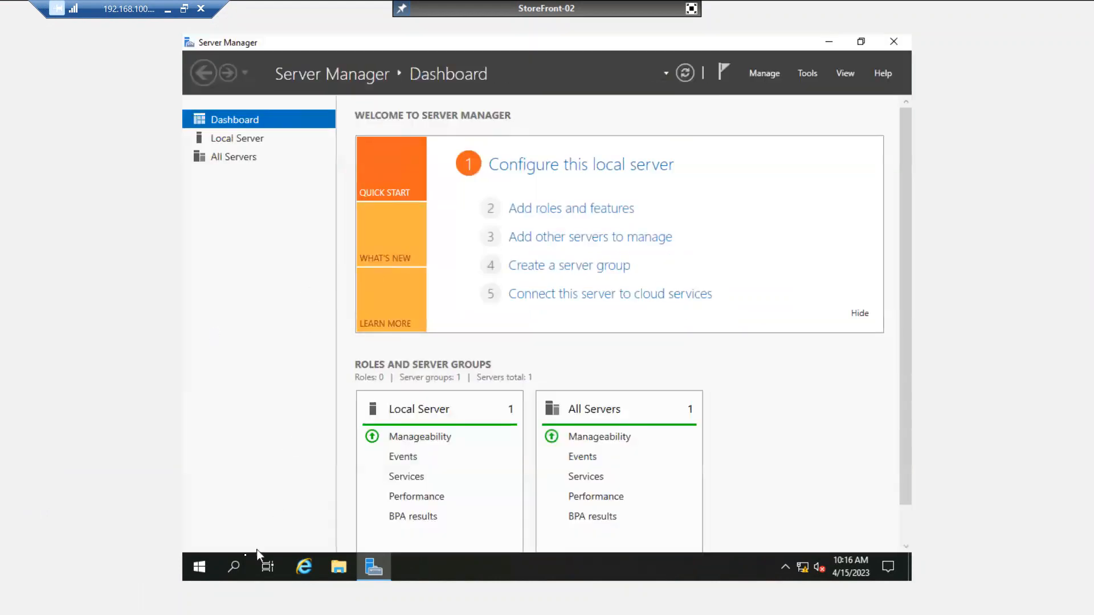
left_click(200, 567)
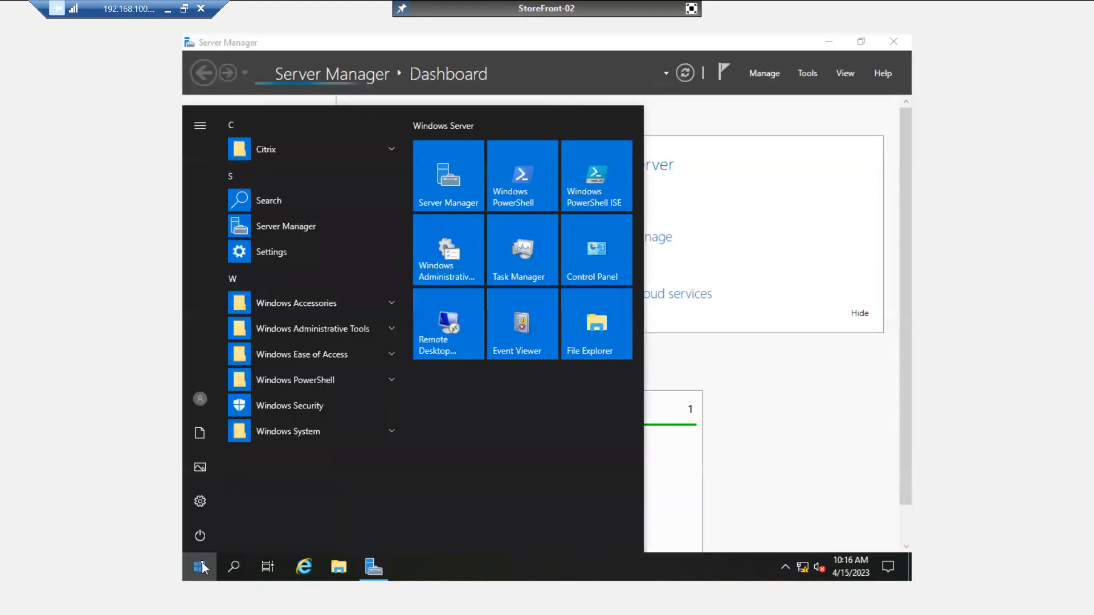
left_click(305, 152)
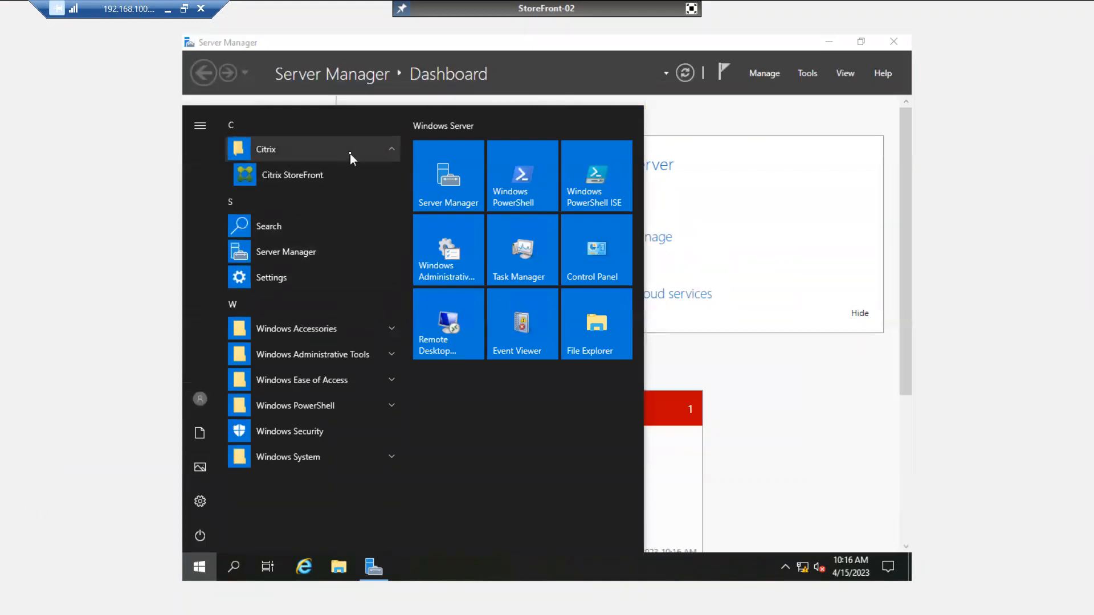
left_click(299, 176)
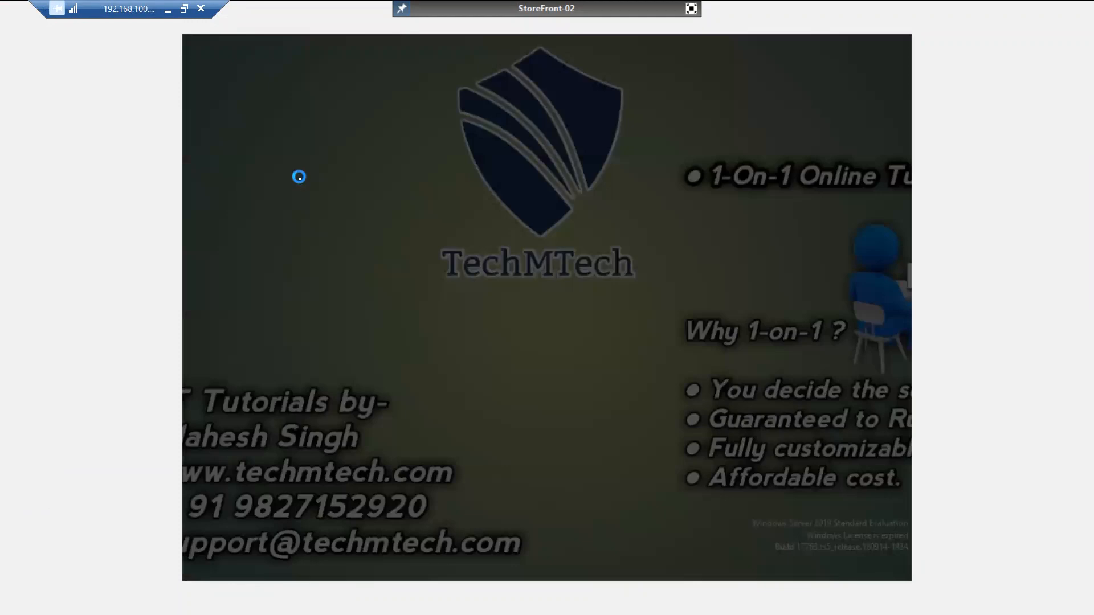
Approve the StoreFront console's UAC prompt and minimize Server Manager.
left_click(446, 394)
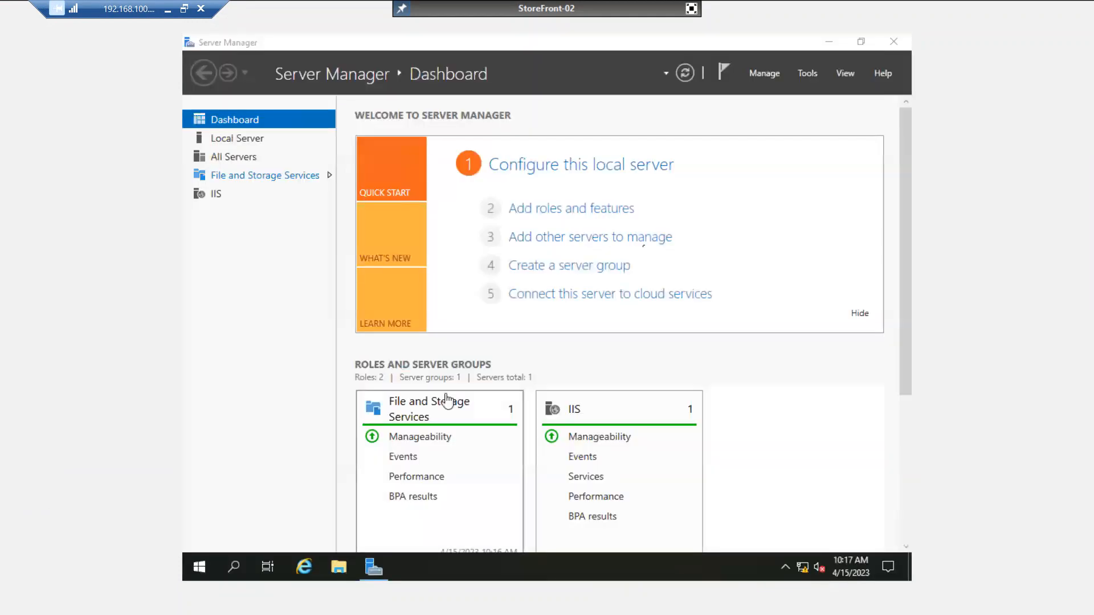
left_click(830, 42)
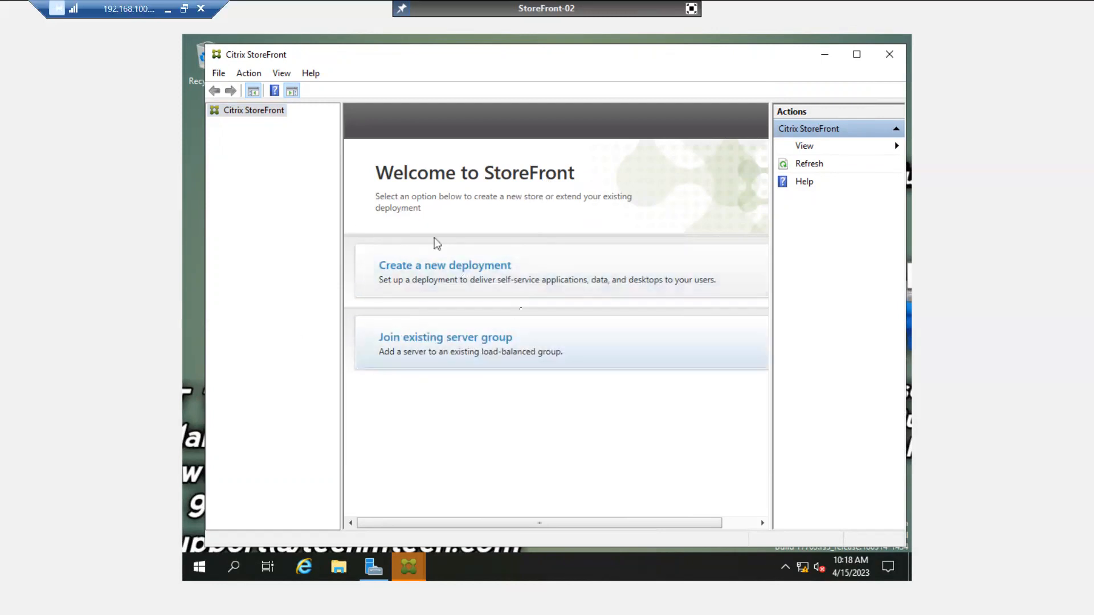
left_click(691, 8)
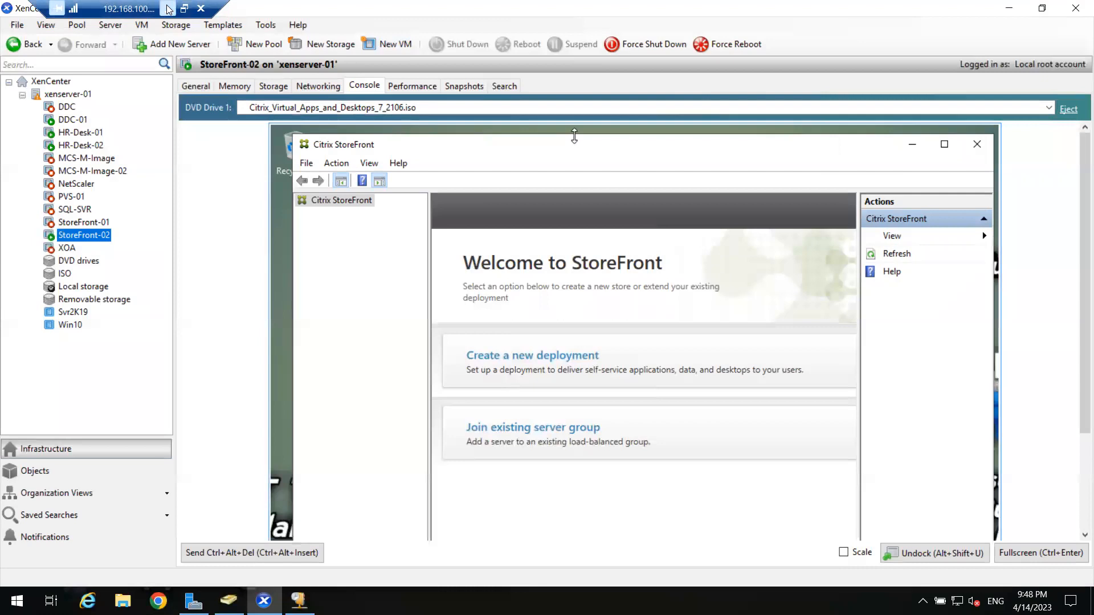
left_click(166, 8)
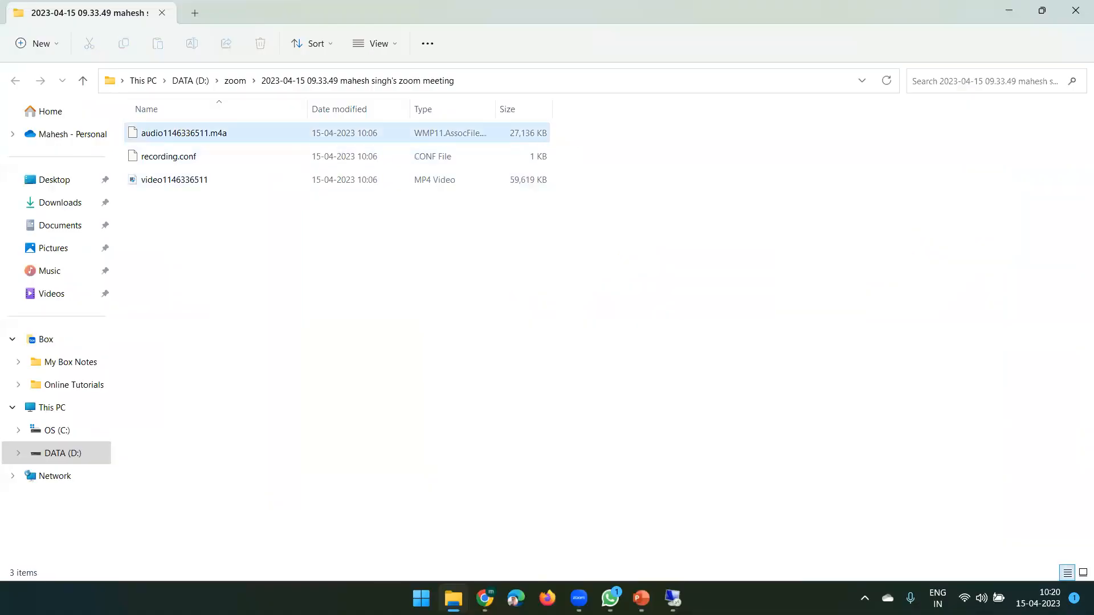
left_click(687, 592)
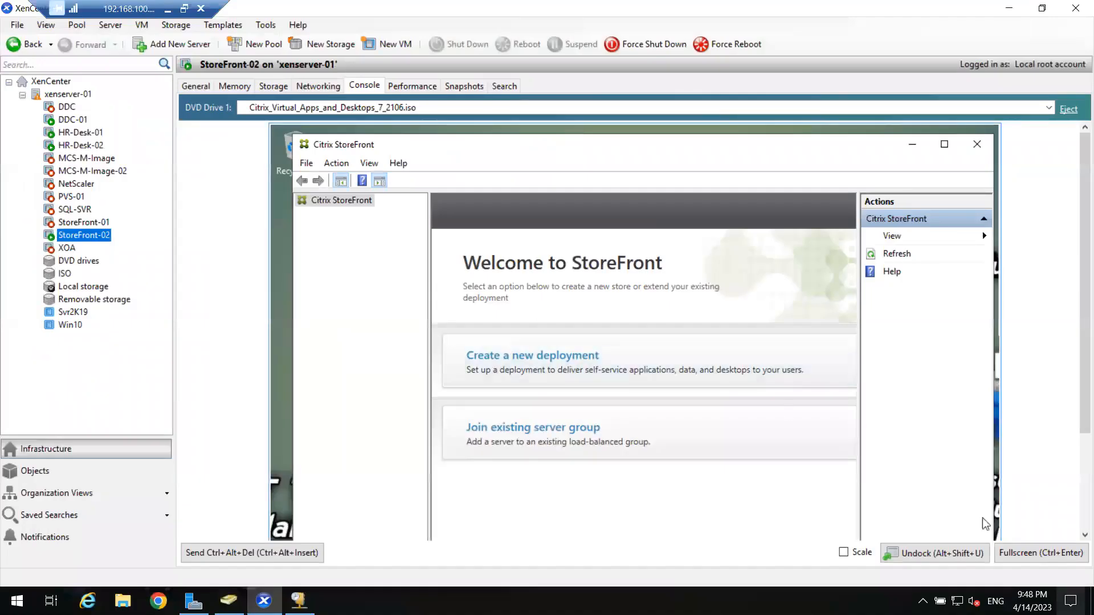
left_click(1040, 552)
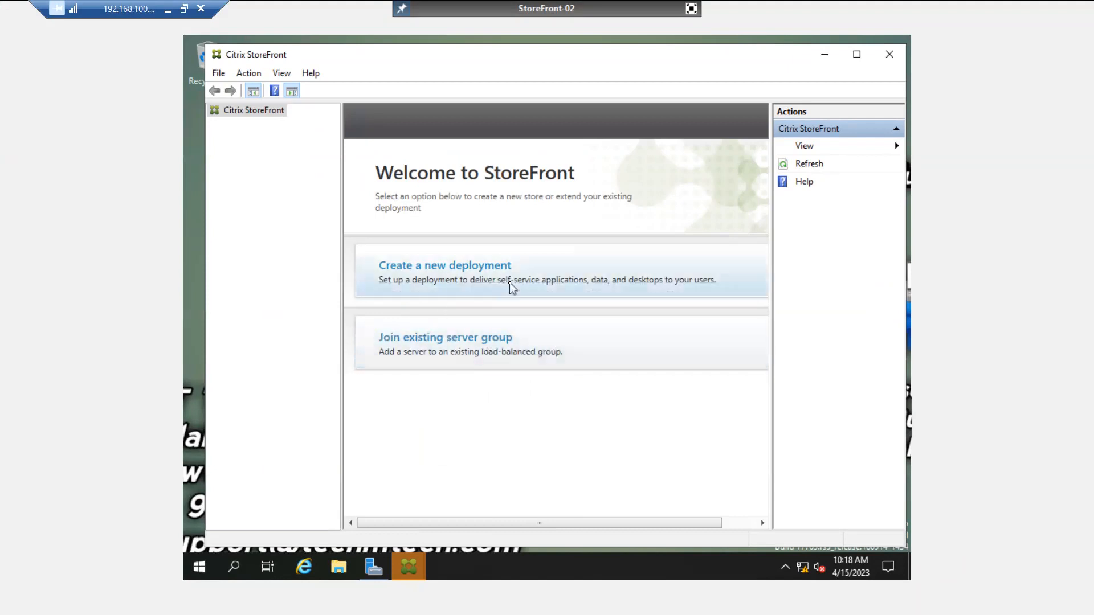
Start a new StoreFront deployment, keep the existing Base URL, and begin creating it.
left_click(491, 269)
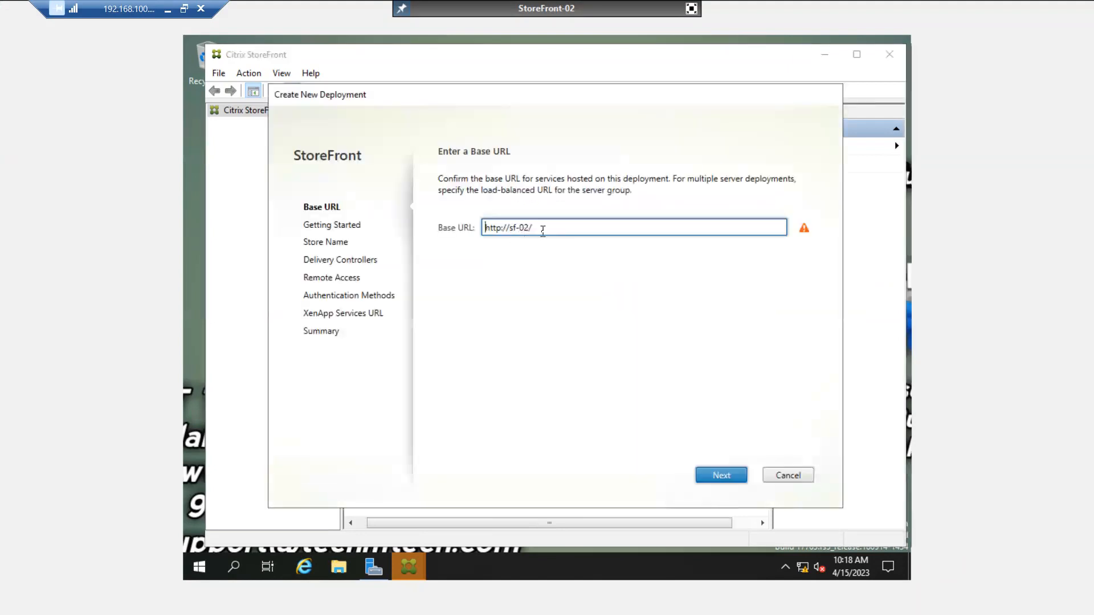
left_click(547, 228)
left_click_drag(559, 228, 417, 232)
left_click(558, 228)
left_click(712, 478)
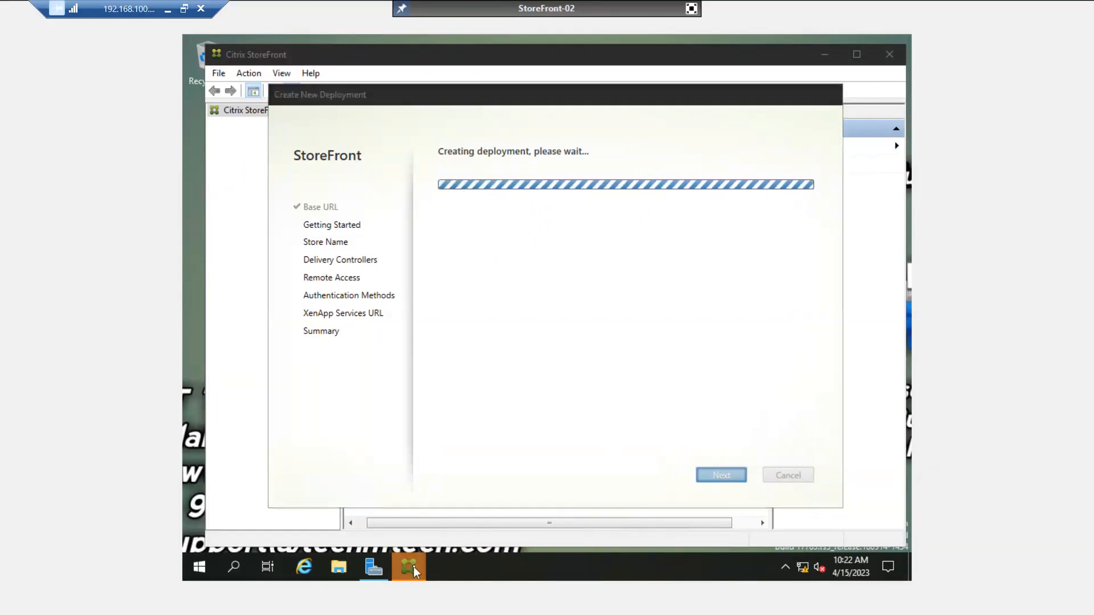
Cancel the End Snap-in not-responding warning so the deployment keeps running.
mouse_move(413, 566)
left_click(329, 458)
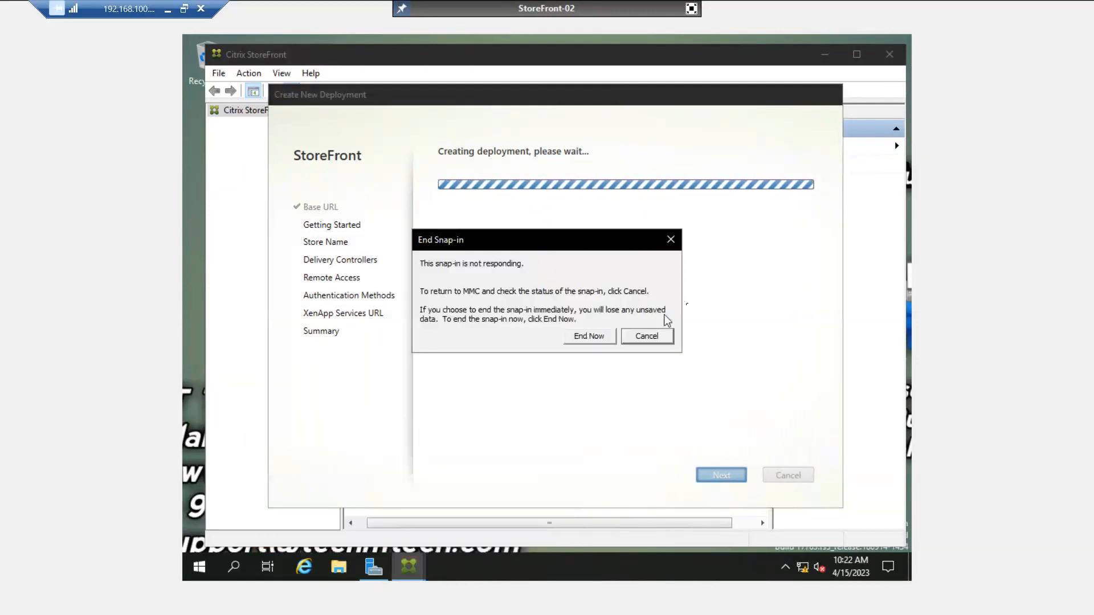
left_click(652, 336)
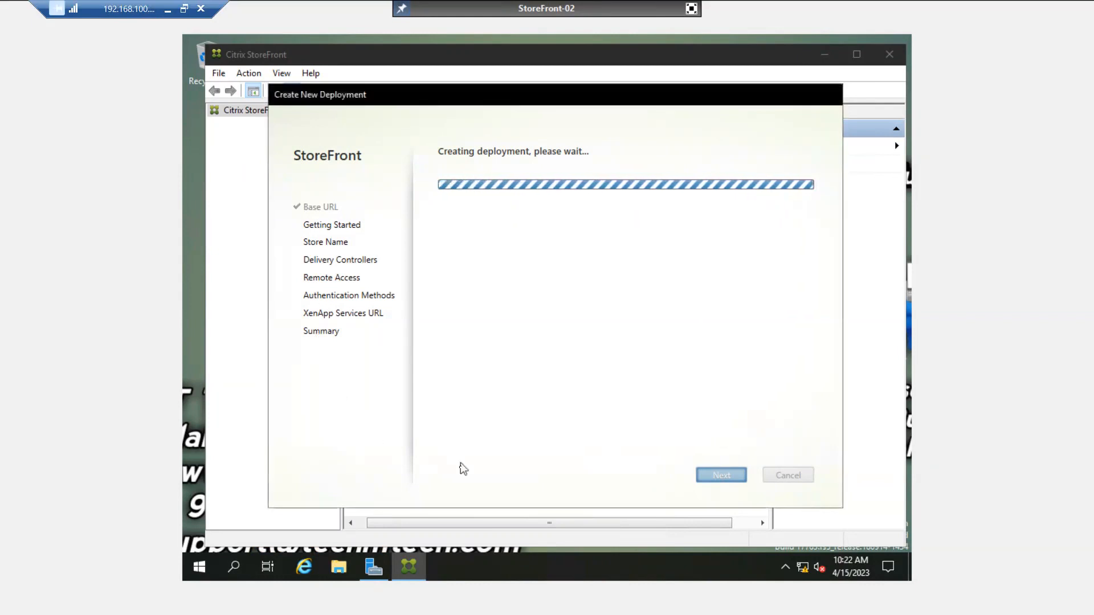
Shift the deployment dialog slightly right and return to the windowed XenCenter console.
left_click(373, 572)
left_click(373, 575)
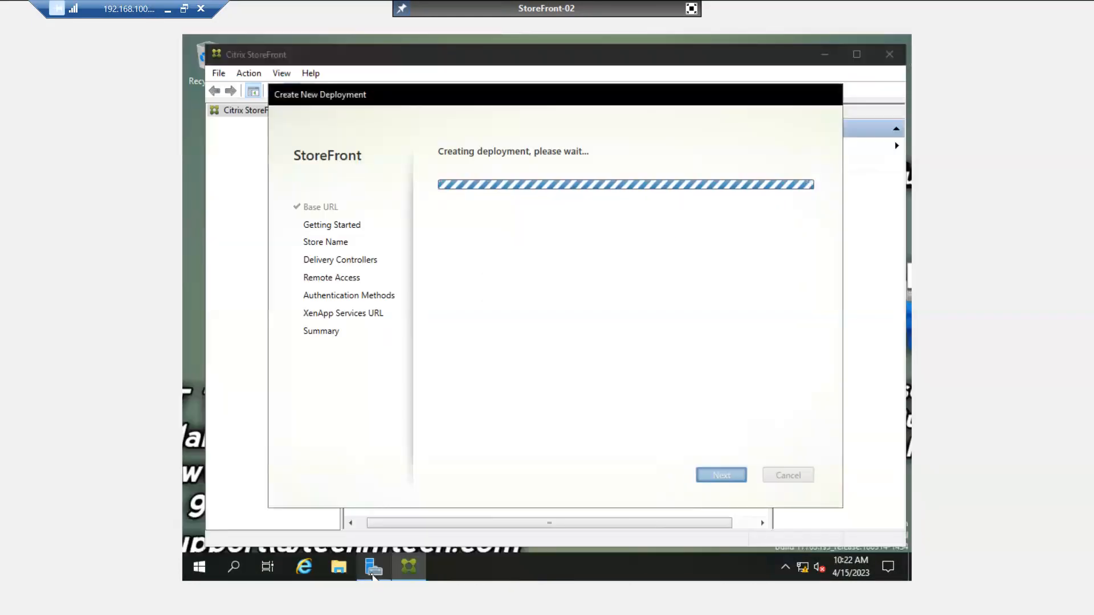
left_click_drag(397, 96, 413, 95)
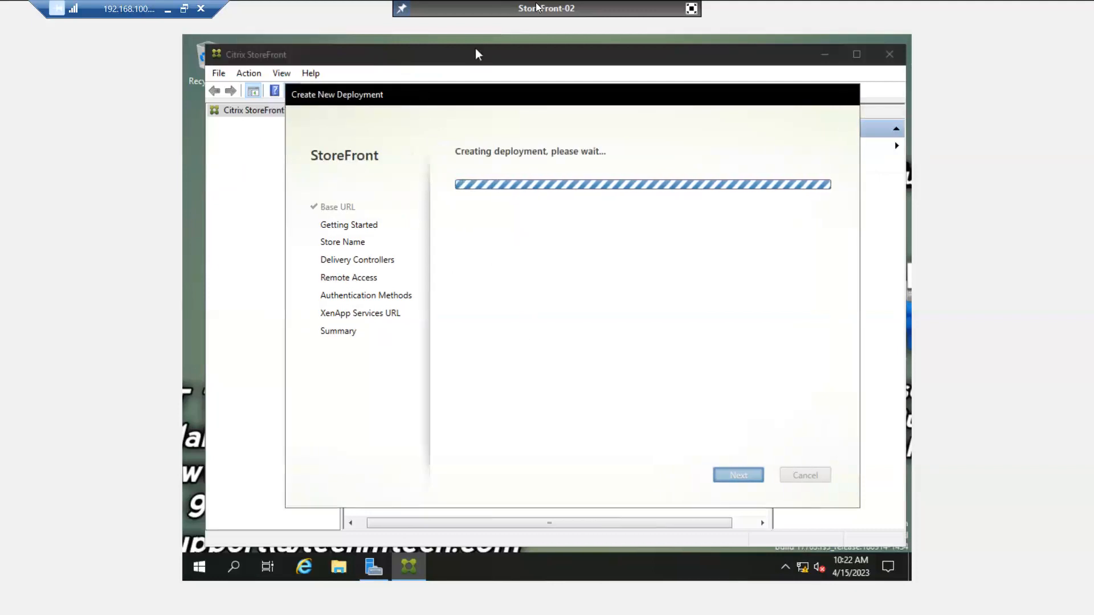
key("ctrl+Return")
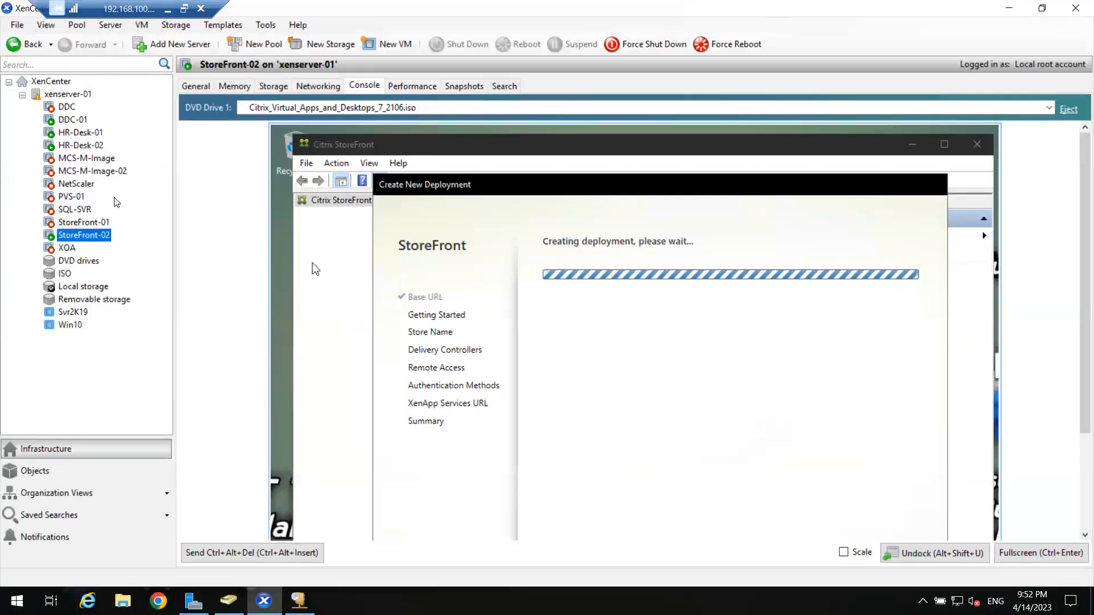
Sign in to DDC-01's console with its password, then return to StoreFront-02's console.
left_click(73, 122)
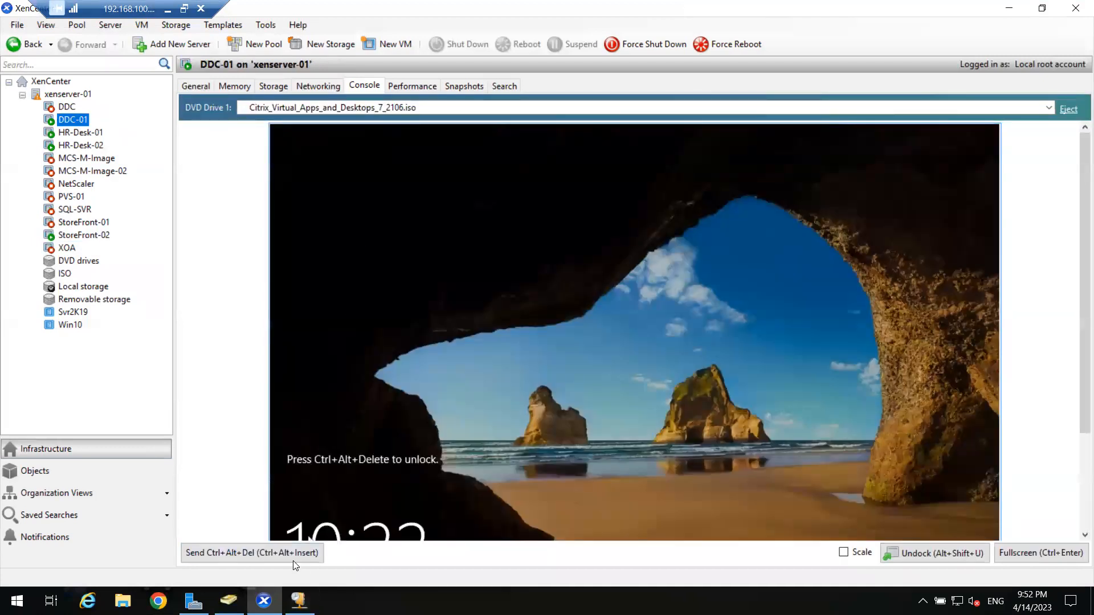
left_click(294, 561)
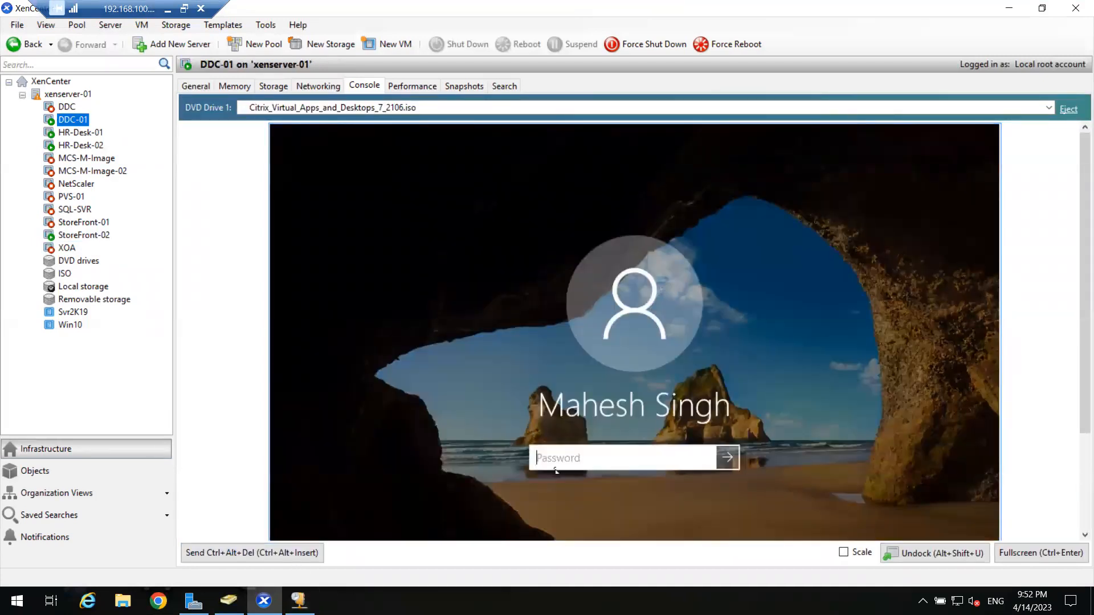
type("**********")
key("Return")
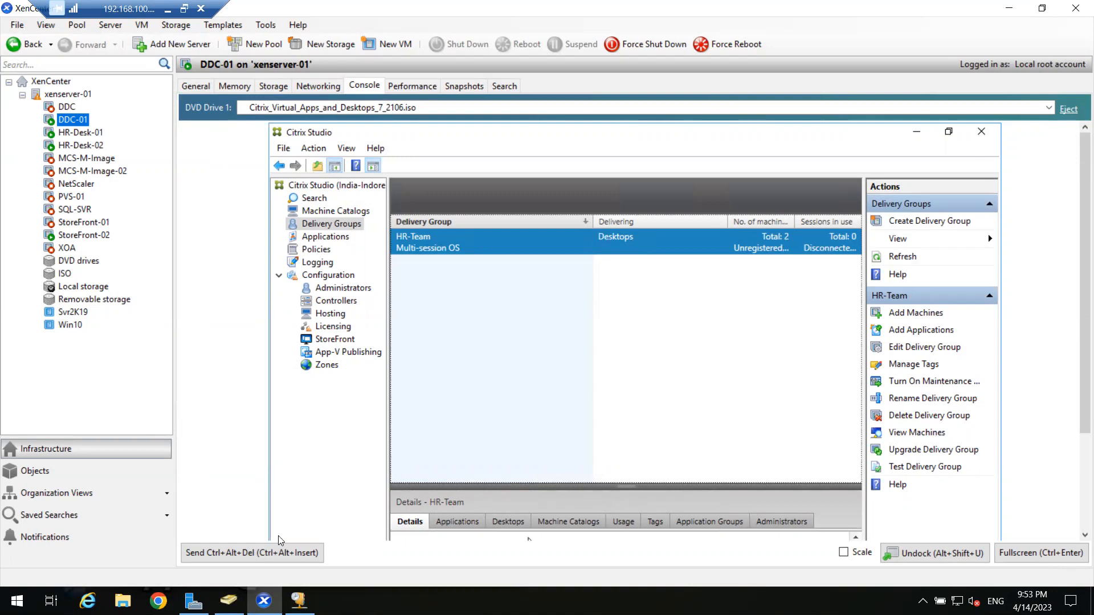
left_click(100, 235)
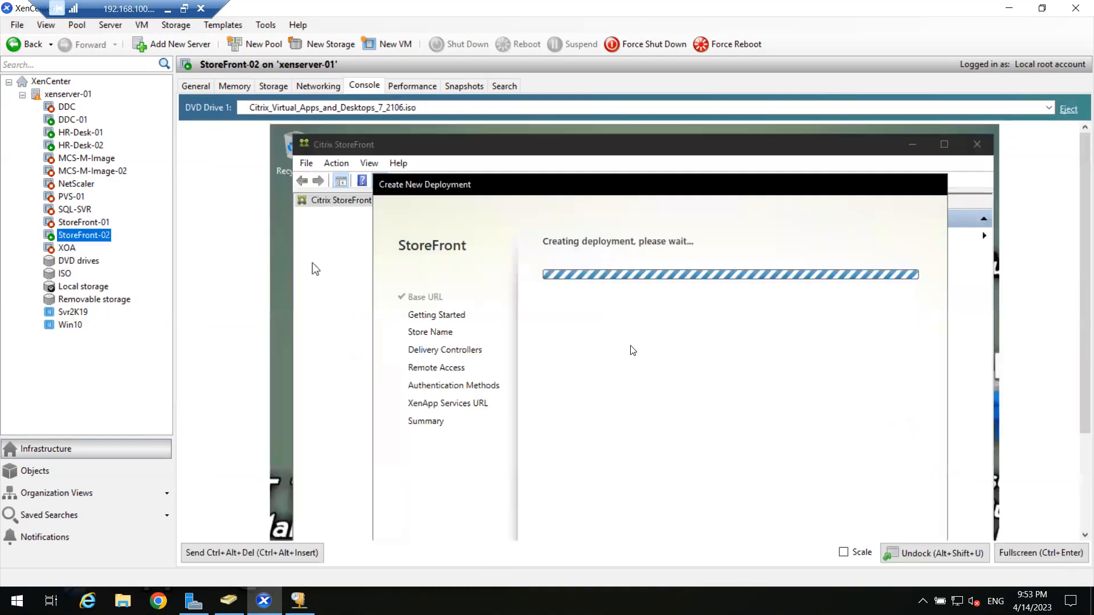
Show StoreFront-02's console full screen and bring up Task Manager from the taskbar.
left_click(1023, 554)
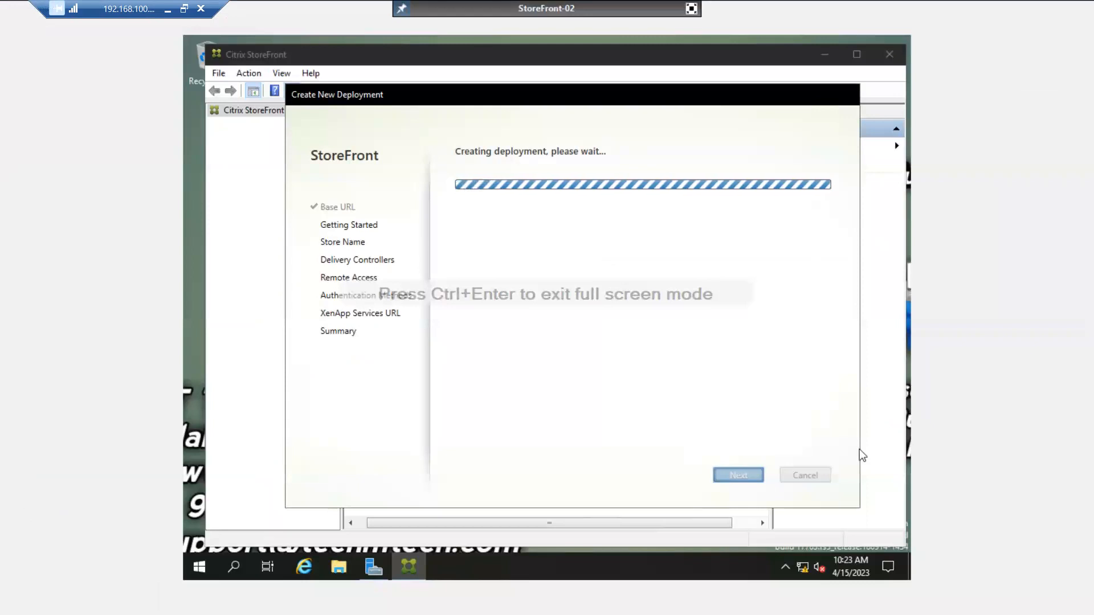
right_click(563, 561)
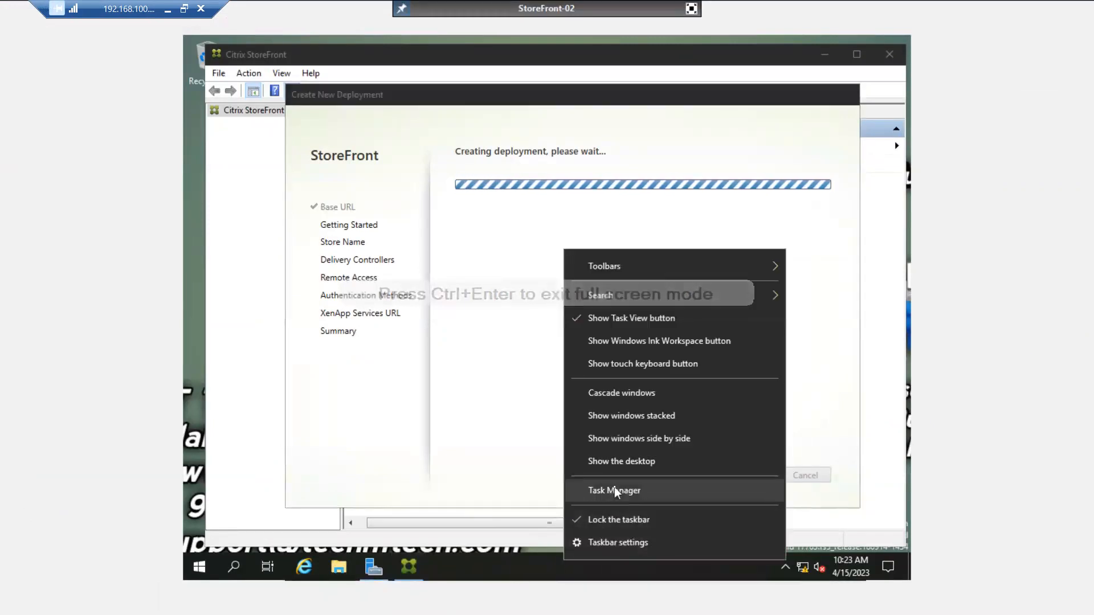
left_click(614, 490)
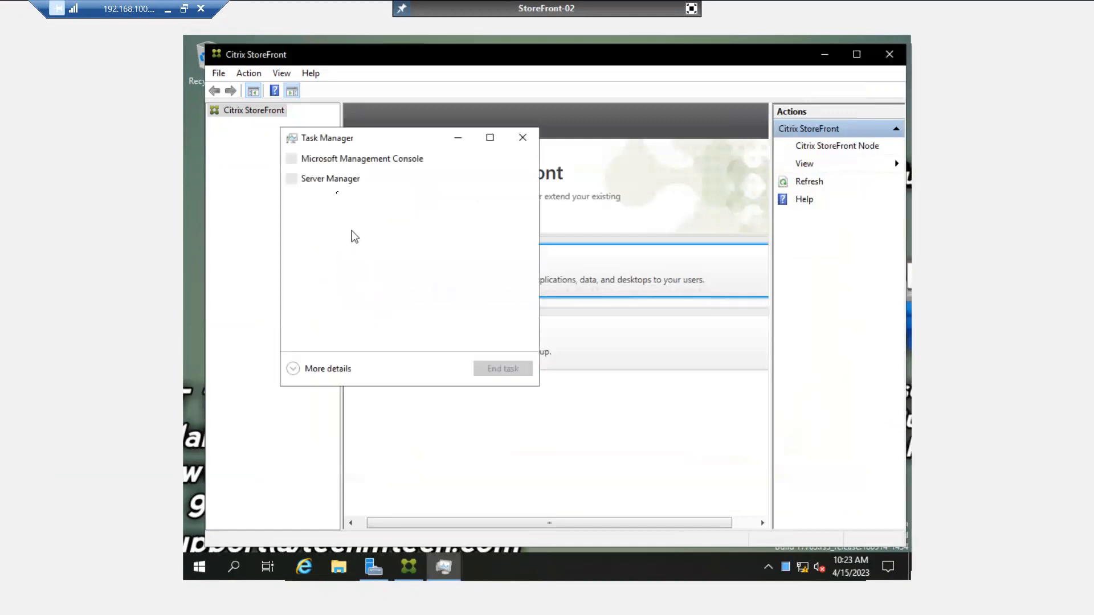
Expand Task Manager to full details, sort processes by CPU usage, then close it.
left_click(294, 374)
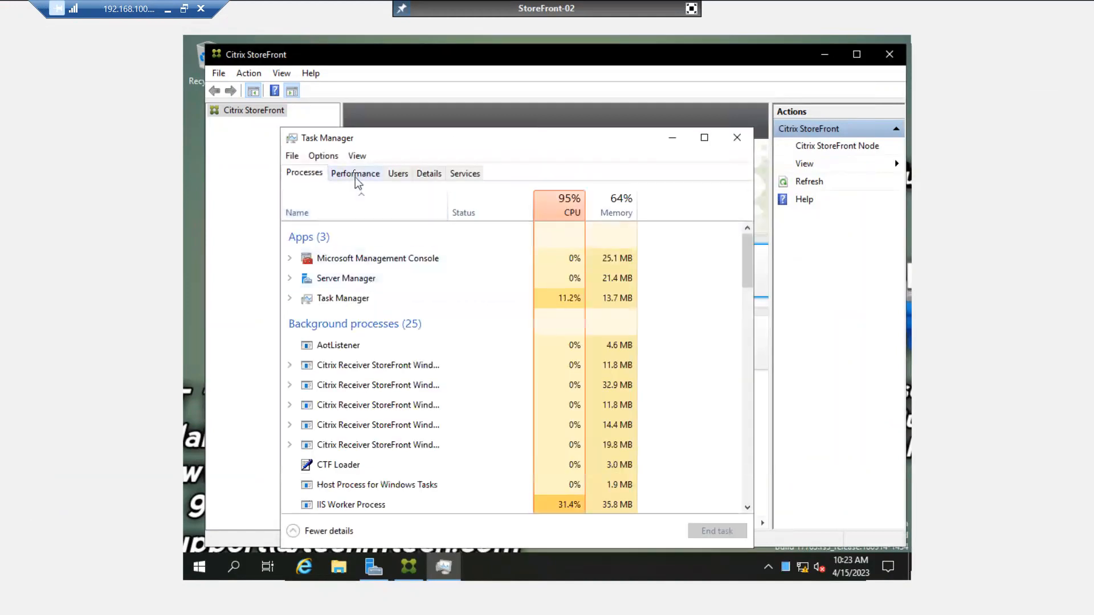
left_click(562, 209)
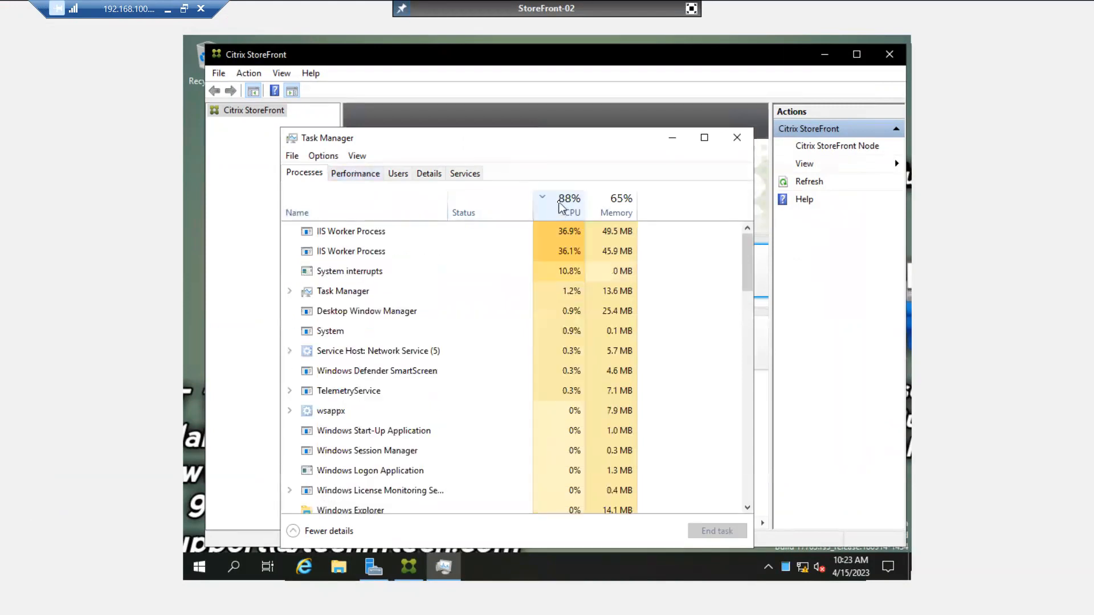
left_click(572, 203)
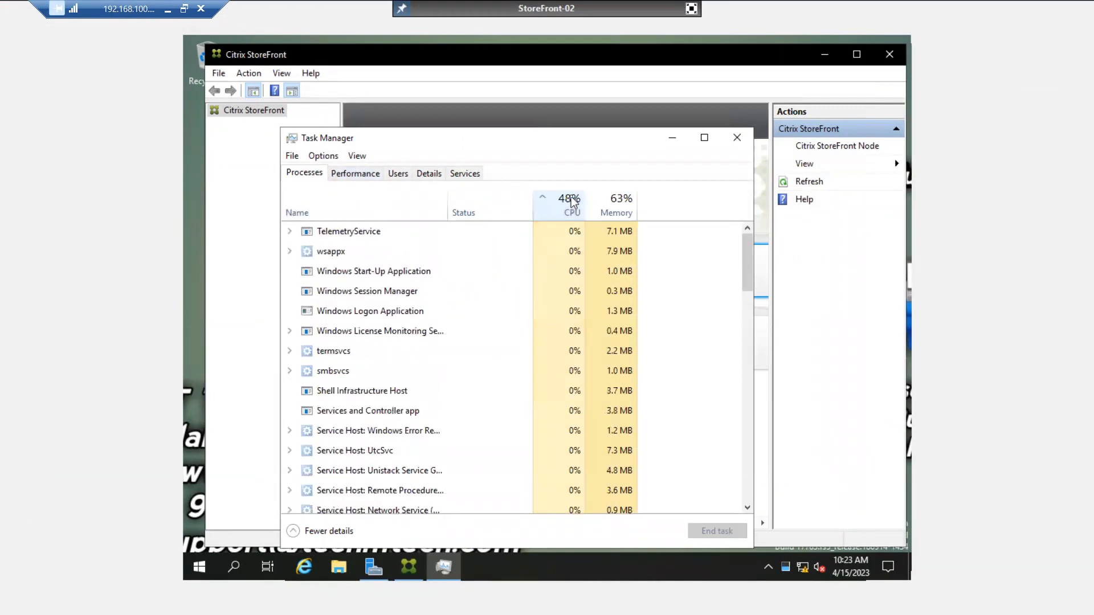
left_click(572, 202)
left_click(398, 231)
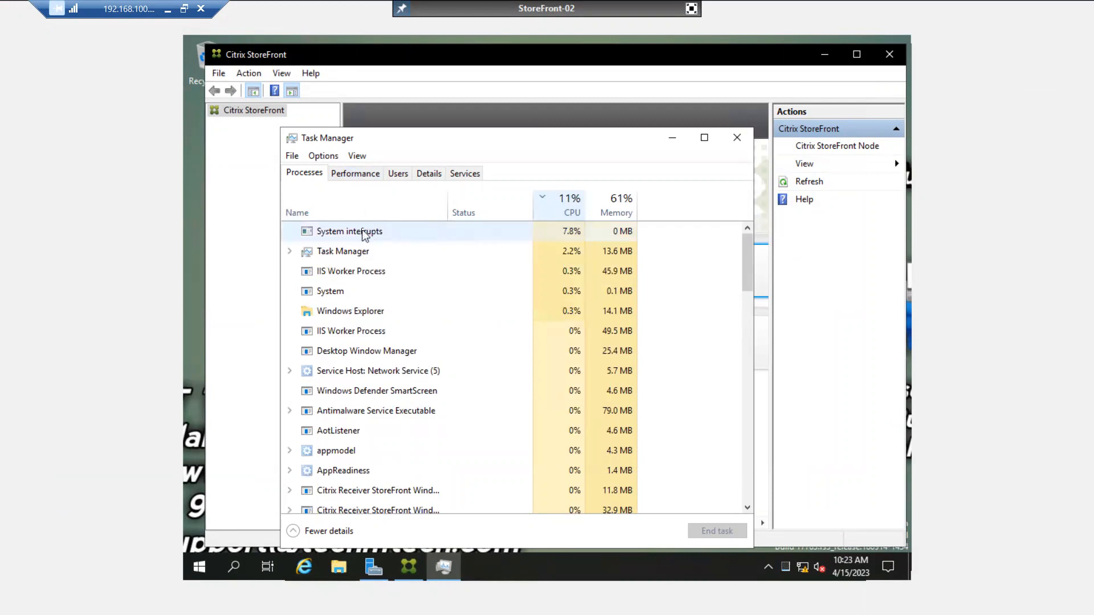
left_click(365, 251)
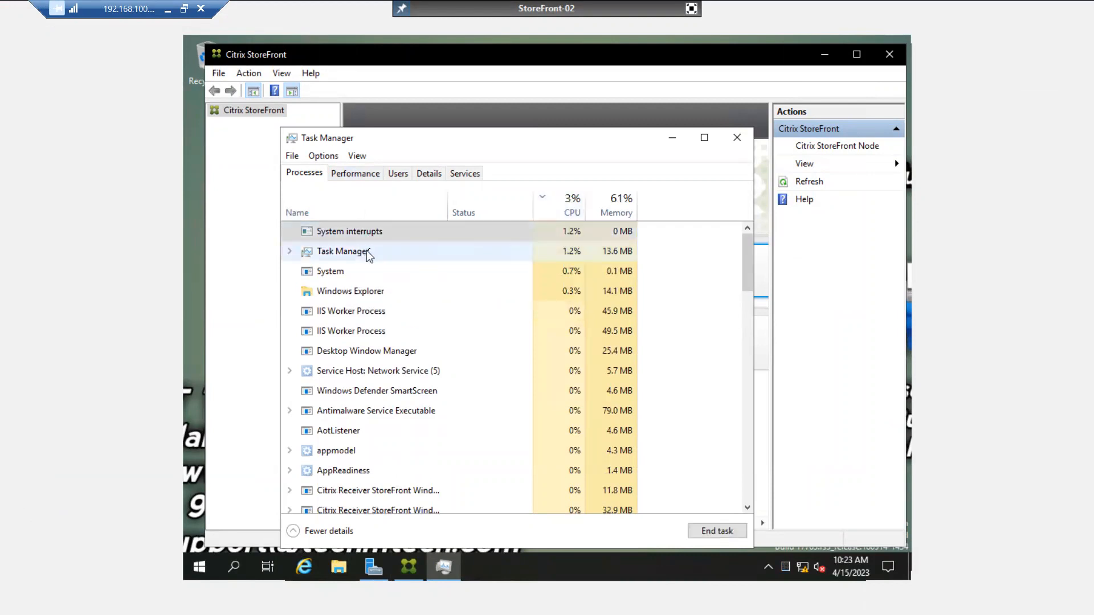
left_click(577, 207)
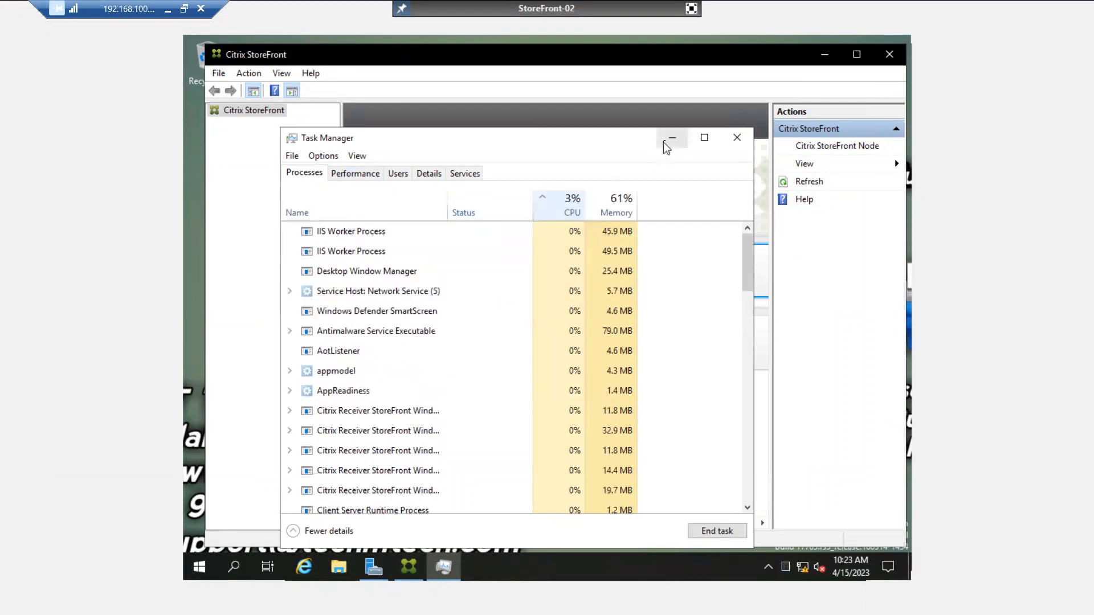
left_click(737, 137)
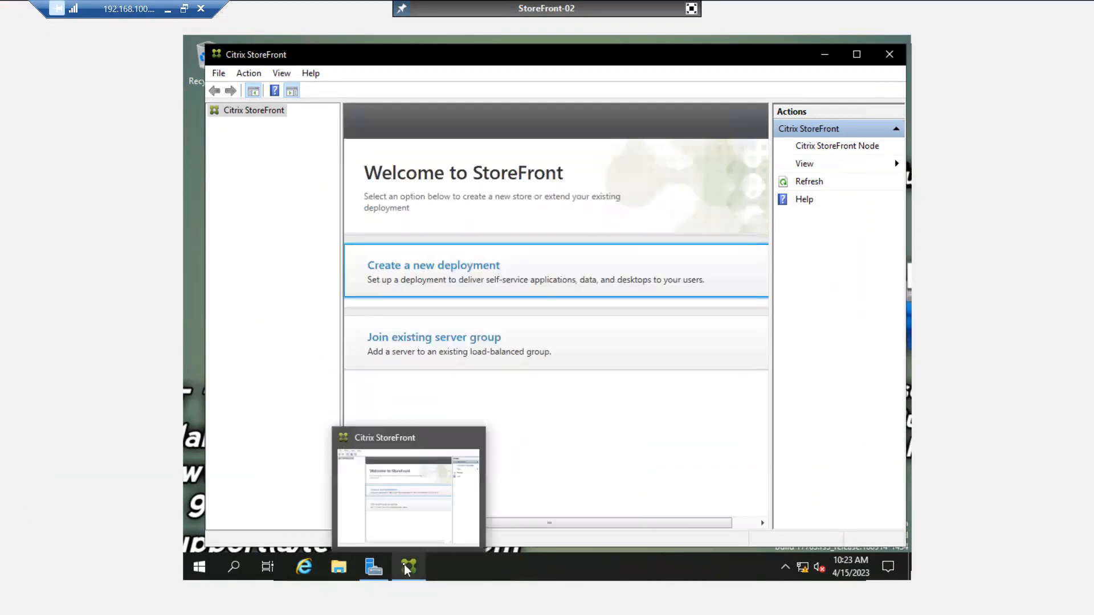
Bring the Citrix StoreFront window to the front on StoreFront-02's console.
left_click(403, 485)
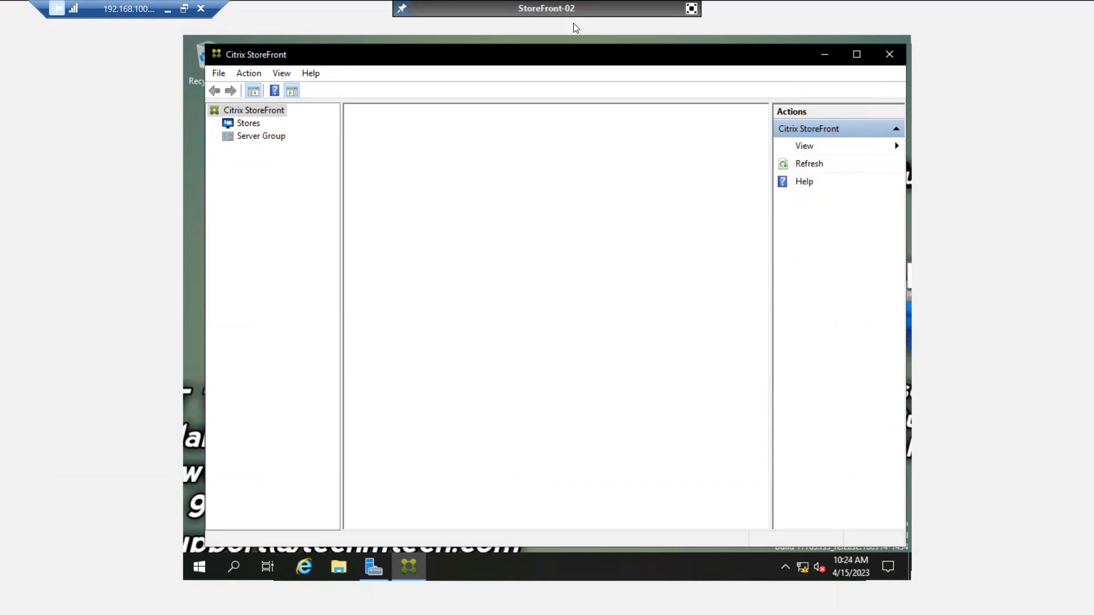
left_click(414, 577)
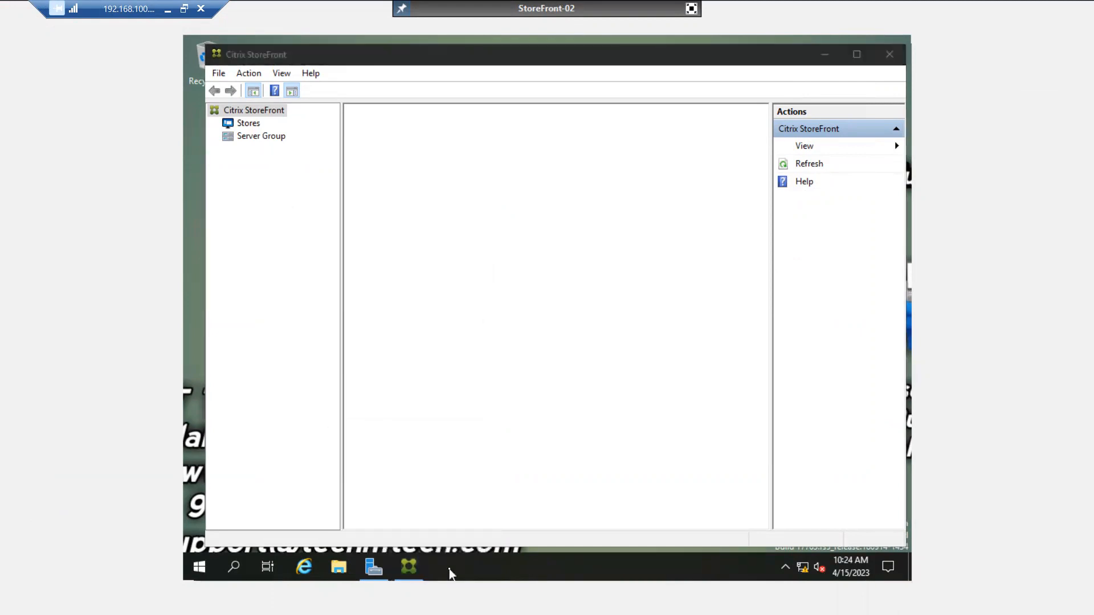
left_click(412, 568)
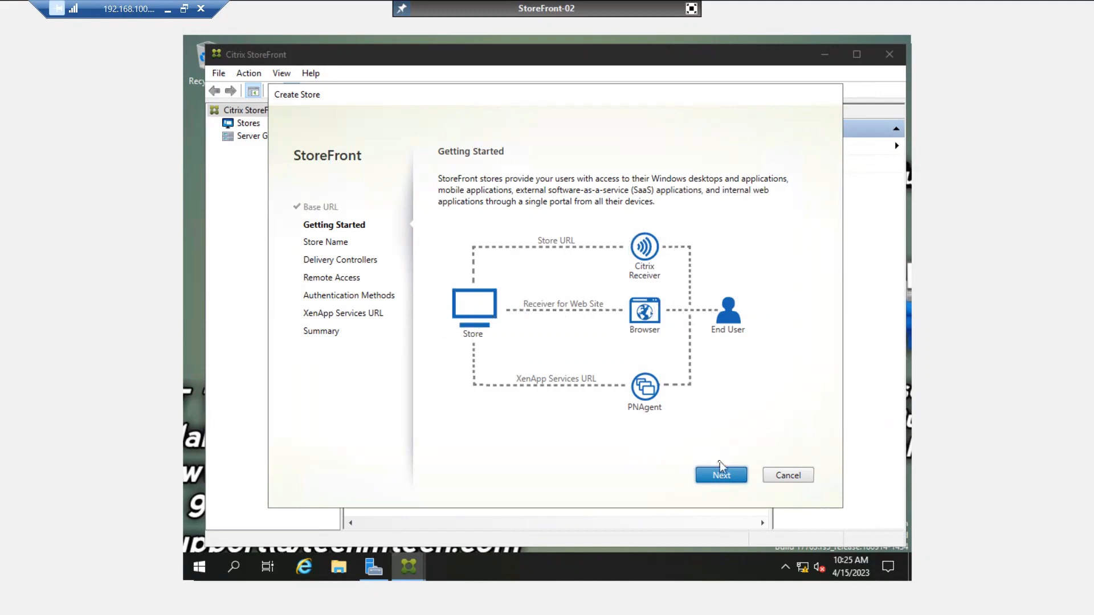
Advance past Getting Started and enter India-Indore as the store name.
left_click(721, 476)
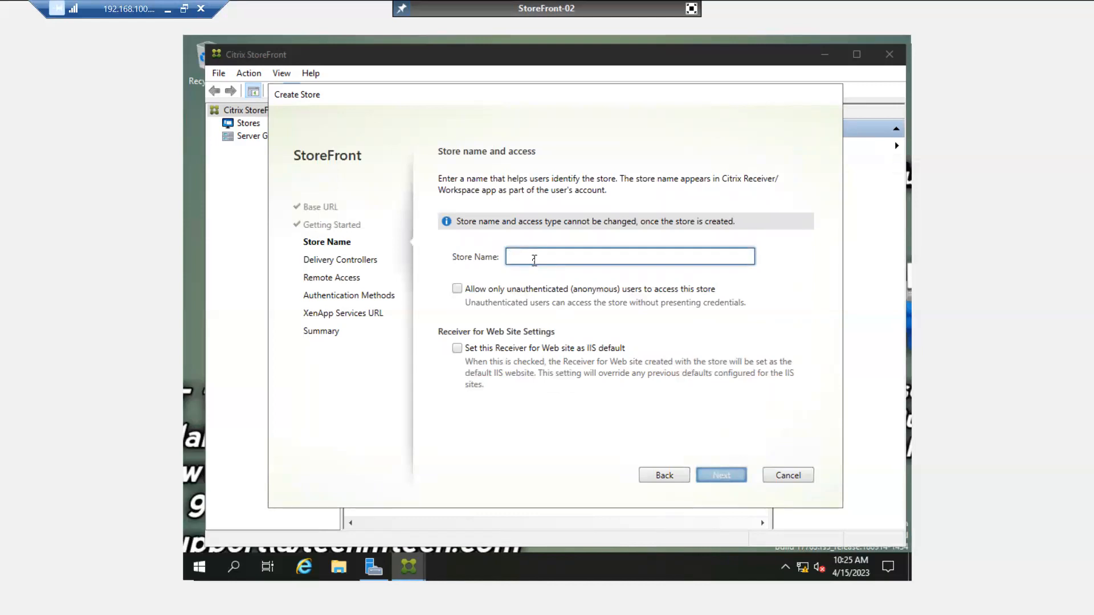
type("In")
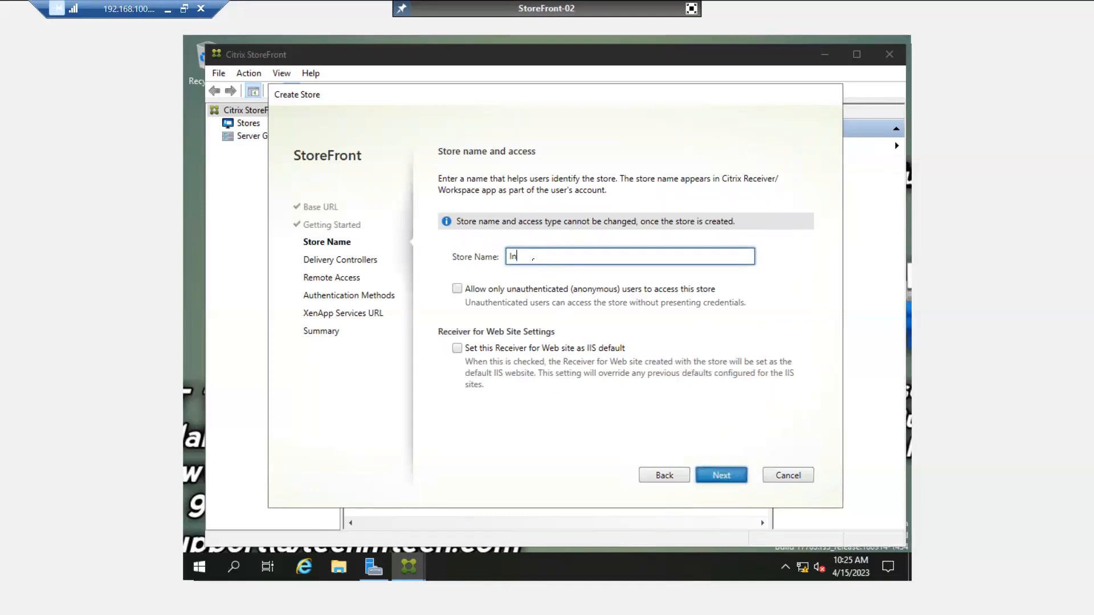
type("dia-Indore")
Add delivery controller DDC-01 with server ddc-01.abc.com using HTTP transport.
left_click(714, 474)
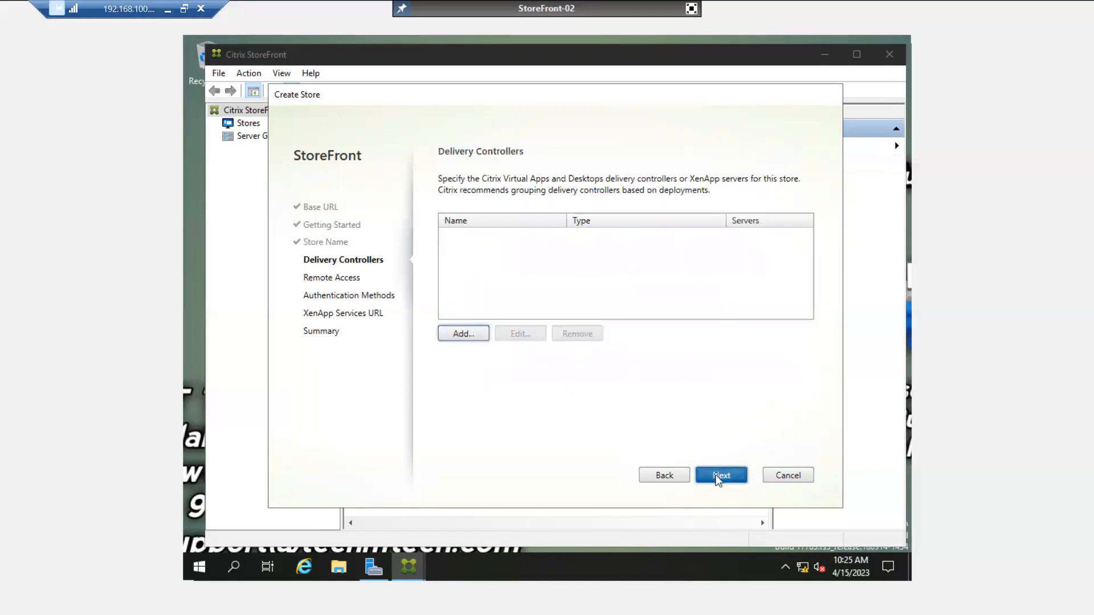
left_click(470, 332)
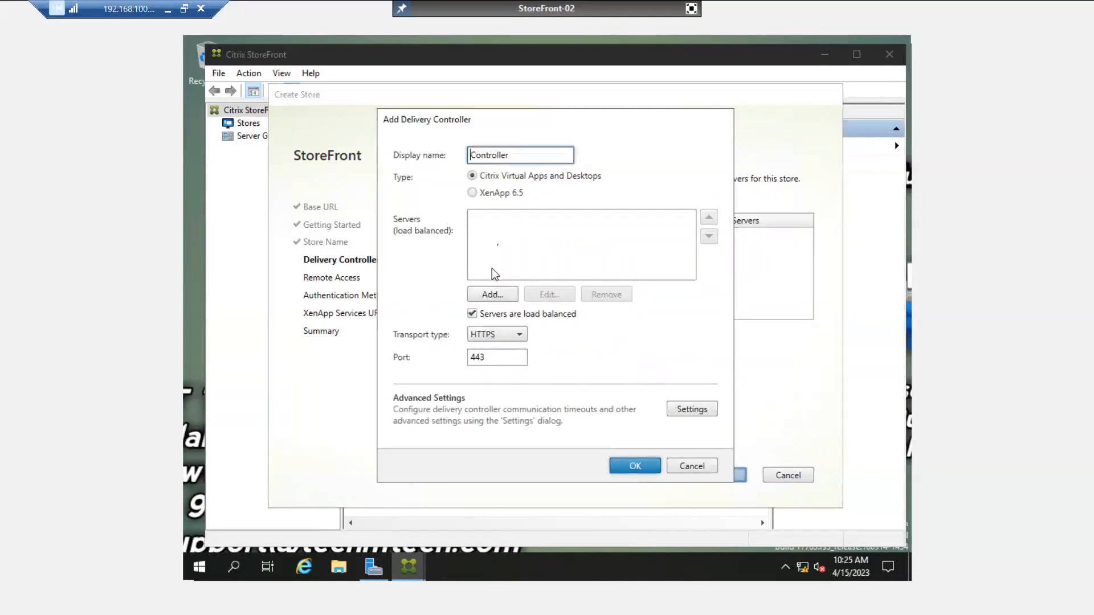
double_click(500, 154)
type("DDC-01")
left_click(500, 299)
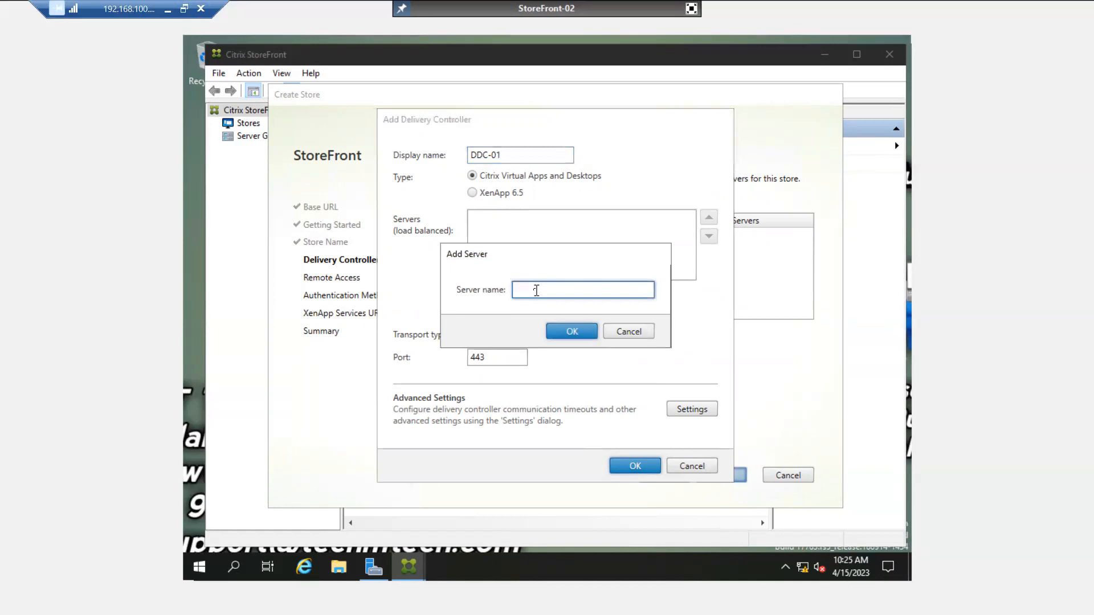
type("ddc-01.abc.com")
left_click(567, 331)
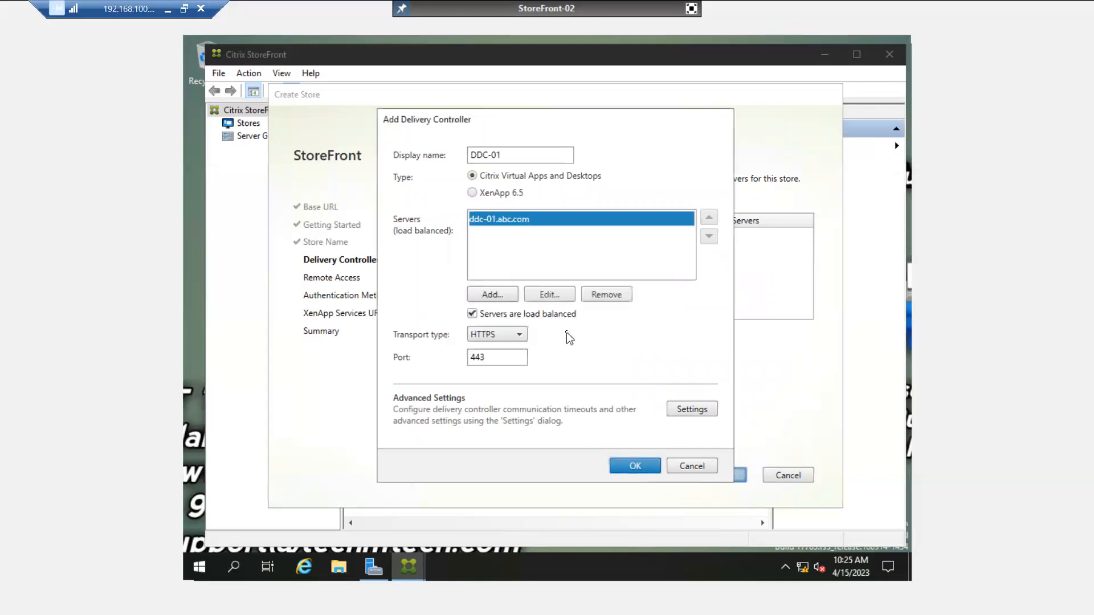
left_click(511, 334)
left_click(493, 350)
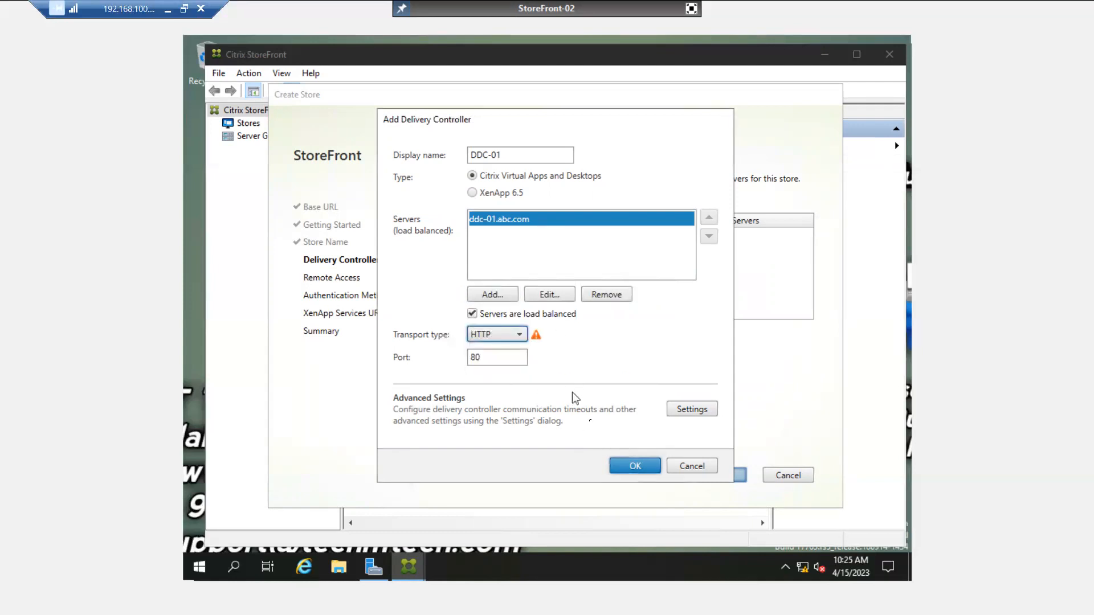
left_click(633, 466)
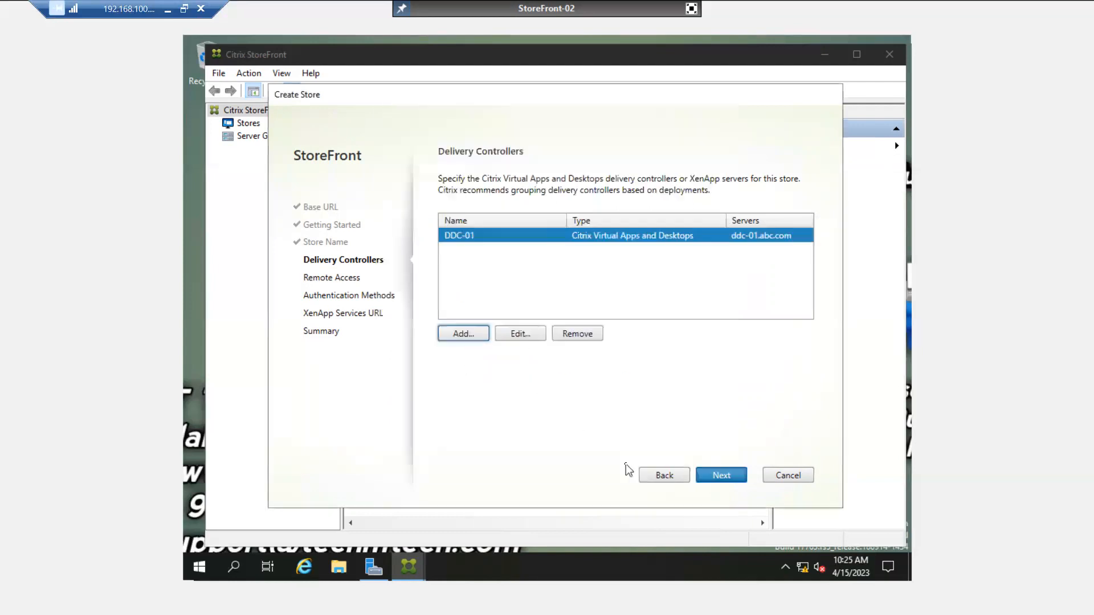
Pass remote access, leave only user name and password authentication, and reach XenApp Services URL.
left_click(715, 475)
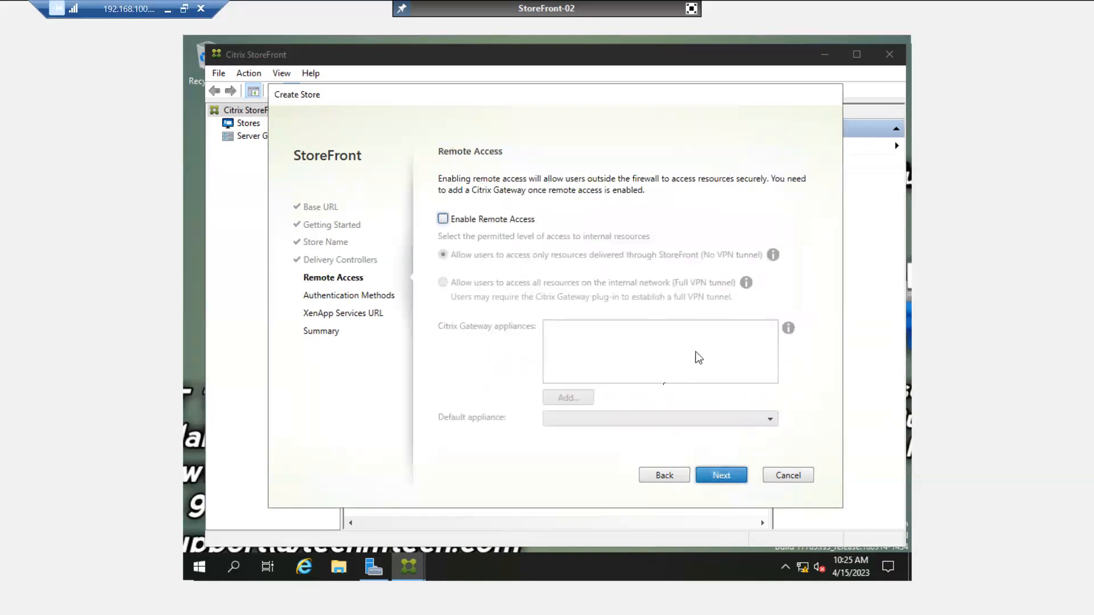
left_click(734, 480)
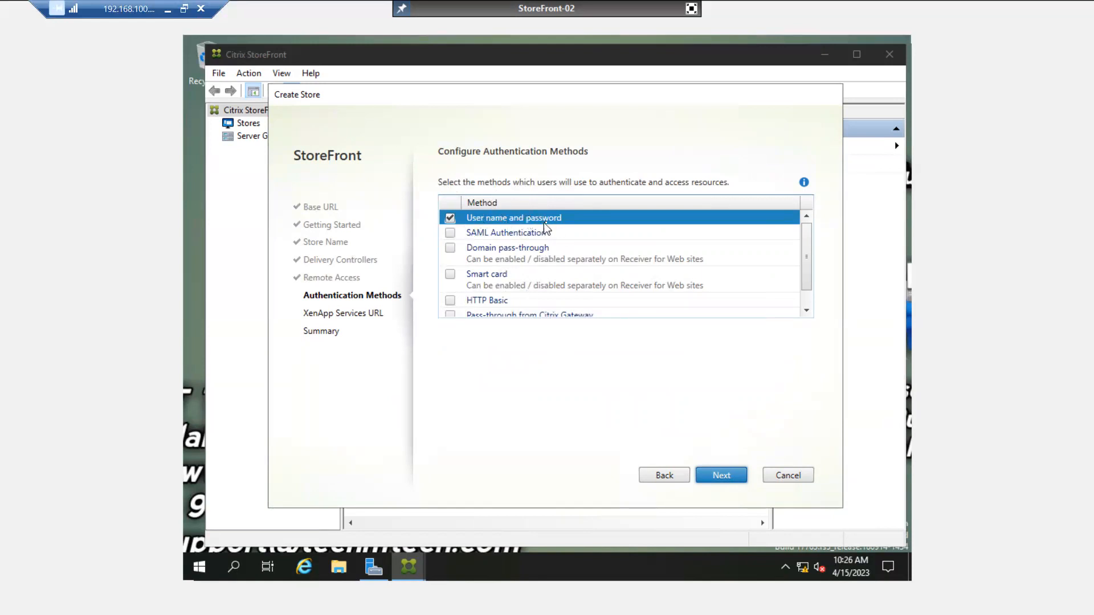
left_click(450, 233)
left_click(450, 233)
left_click(450, 274)
left_click(450, 274)
left_click(807, 311)
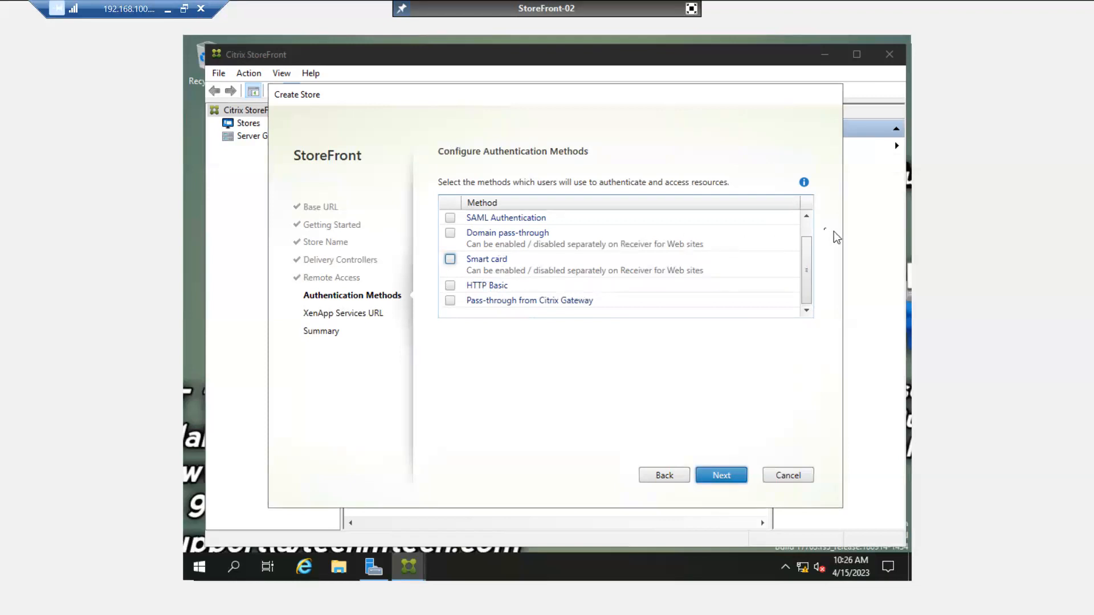
left_click(806, 216)
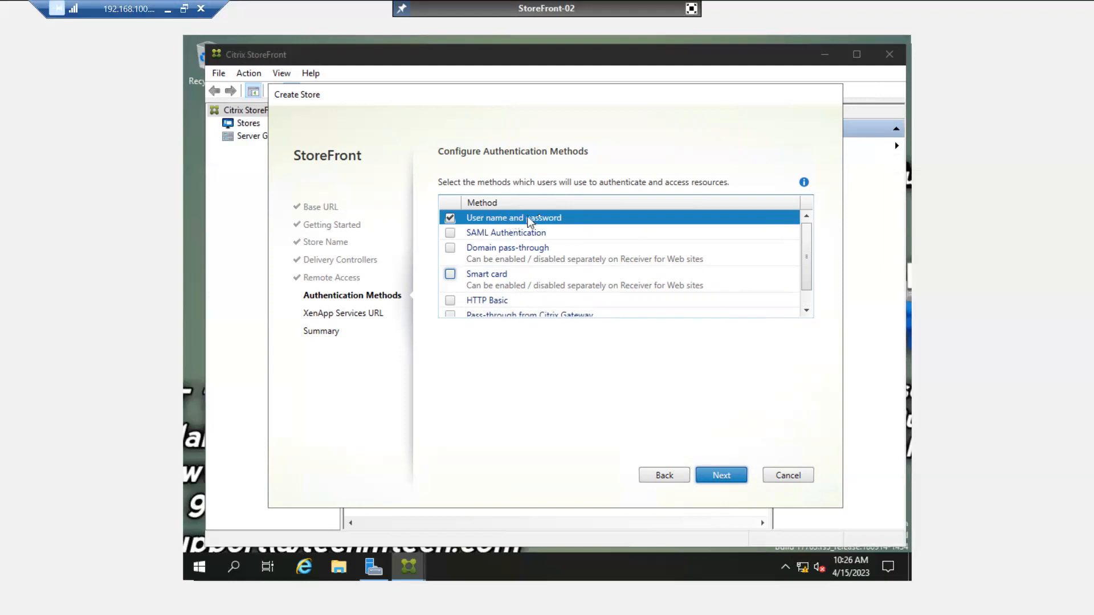
left_click(722, 476)
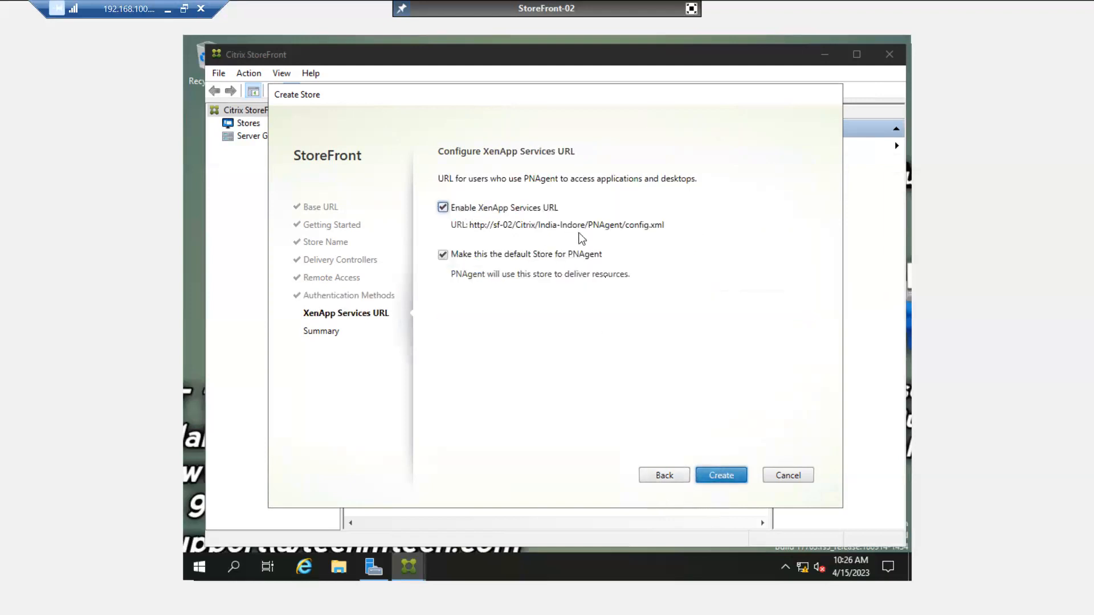
Create the India-Indore store, then open its test web site.
left_click(723, 480)
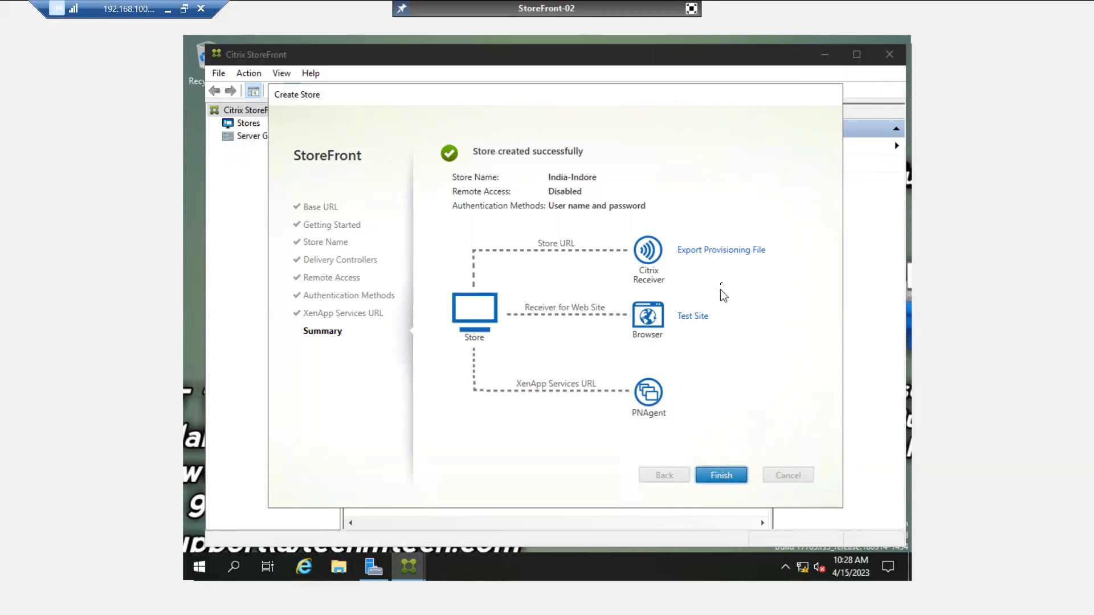
left_click(697, 316)
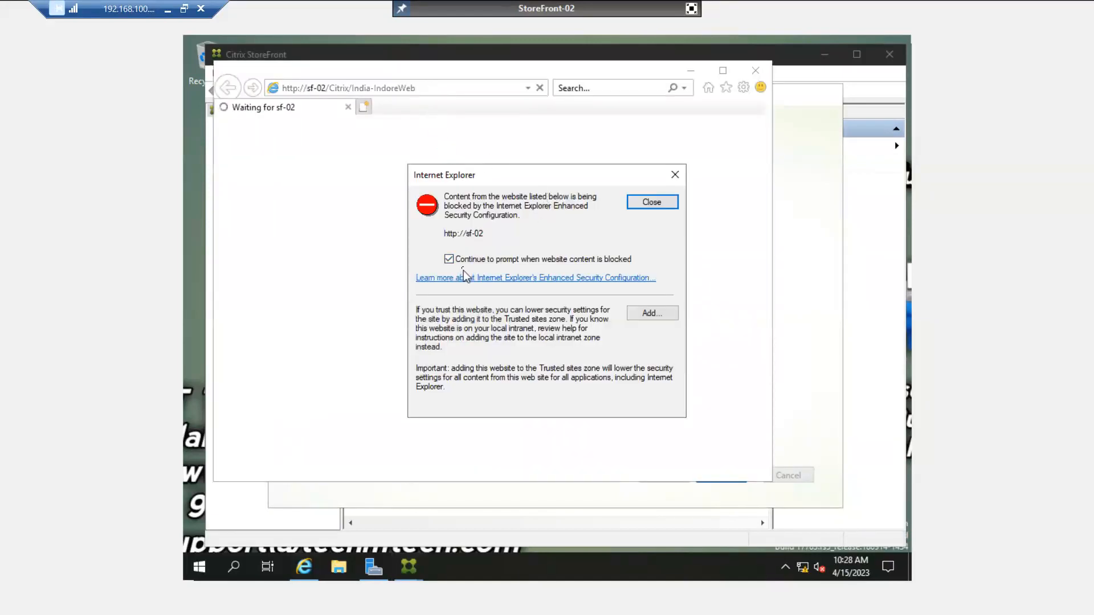
Dismiss Internet Explorer's security and first-run prompts, select the store address, and exit full screen.
left_click(464, 261)
left_click(637, 204)
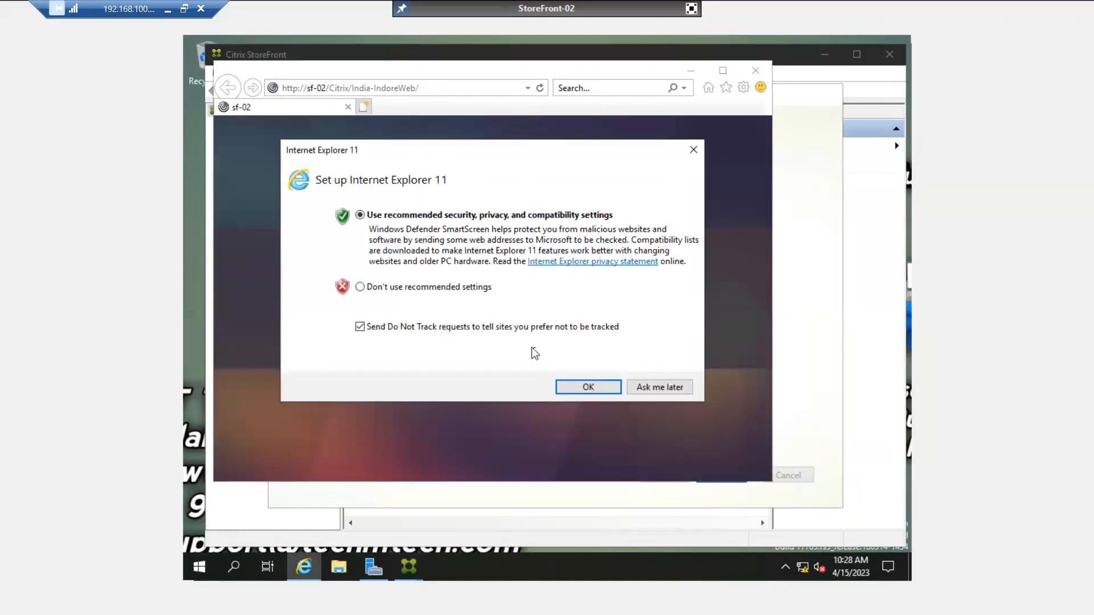
left_click(659, 388)
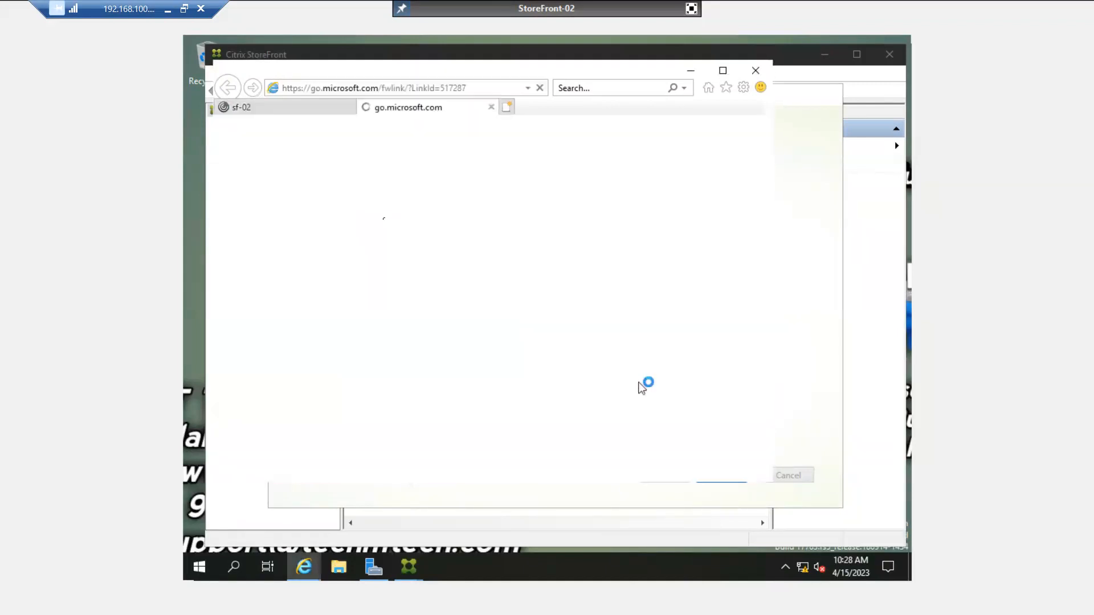
left_click(492, 107)
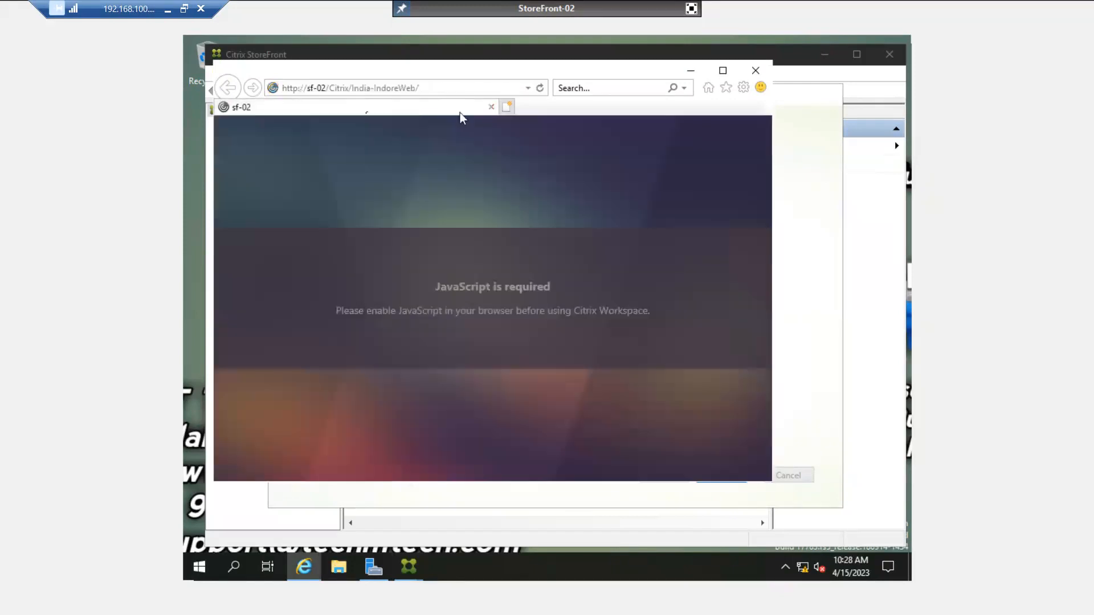
left_click(377, 89)
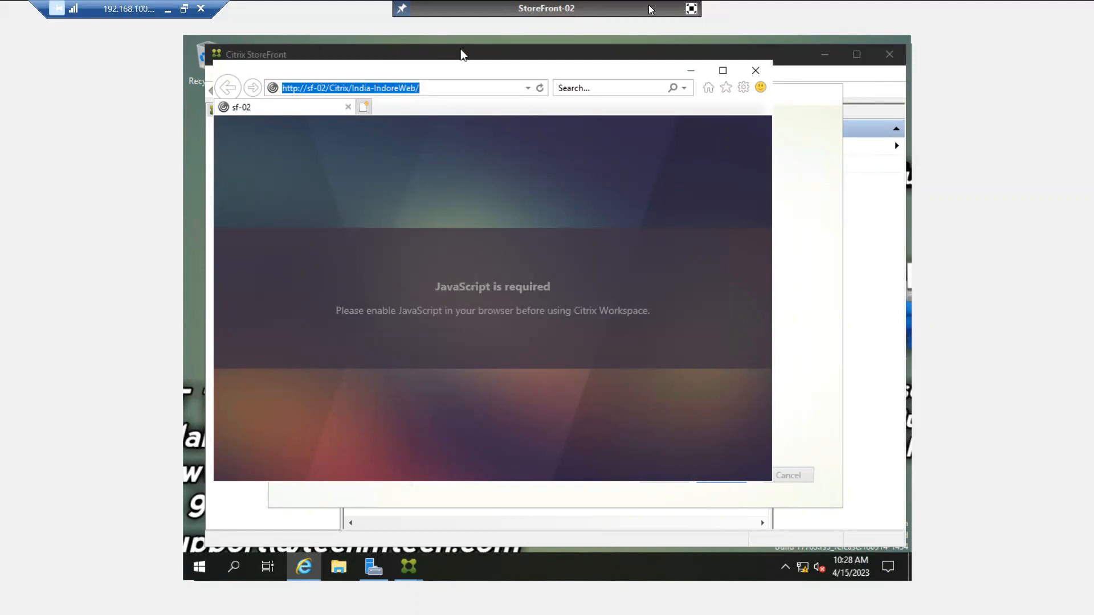
left_click(693, 10)
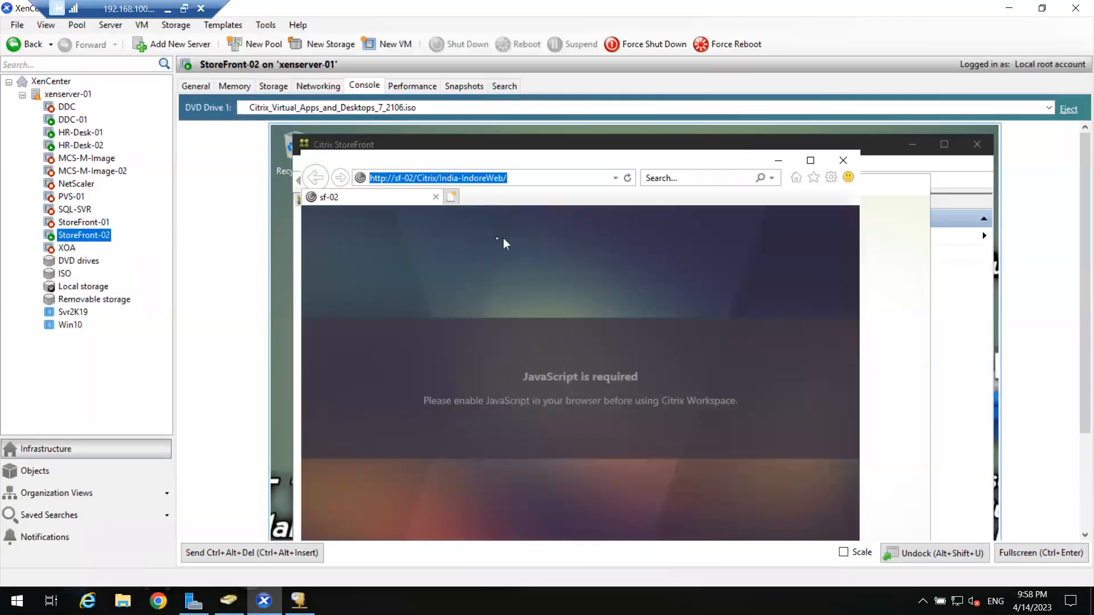
Launch Chrome, resize and reposition its window, and open the bookmarked StoreFront site.
left_click(158, 601)
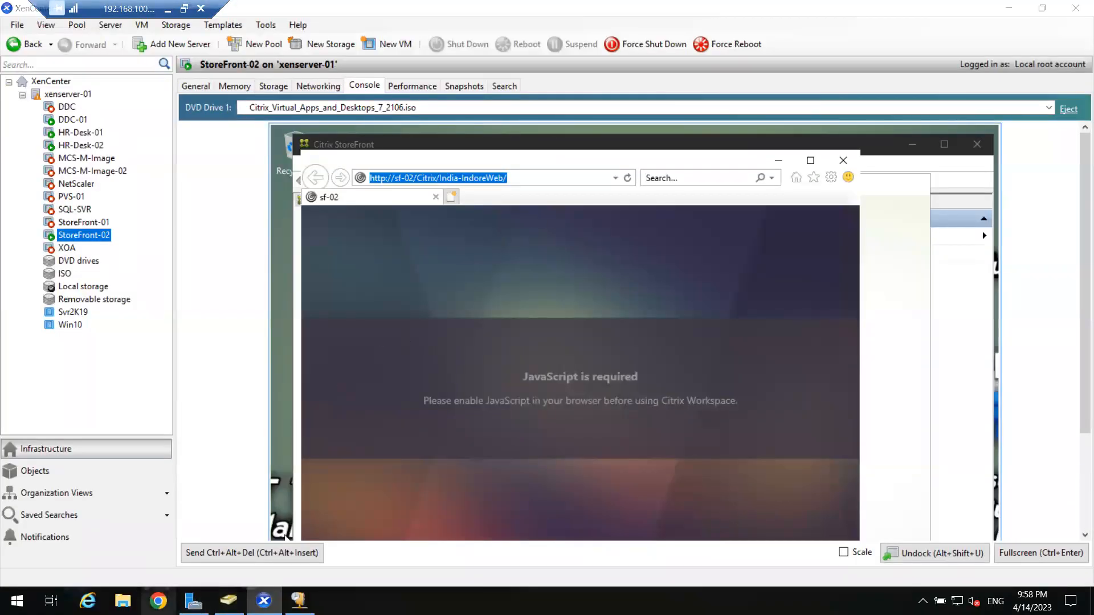
double_click(300, 17)
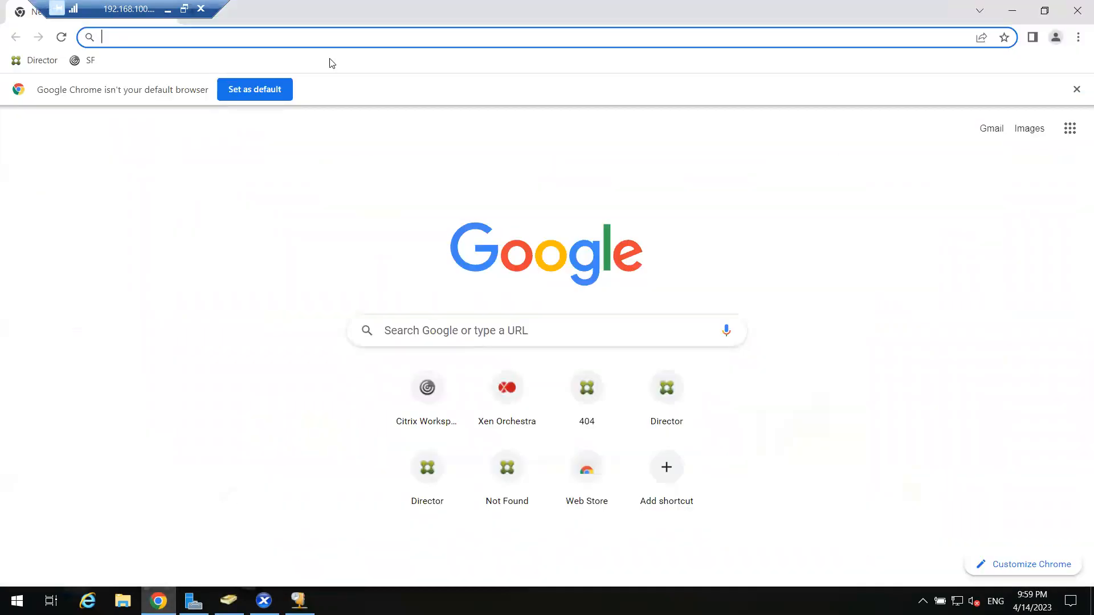
left_click(477, 181)
double_click(359, 11)
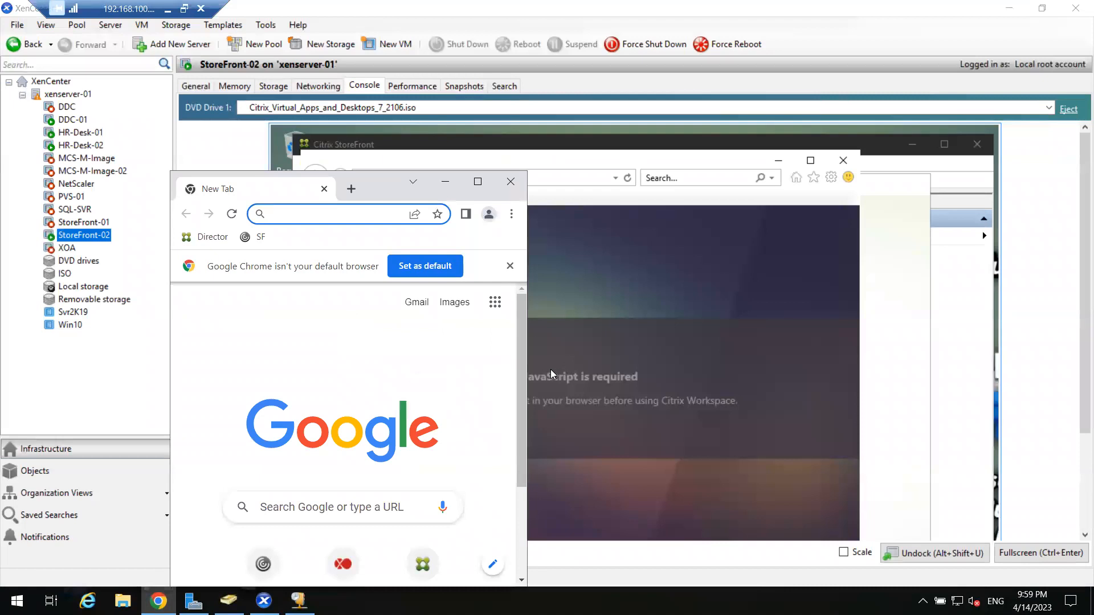
left_click_drag(528, 366, 1013, 366)
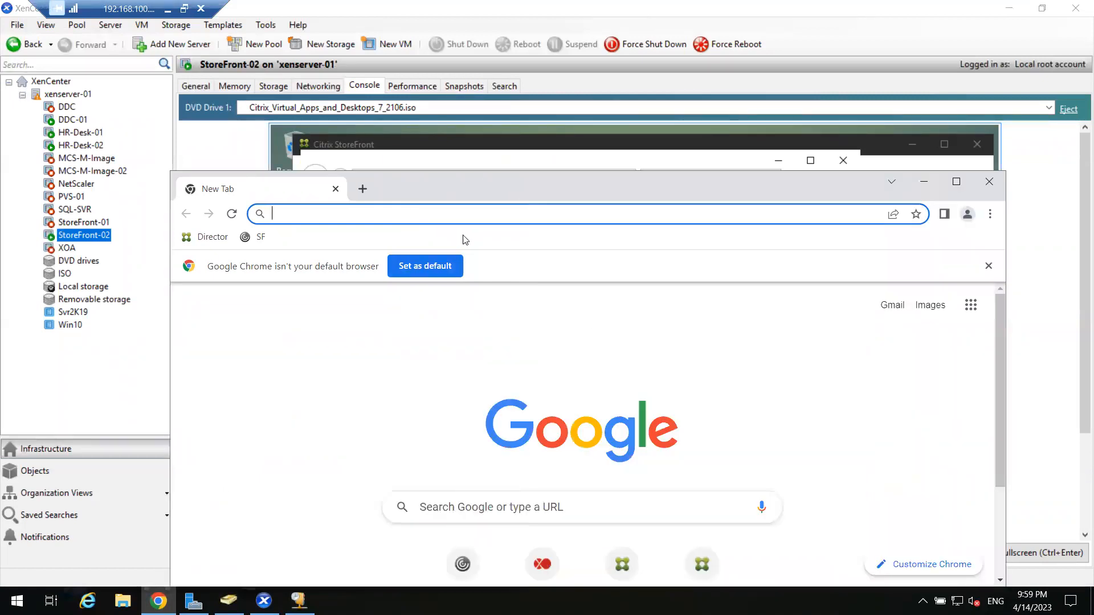
left_click_drag(461, 194, 434, 270)
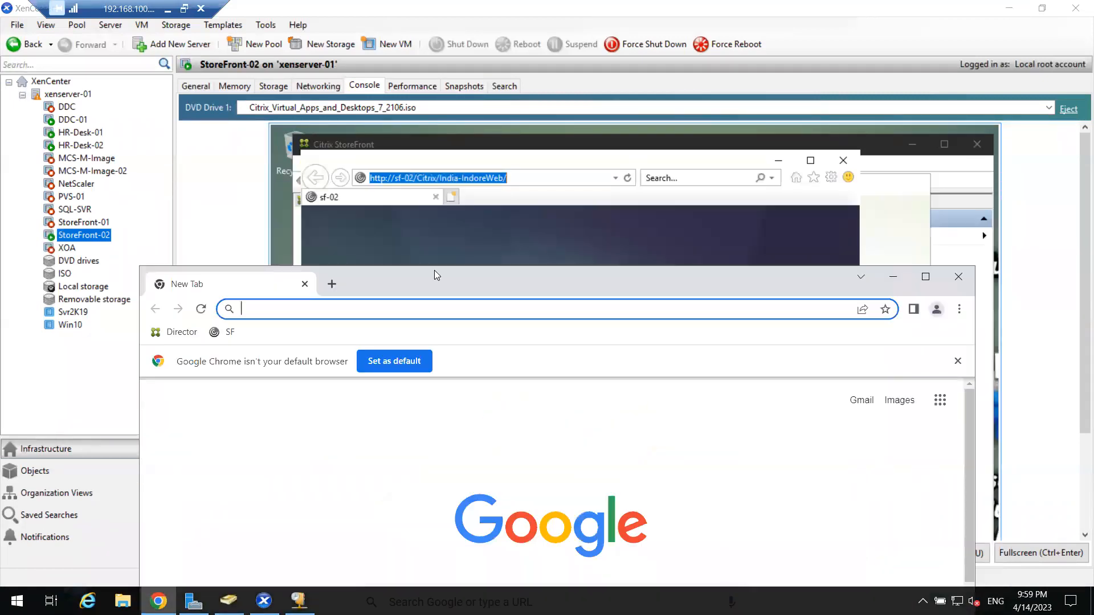
left_click(393, 310)
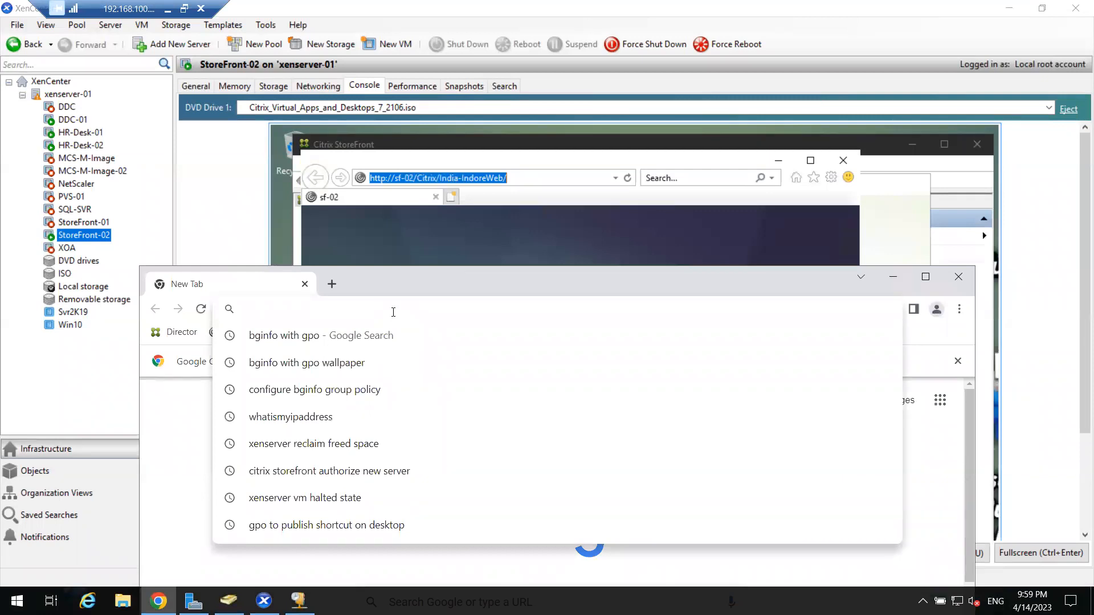
key("ctrl+v")
key("ctrl+a")
key("BackSpace")
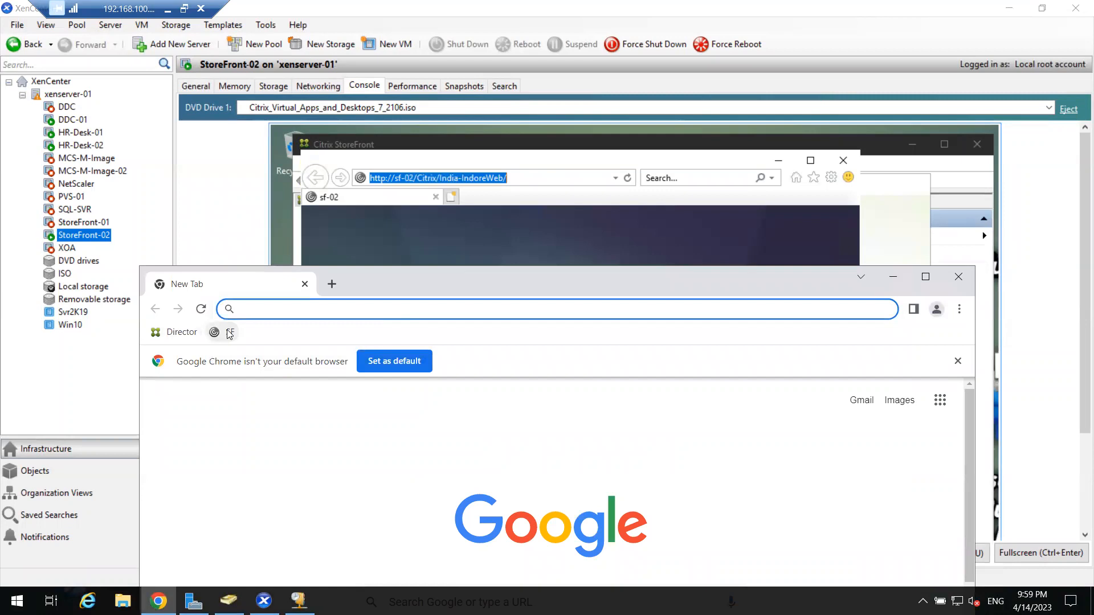
left_click(226, 331)
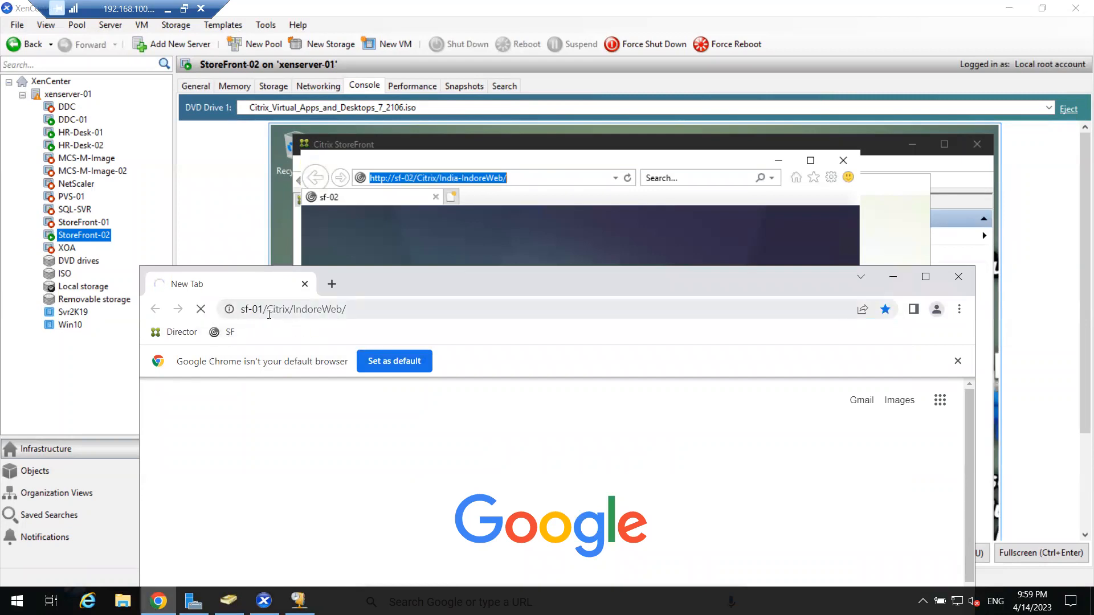
left_click(261, 308)
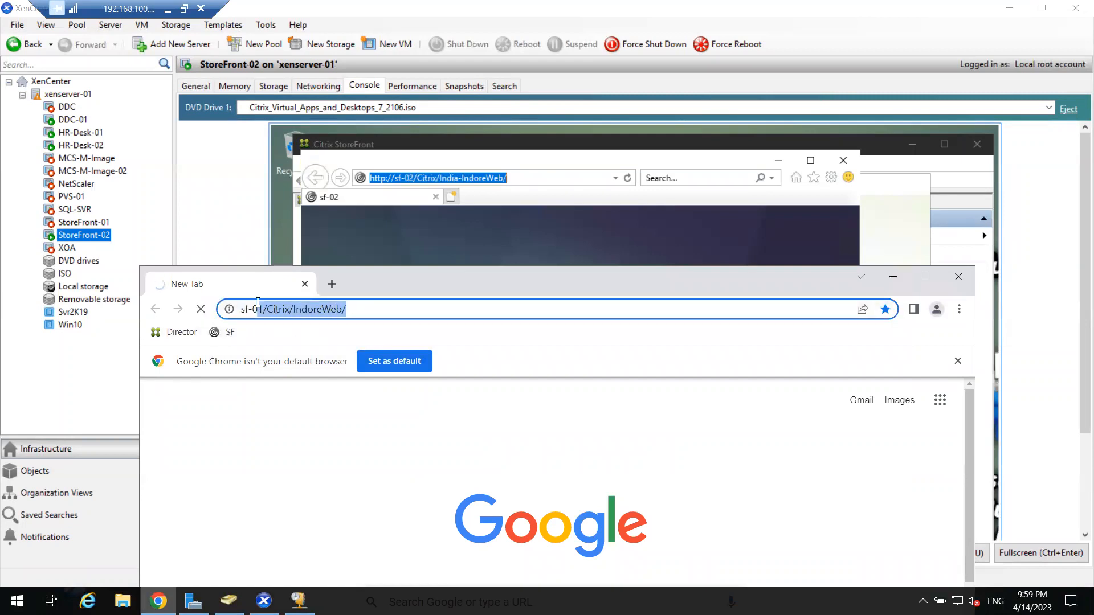
double_click(275, 311)
left_click(276, 313)
type("http")
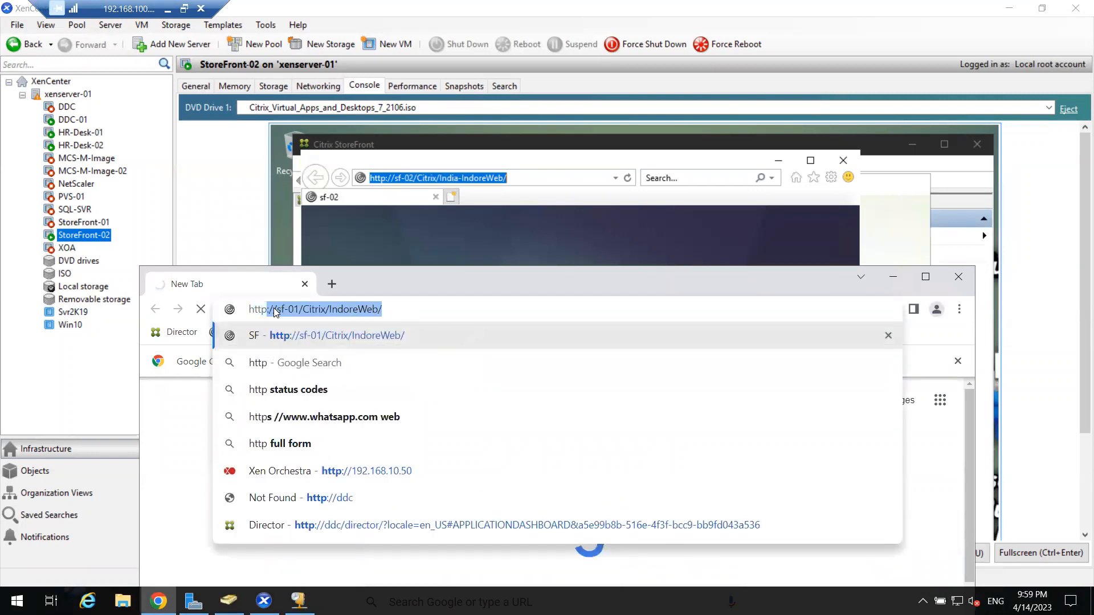
type("://")
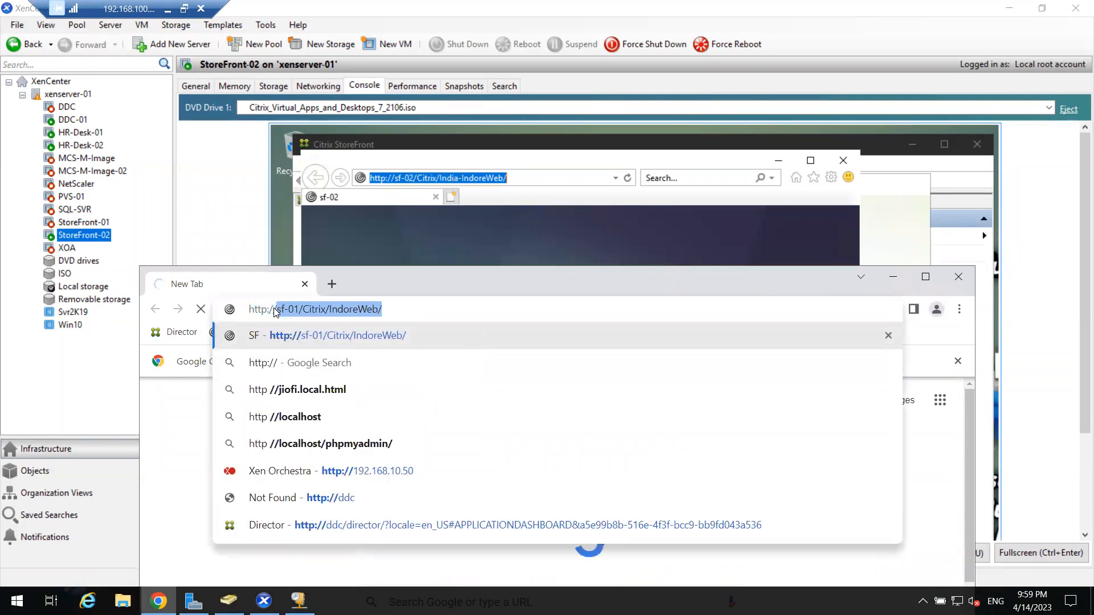
type("sf-0")
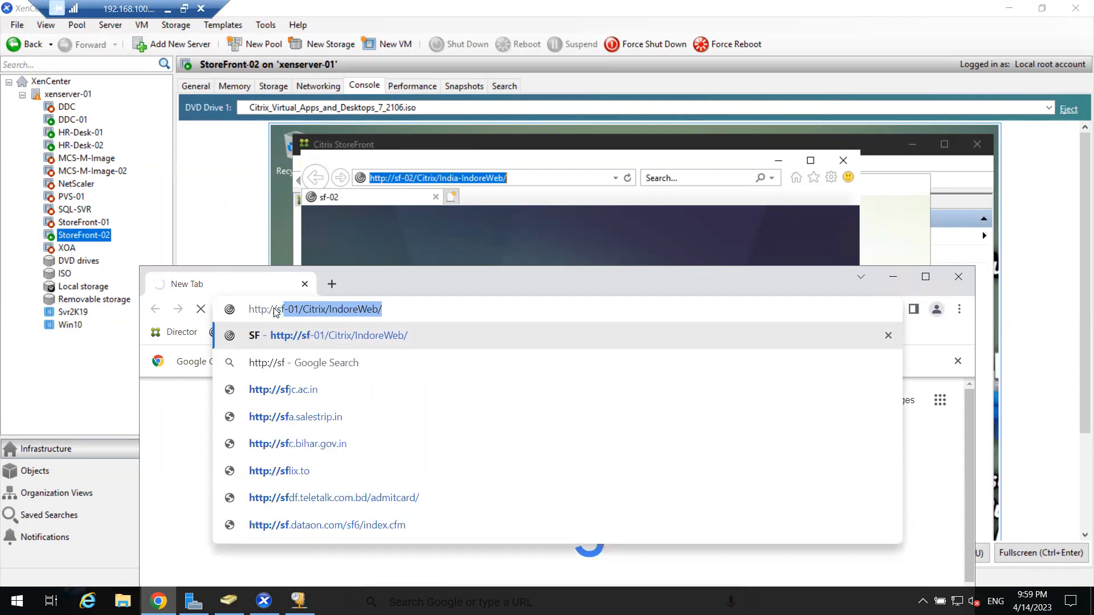
type("2")
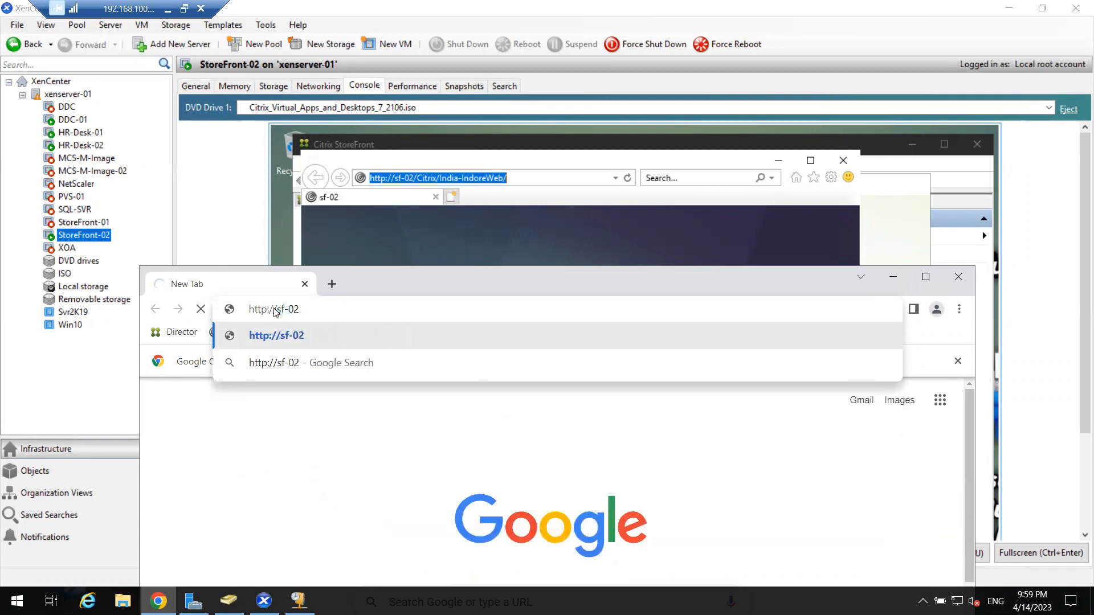
type("/citrix")
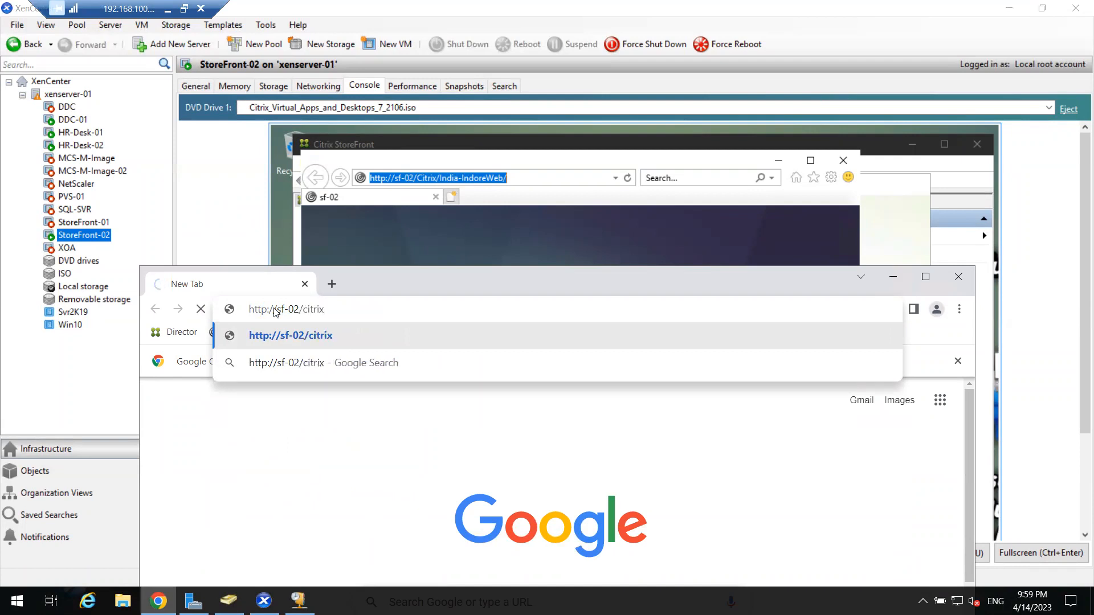
type("/india")
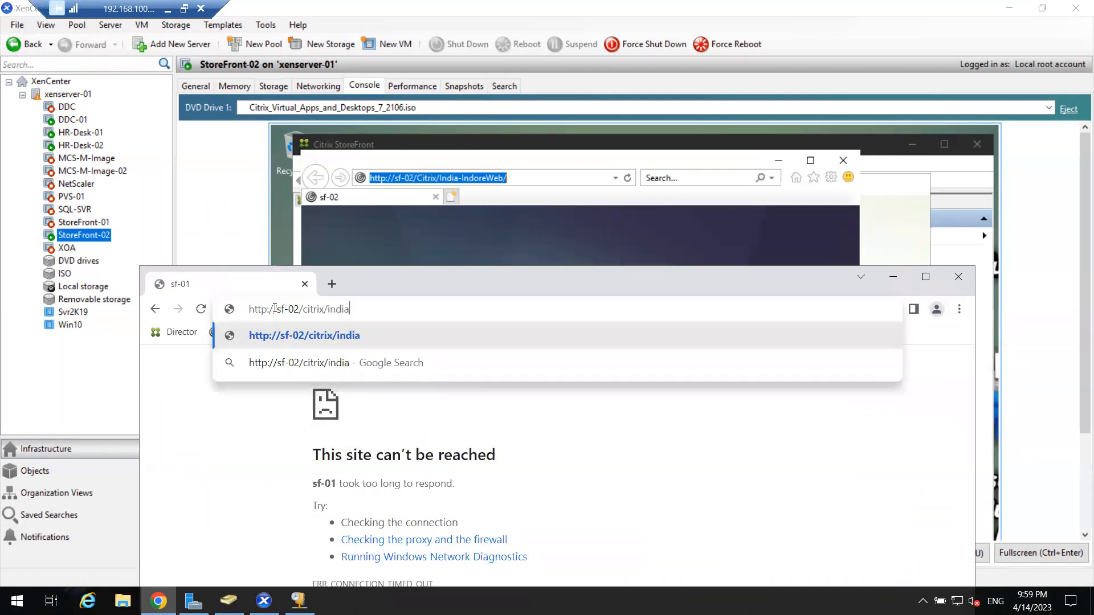
key("Return")
type("-i")
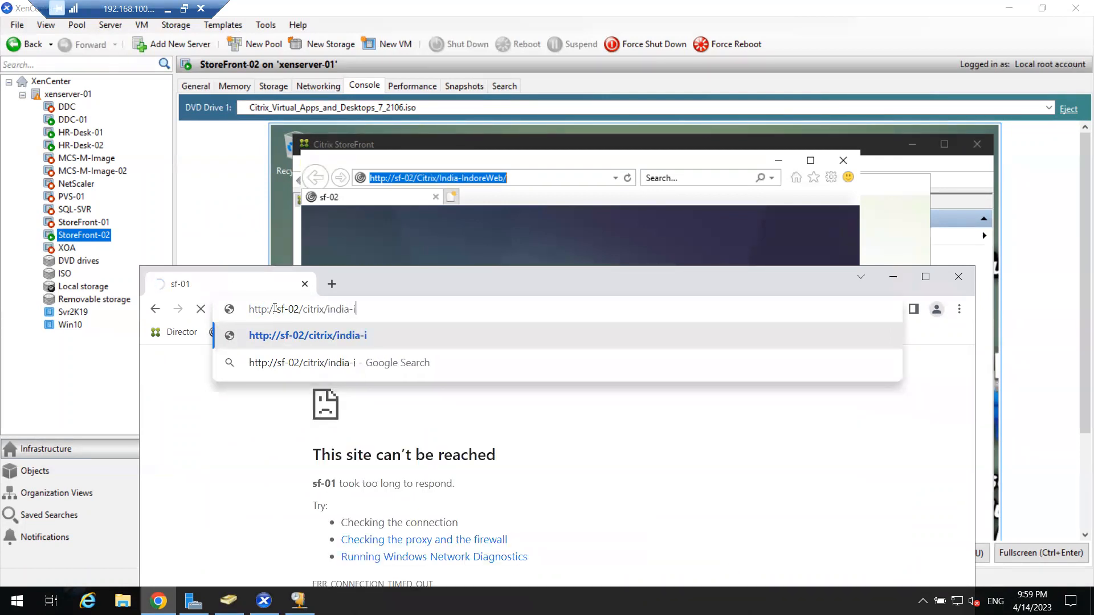
type("ndore")
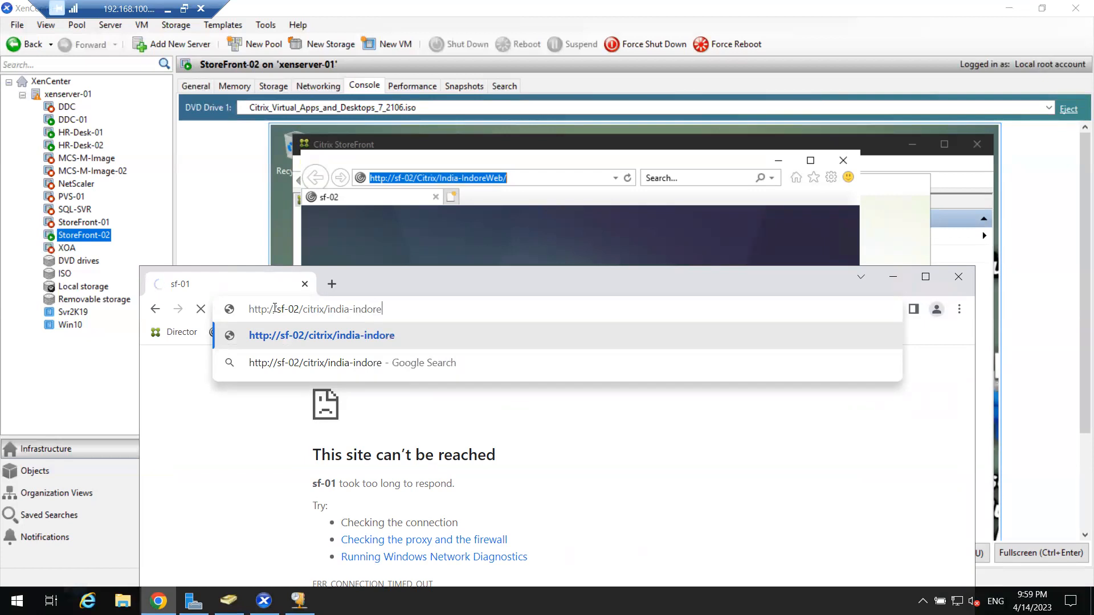
type("Web")
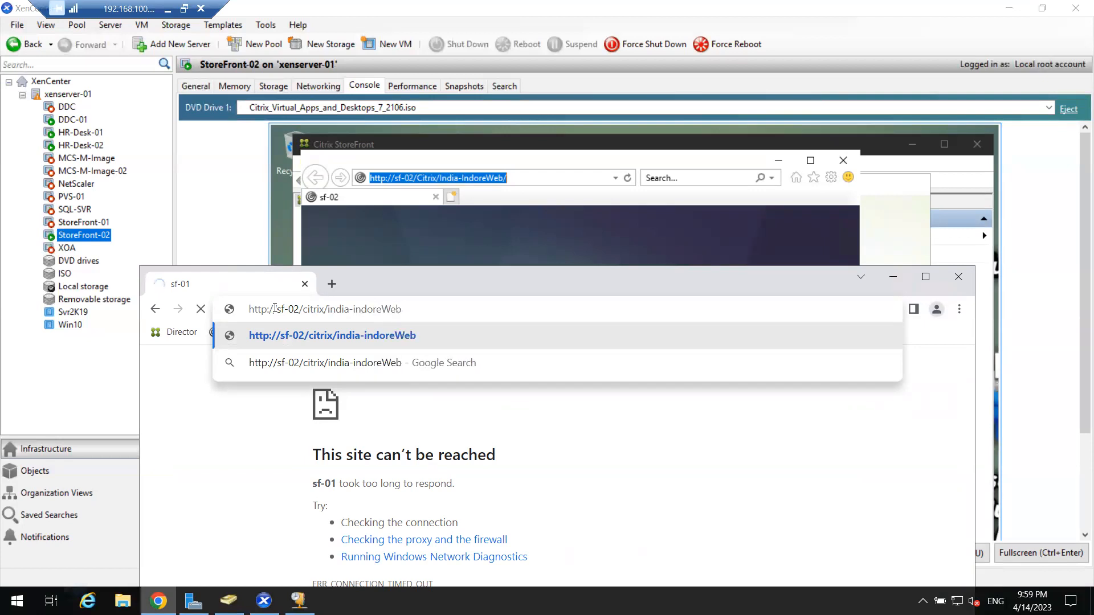
key("ctrl+a")
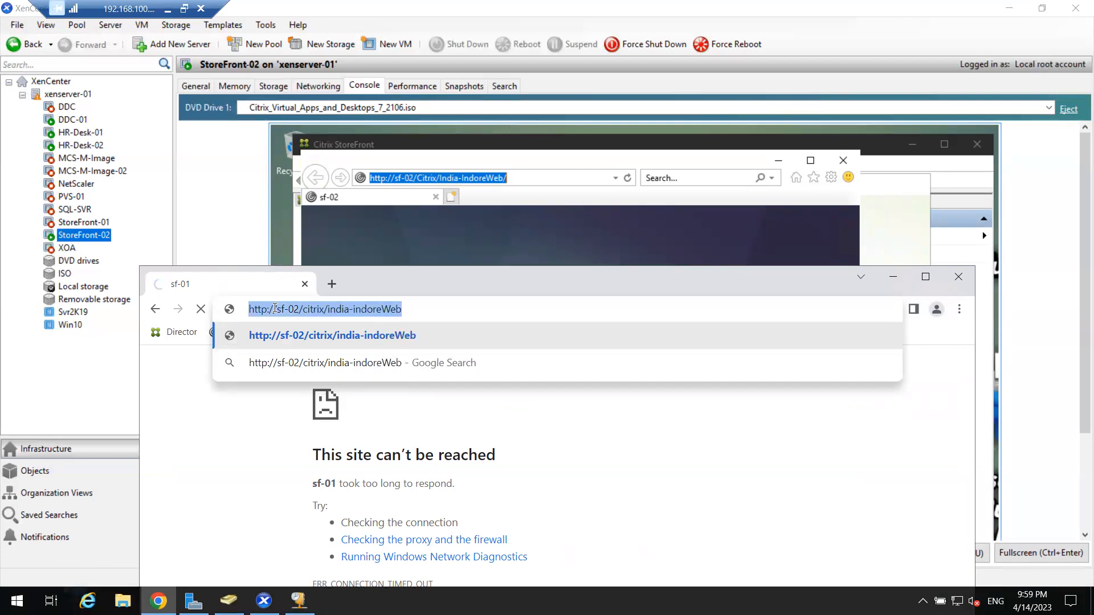
key("Return")
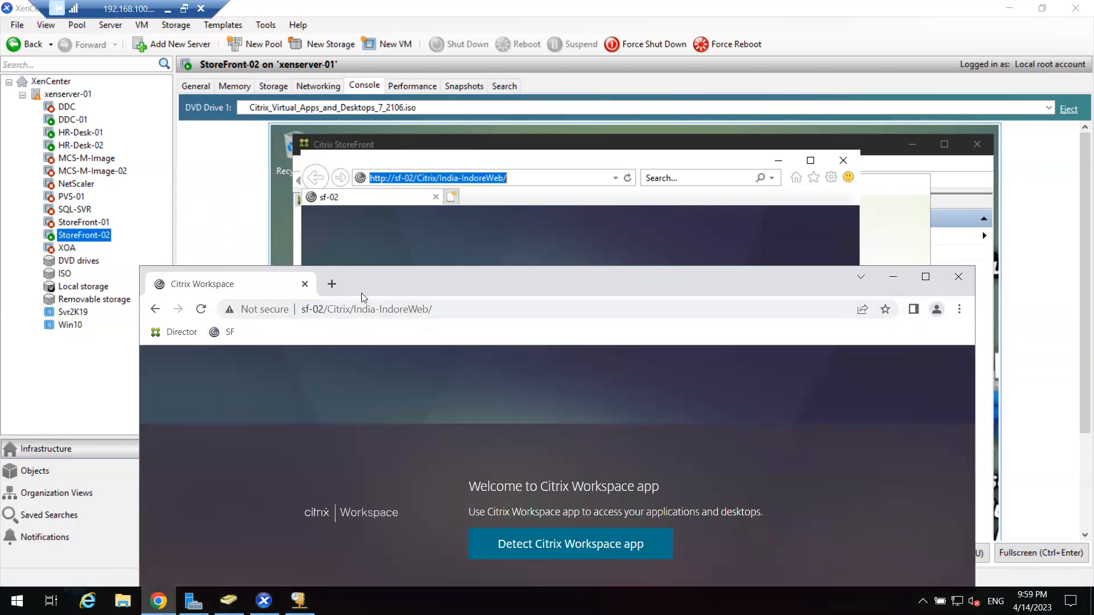
double_click(444, 282)
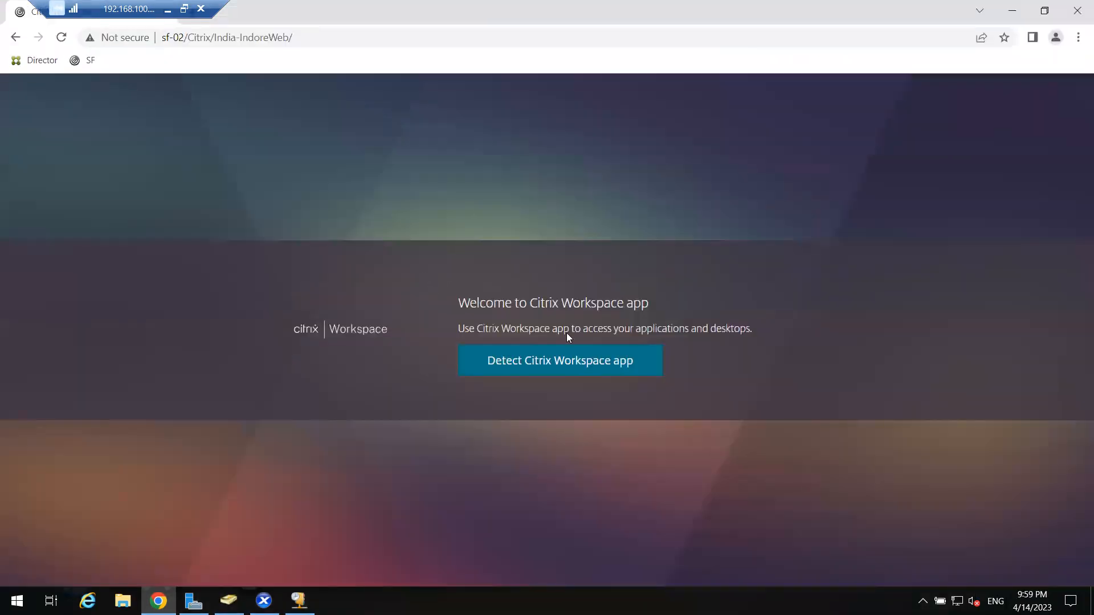
left_click(551, 366)
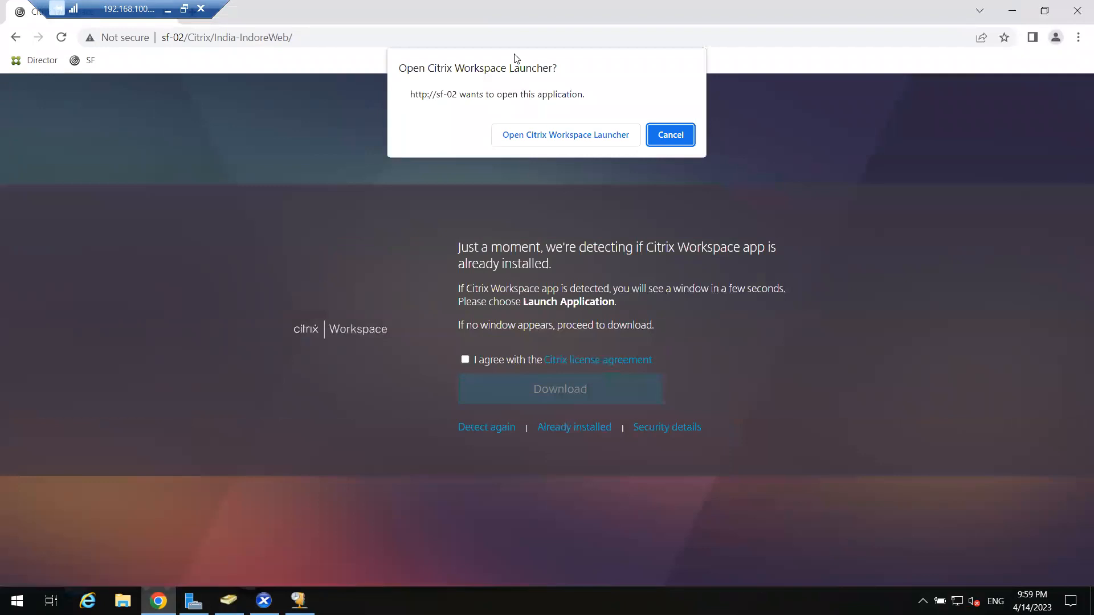
Allow the Workspace launcher and sign in with the abc test domain account, declining password saving.
left_click(526, 134)
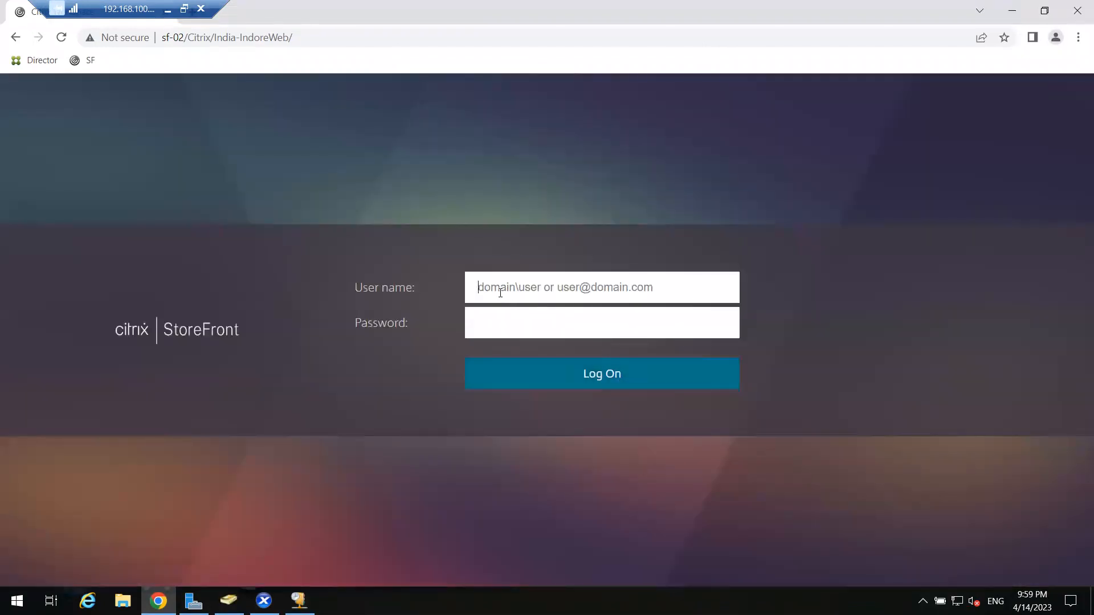
left_click(501, 291)
type("test")
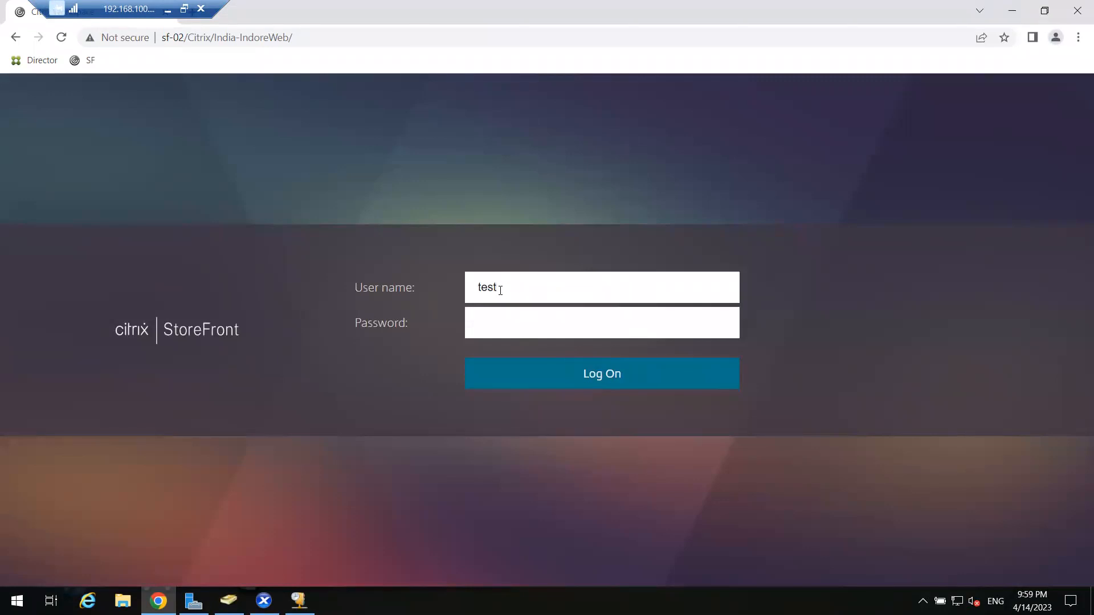
type("01")
left_click(479, 292)
type("abc\\")
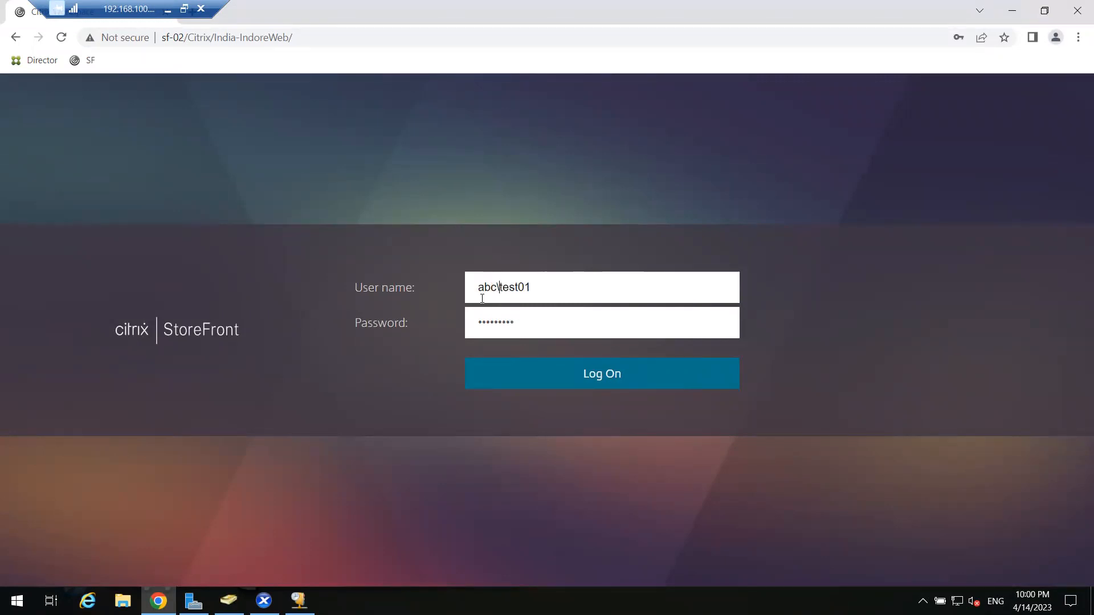
left_click(526, 376)
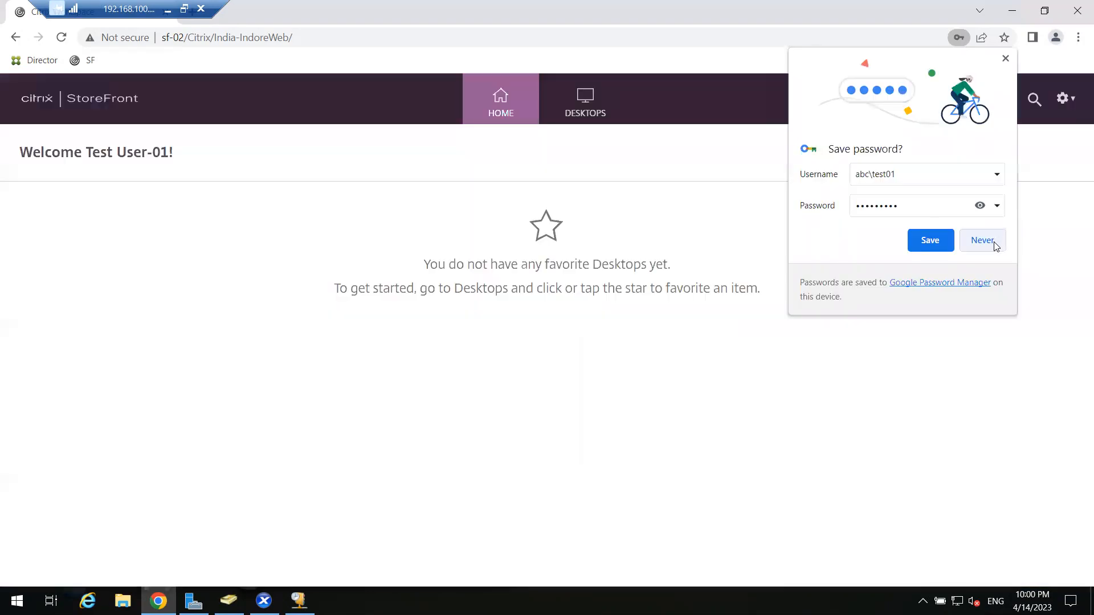
left_click(982, 241)
Show the Desktops list with HR-Desk, dismiss the launcher prompt, and return to XenCenter.
left_click(564, 112)
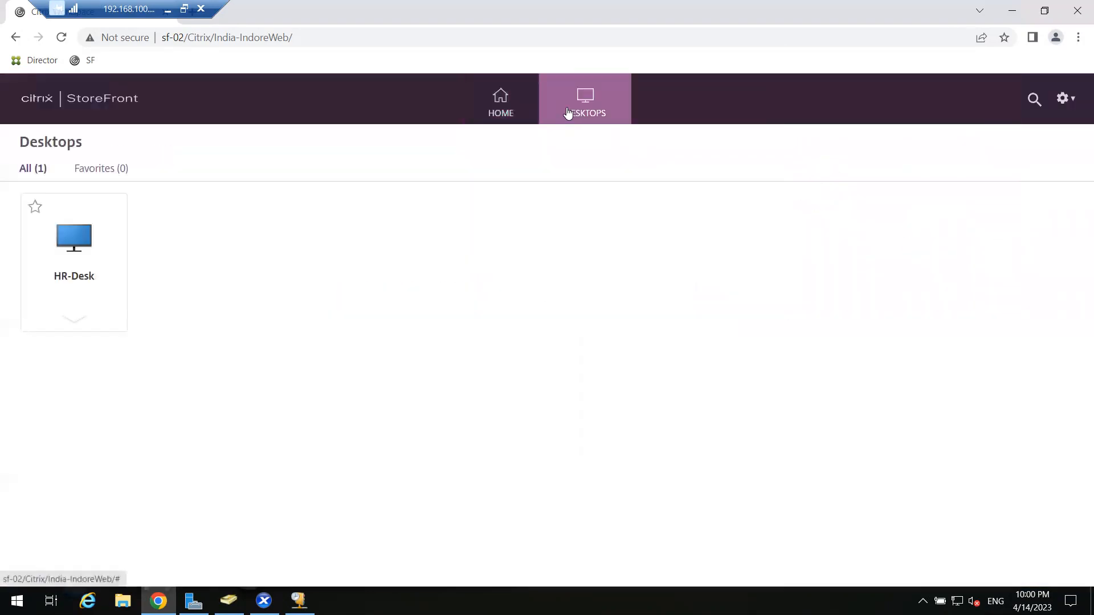
left_click(43, 292)
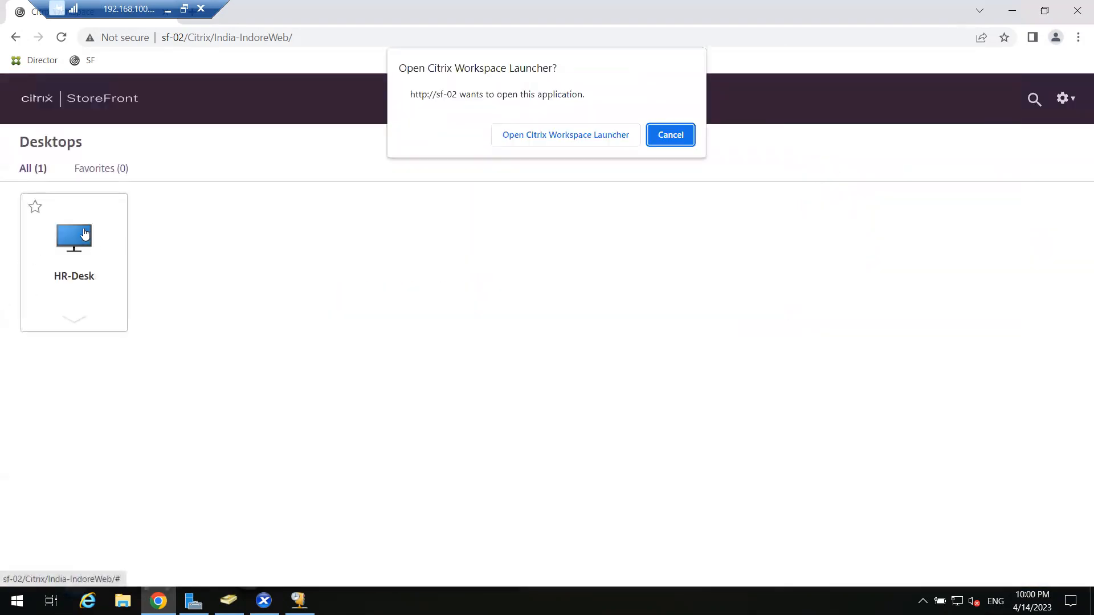
left_click(664, 135)
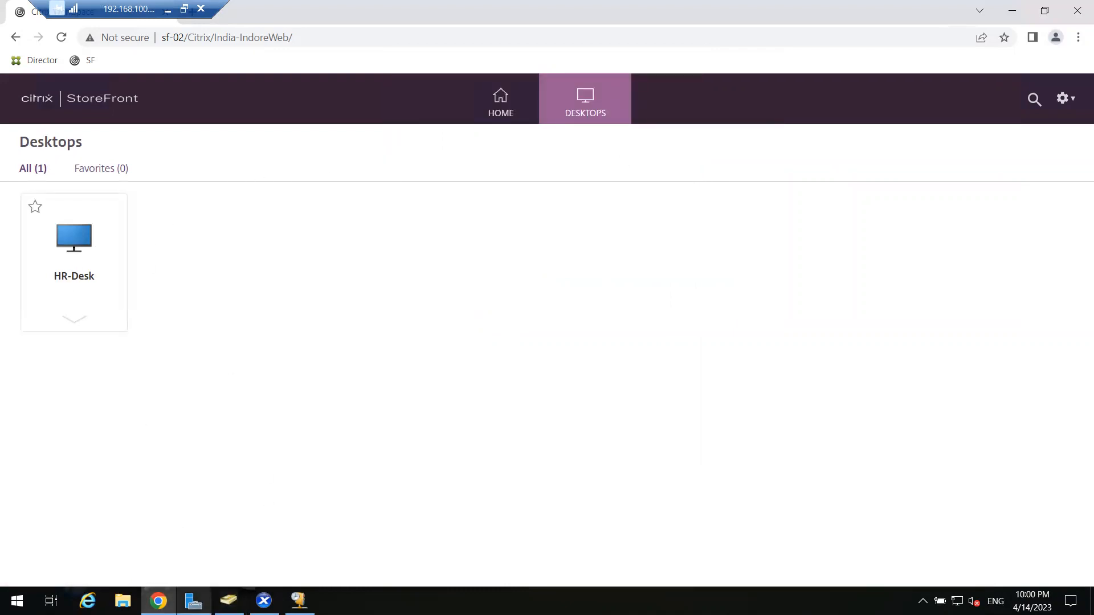
left_click(264, 601)
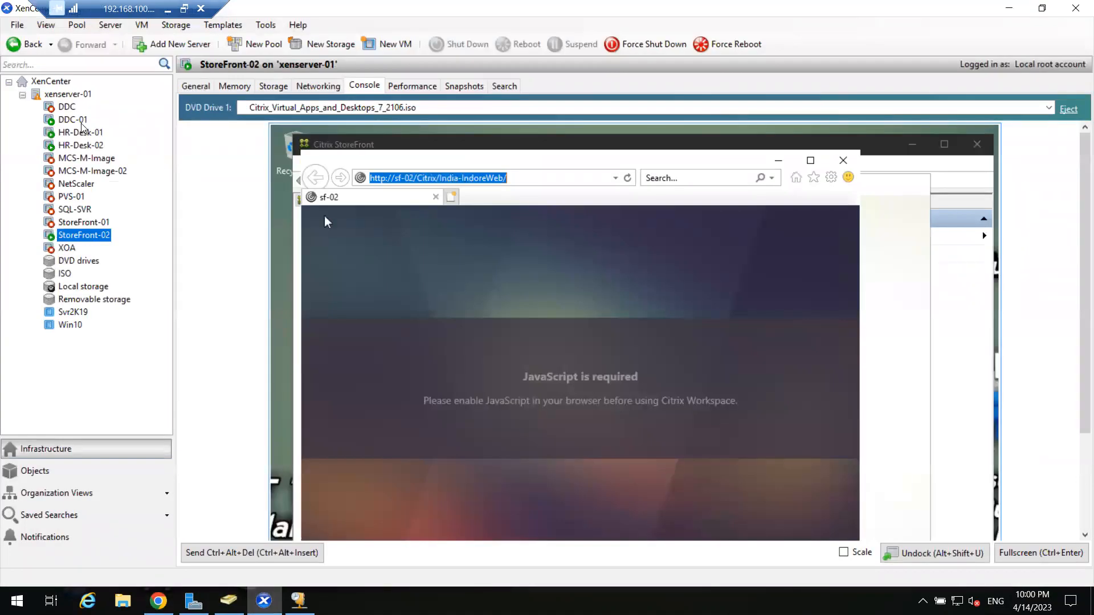
In DDC-01's Citrix Studio, inspect HR-Team machines HR-Desk-01 and HR-Desk-02, then go full screen.
left_click(80, 120)
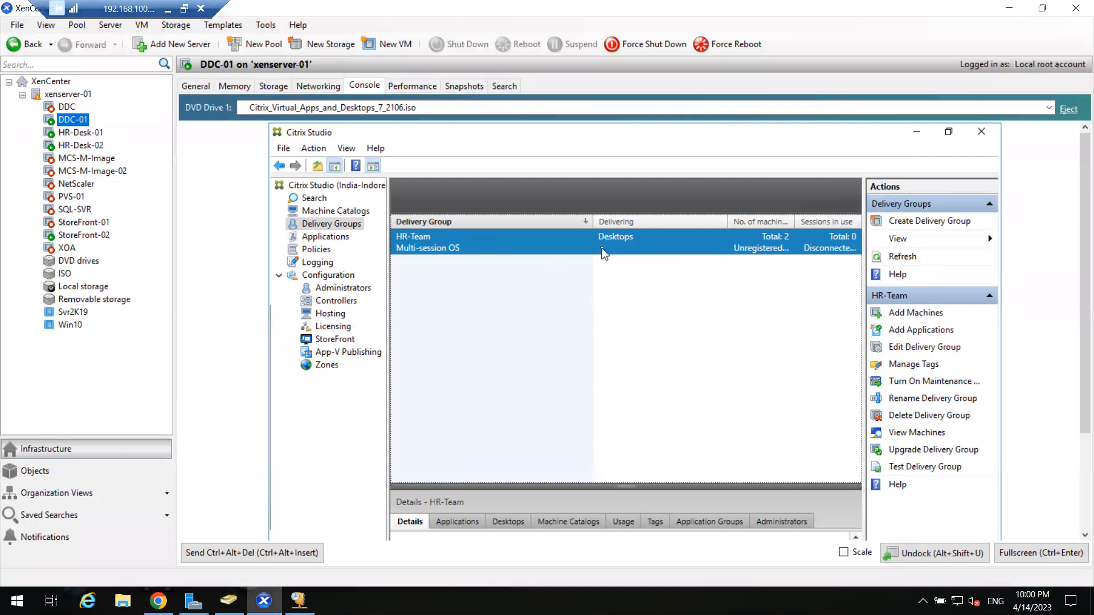
double_click(603, 251)
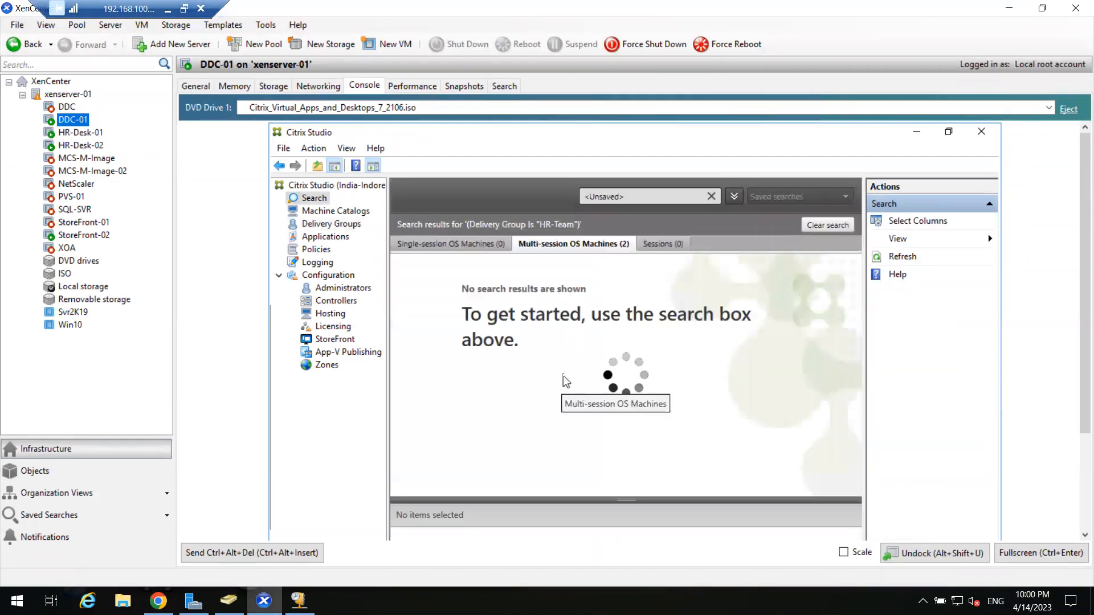
left_click(447, 279)
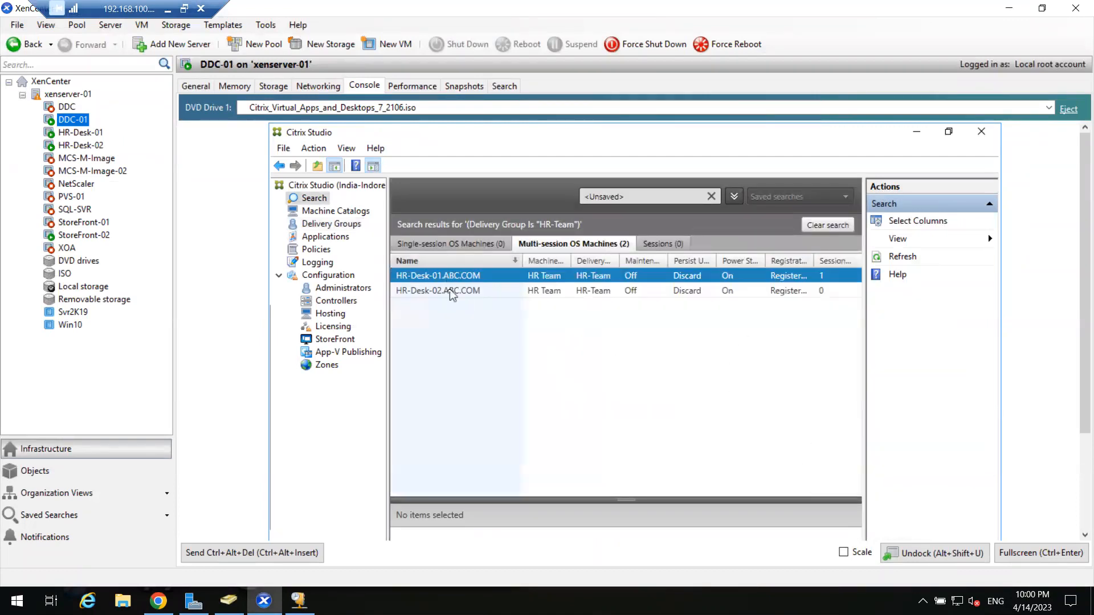
left_click(451, 292)
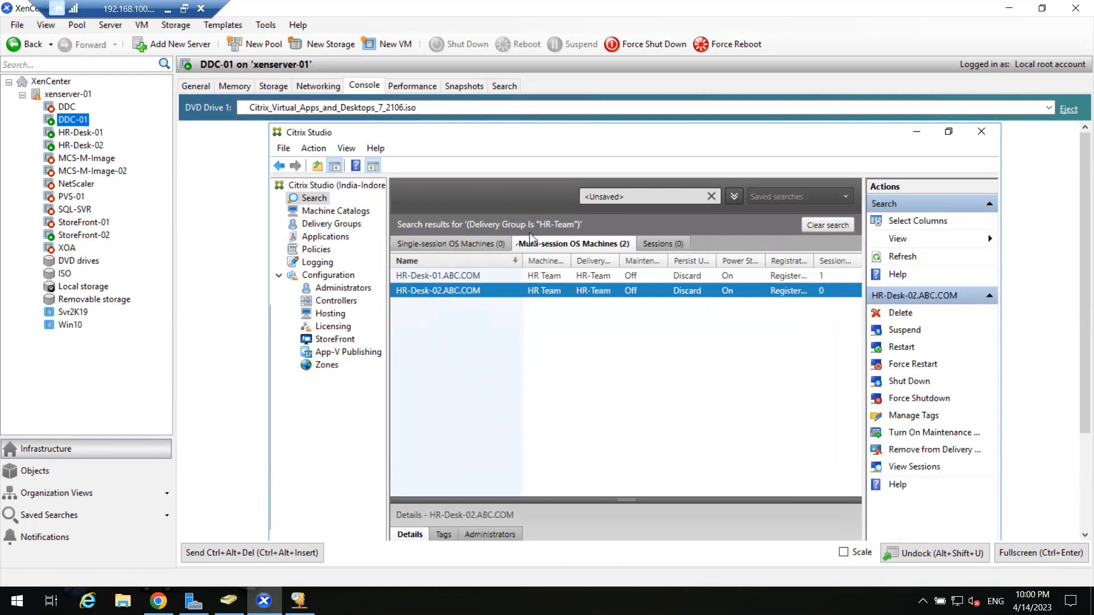
left_click_drag(626, 500, 627, 381)
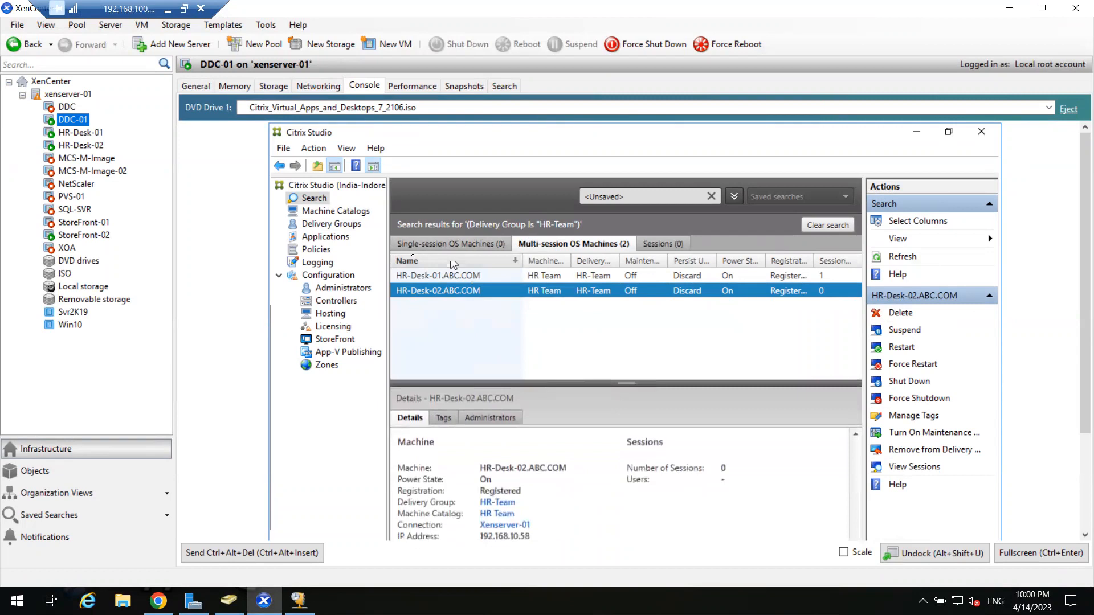
left_click(342, 226)
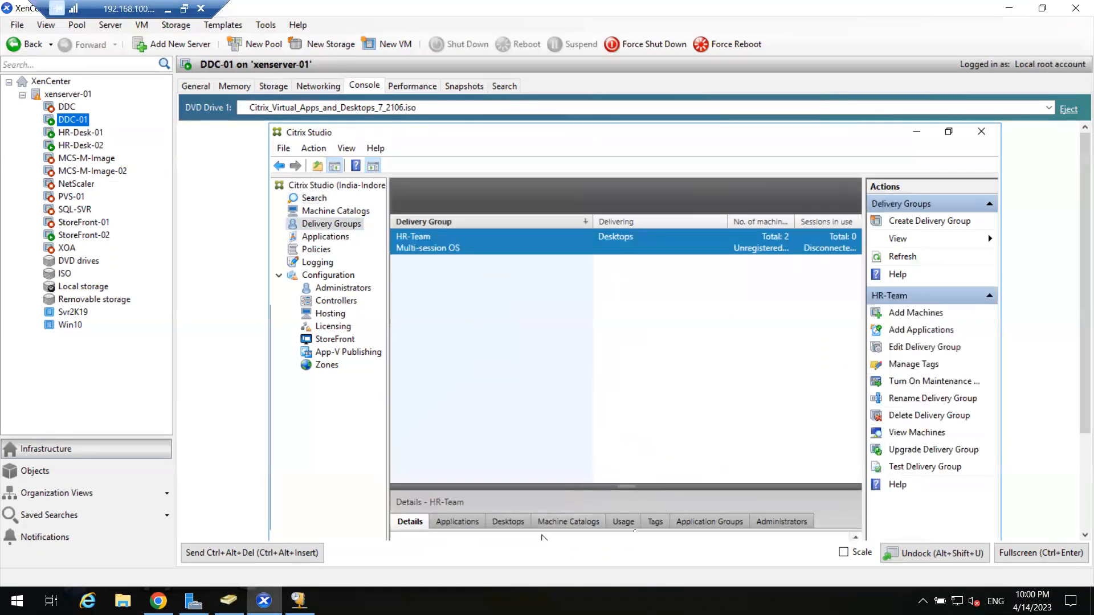
left_click(1040, 552)
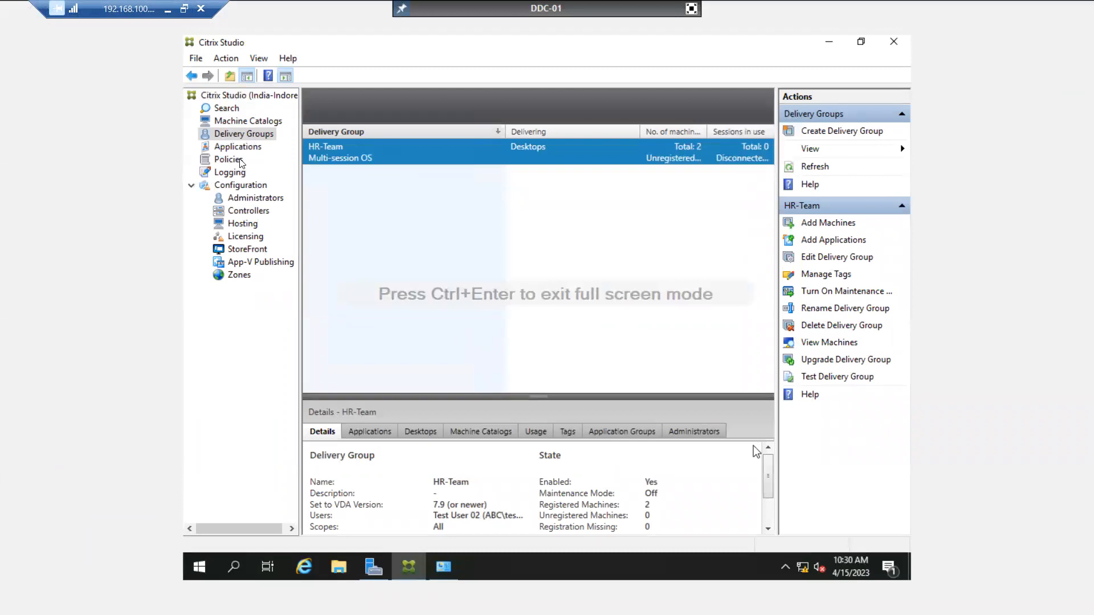
Check HR-Team's allowed users in Edit Delivery Group, cancel unchanged, and exit full-screen console mode.
double_click(362, 160)
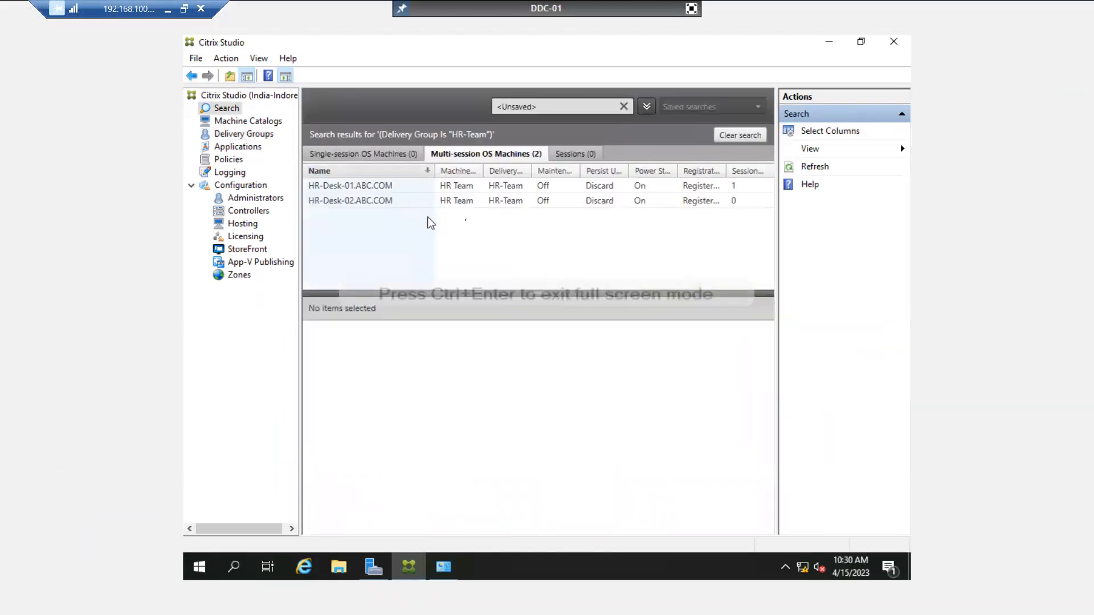
left_click(240, 136)
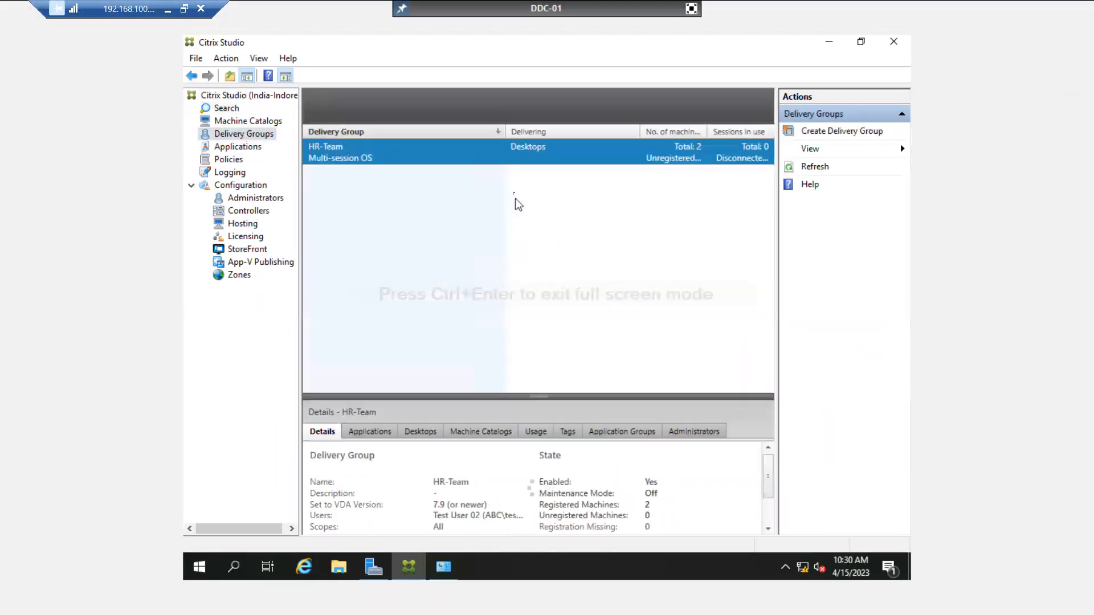
right_click(512, 163)
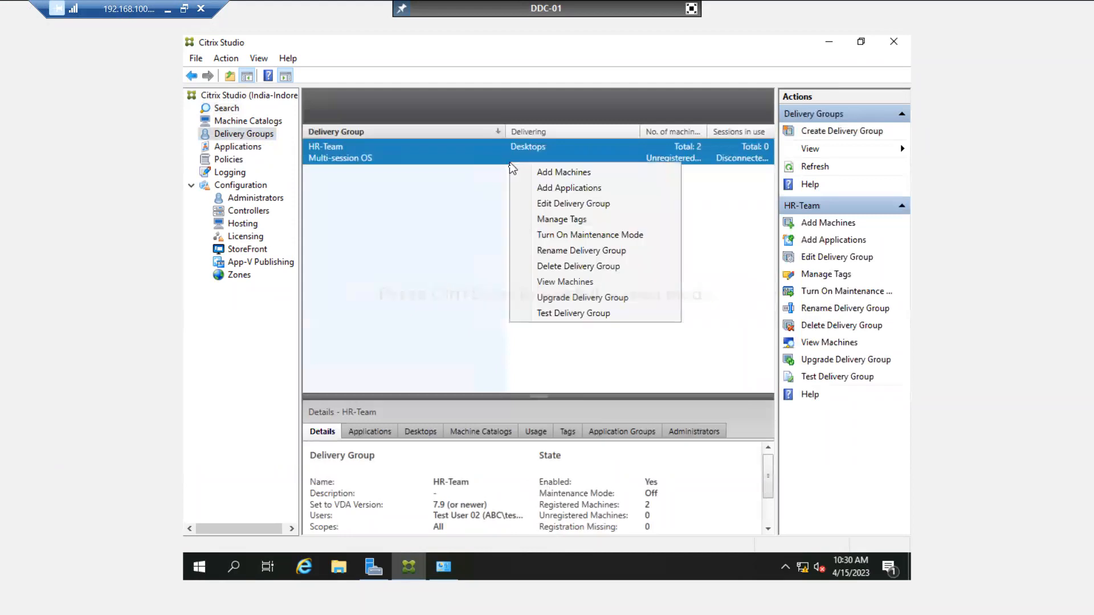
left_click(544, 207)
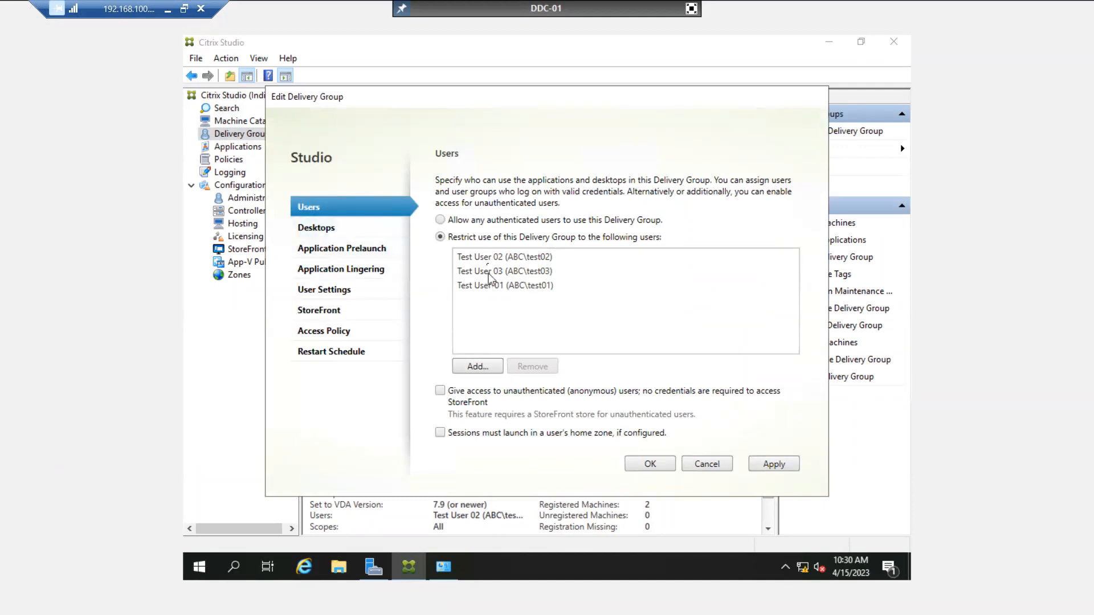
left_click(707, 466)
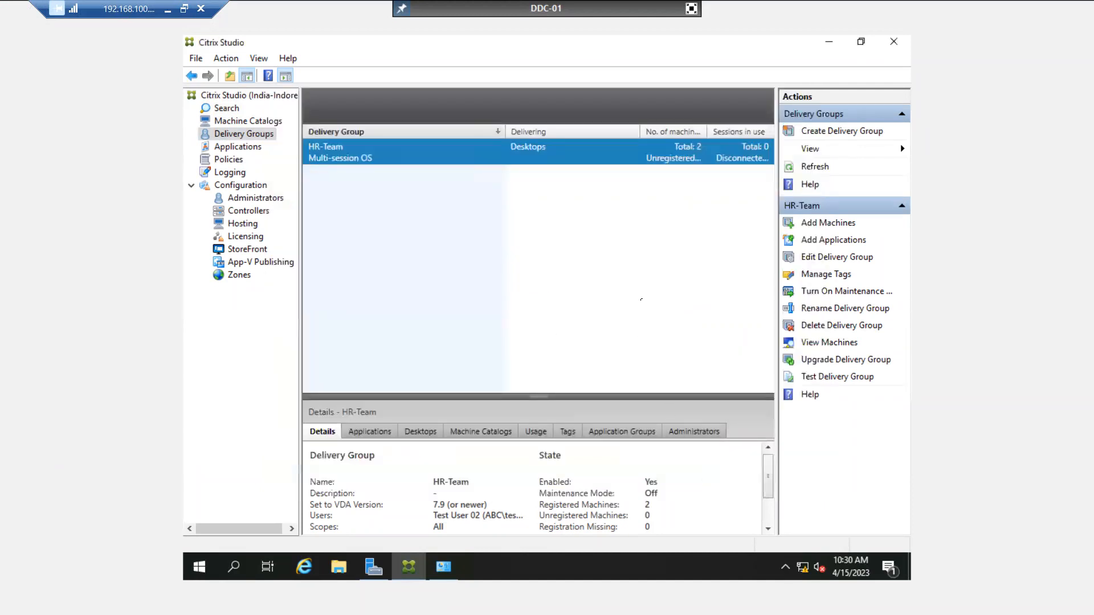
left_click(691, 8)
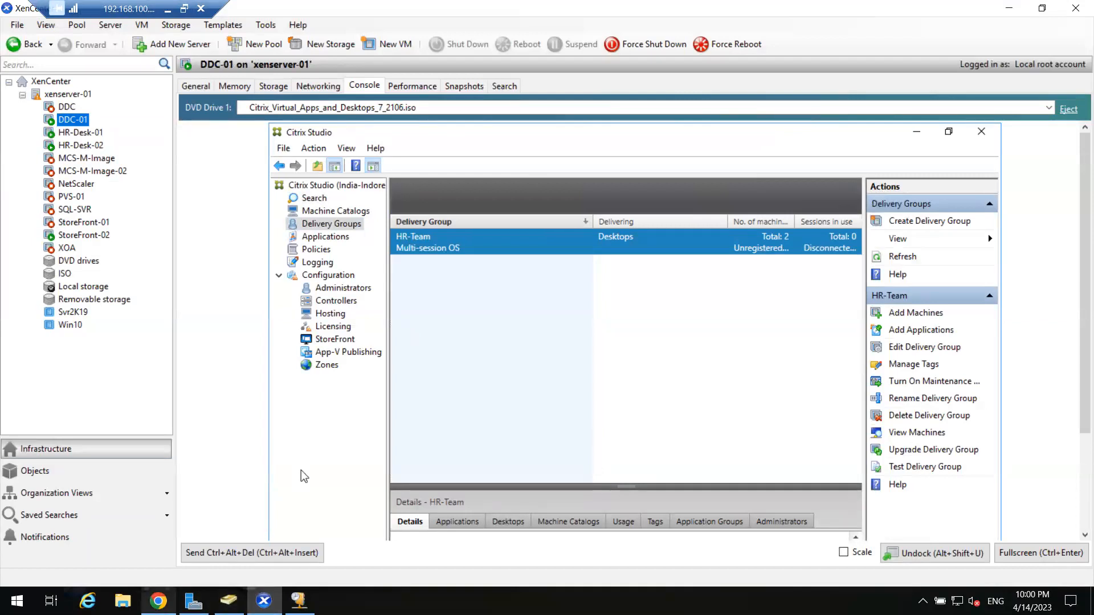
left_click(159, 601)
Launch HR-Desk through the Citrix Workspace Launcher, permitting local device use and not asking again.
left_click(66, 248)
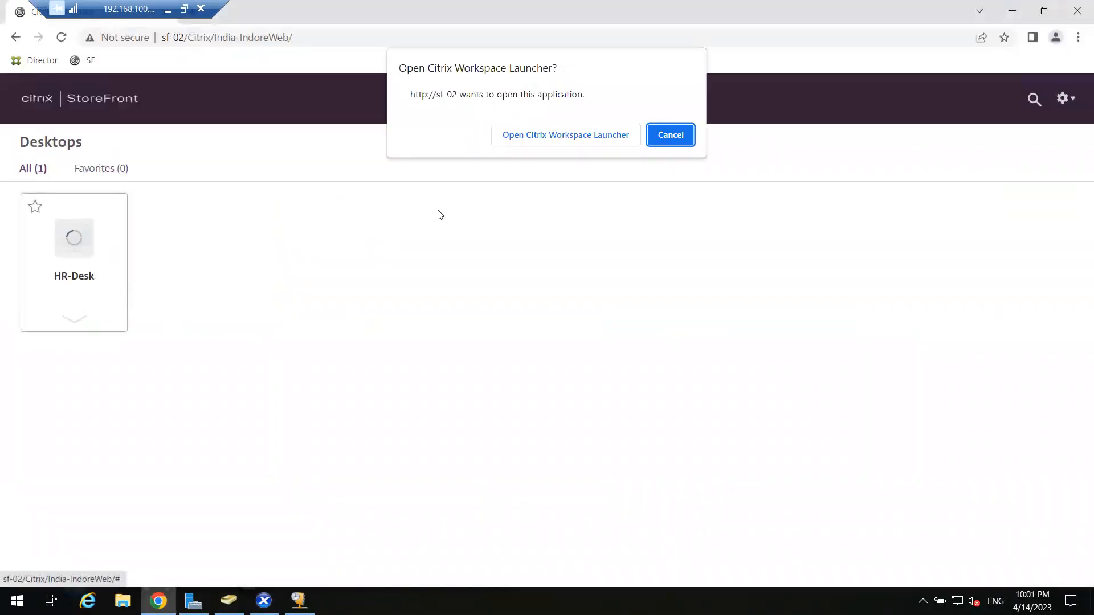
left_click(507, 136)
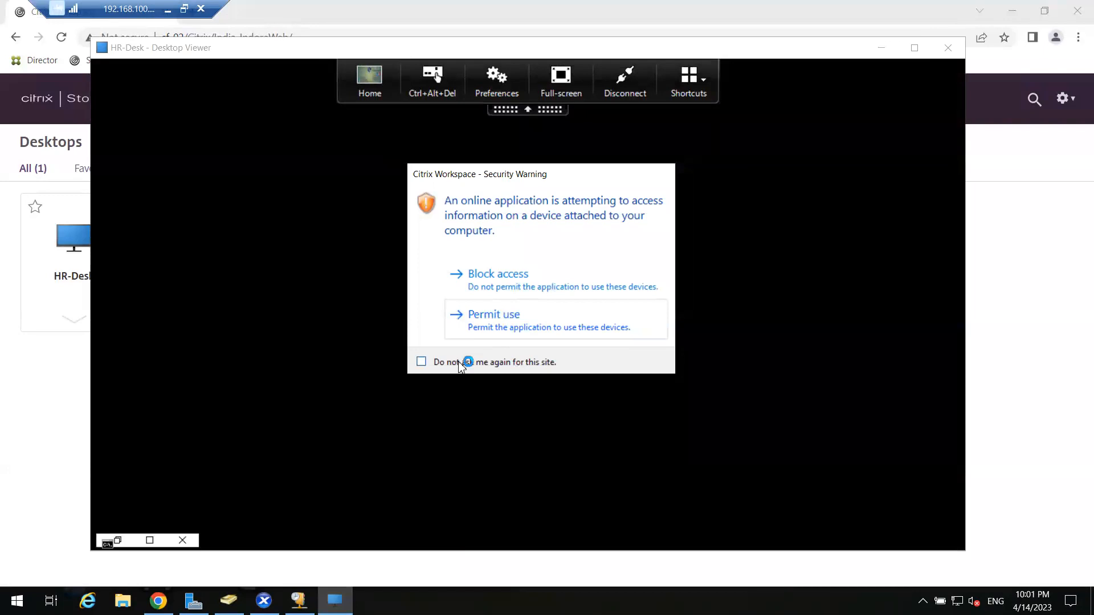
left_click(422, 362)
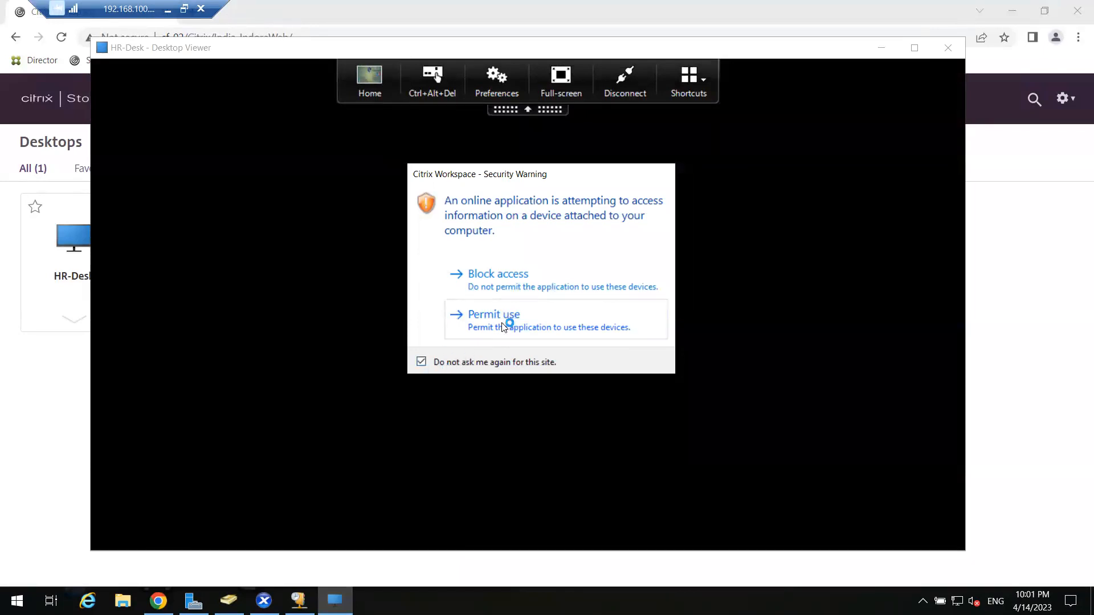
left_click(504, 326)
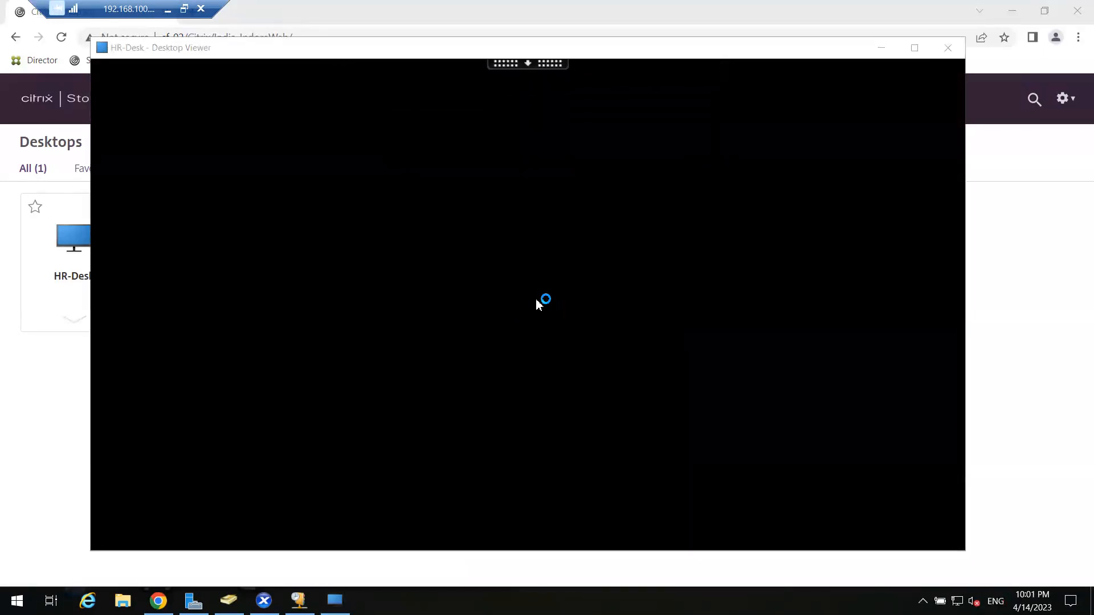
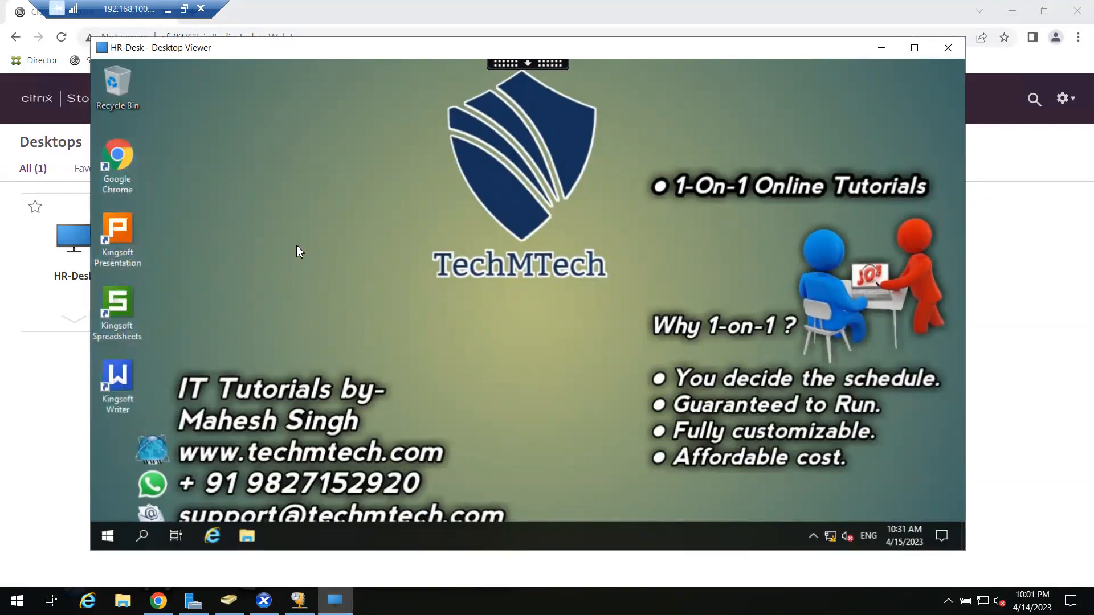
Move between the HR-Desk session, the StoreFront page and XenCenter, ending on DDC-01's console.
left_click(55, 387)
left_click(334, 599)
left_click(1015, 377)
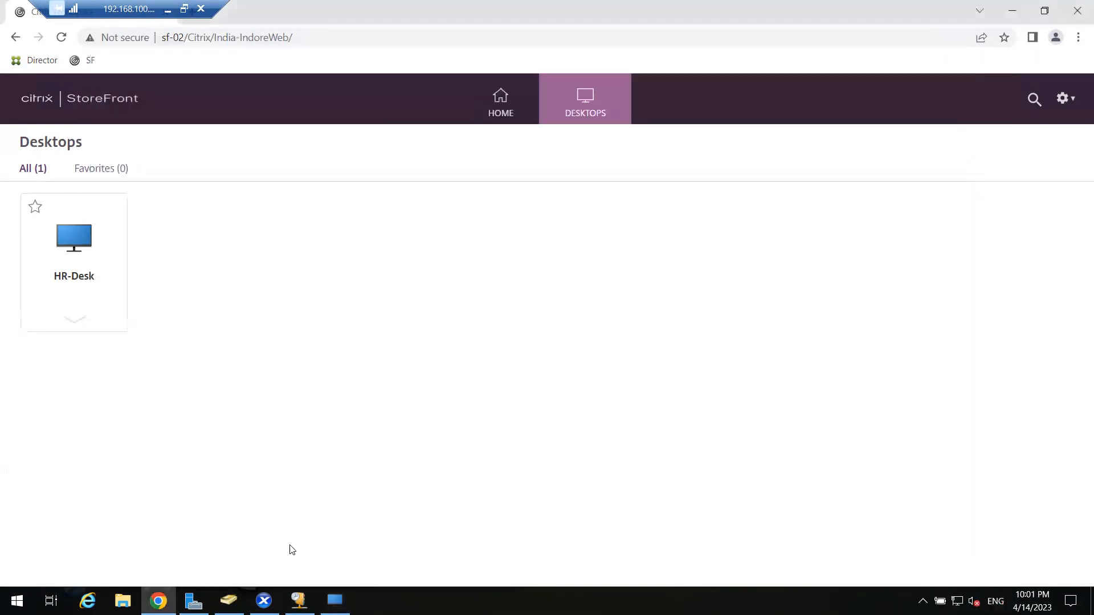
left_click(334, 600)
left_click(74, 378)
left_click(264, 600)
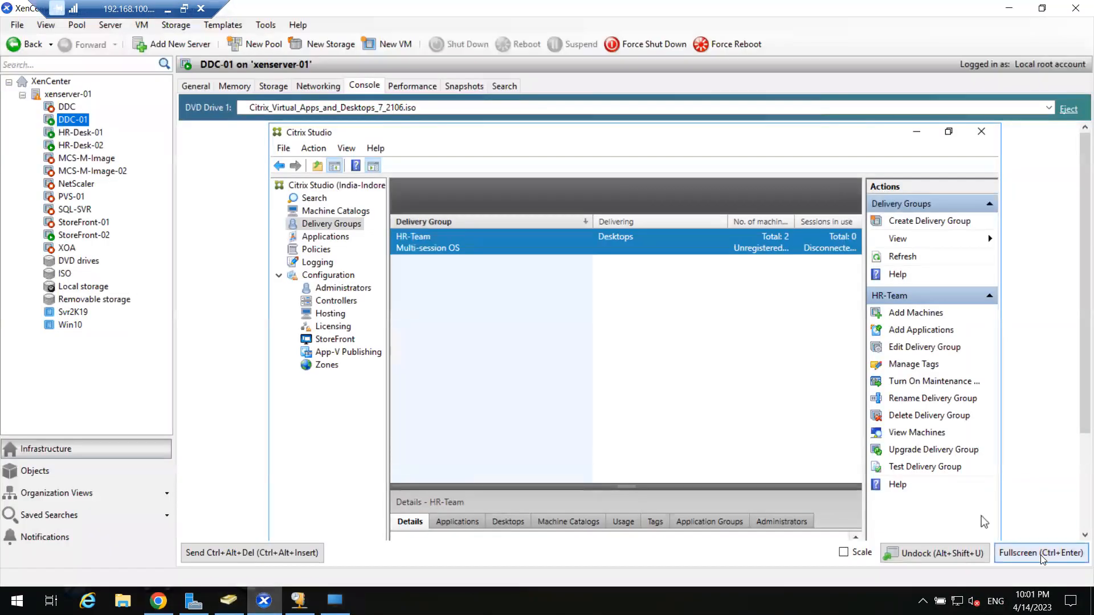
Go full screen and view HR-Team's active sessions, widening the Name column and details pane.
left_click(1040, 553)
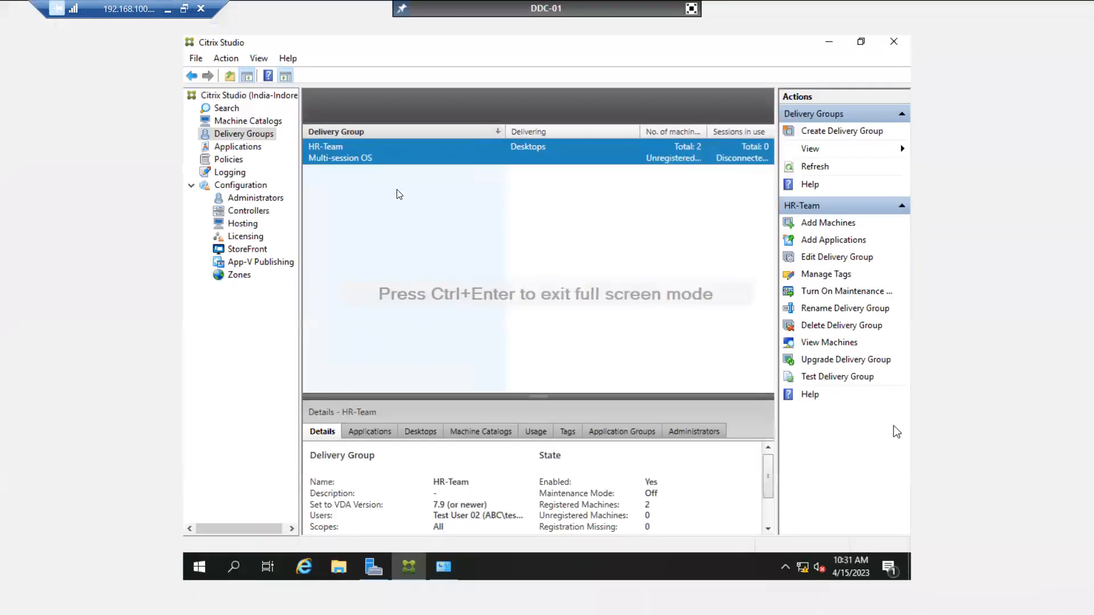
double_click(407, 158)
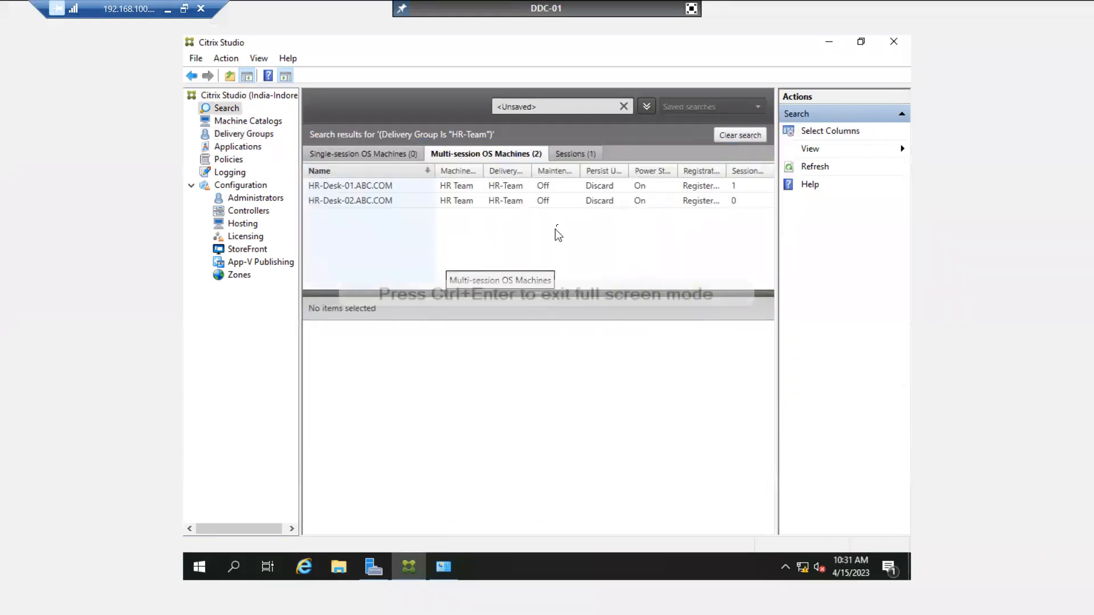
left_click(576, 154)
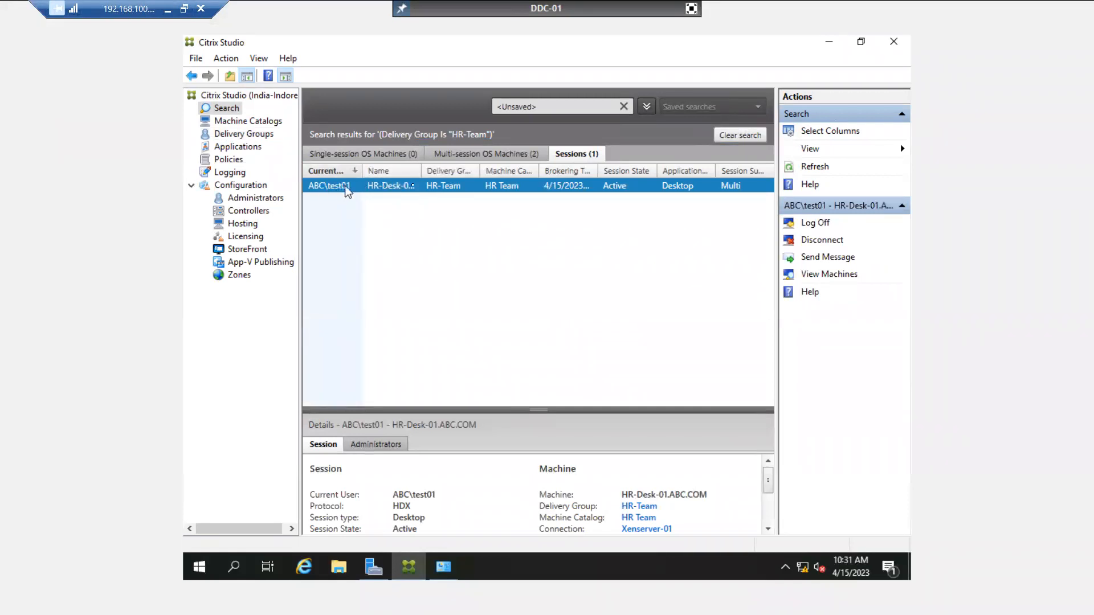
left_click_drag(420, 167, 456, 171)
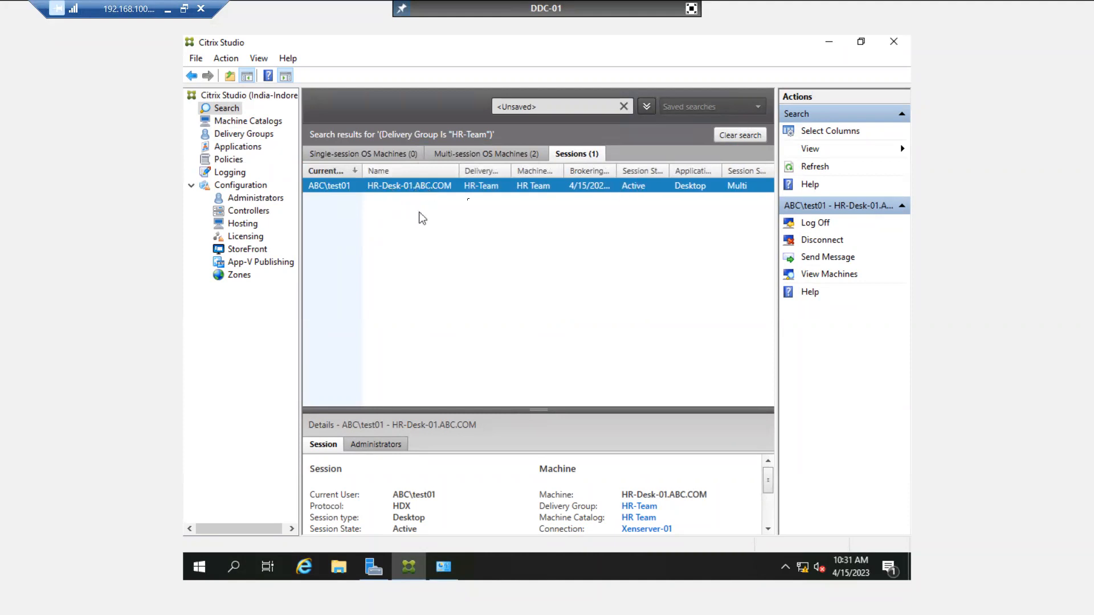
left_click_drag(538, 409, 537, 339)
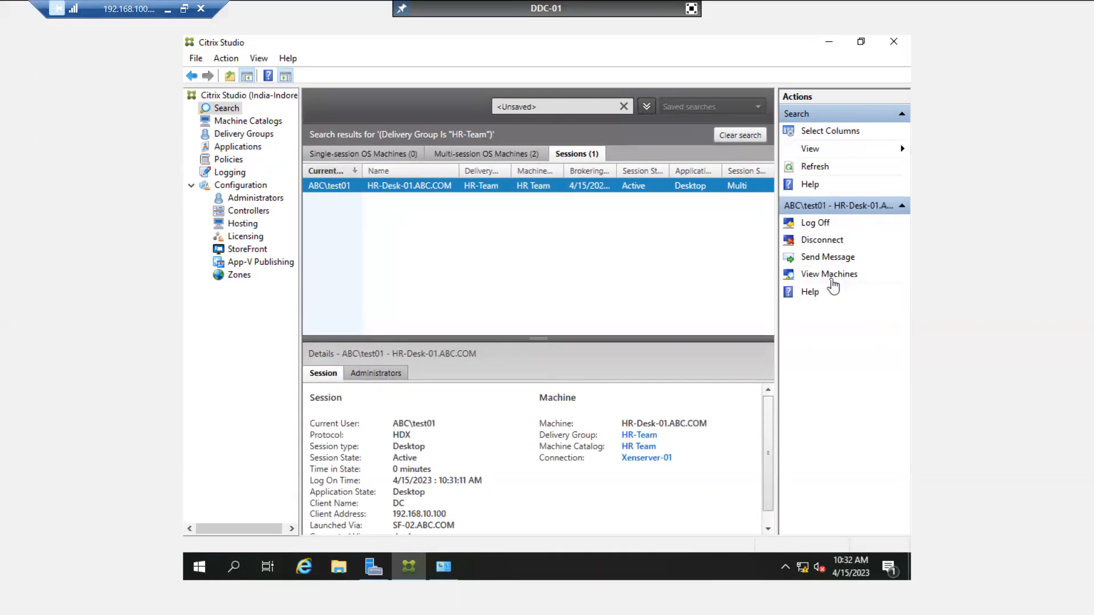
Show HR-Desk-01.ABC.COM hosting the session, then go to the Applications node.
left_click(829, 277)
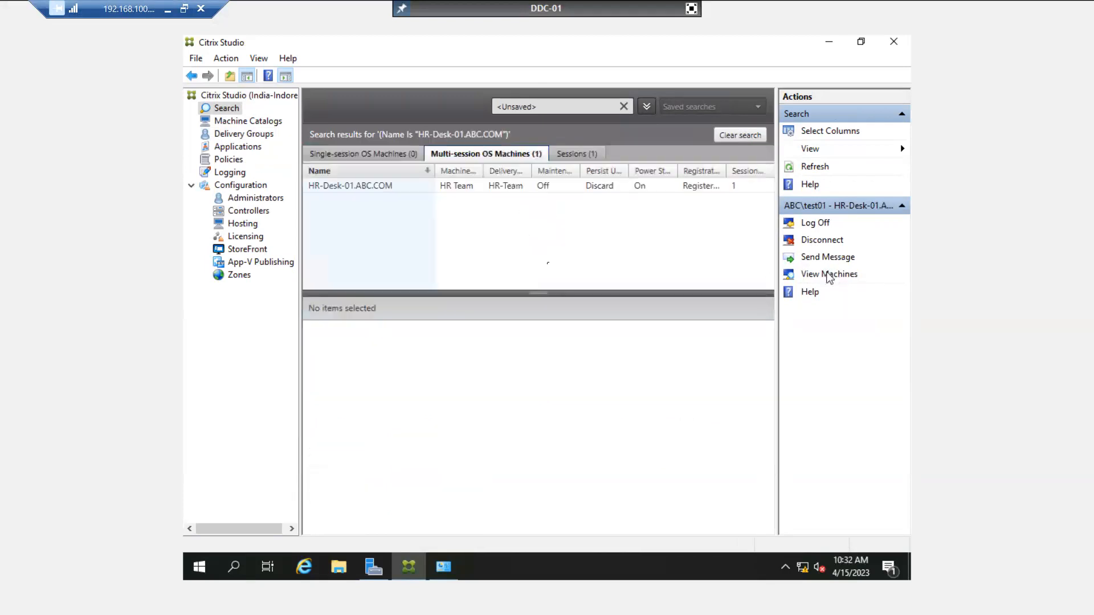
left_click(391, 188)
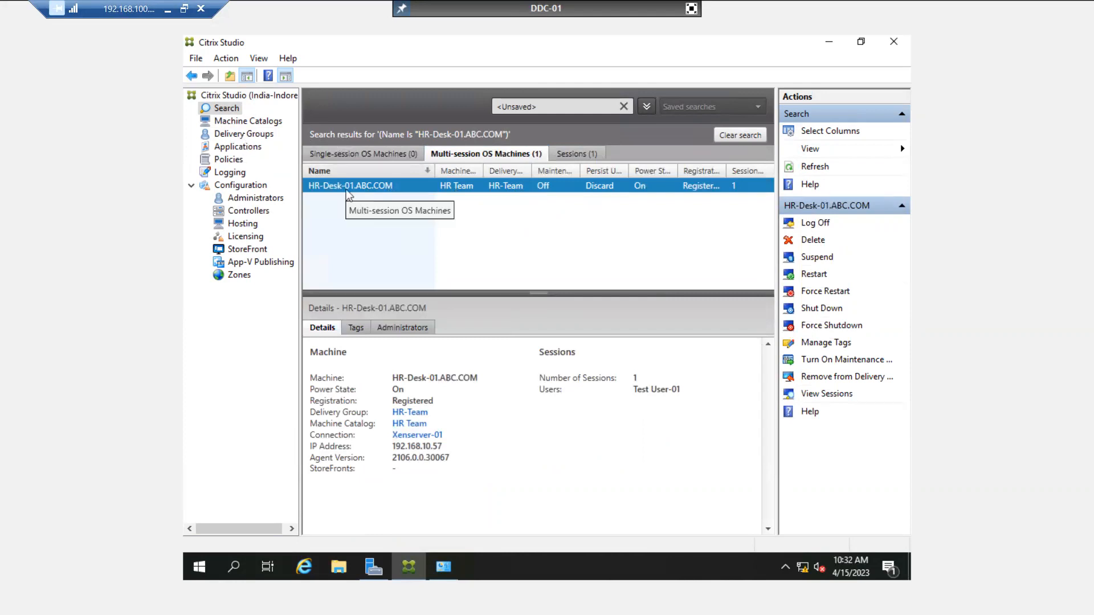
left_click(249, 135)
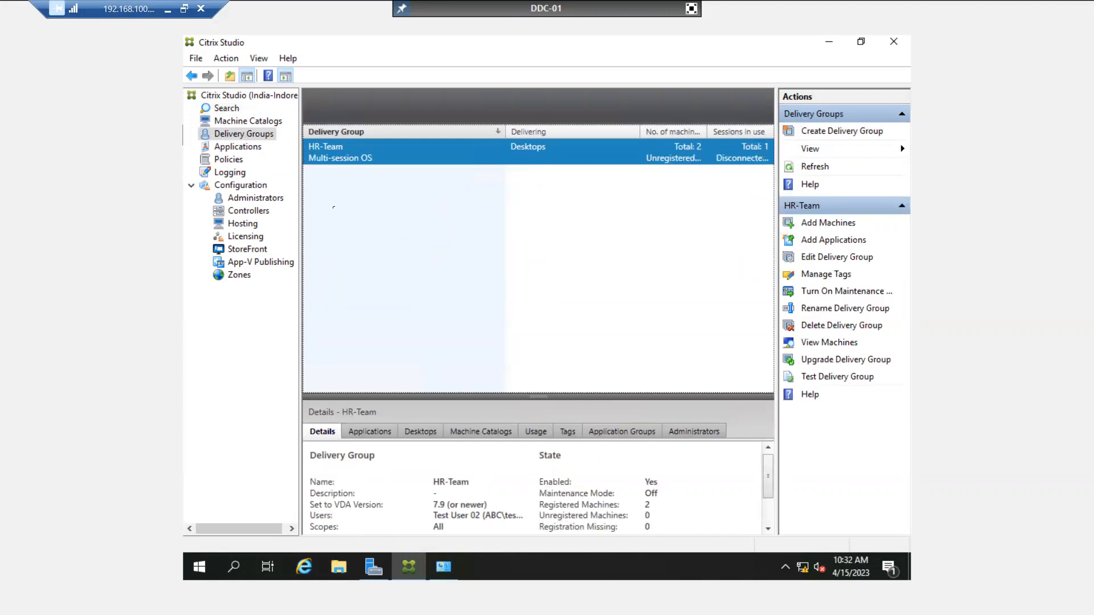
left_click(248, 148)
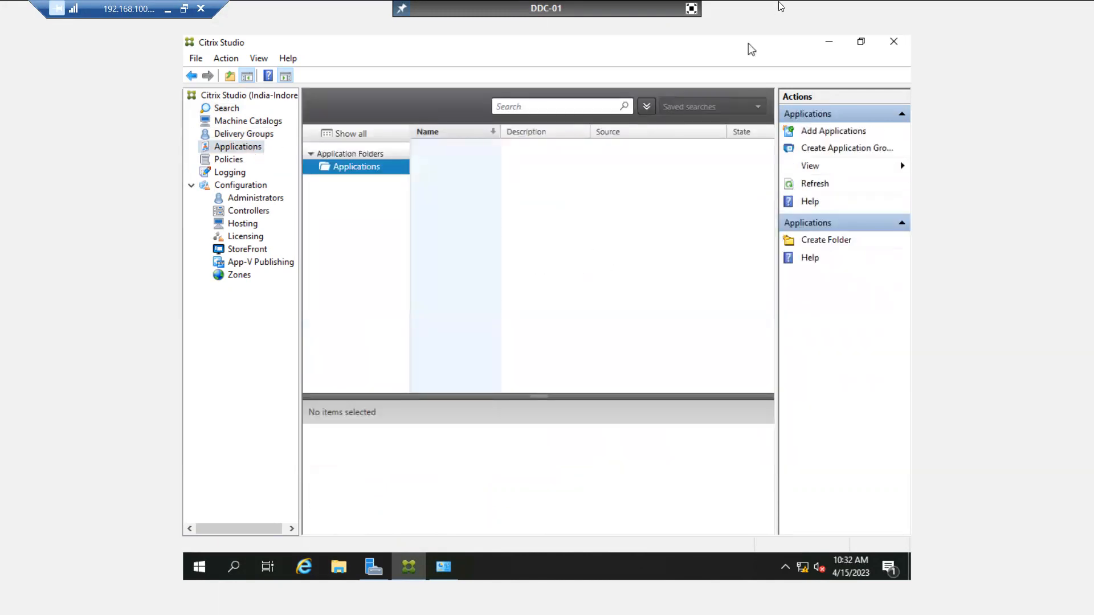
Exit full screen, check the HR-Desk session and StoreFront page, then return to XenCenter.
left_click(691, 8)
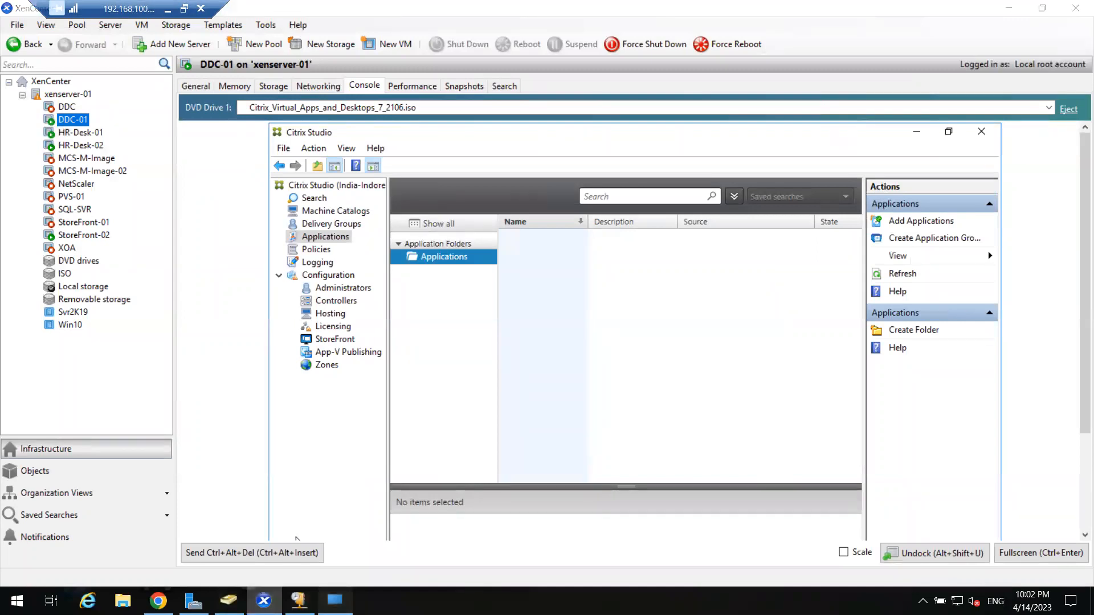
left_click(335, 600)
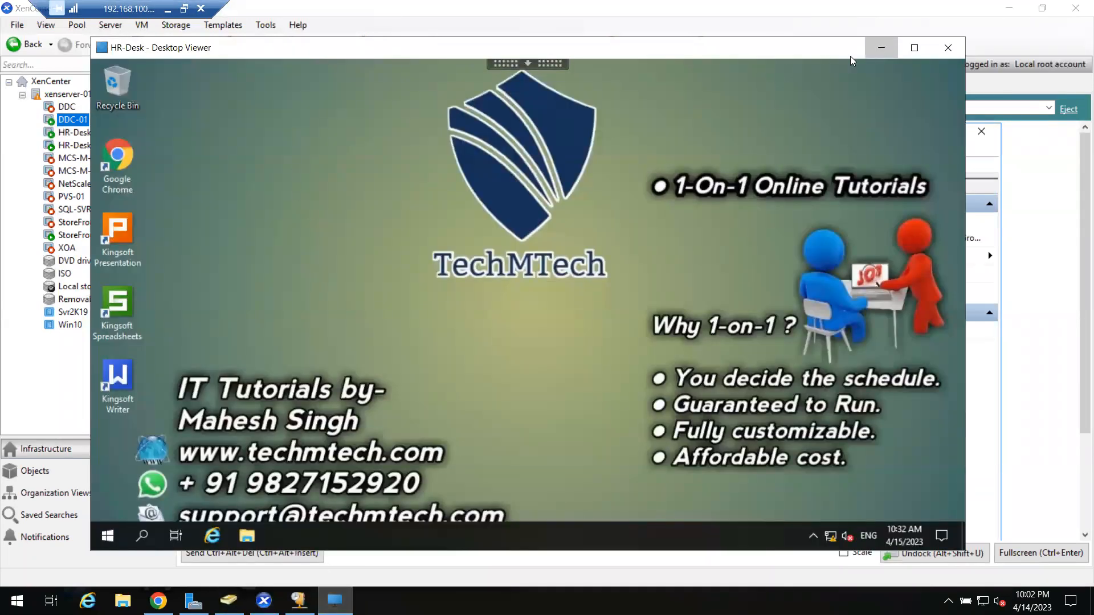
left_click(881, 47)
left_click(158, 600)
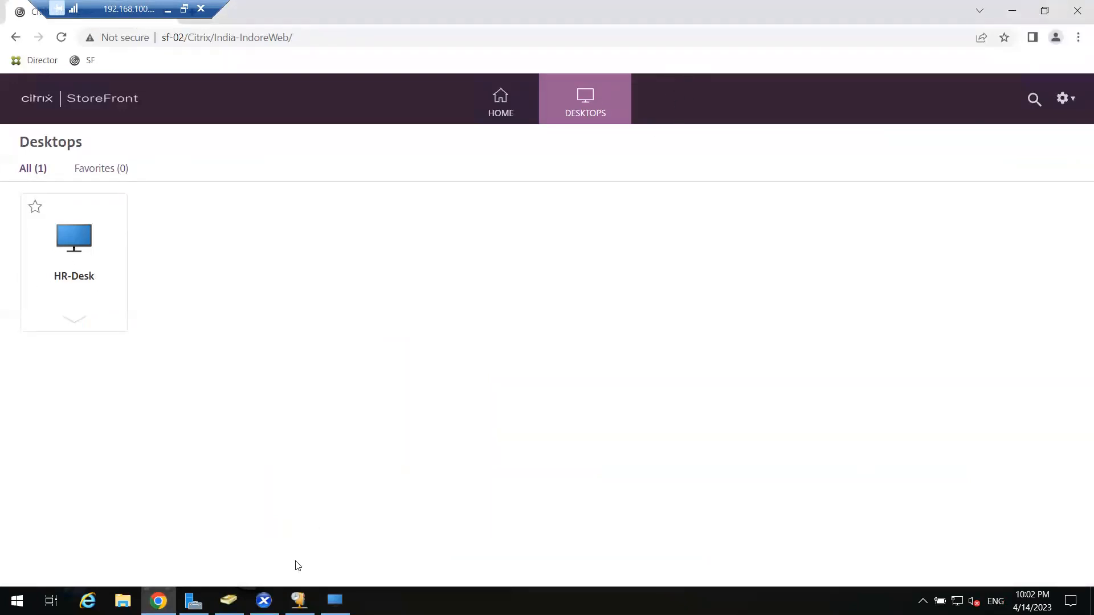
left_click(335, 601)
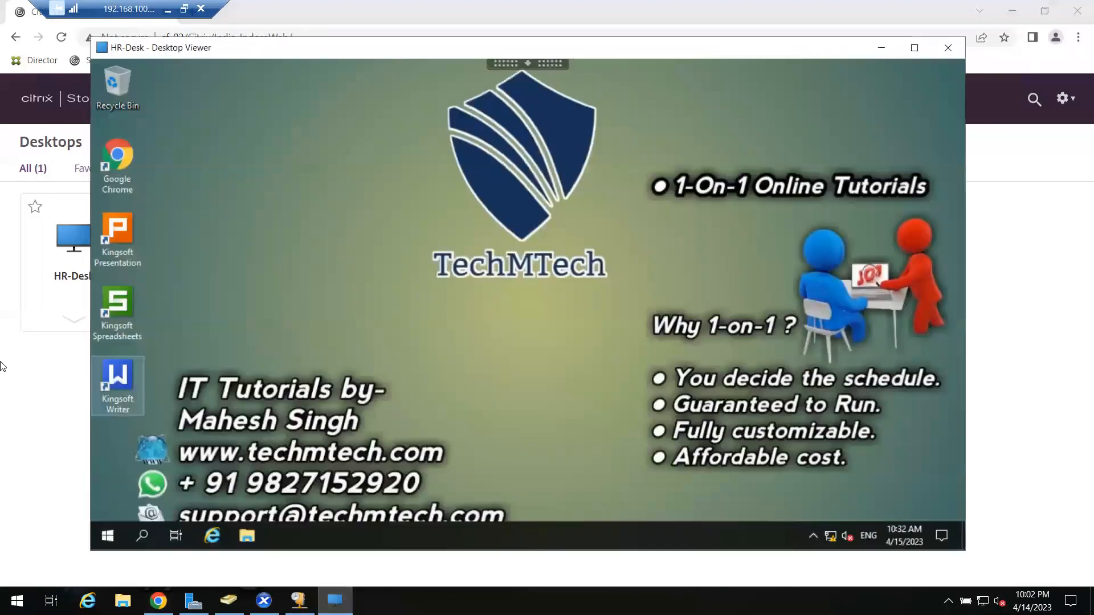
left_click(28, 384)
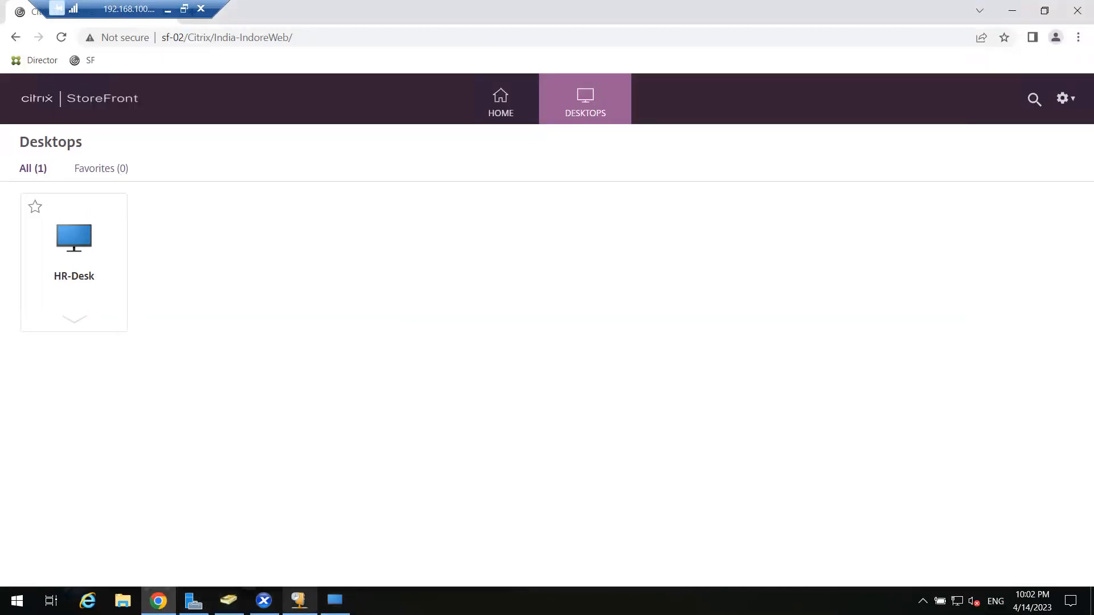
left_click(264, 600)
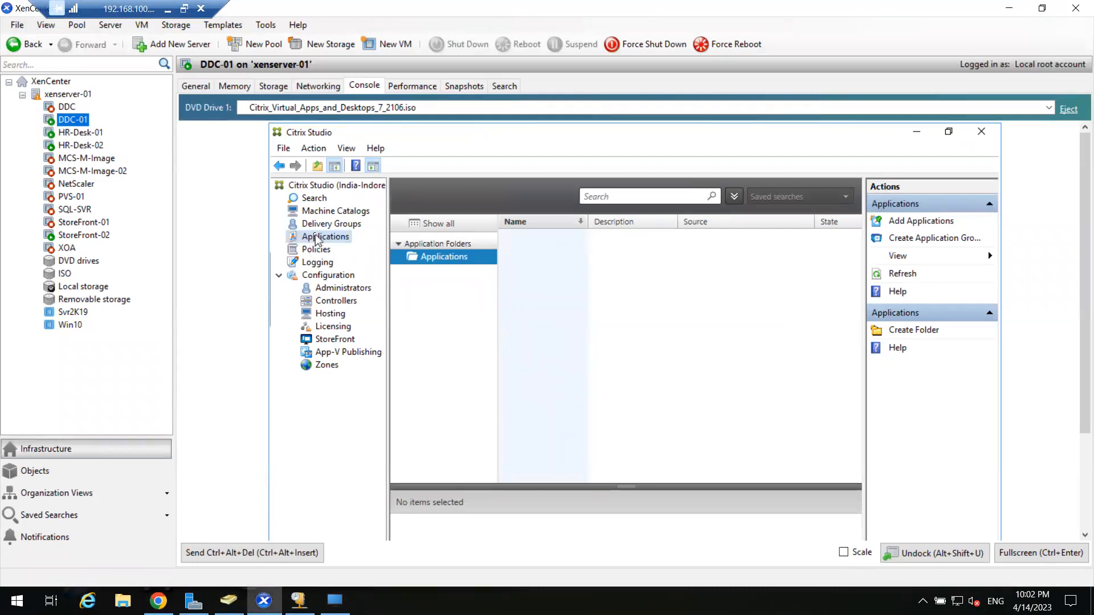
Start the Add Applications wizard full screen and target the HR-Team delivery group.
left_click(940, 219)
left_click(1028, 553)
left_click(707, 472)
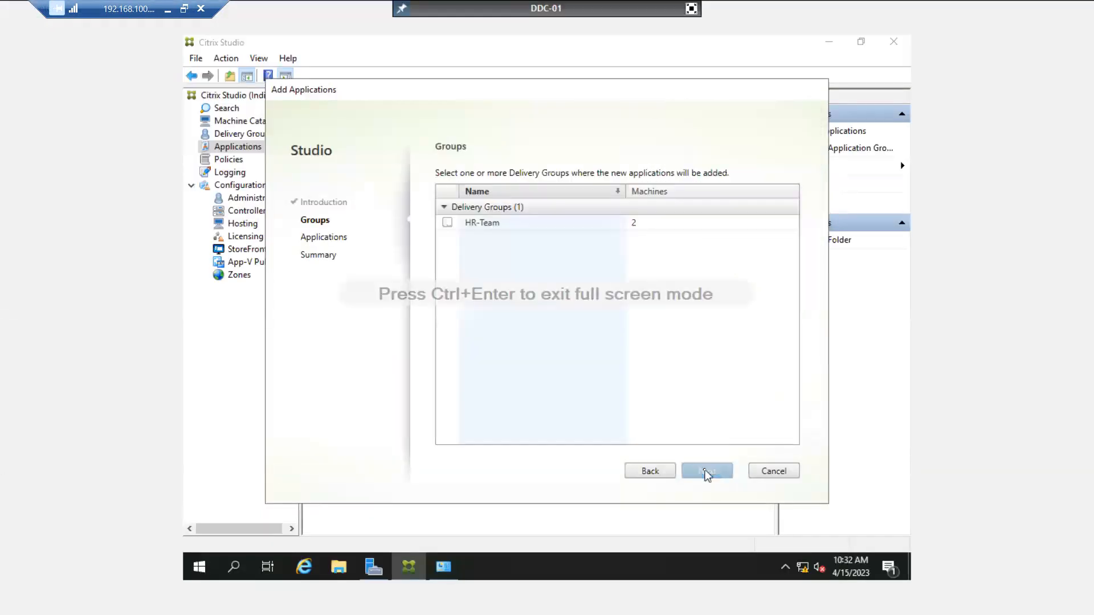
left_click(447, 223)
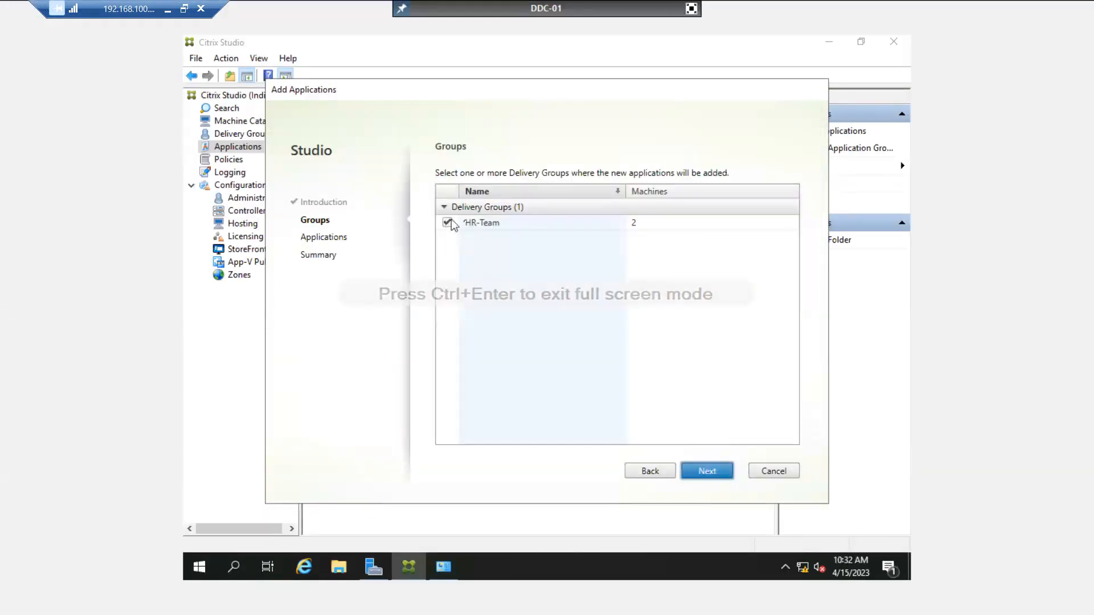
left_click(709, 473)
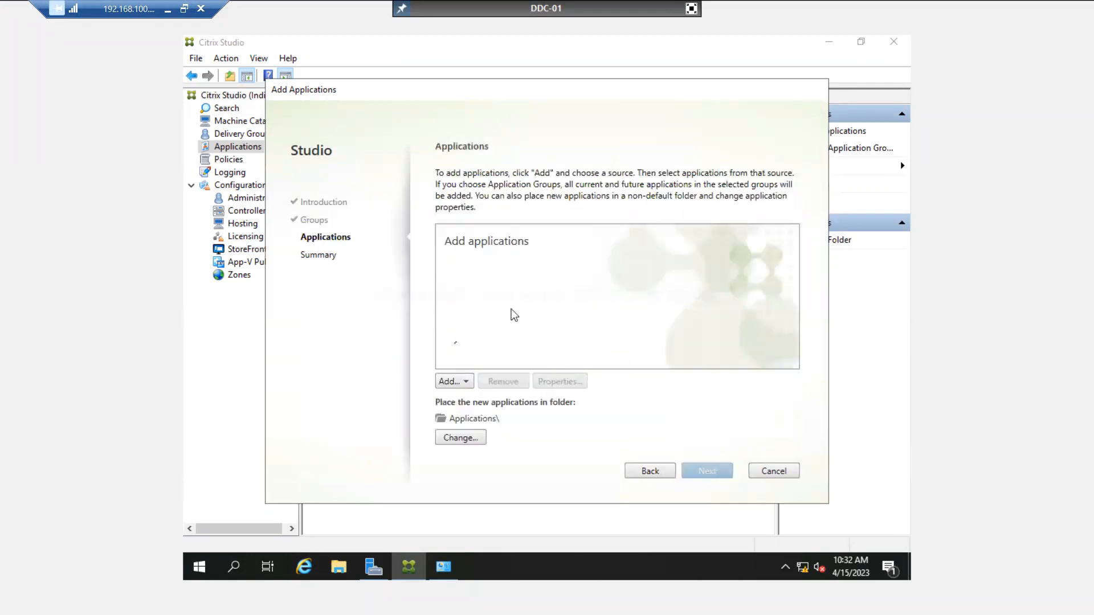
Add Google Chrome from the start menu and finish the wizard.
left_click(458, 385)
left_click(476, 401)
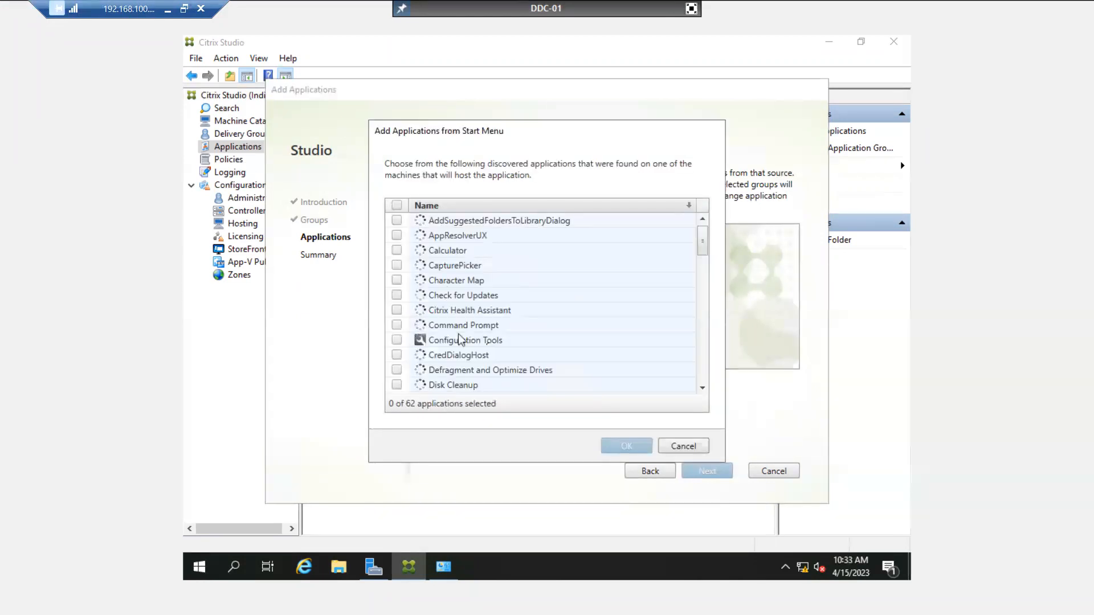
scroll(504, 348, "down", 5)
scroll(498, 349, "down", 1)
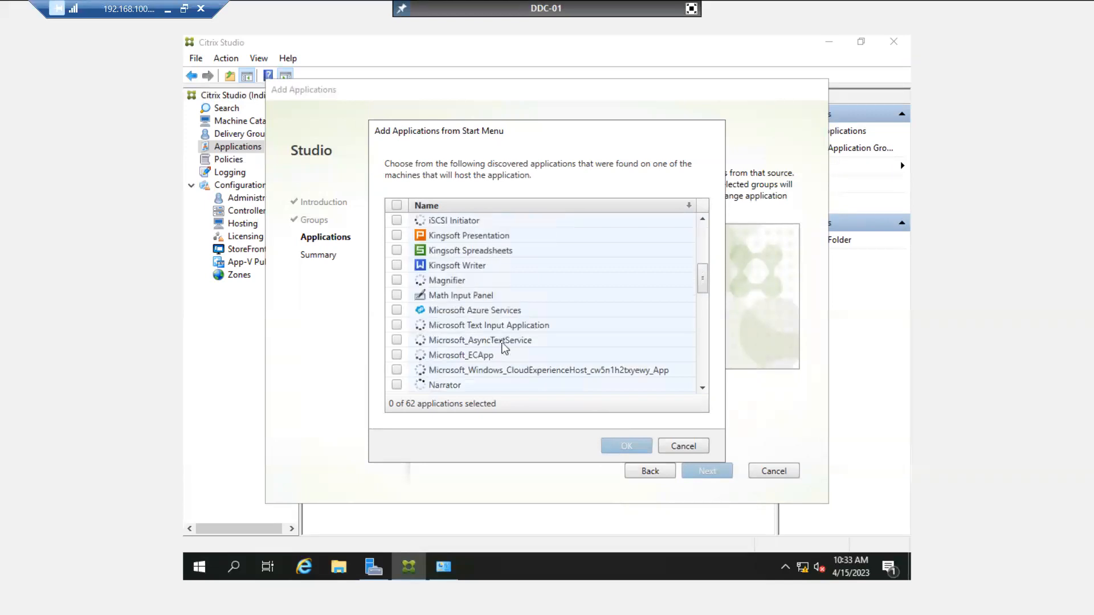
scroll(439, 293, "up", 1)
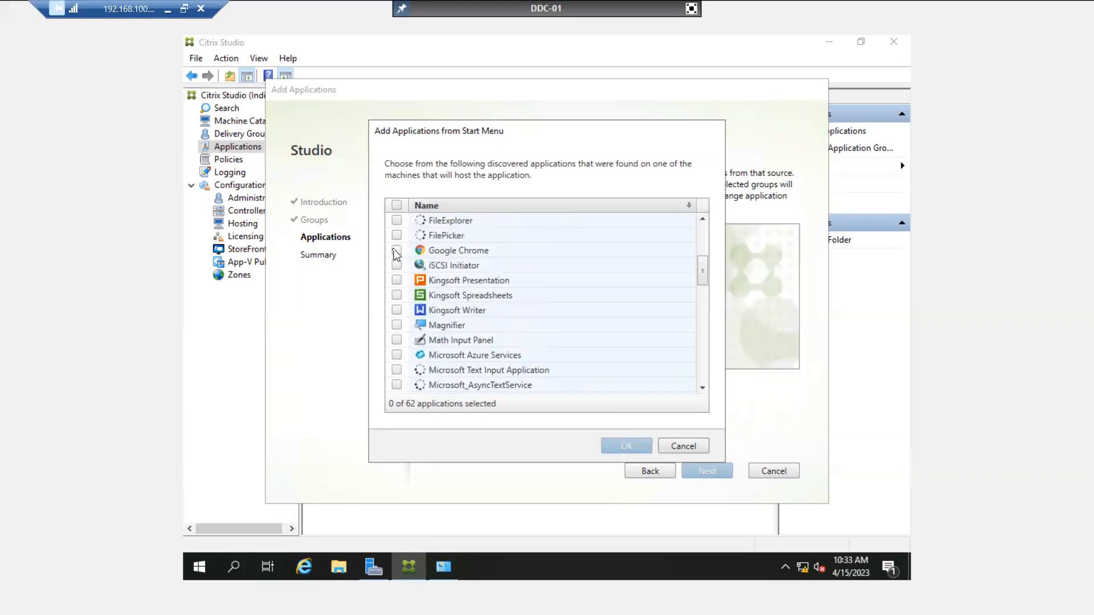
left_click(396, 250)
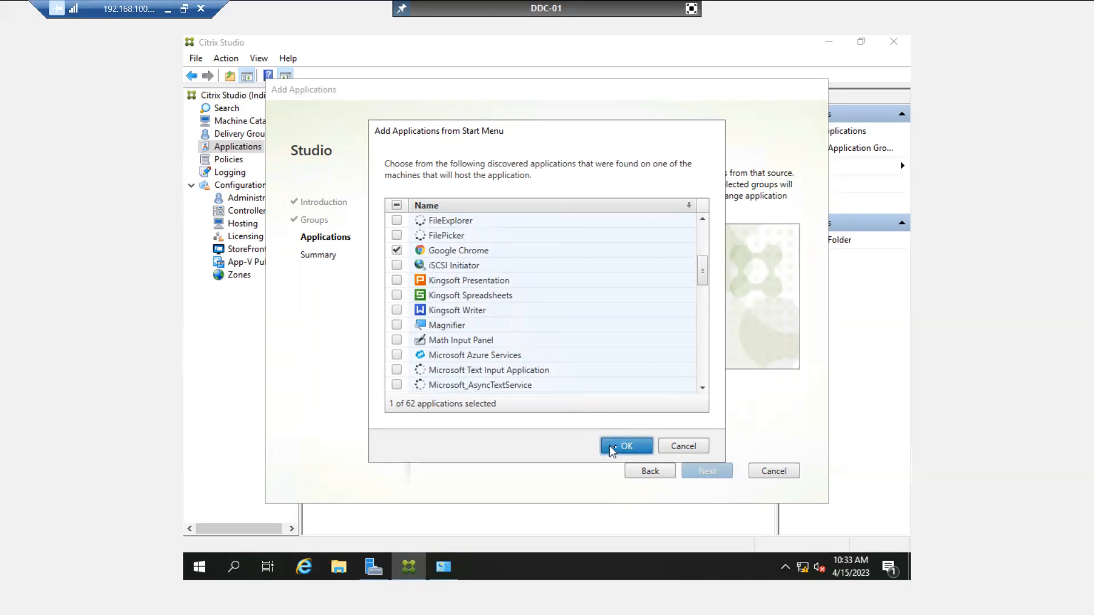
left_click(623, 447)
left_click(500, 251)
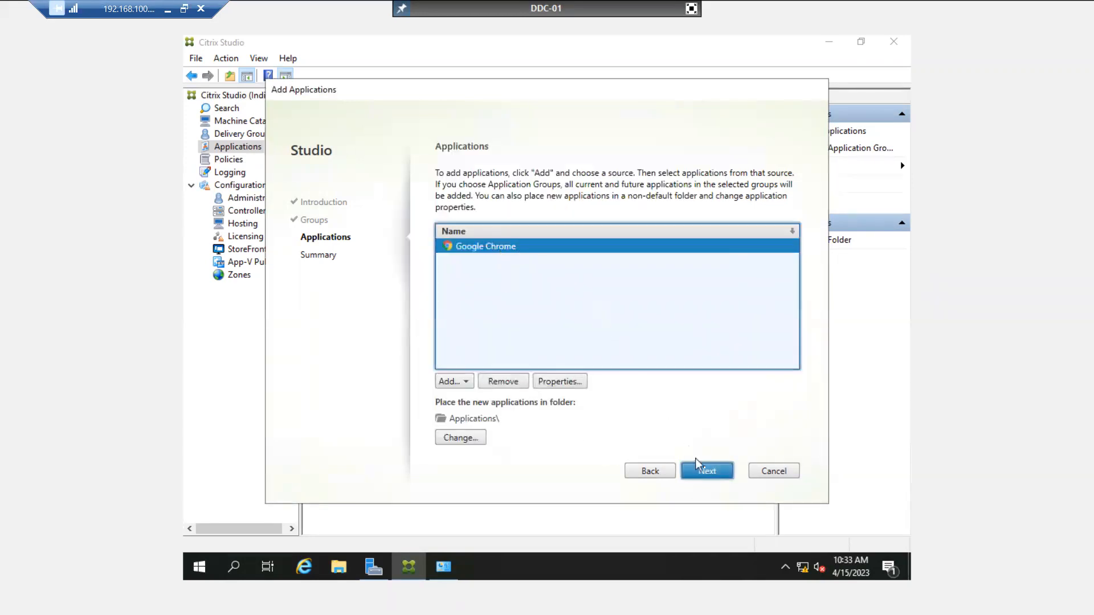
left_click(705, 471)
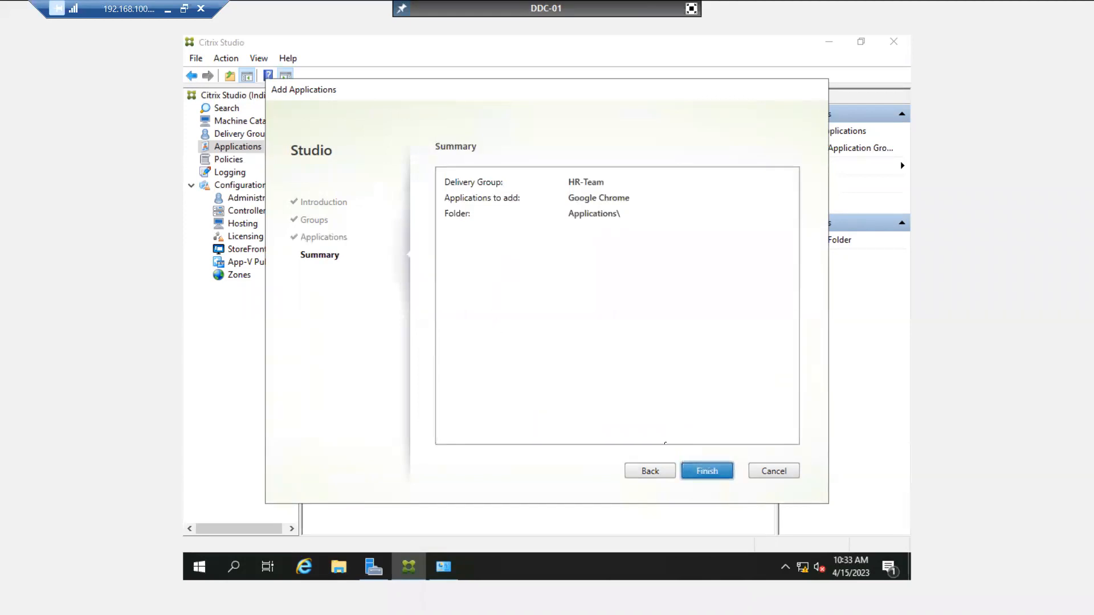
left_click(691, 471)
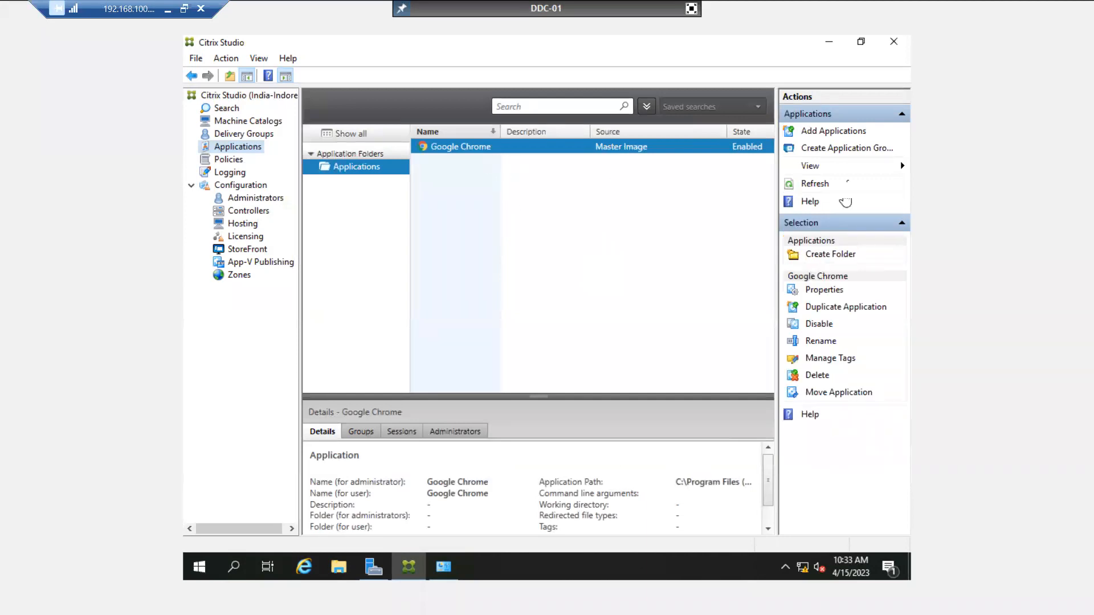
Start another Add Applications wizard targeting the HR-Team delivery group.
left_click(829, 133)
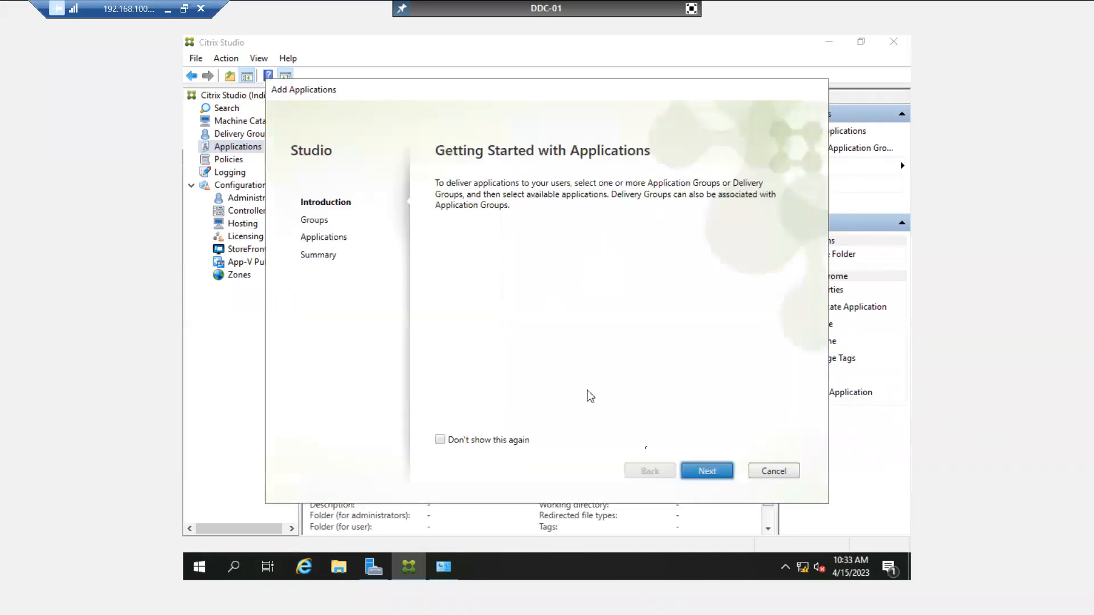
left_click(707, 472)
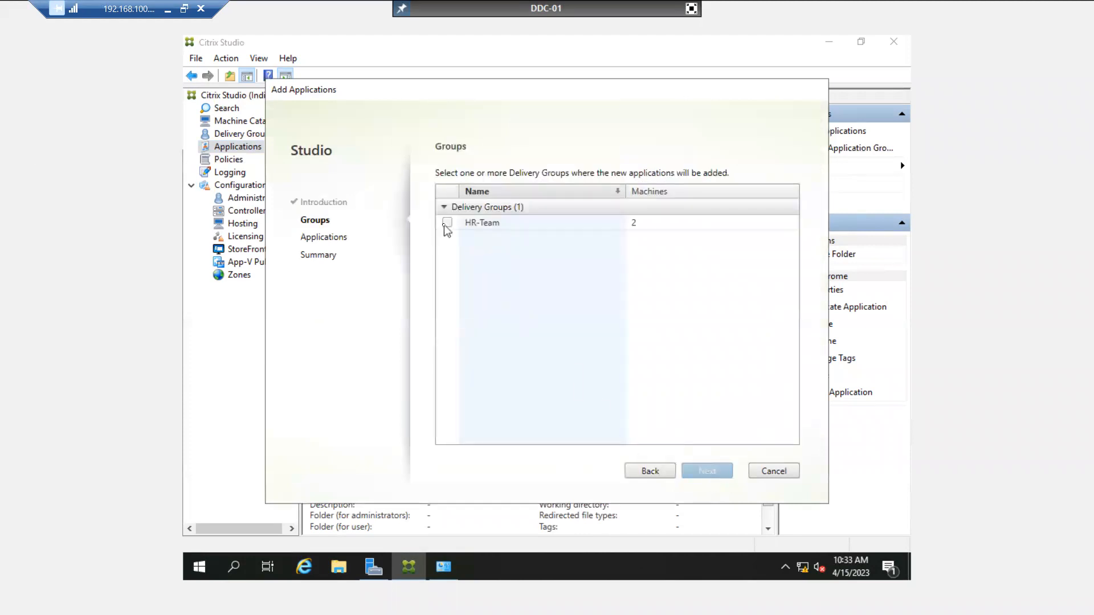
left_click(446, 223)
left_click(708, 473)
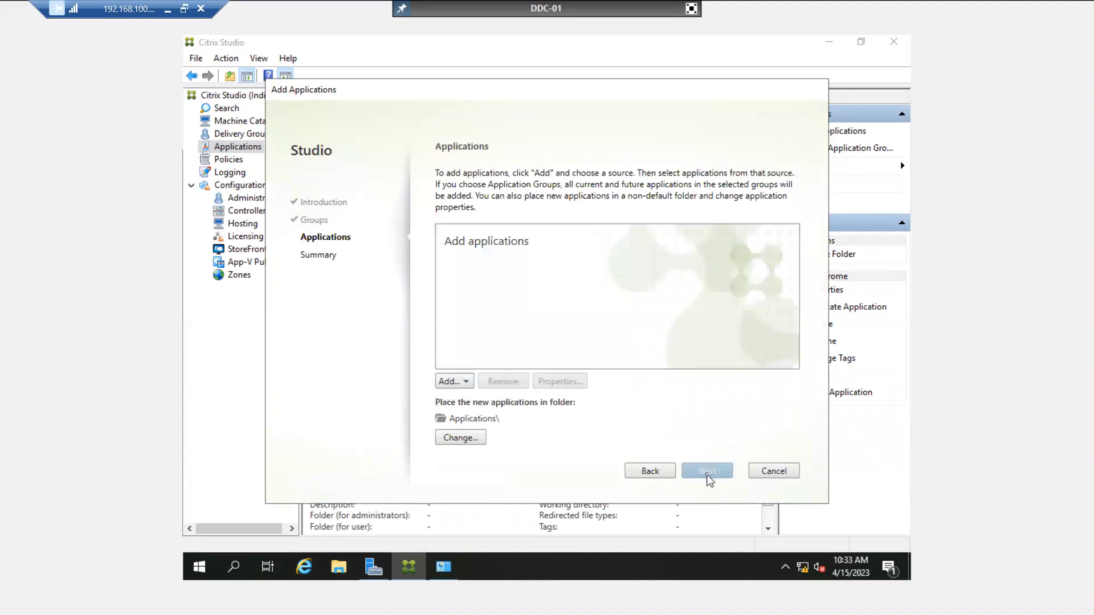
Add Kingsoft Spreadsheets from the start menu and finish the wizard.
left_click(465, 384)
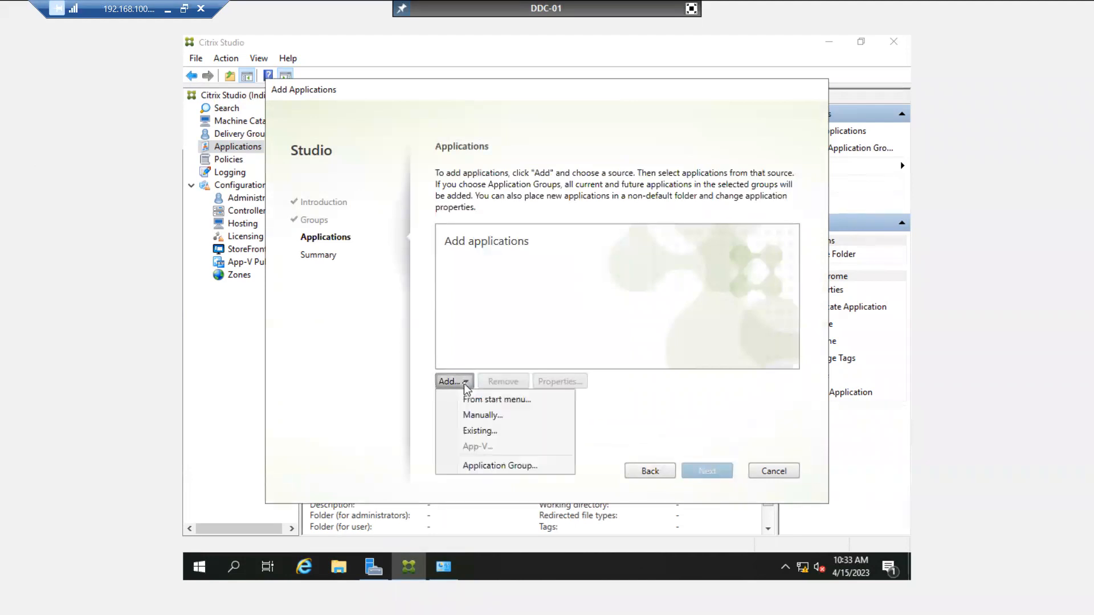
left_click(467, 401)
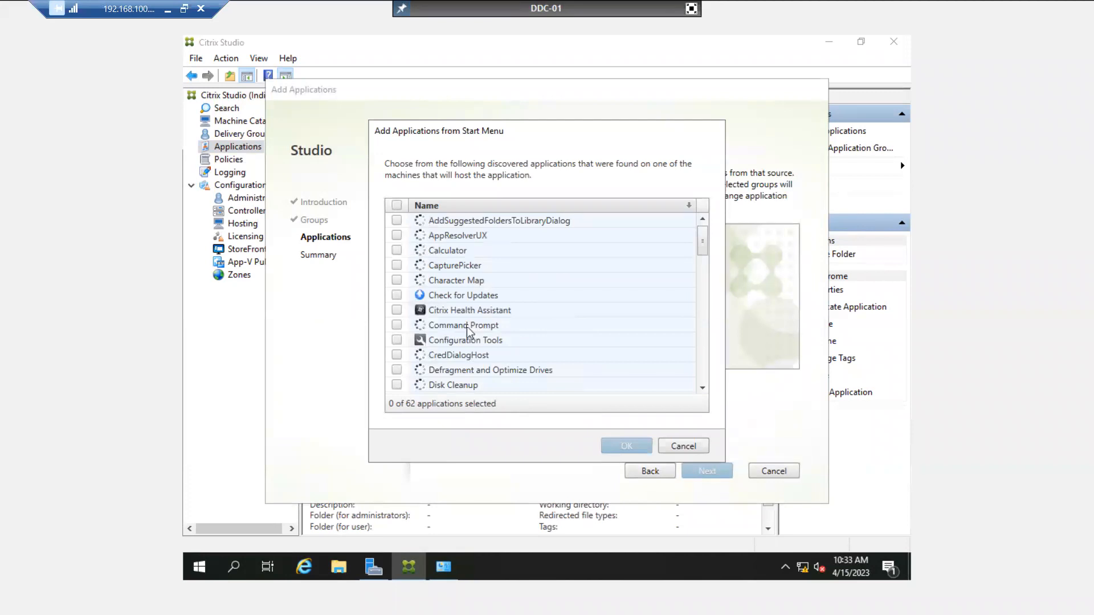
scroll(466, 325, "down", 2)
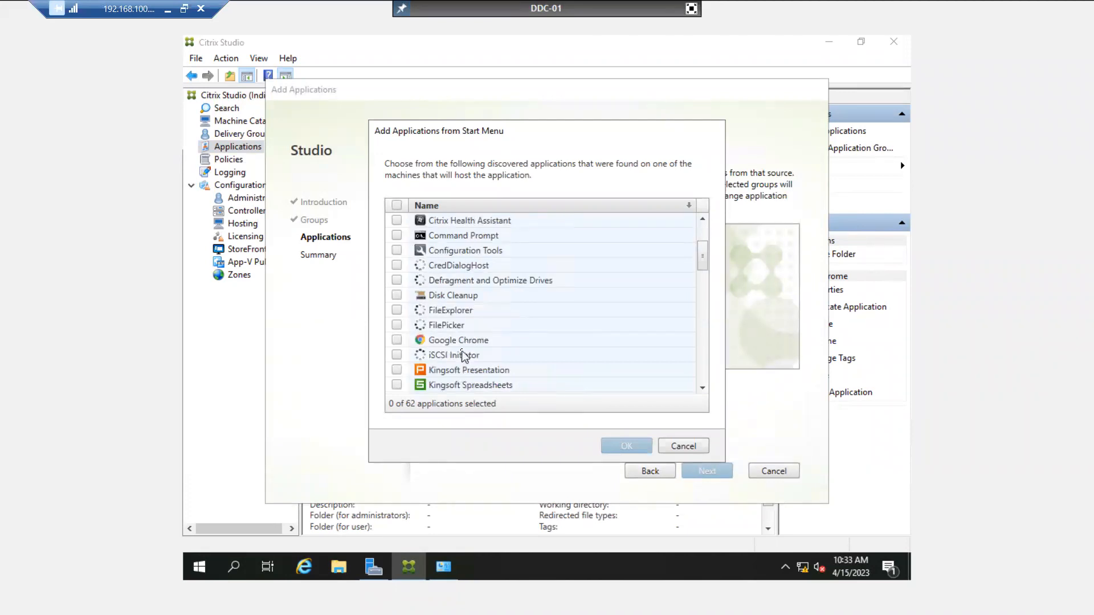
left_click(459, 343)
scroll(459, 342, "down", 4)
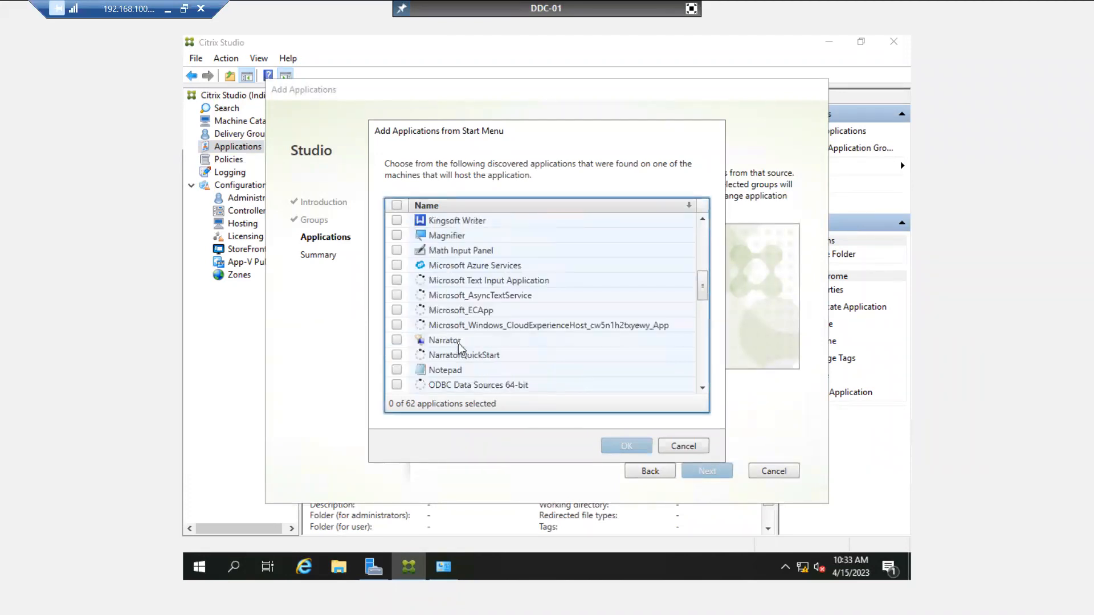
scroll(456, 333, "up", 2)
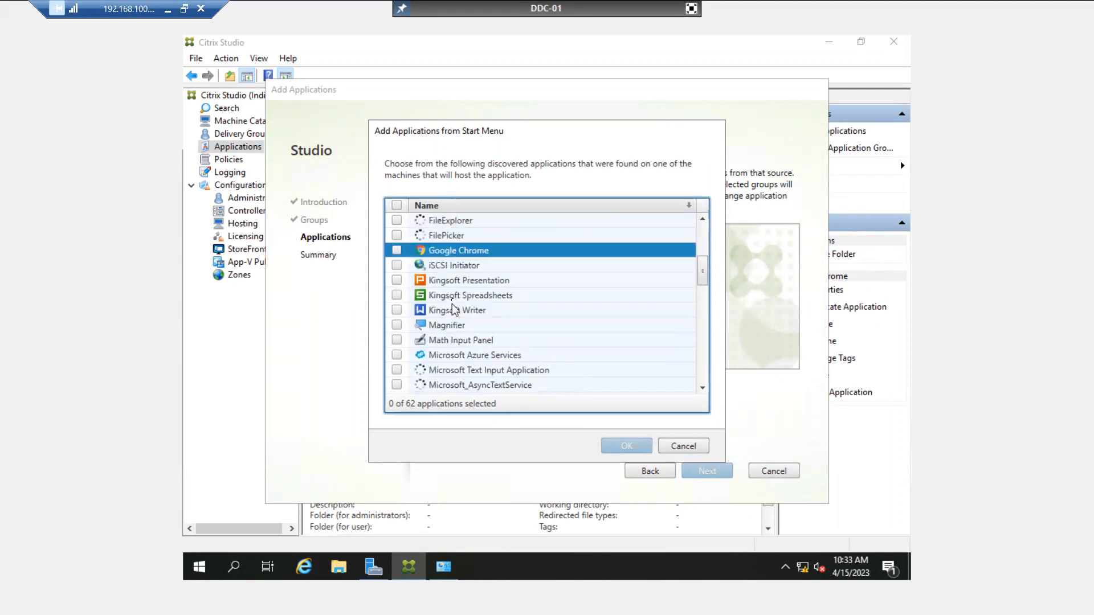
left_click(455, 296)
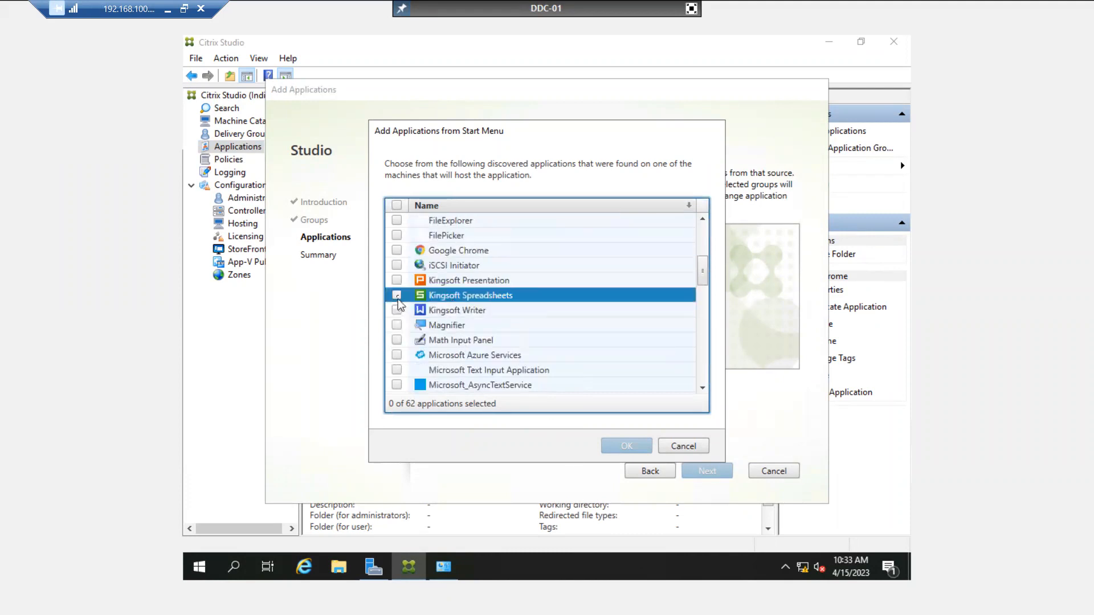
left_click(397, 295)
left_click(629, 443)
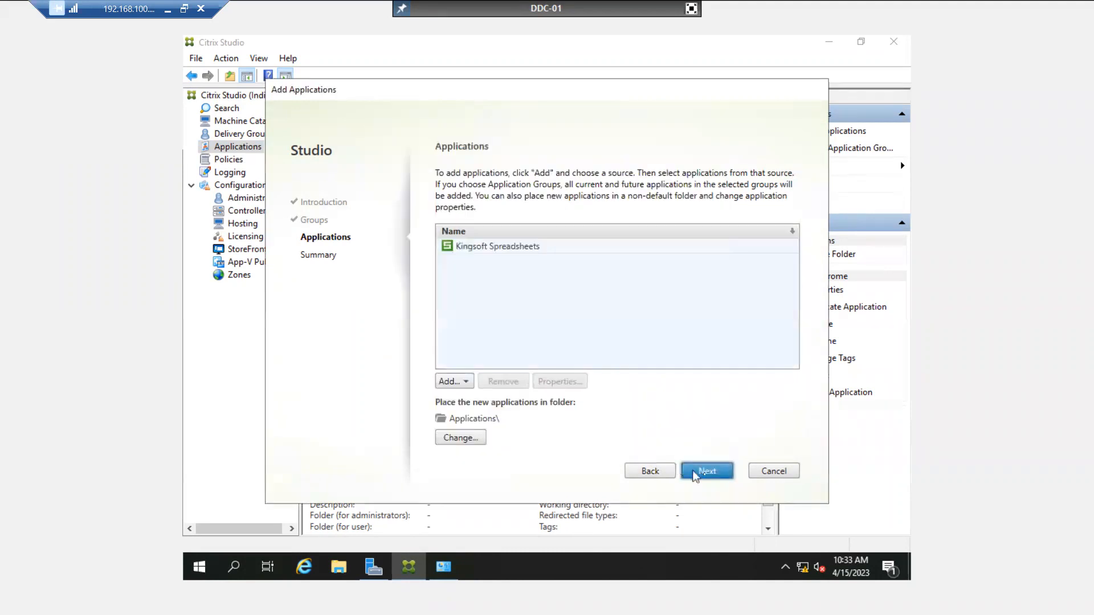
left_click(707, 471)
left_click(707, 471)
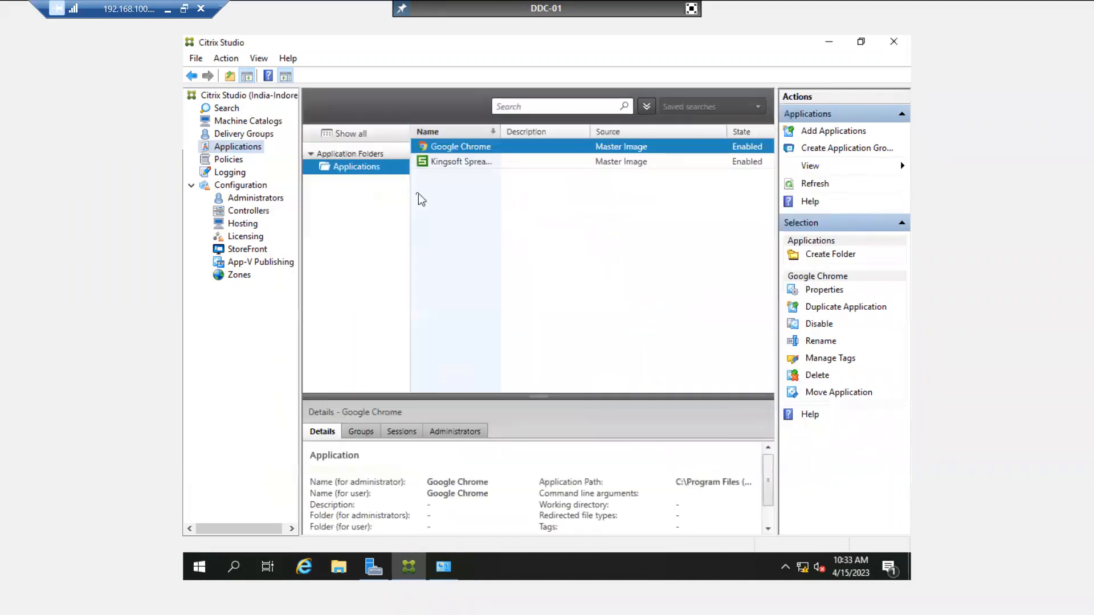
Compare the Kingsoft Spreadsheets and Google Chrome details, then exit full screen.
left_click(464, 159)
left_click(464, 150)
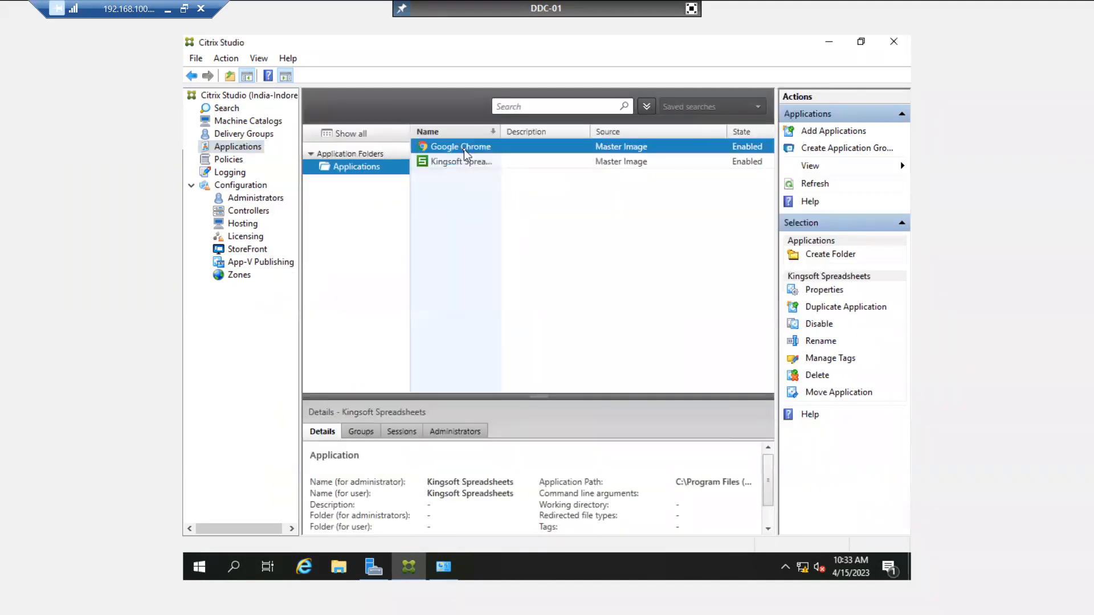
left_click(463, 159)
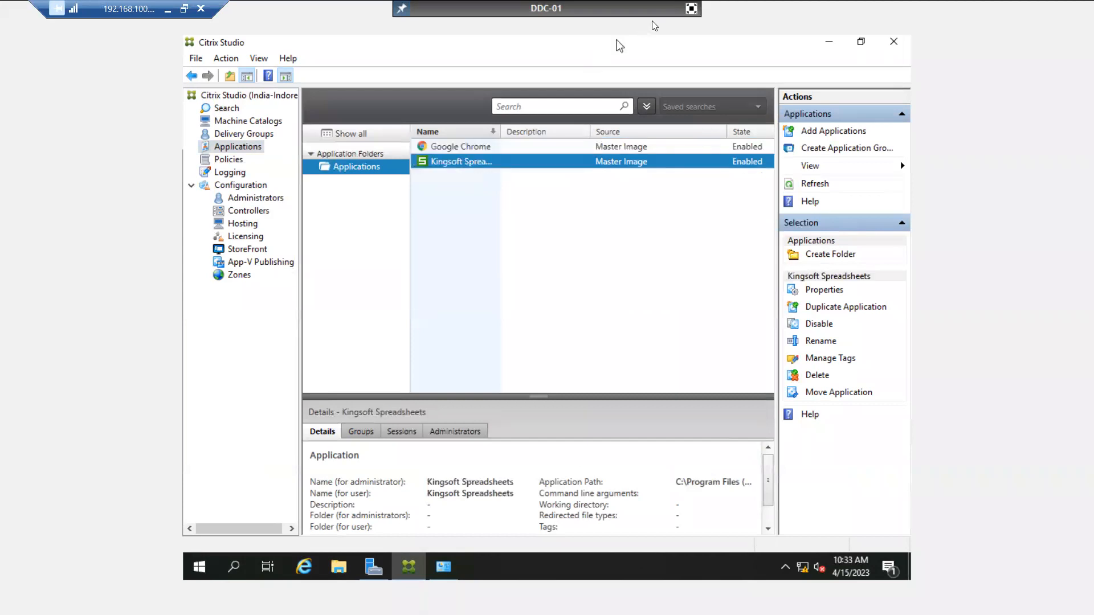
left_click(691, 8)
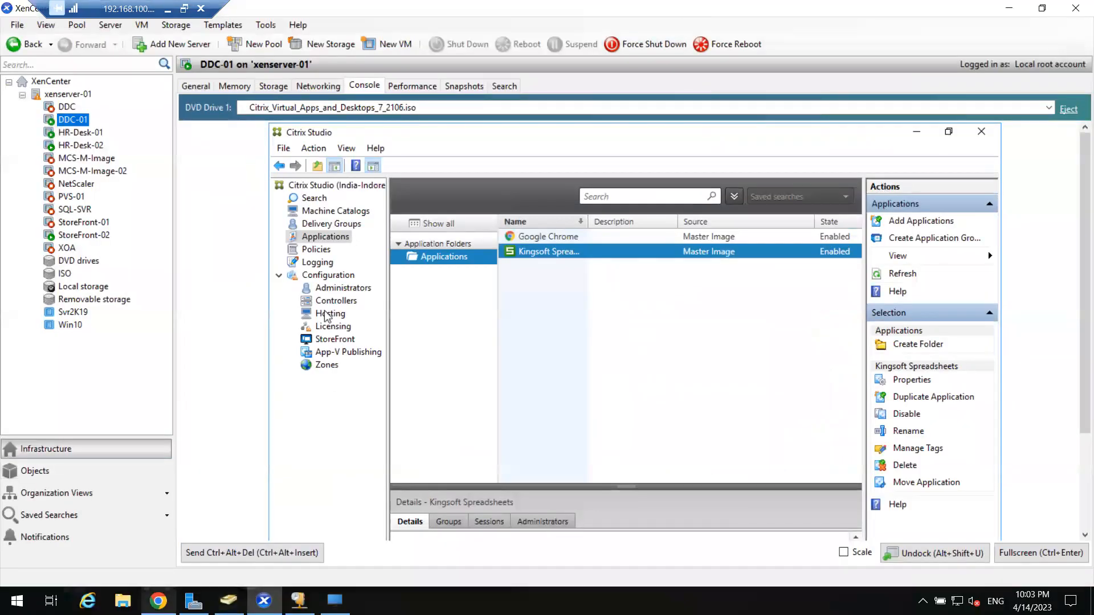
left_click(159, 602)
Reload StoreFront's Apps page and launch Google Chrome, permitting local device use without asking again.
left_click(61, 37)
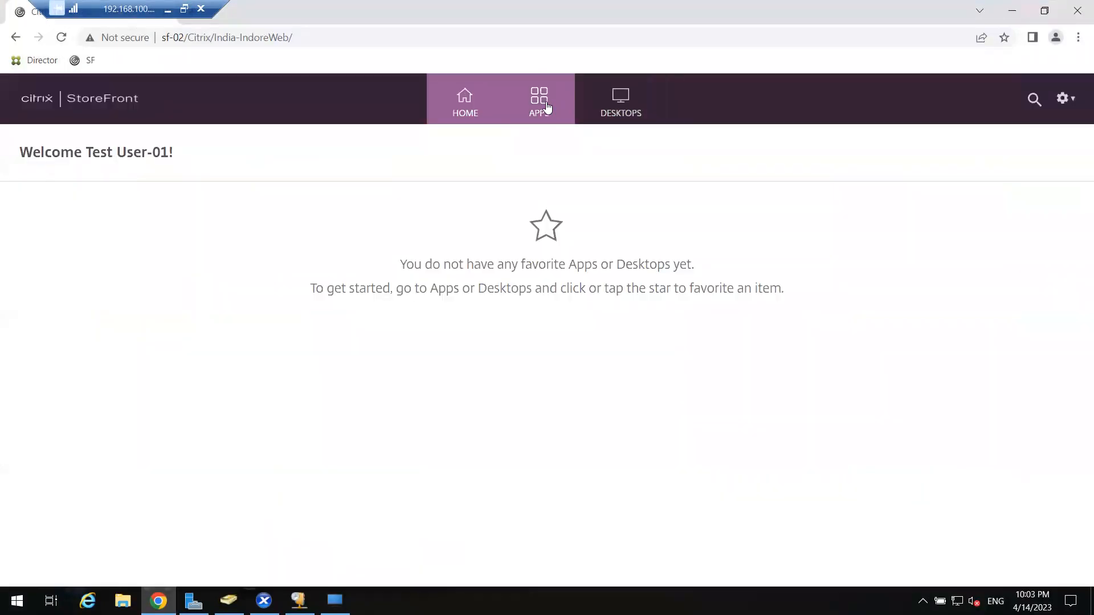
left_click(542, 106)
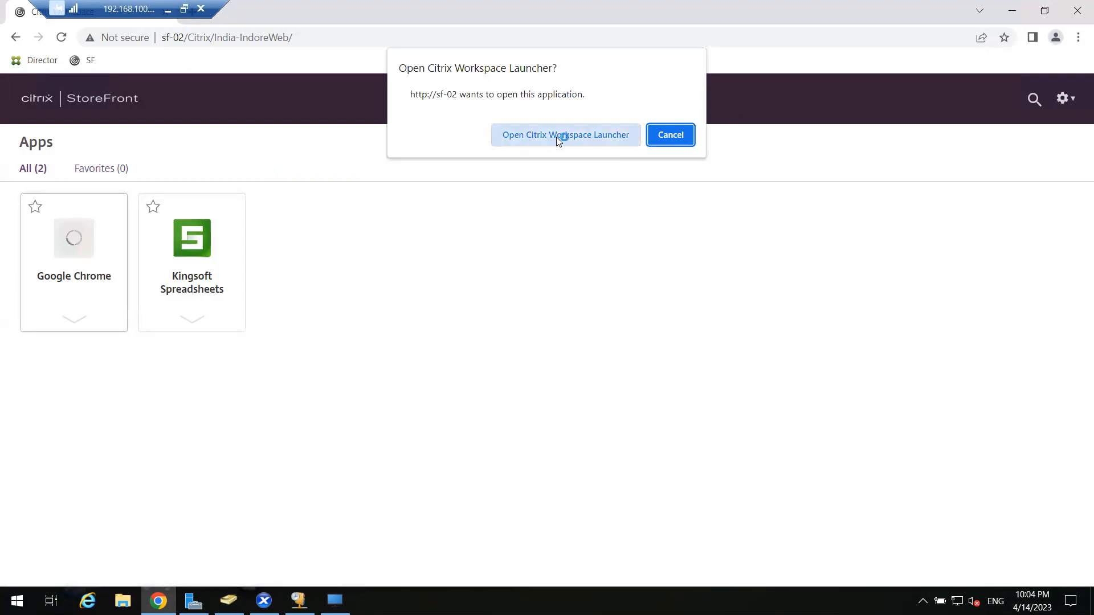
left_click(559, 136)
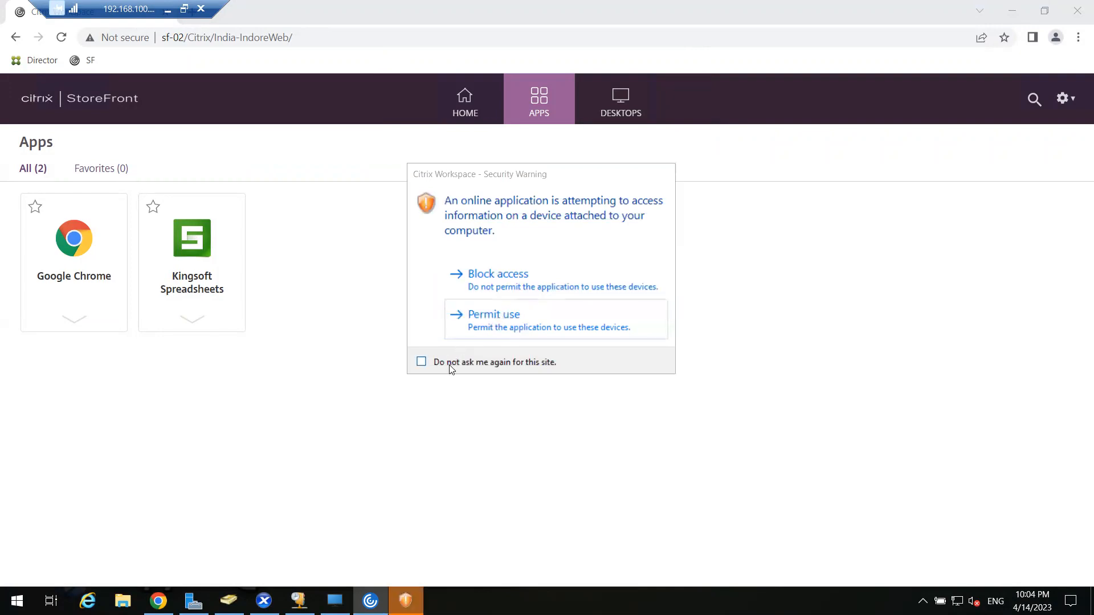
left_click(451, 368)
left_click(484, 305)
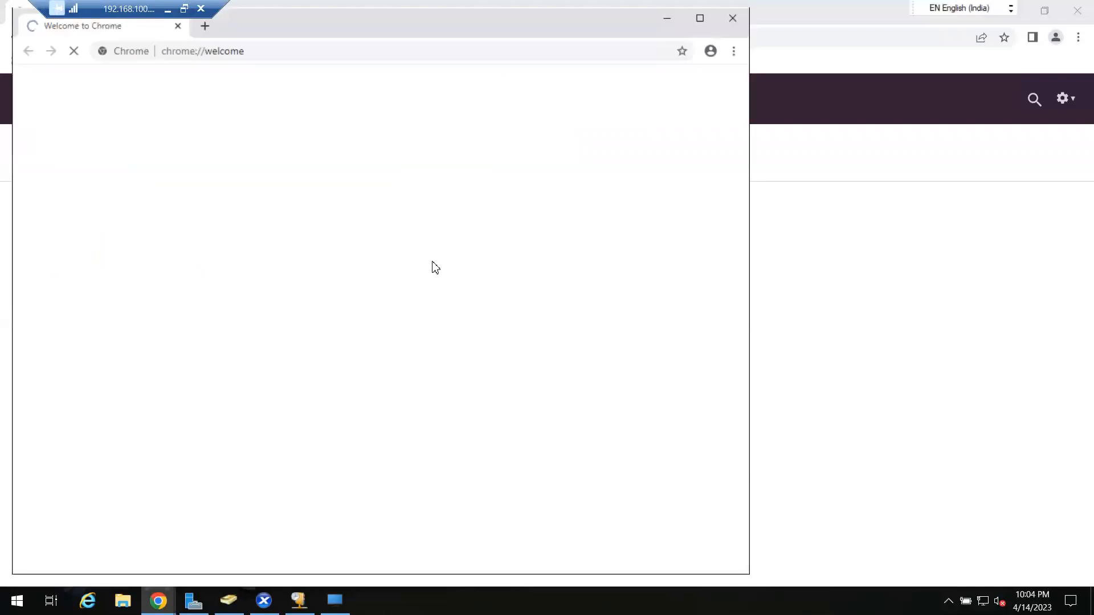
Close the remote Google Chrome window and minimize the HR-Desk desktop.
left_click(730, 18)
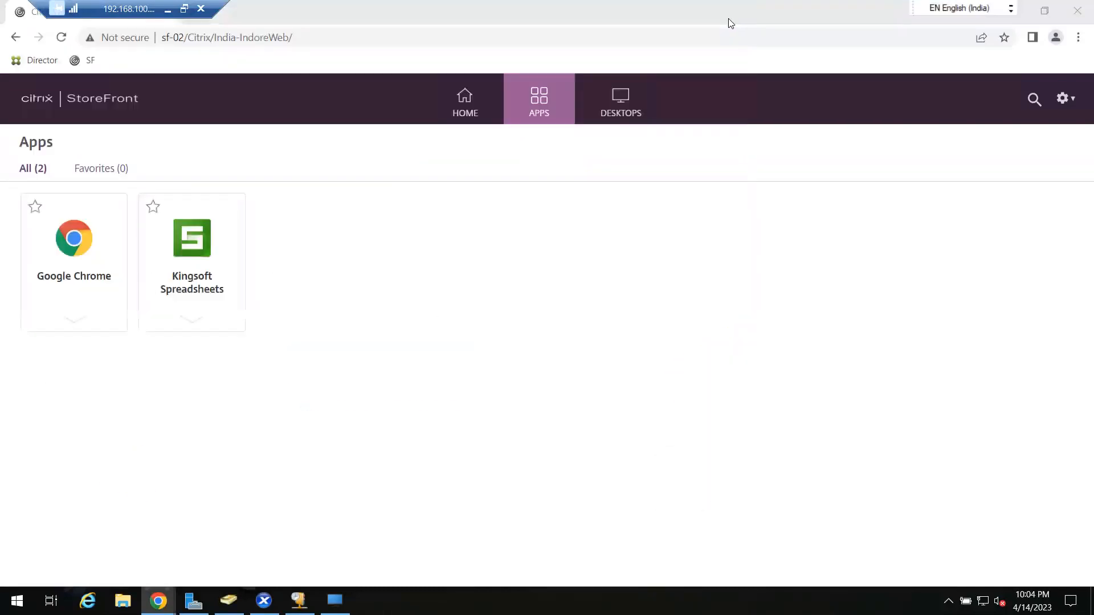
left_click(334, 600)
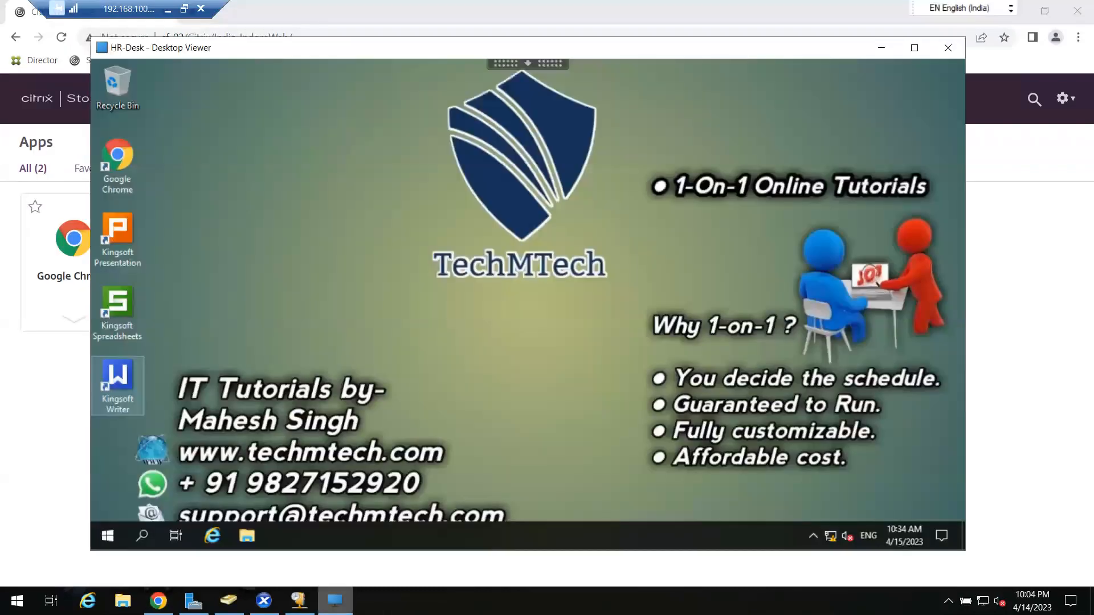
left_click(334, 600)
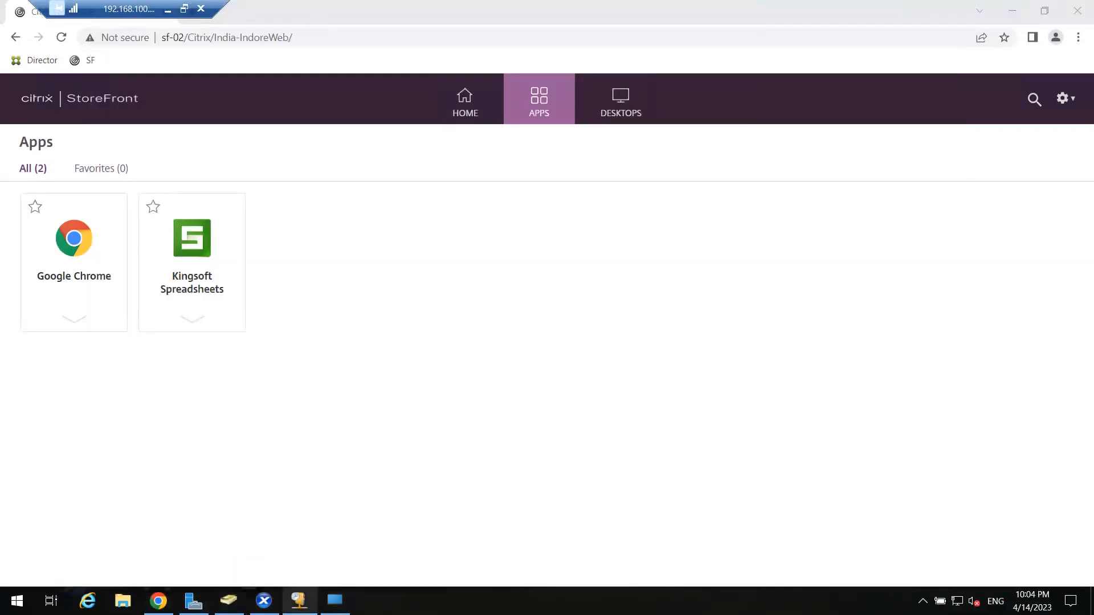
Begin a new Add Applications wizard for HR-Team and choose to add an application manually.
left_click(264, 600)
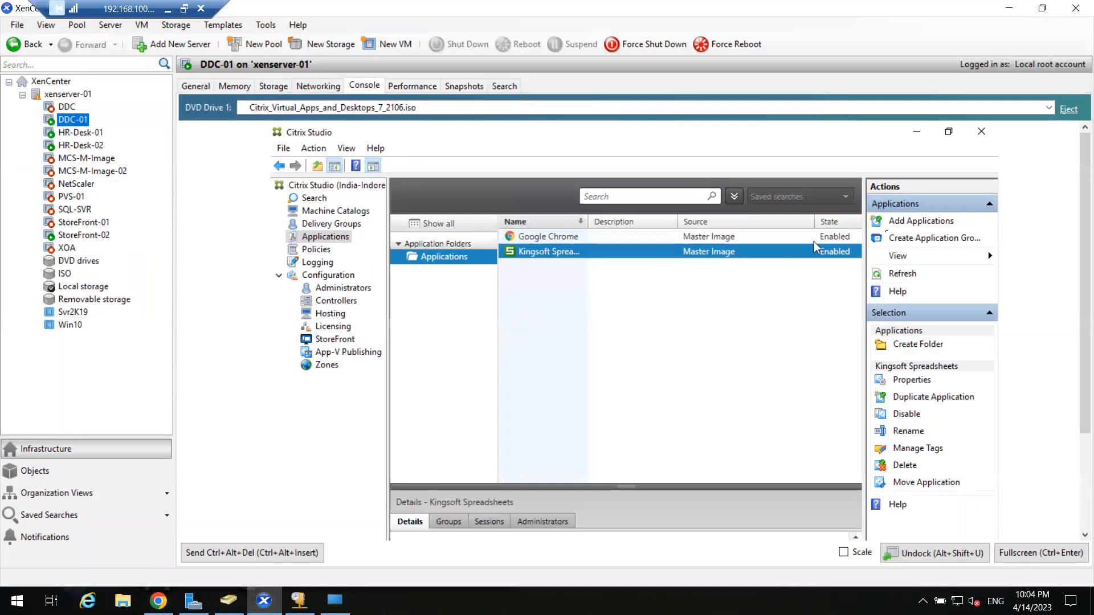
left_click(887, 225)
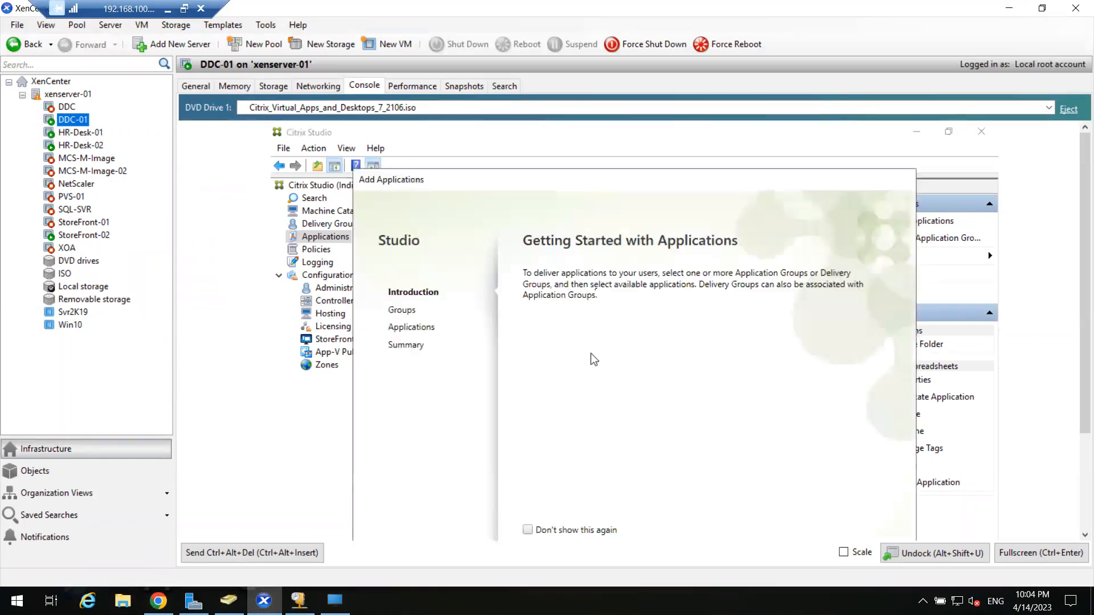
left_click(1041, 553)
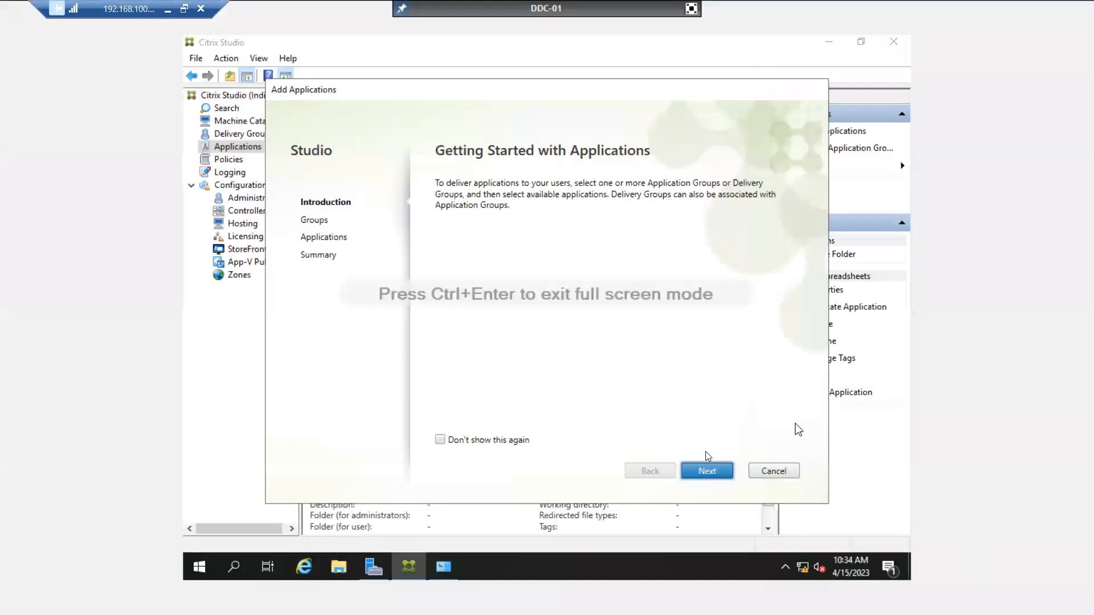
left_click(710, 469)
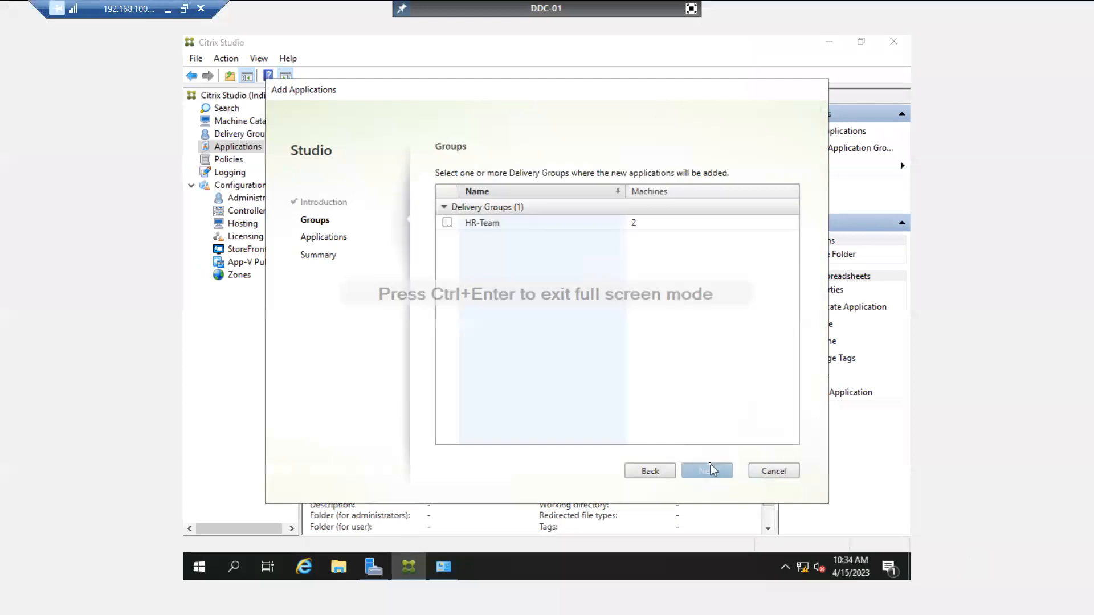
left_click(447, 223)
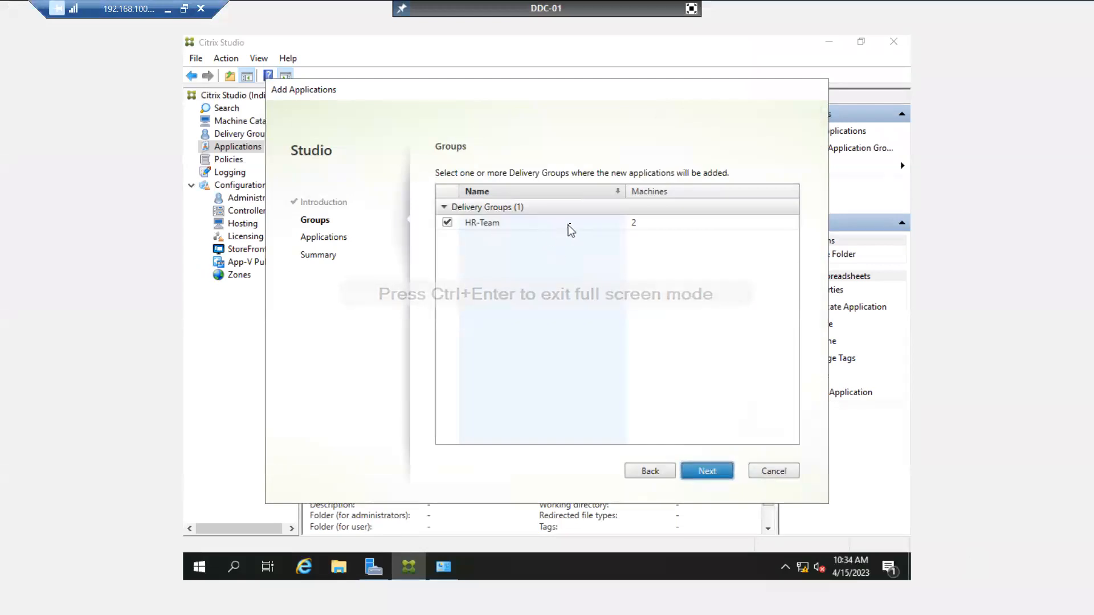
left_click(709, 473)
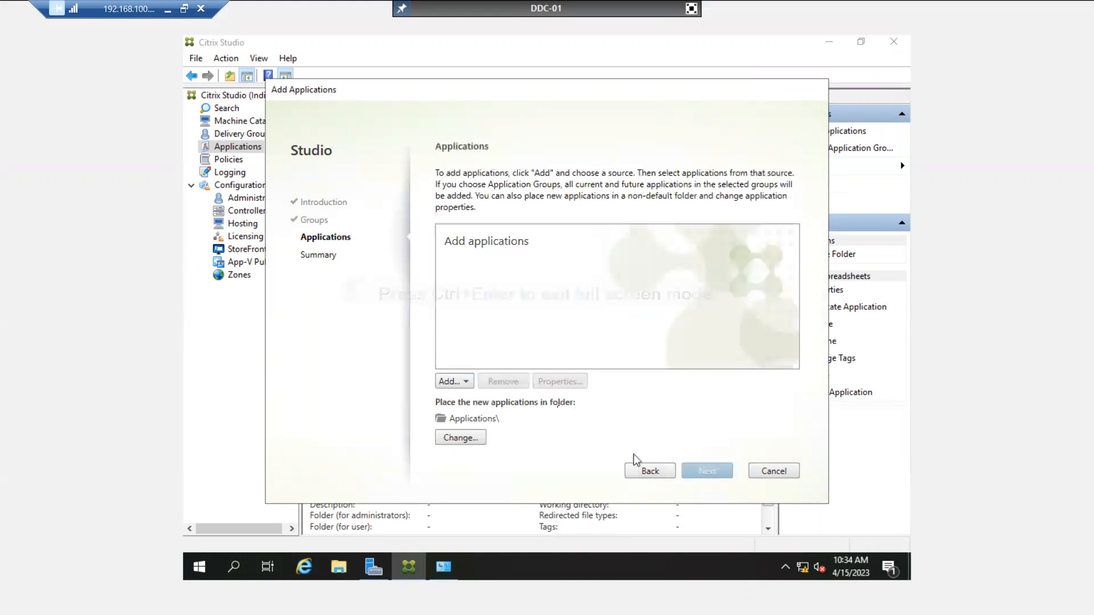
left_click(450, 382)
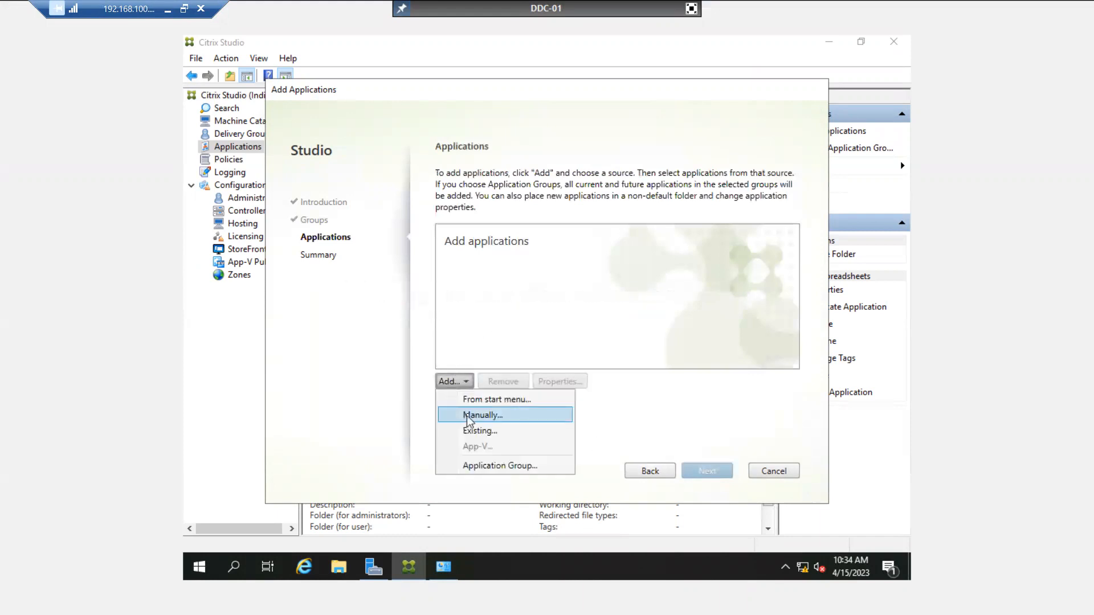
left_click(467, 415)
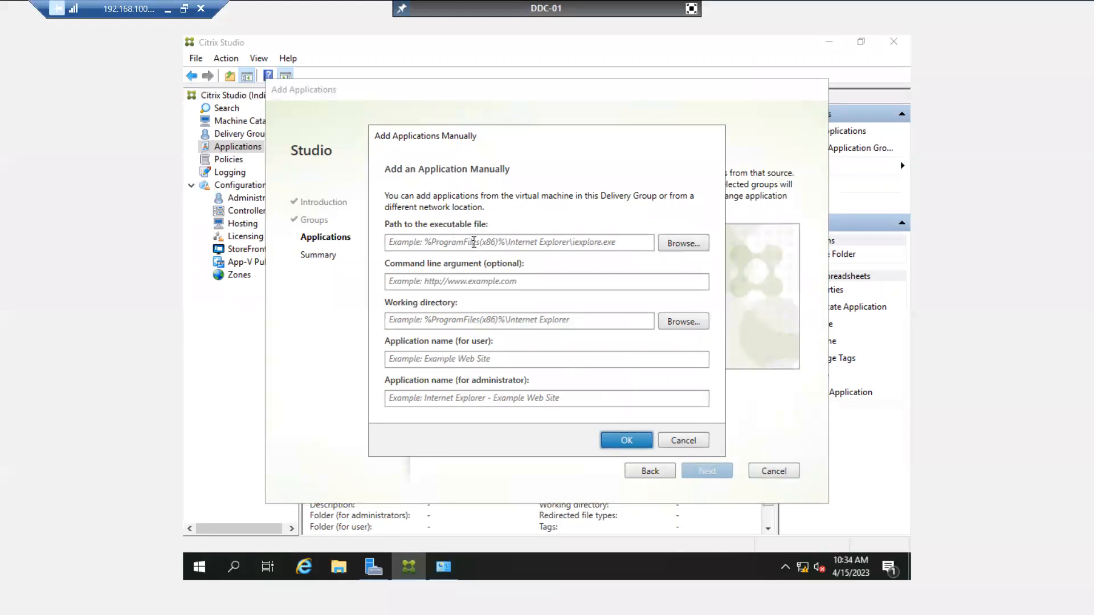
Start on the executable path field and open the file browser.
left_click(474, 242)
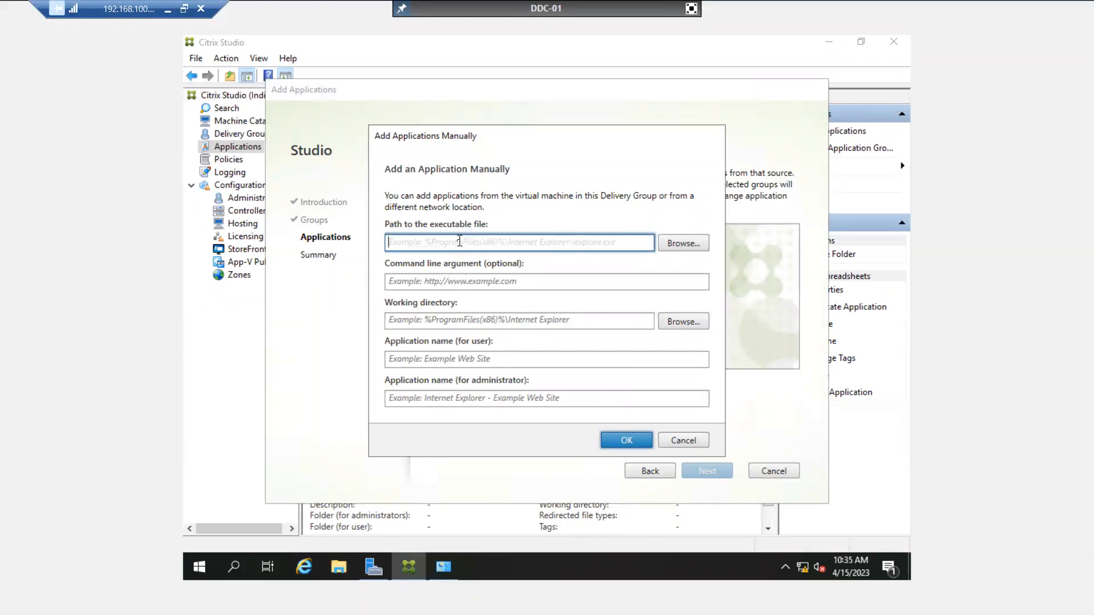
left_click(465, 281)
left_click(469, 243)
left_click(682, 243)
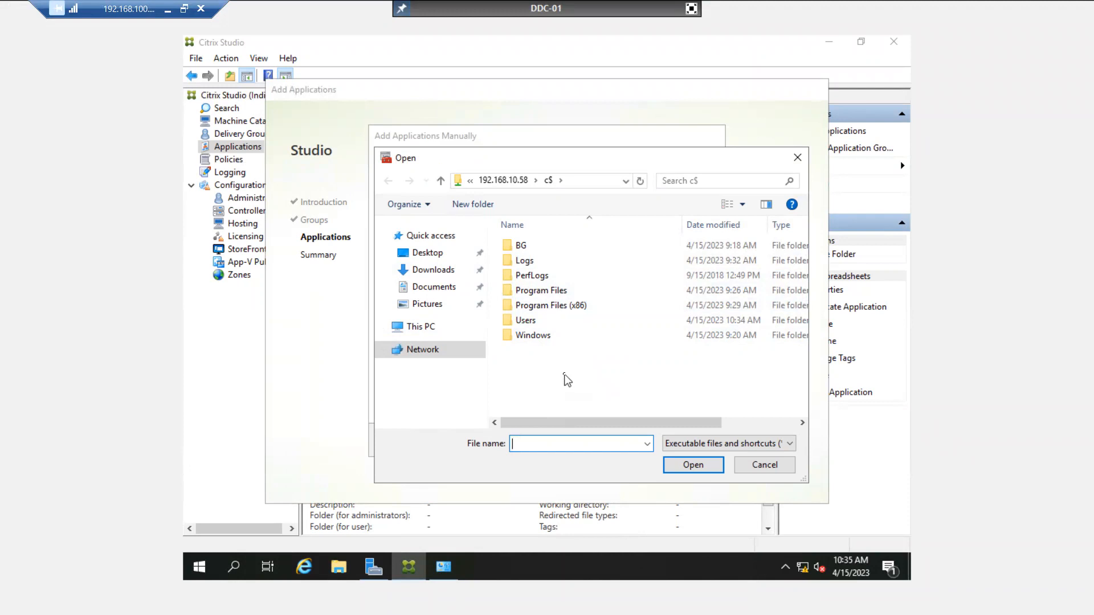
Navigate to Windows\System32 and pick cmd.exe as the application executable.
double_click(565, 340)
scroll(563, 337, "down", 15)
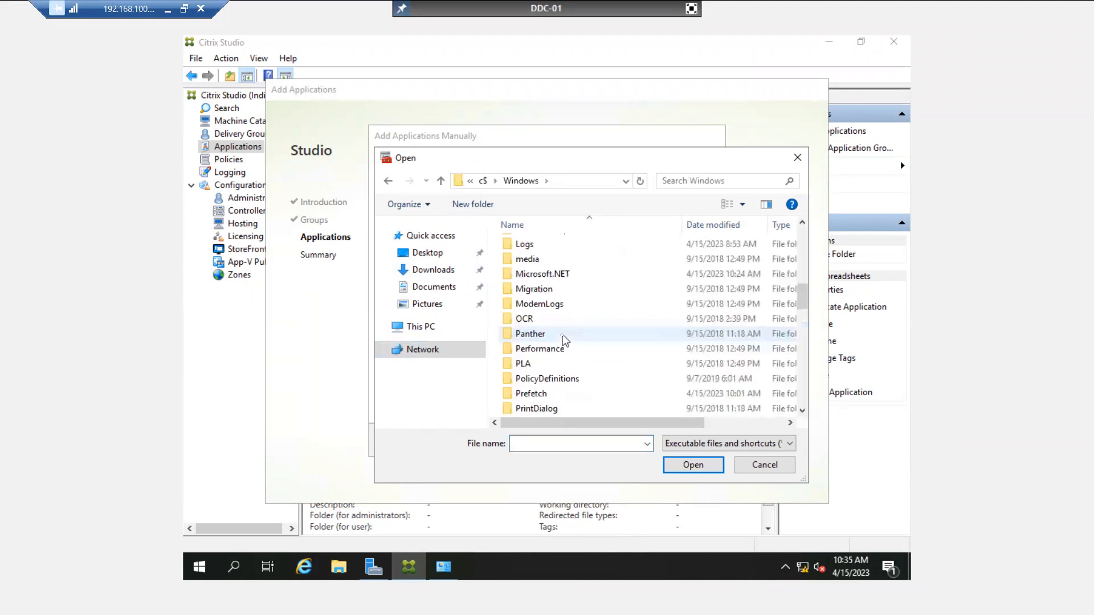
scroll(563, 338, "down", 3)
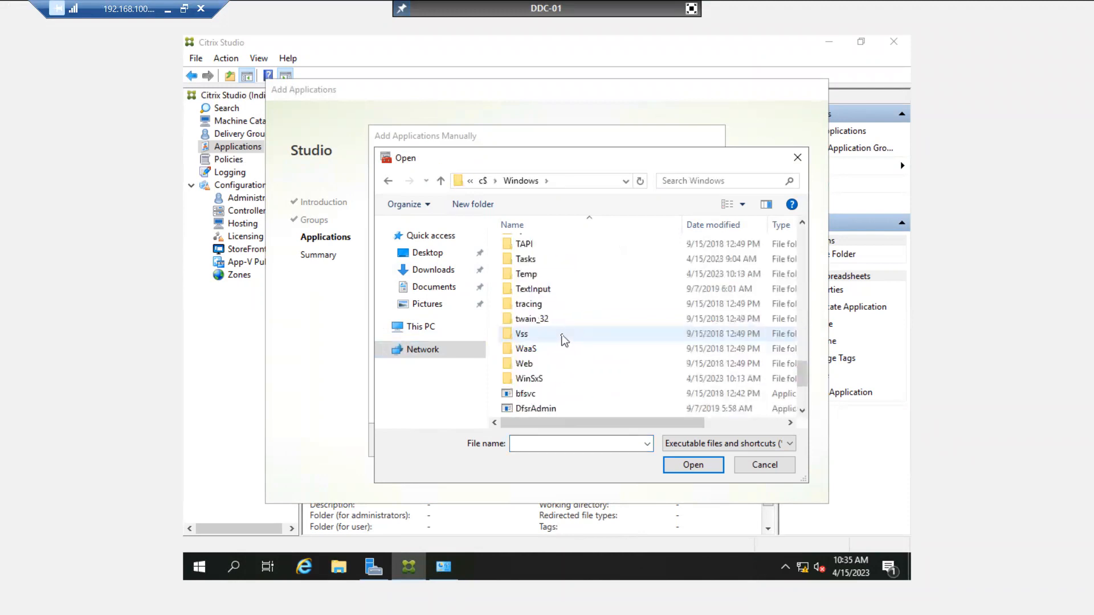
scroll(564, 340, "down", 3)
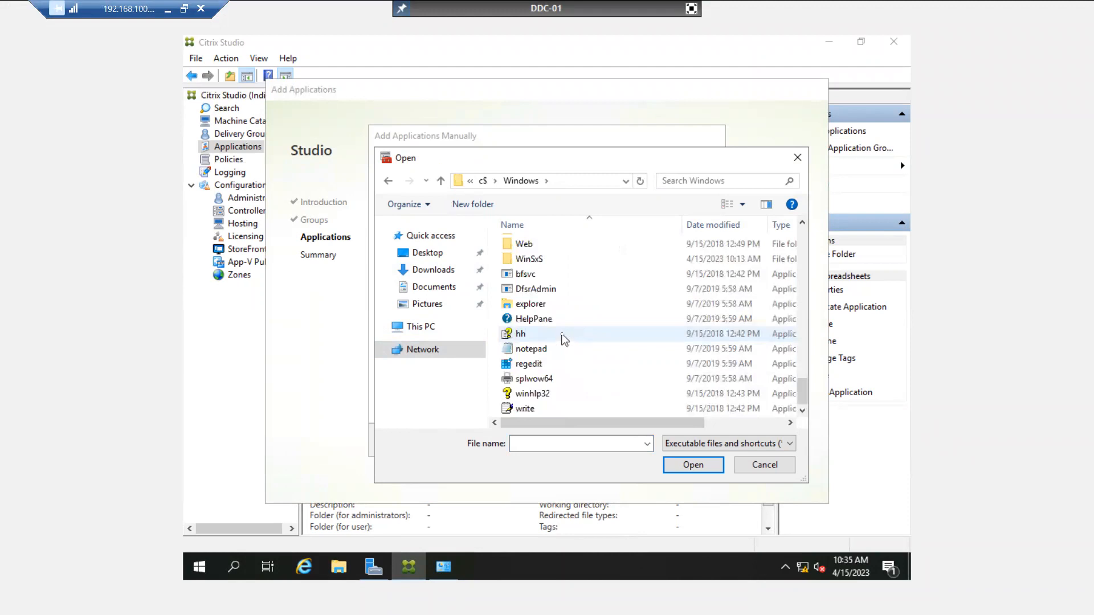
scroll(564, 340, "up", 6)
scroll(562, 336, "down", 6)
scroll(559, 334, "up", 9)
scroll(556, 345, "down", 3)
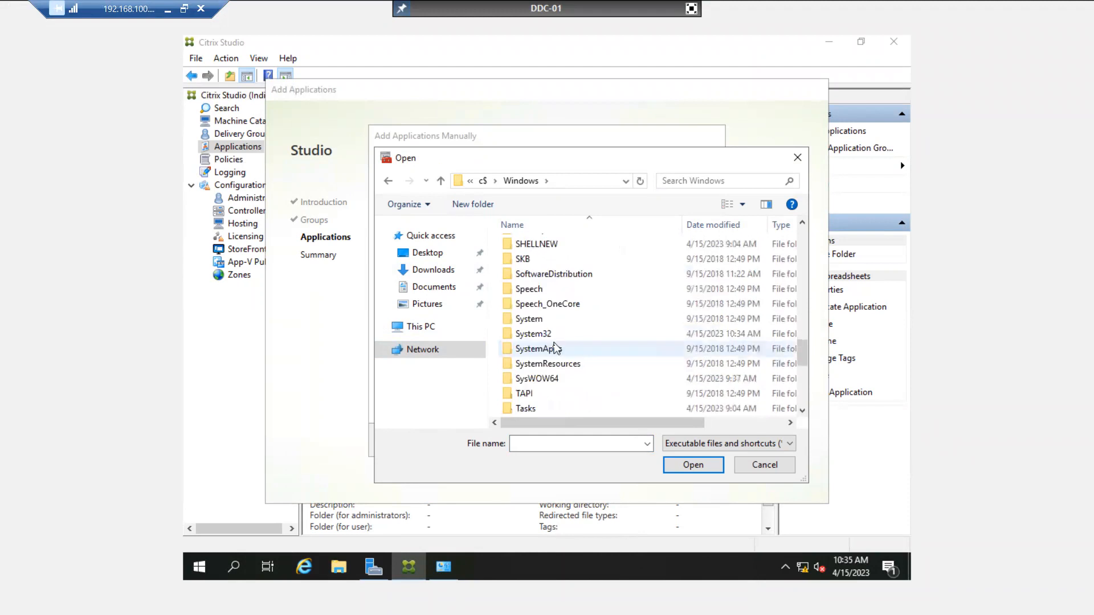
double_click(553, 335)
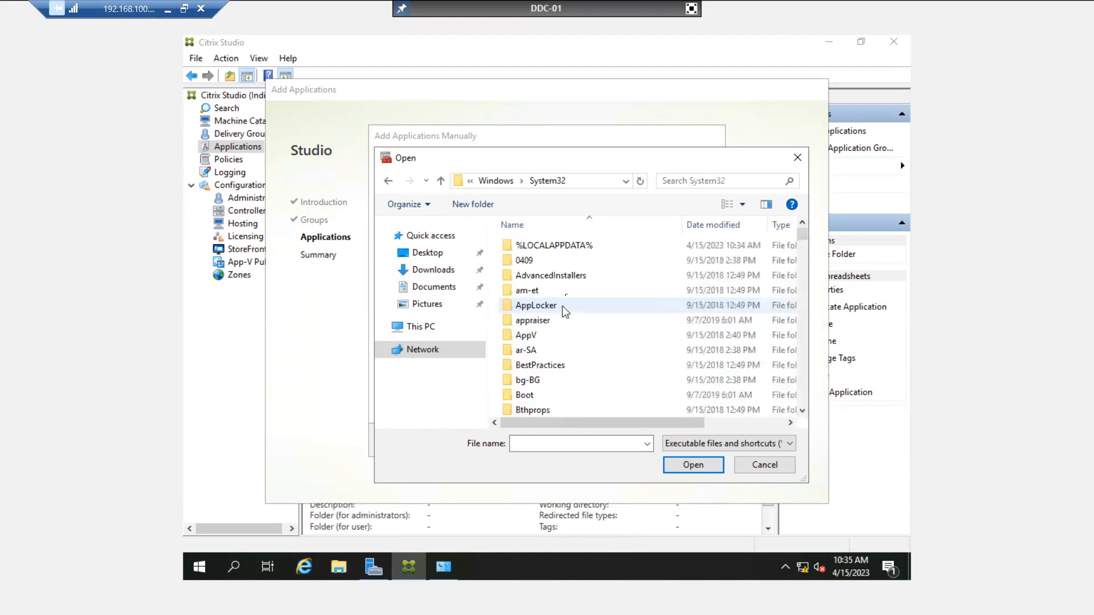
scroll(566, 292, "down", 6)
scroll(566, 292, "down", 20)
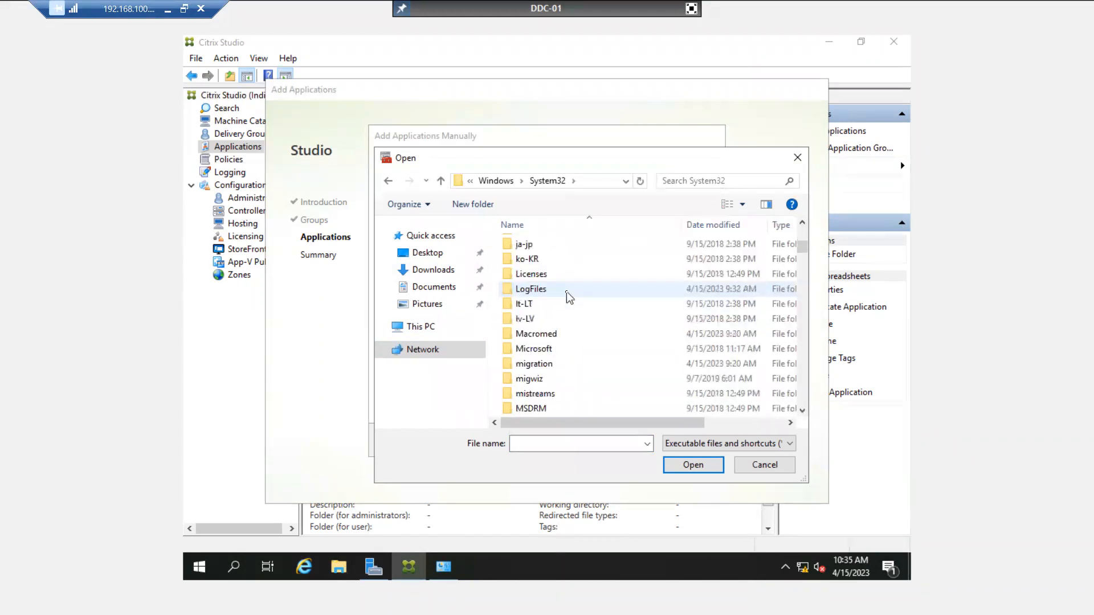
scroll(563, 293, "down", 16)
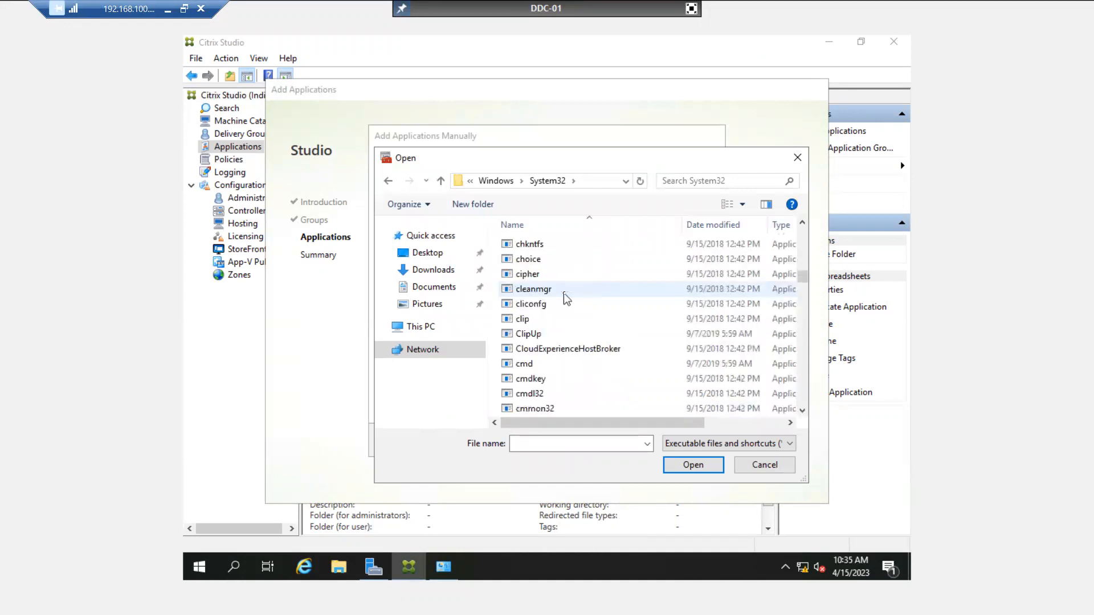
left_click(536, 368)
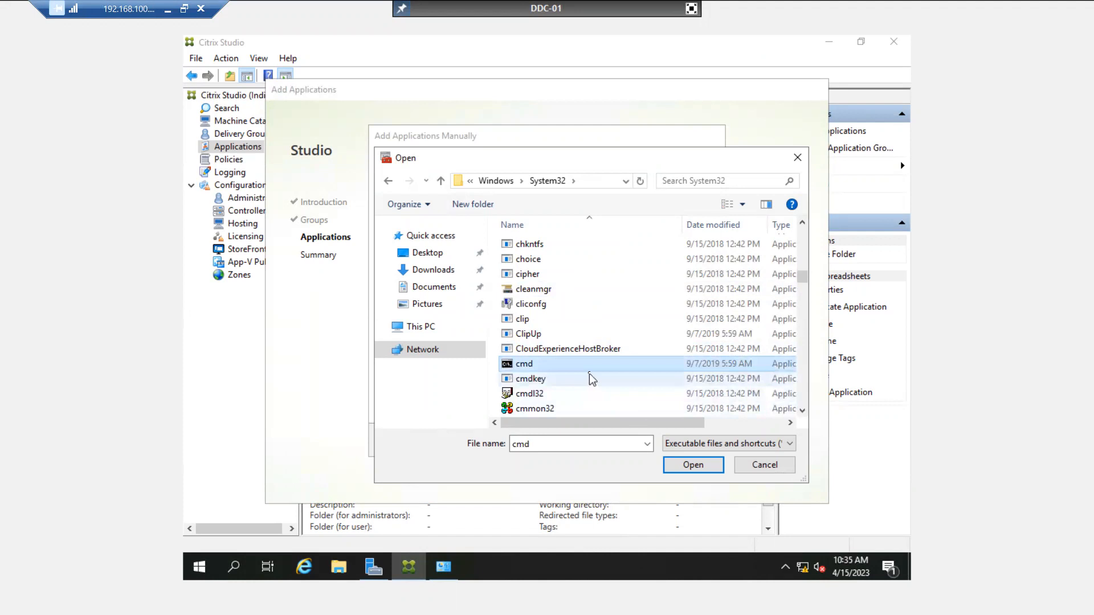
left_click(690, 466)
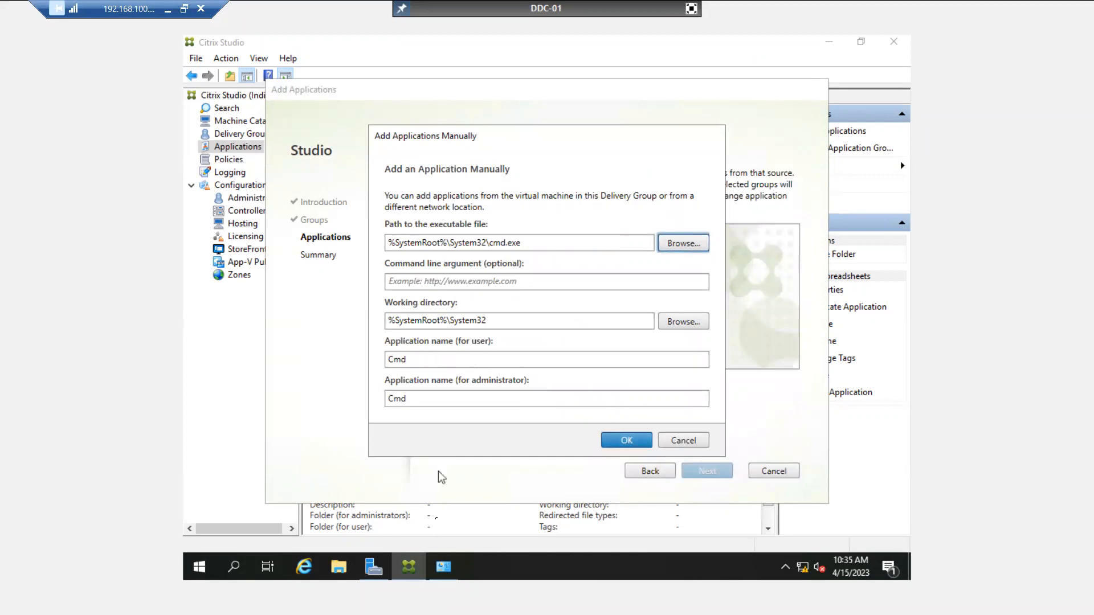
left_click(344, 574)
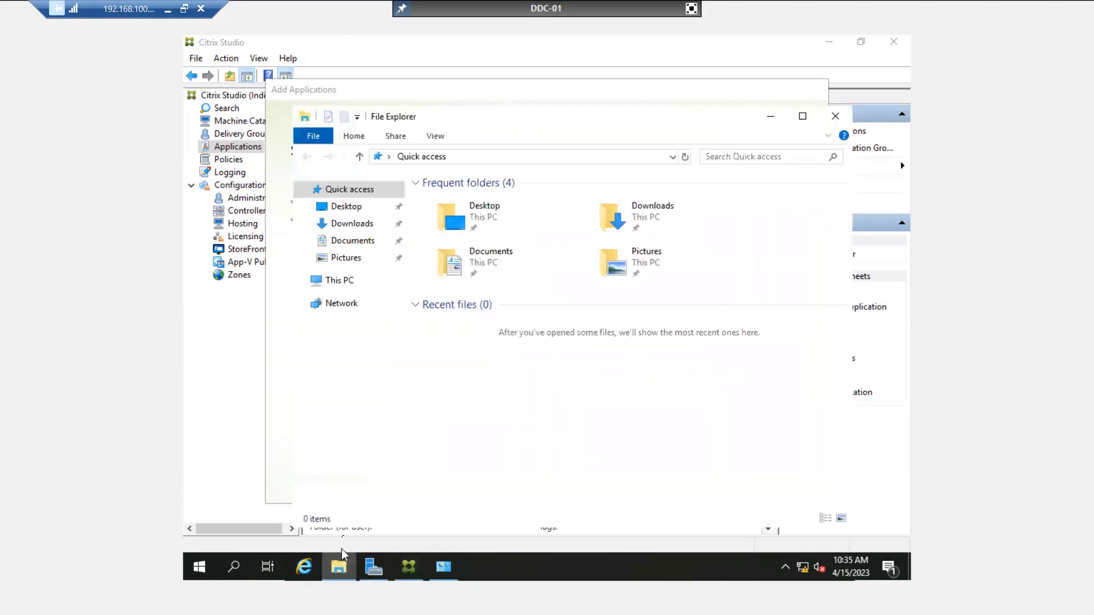
left_click(340, 280)
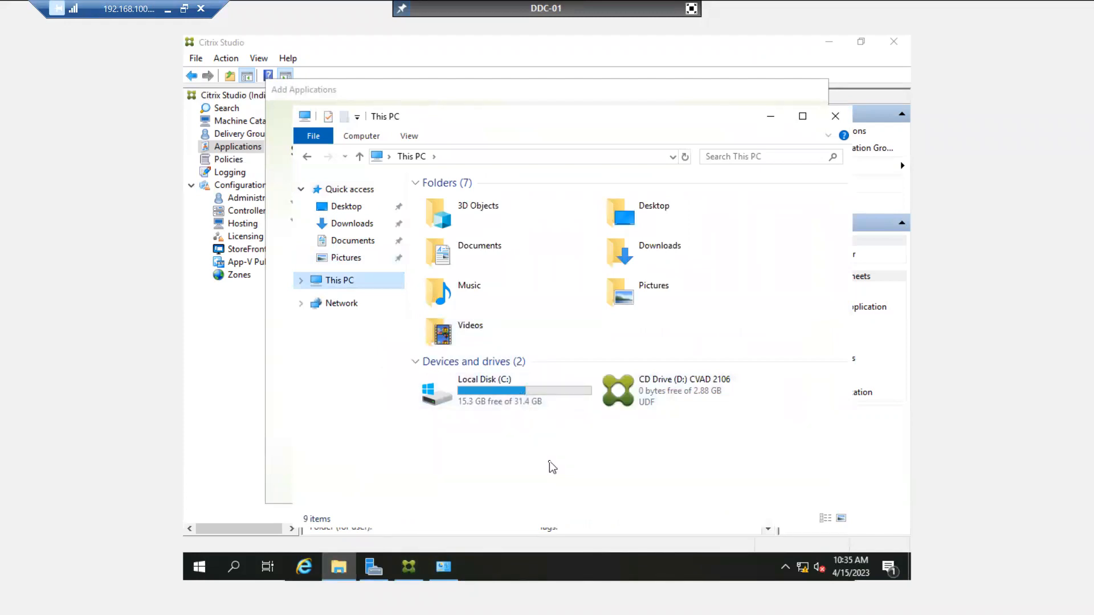
double_click(529, 398)
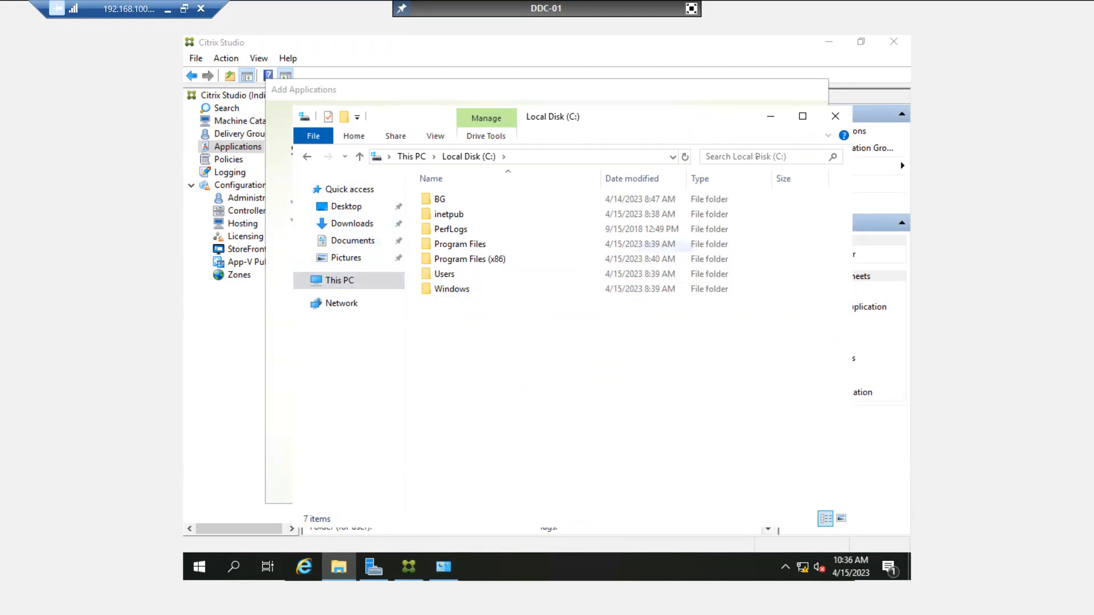
left_click(837, 117)
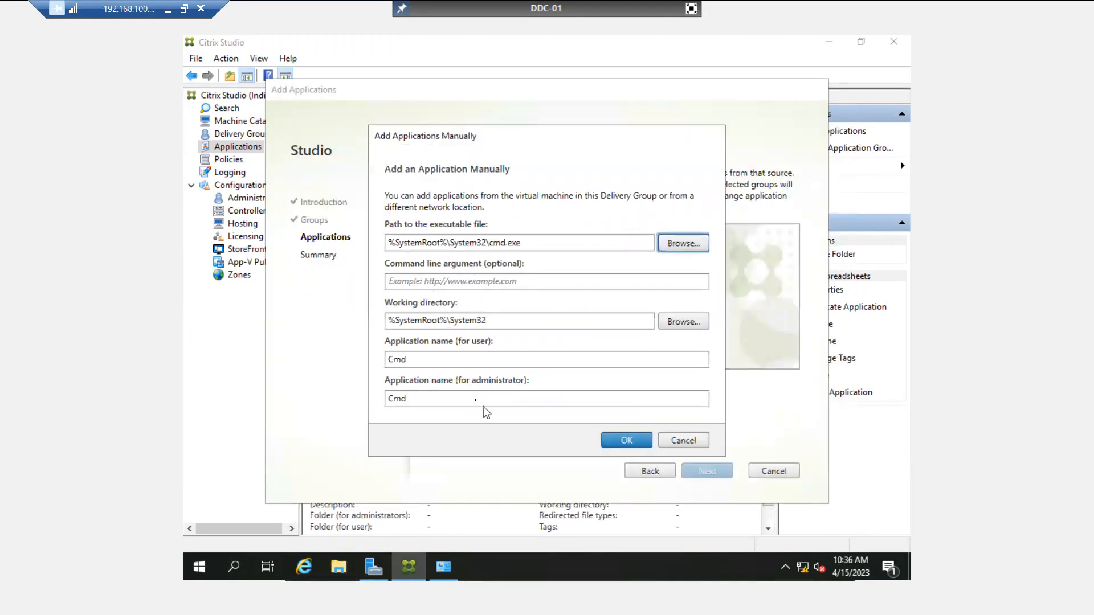
Replace the user-facing name Cmd with a custom name and confirm the manual addition.
left_click(433, 359)
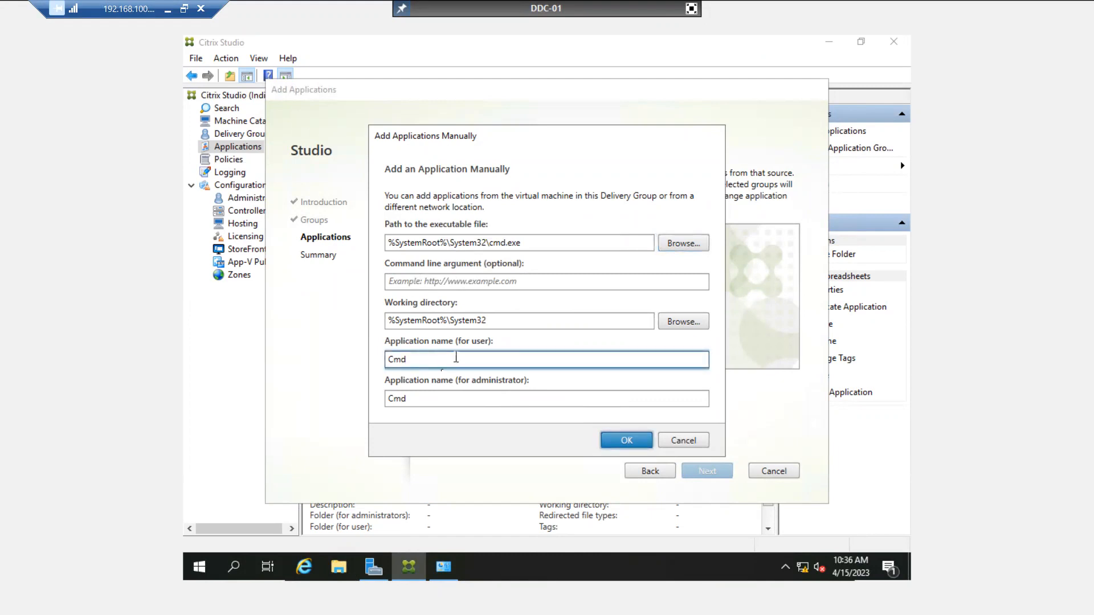
left_click(437, 400)
left_click_drag(422, 359, 378, 360)
type("Mahesh")
left_click(626, 436)
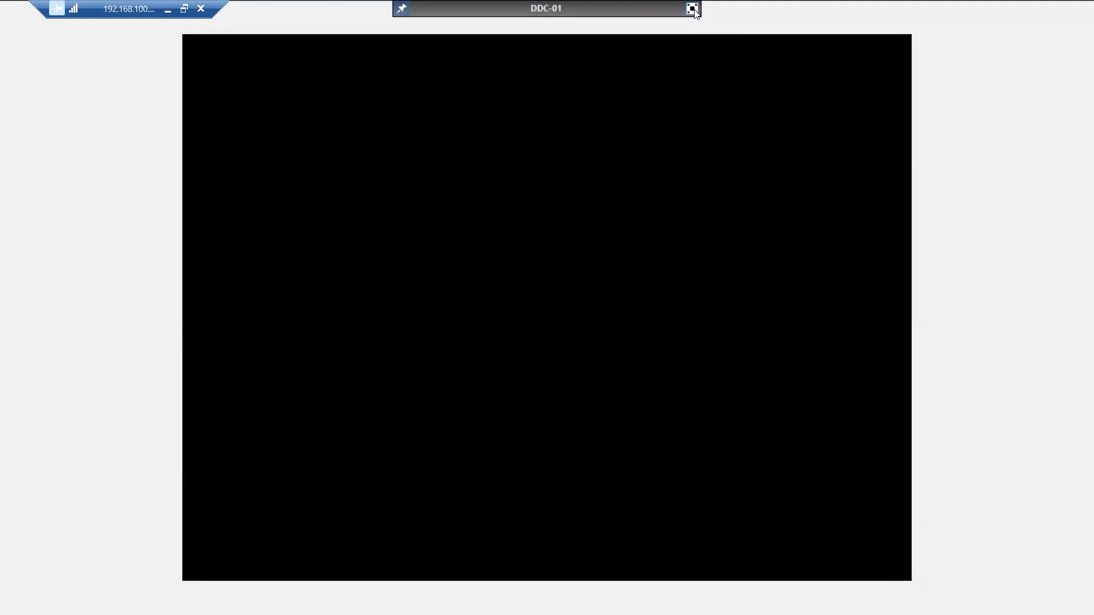
Exit full screen, start DDC-01, and minimize XenCenter, StoreFront, DHCP and Server Manager.
left_click(692, 8)
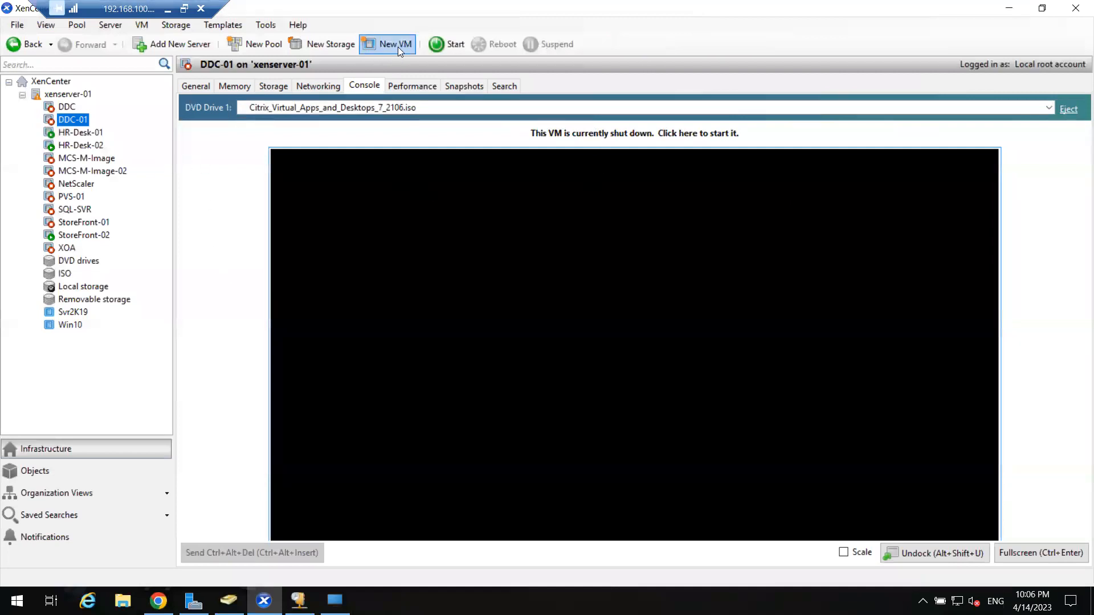
left_click(446, 46)
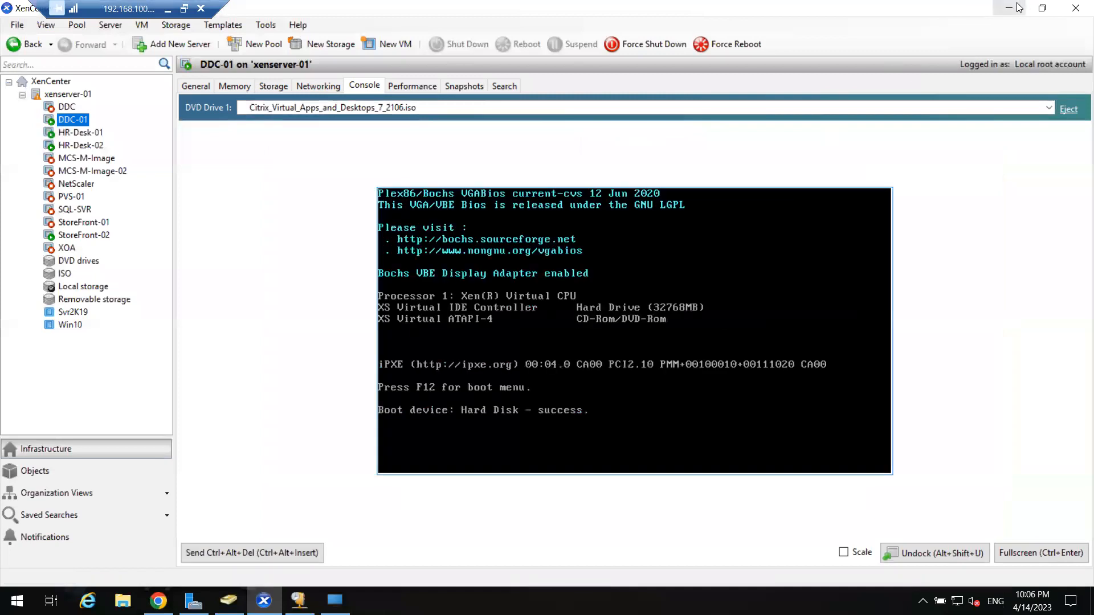
left_click(1016, 7)
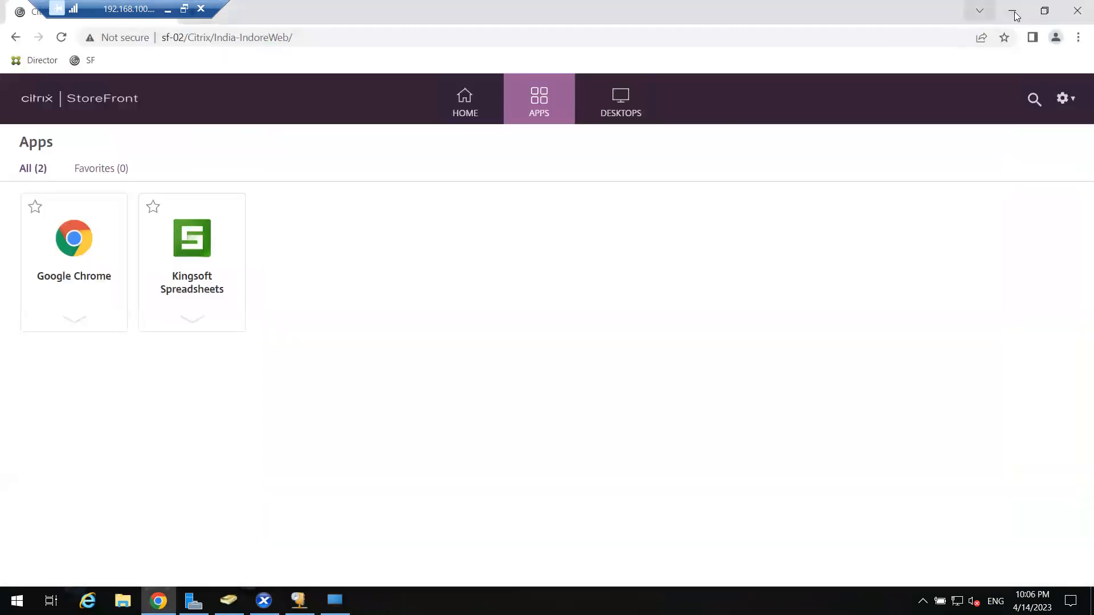
left_click(1025, 10)
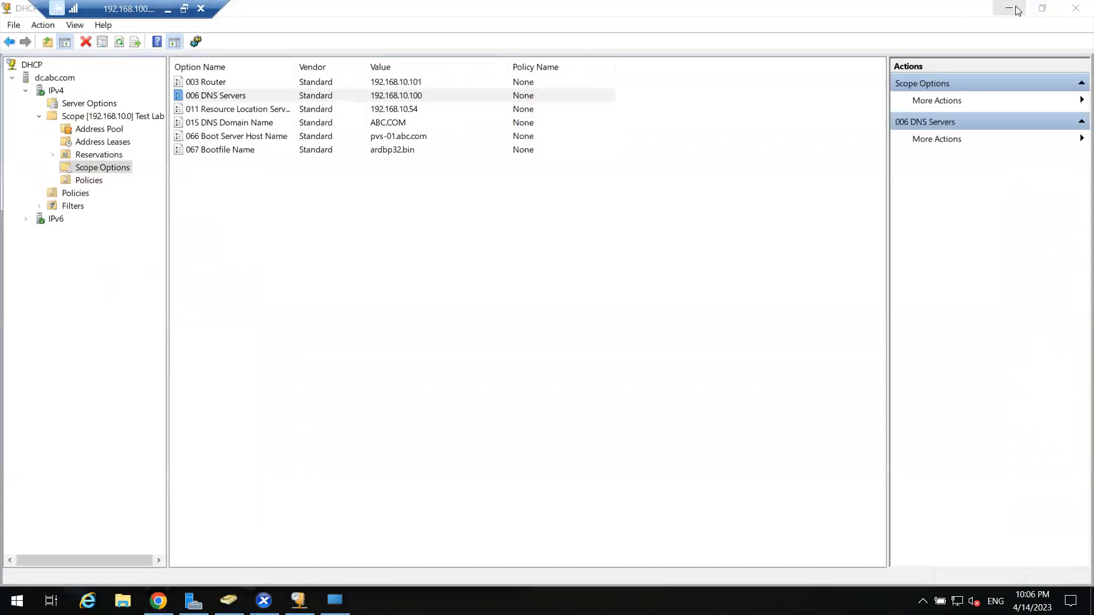
left_click(1013, 9)
left_click(1010, 8)
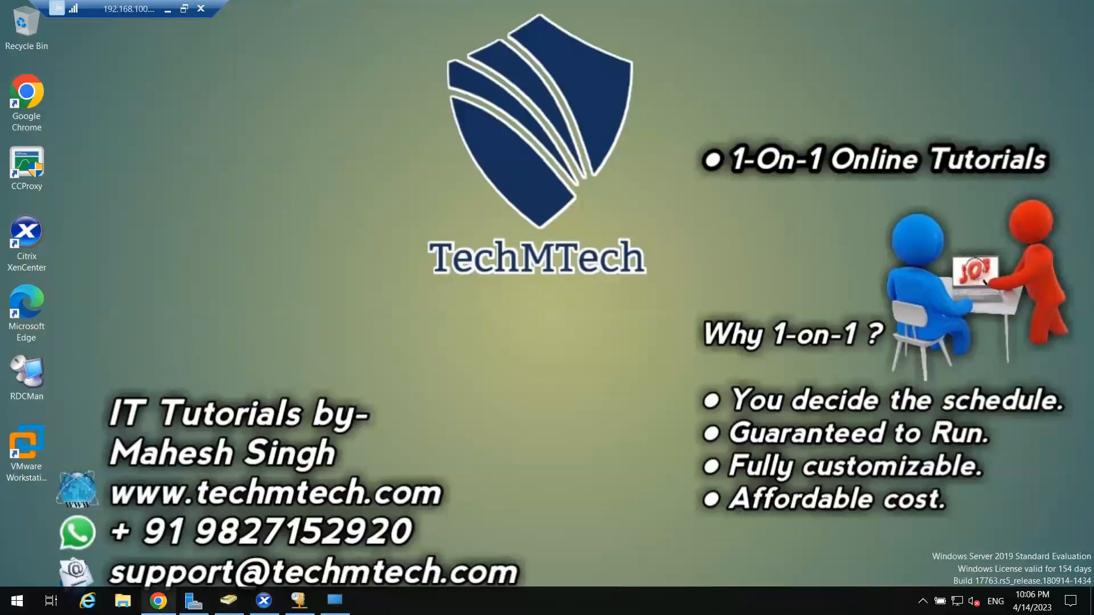
Launch torbrowser-install-win64-12.0.3_ALL from C:\Soft, accept its language, and minimize Explorer.
left_click(123, 600)
double_click(194, 206)
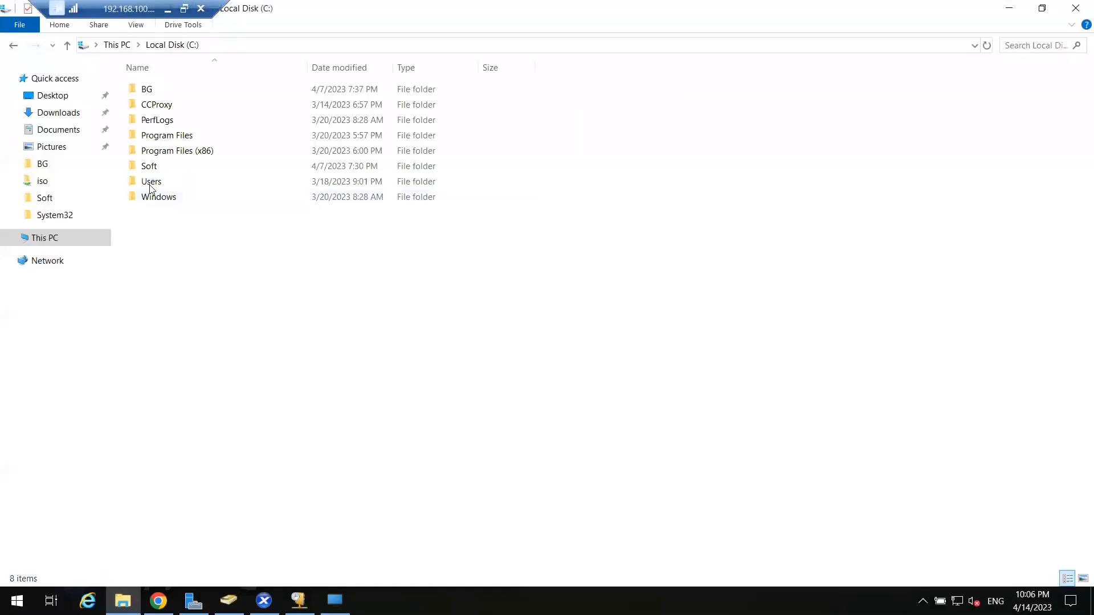
double_click(162, 166)
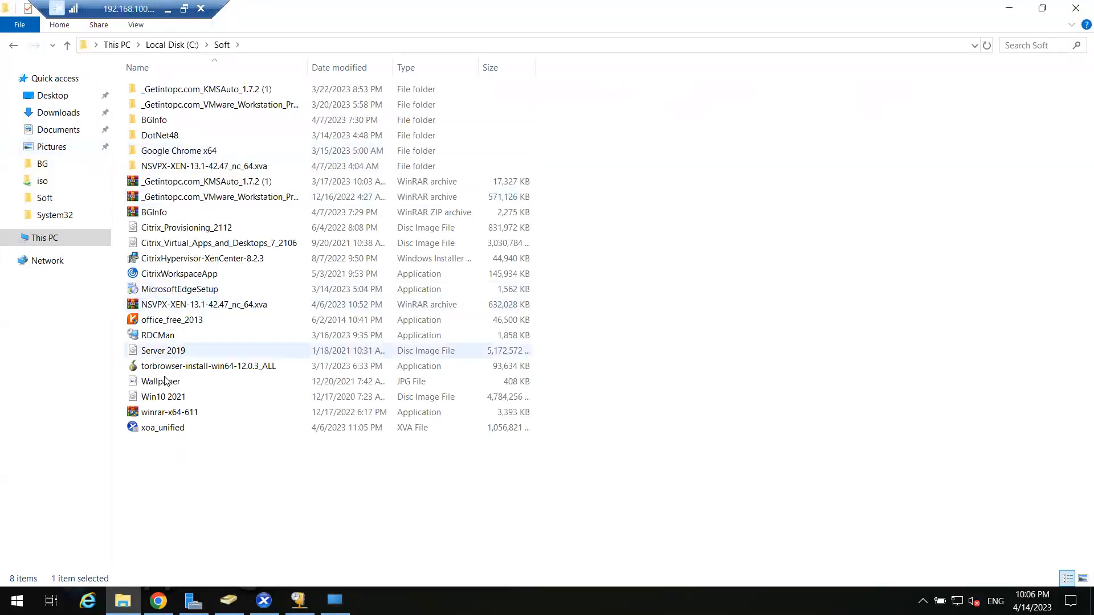
left_click(194, 367)
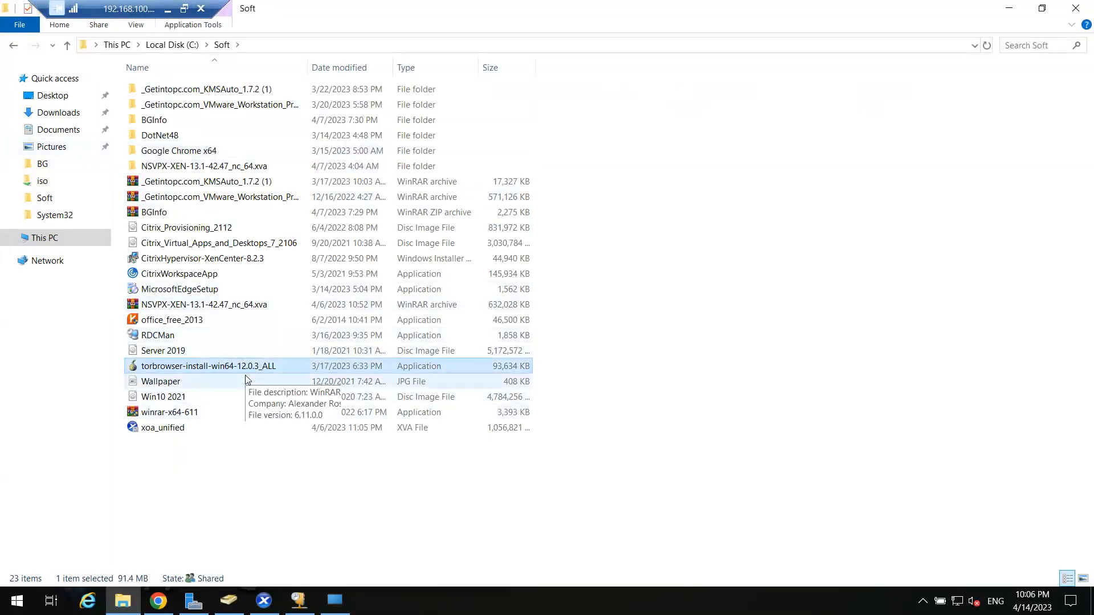
double_click(211, 368)
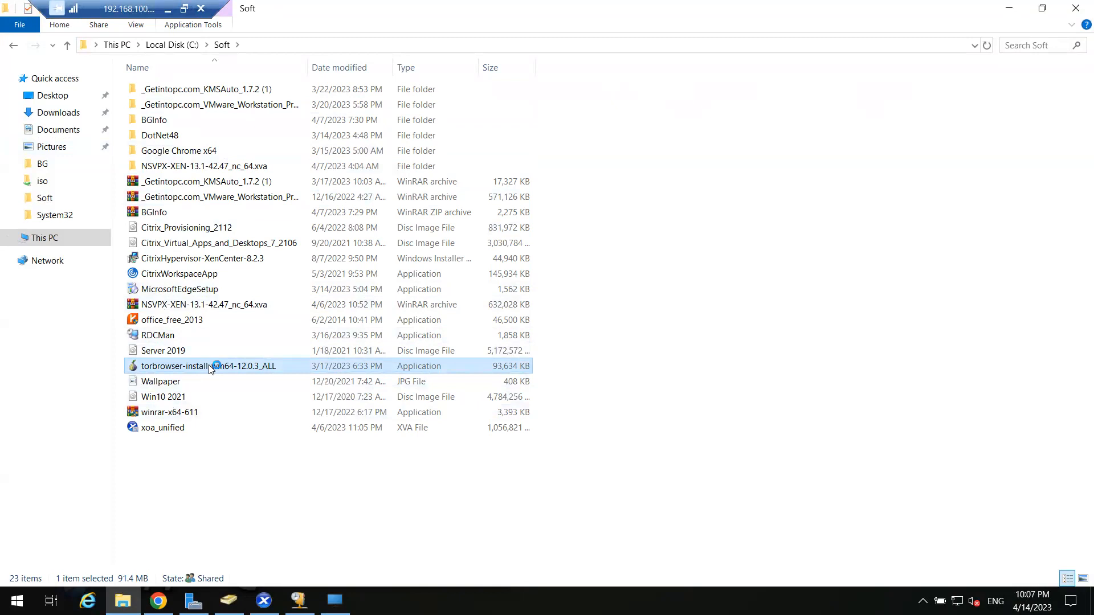
left_click(551, 333)
left_click(1009, 9)
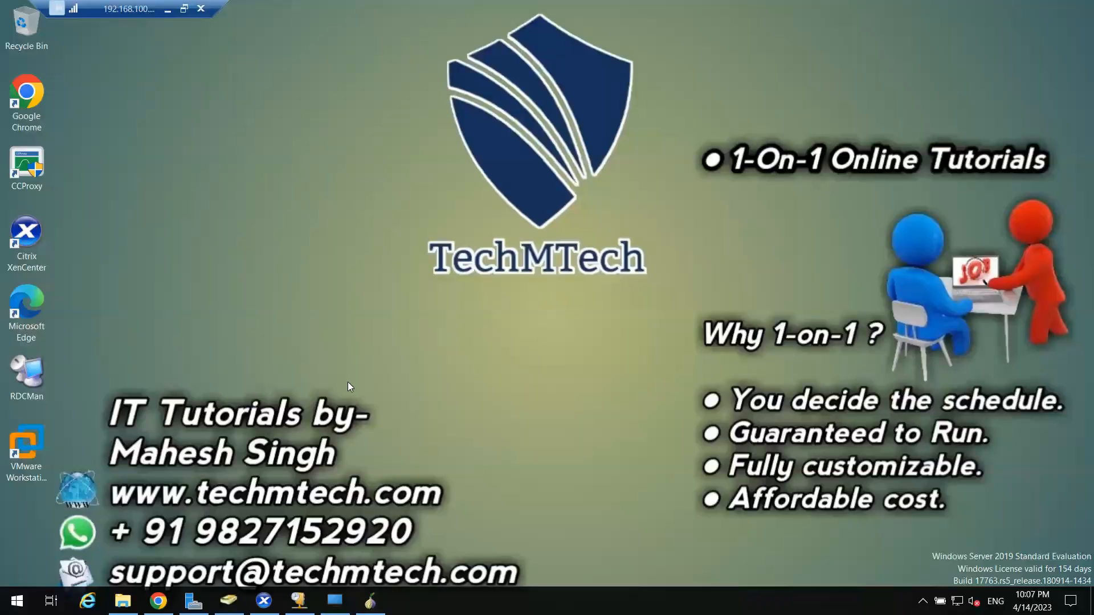
Refresh the desktop and start installing Tor Browser into the default Desktop\Tor Browser folder.
right_click(426, 208)
left_click(469, 252)
left_click(370, 601)
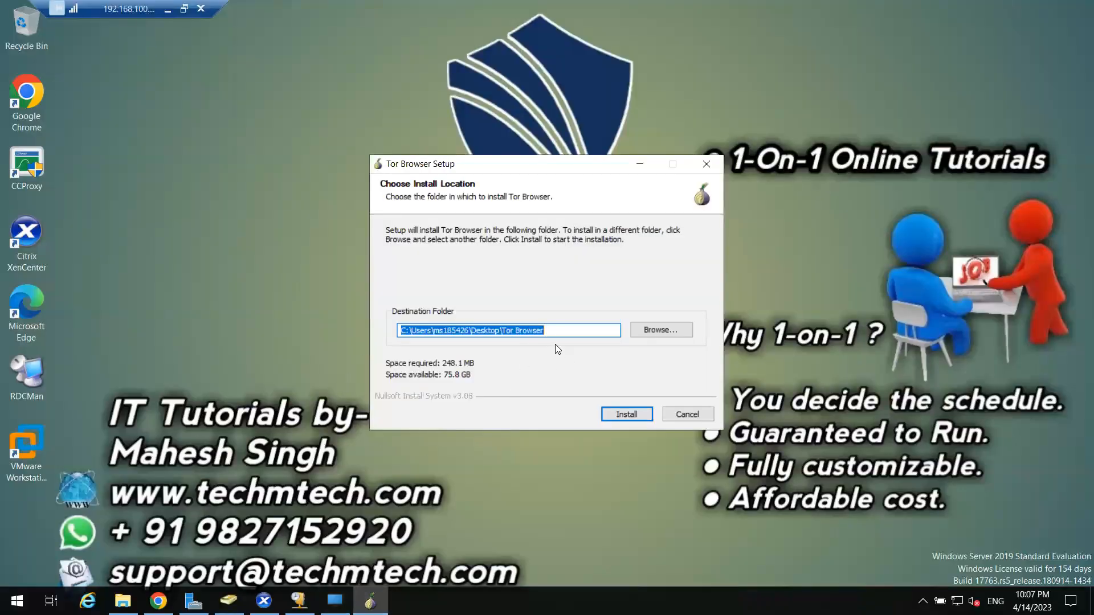
left_click(624, 415)
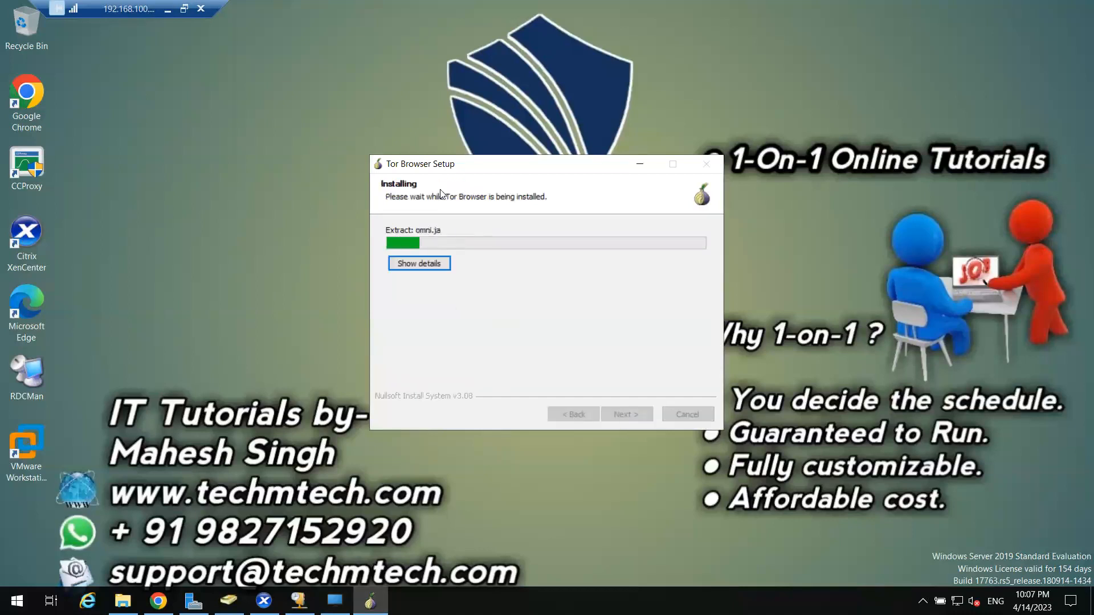
left_click_drag(452, 162, 514, 114)
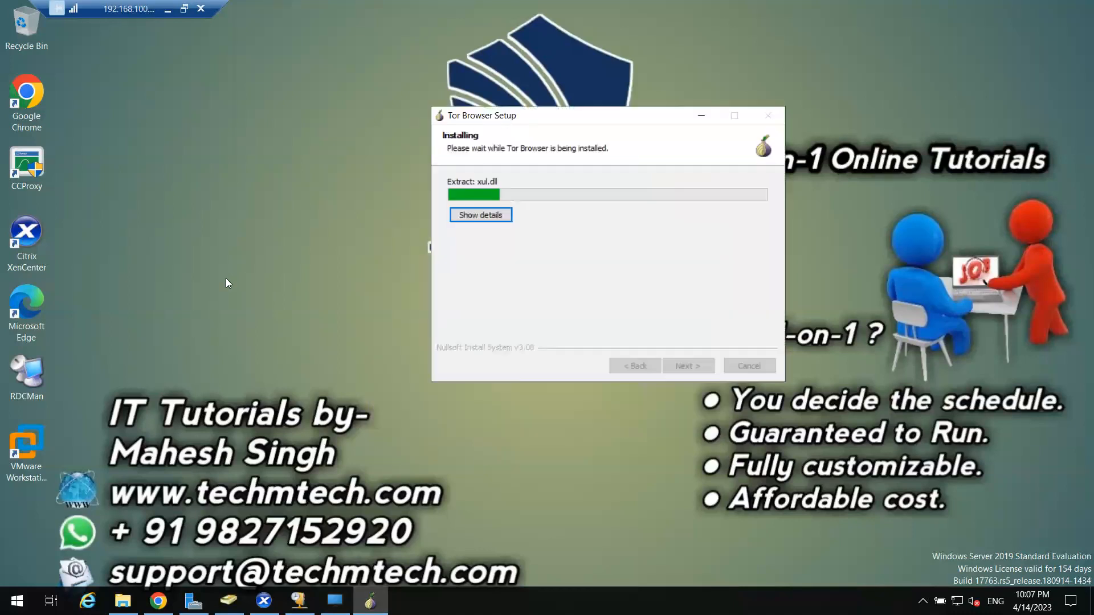
Open the installed programs list with appwiz.cpl, select Citrix Workspace 2105, then minimize it.
key("super+r")
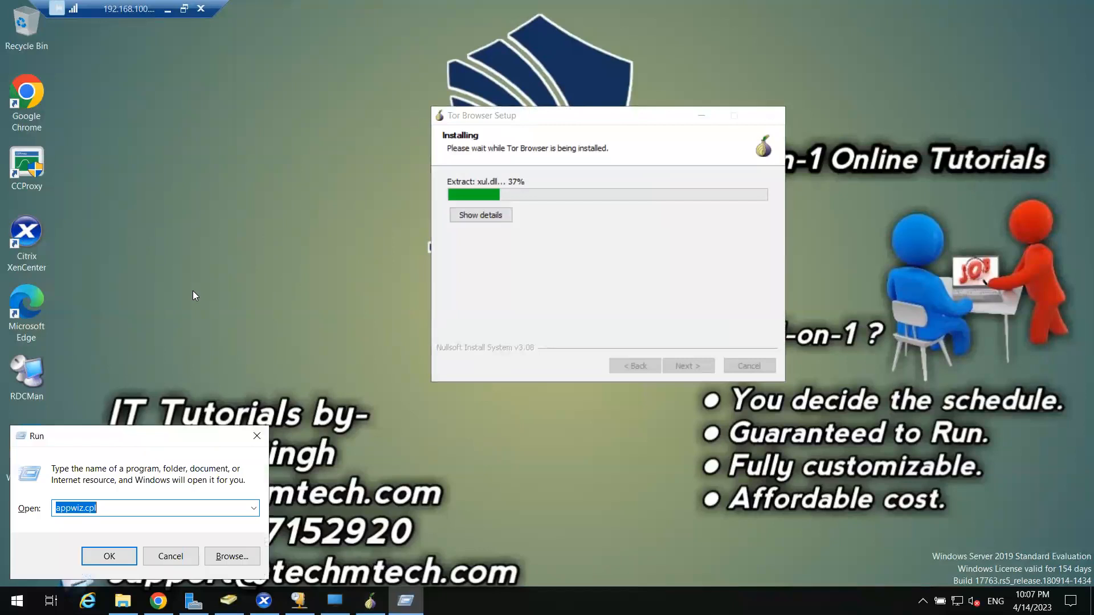
key("Return")
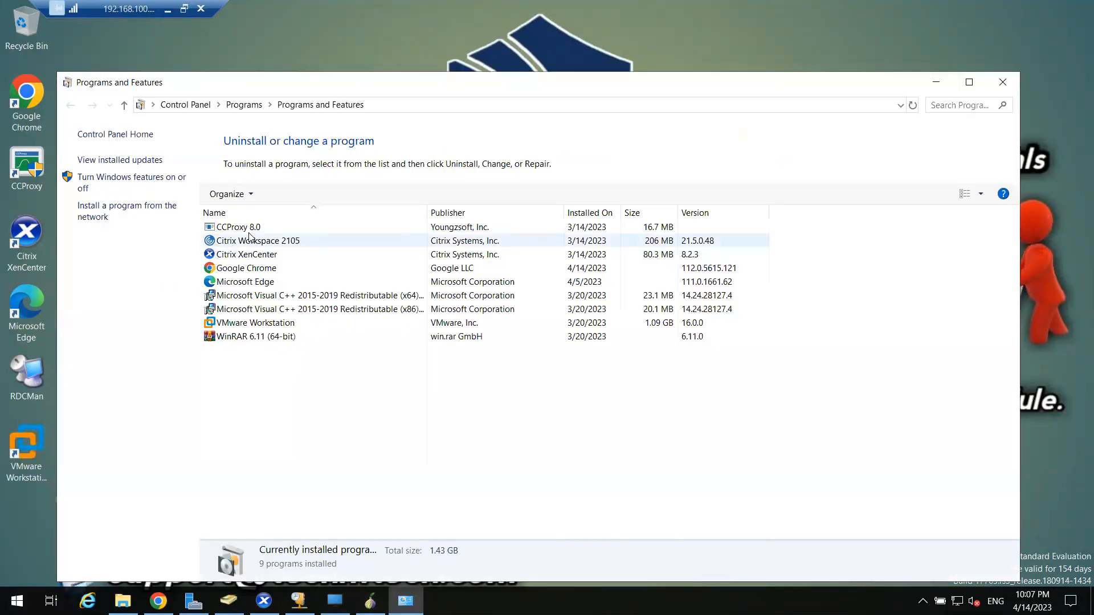
left_click(284, 244)
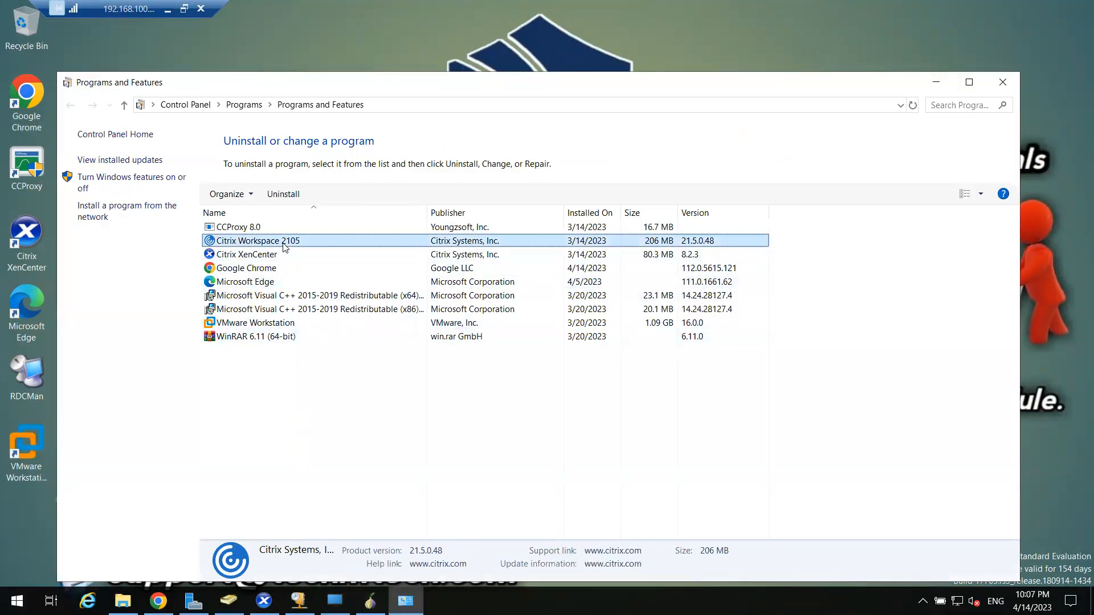
left_click(936, 82)
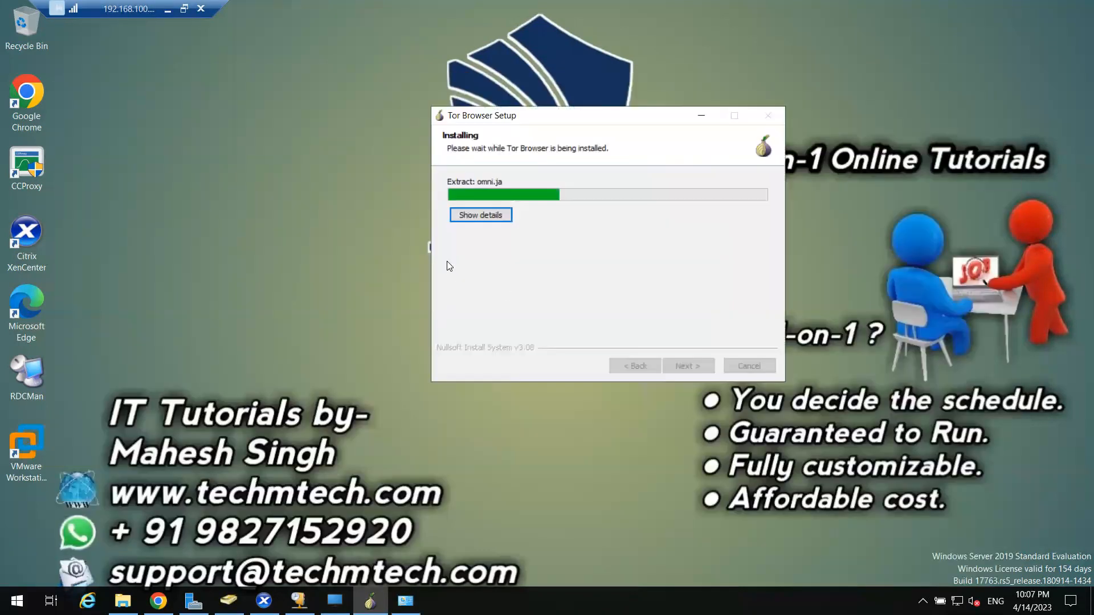
Finish setup with Run Tor Browser and Start Menu & Desktop shortcuts unchecked.
left_click_drag(539, 124, 480, 111)
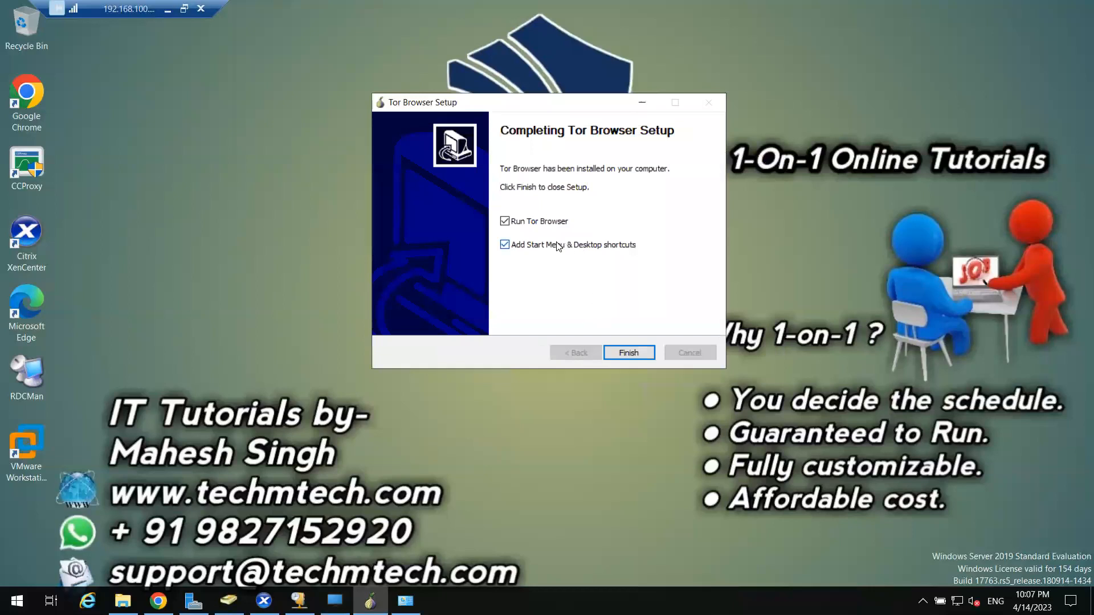
left_click(533, 222)
left_click(532, 245)
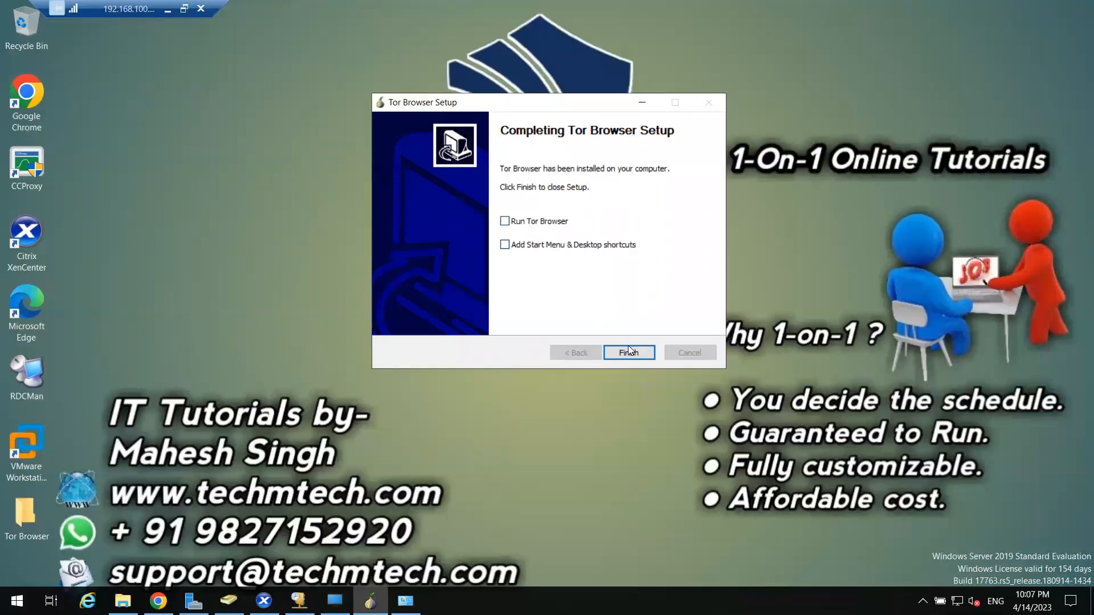
left_click(629, 352)
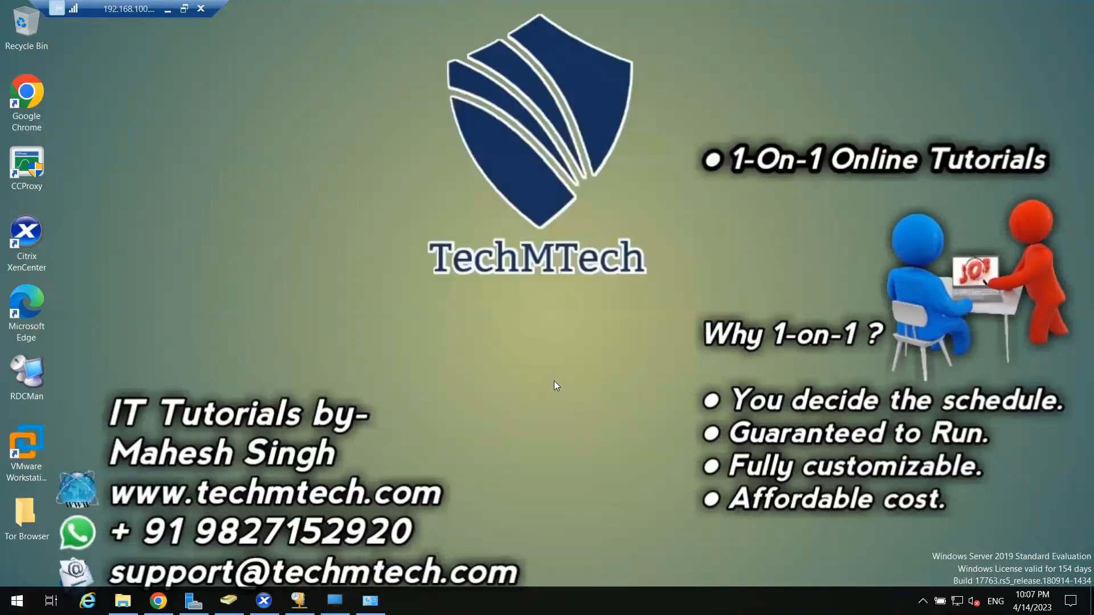
Inspect the Tor Browser\Browser folder and clear the Citrix Workspace selection in installed programs.
double_click(26, 515)
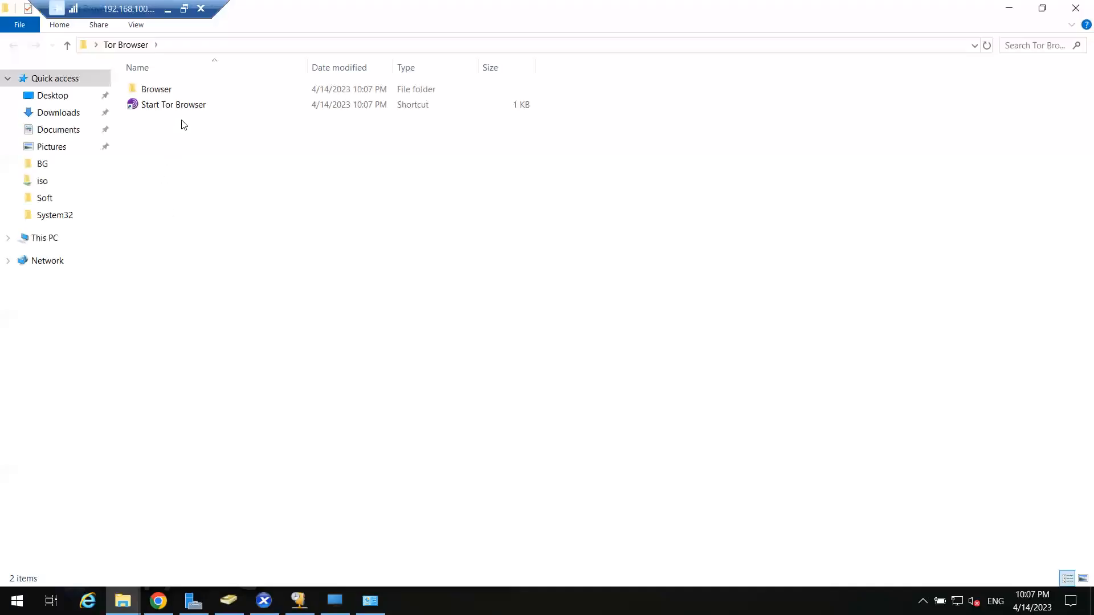
double_click(169, 90)
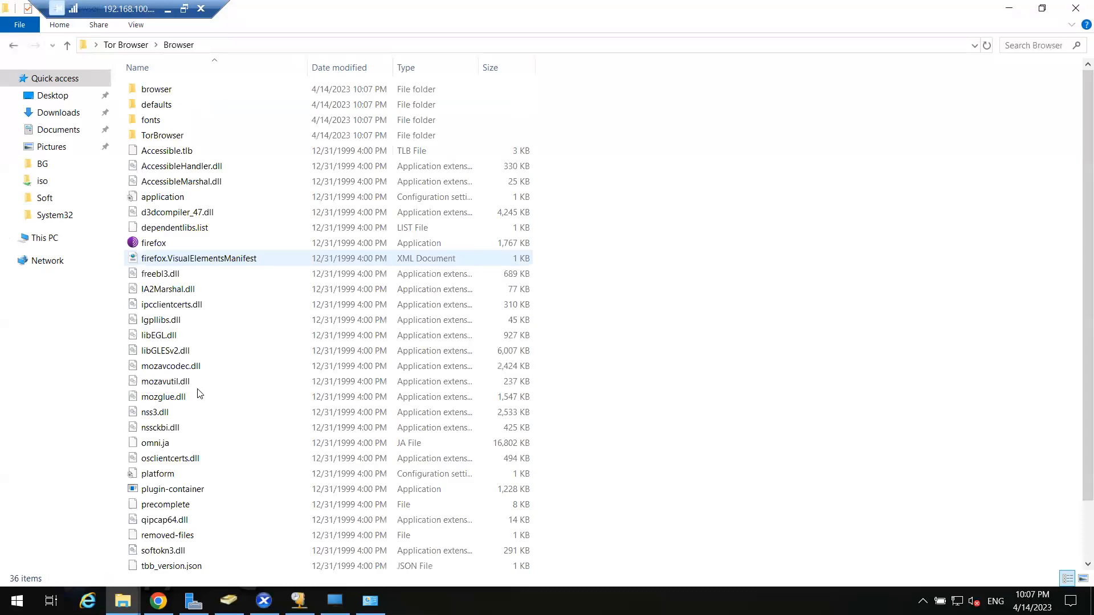
left_click(125, 45)
left_click(370, 602)
left_click(483, 436)
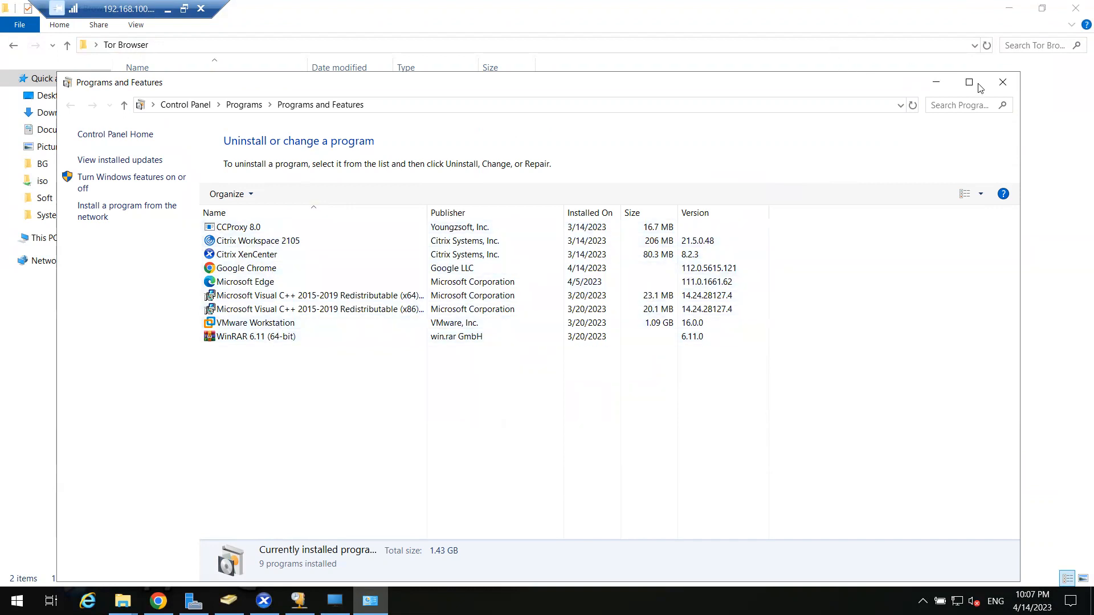
left_click(935, 82)
left_click(1075, 8)
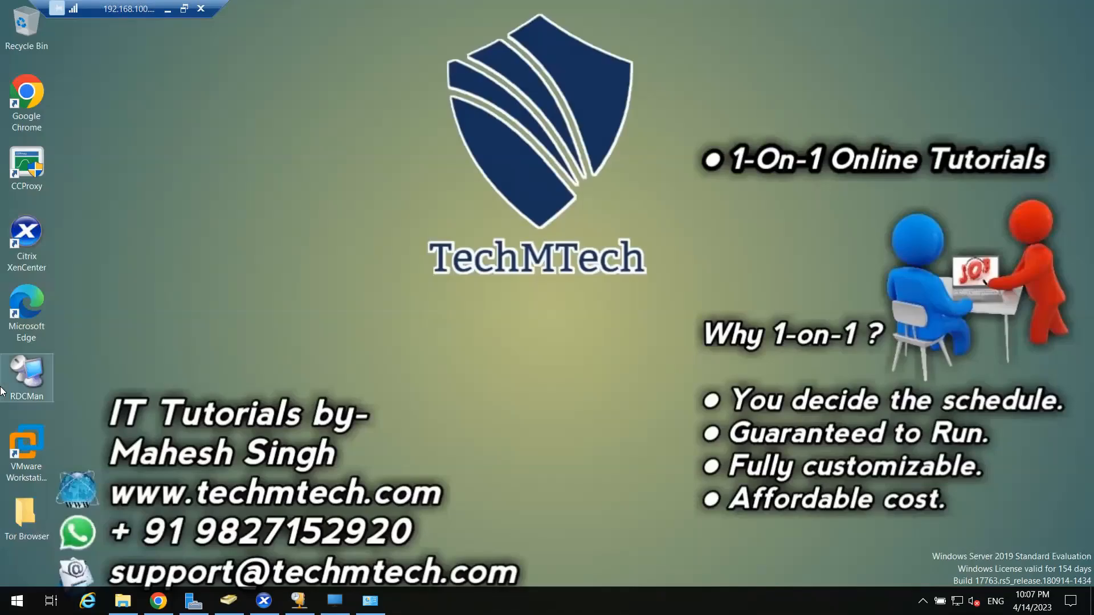
Run the Start Tor Browser shortcut and close the Connect to Tor windows it opens.
double_click(26, 518)
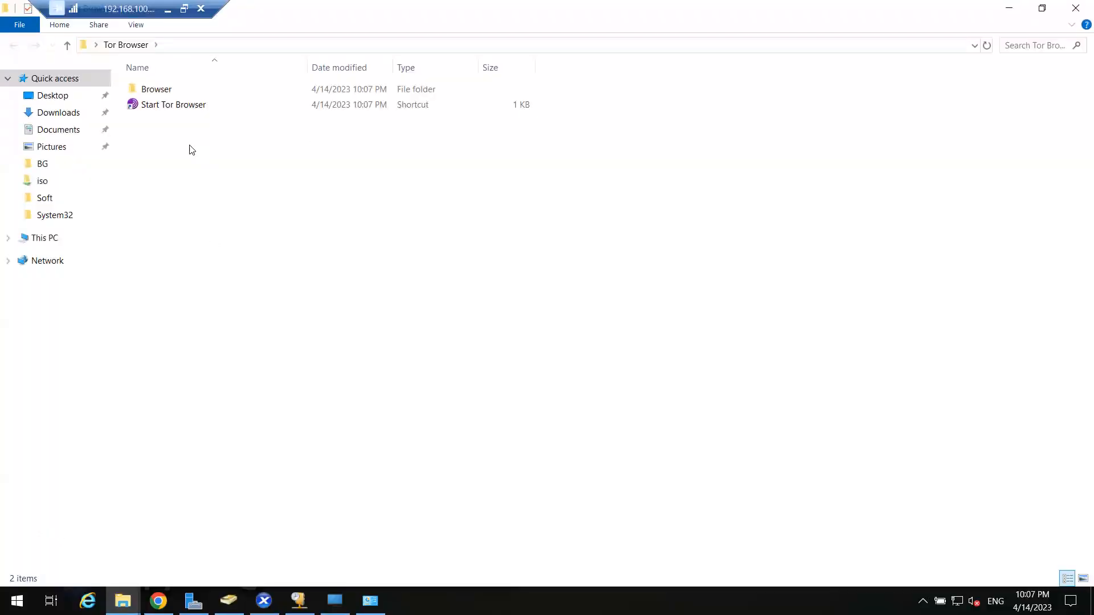
left_click(183, 105)
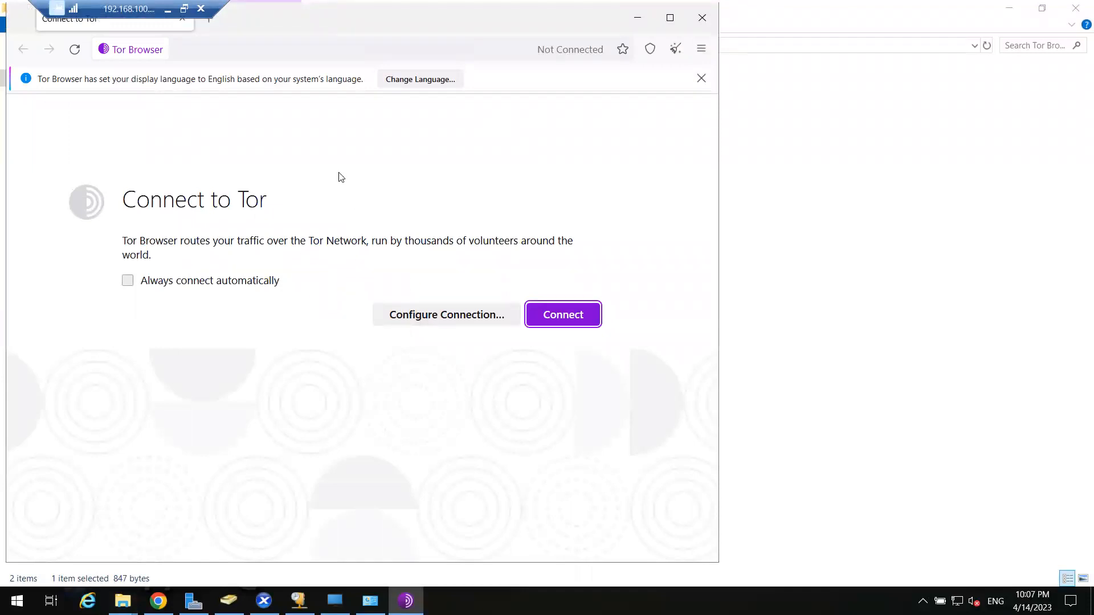
left_click(702, 18)
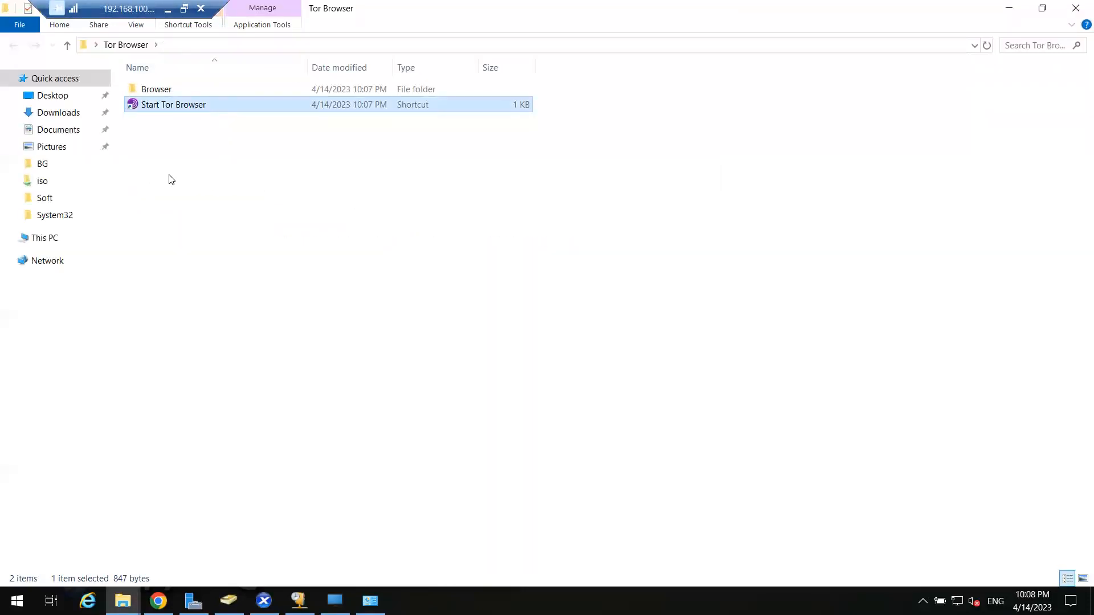
right_click(196, 109)
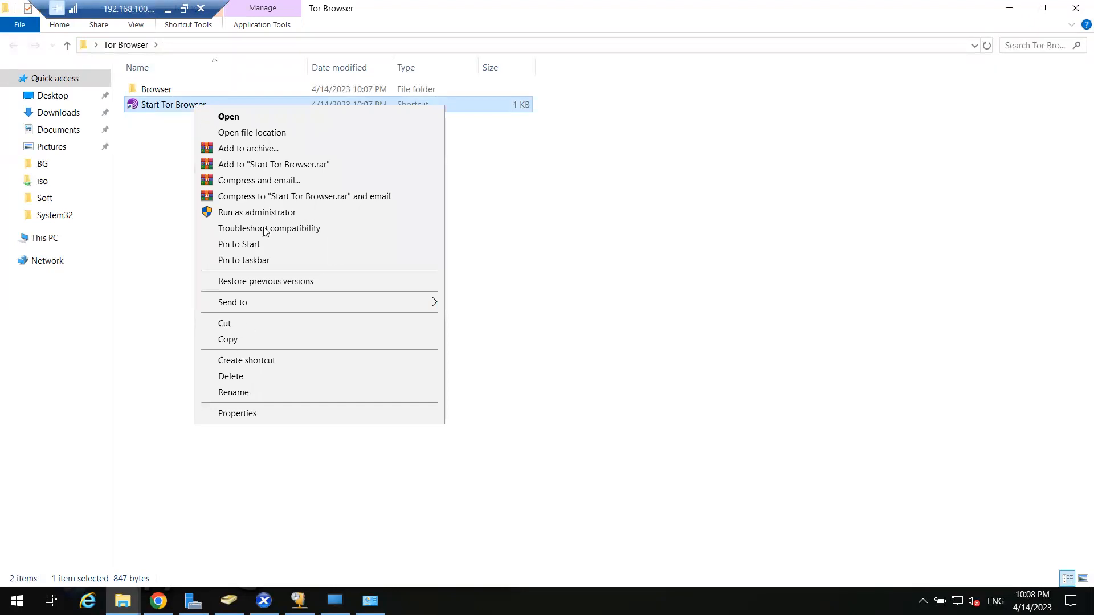
left_click(278, 128)
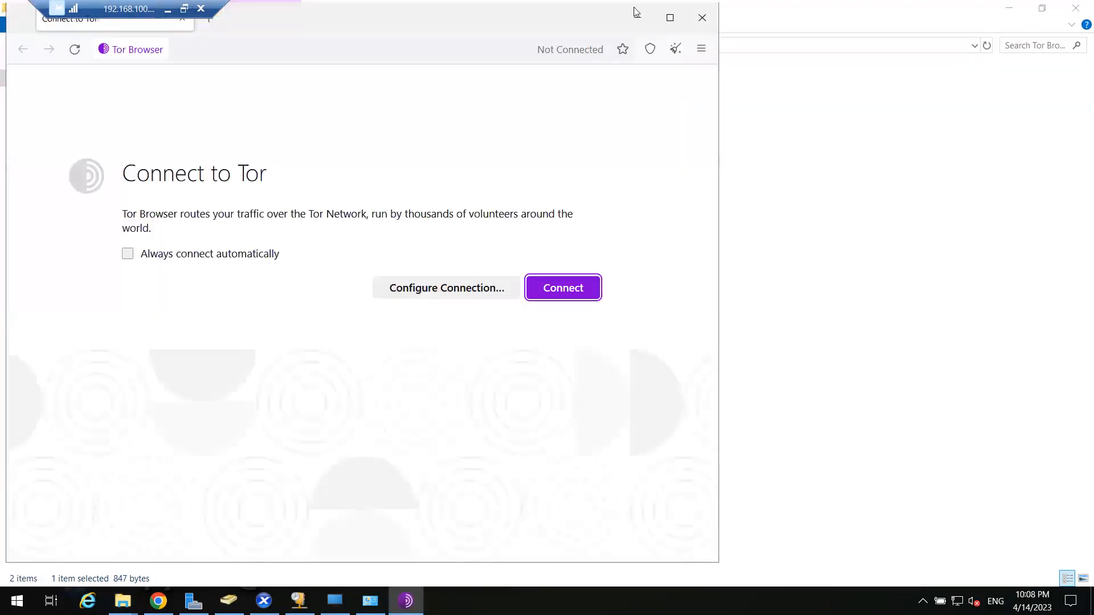
left_click(712, 18)
Open the shortcut's target folder, select firefox, and copy the full folder path.
right_click(196, 107)
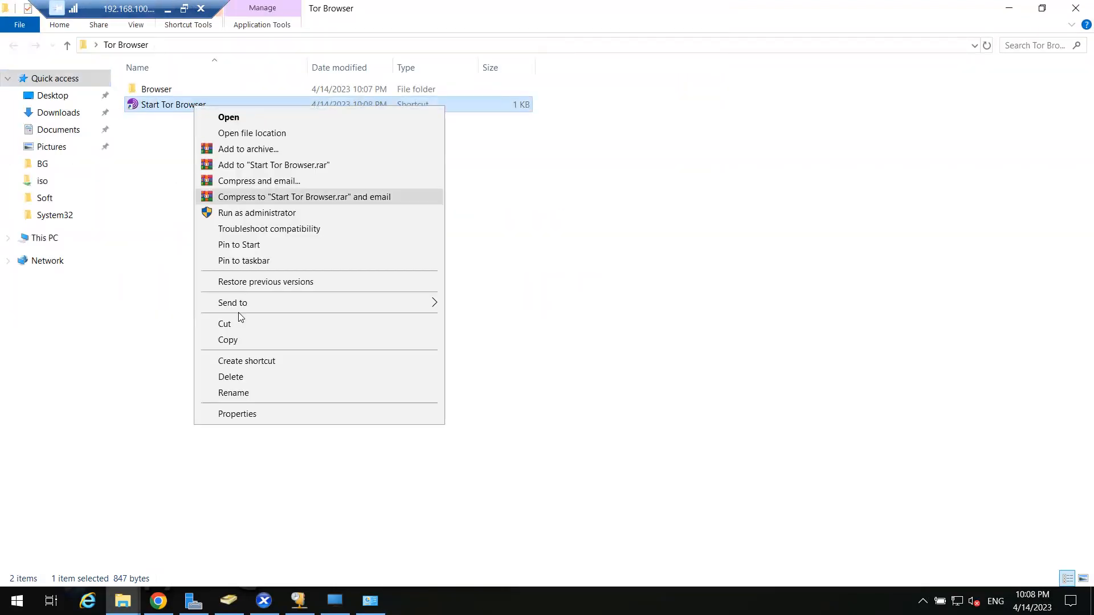
left_click(273, 133)
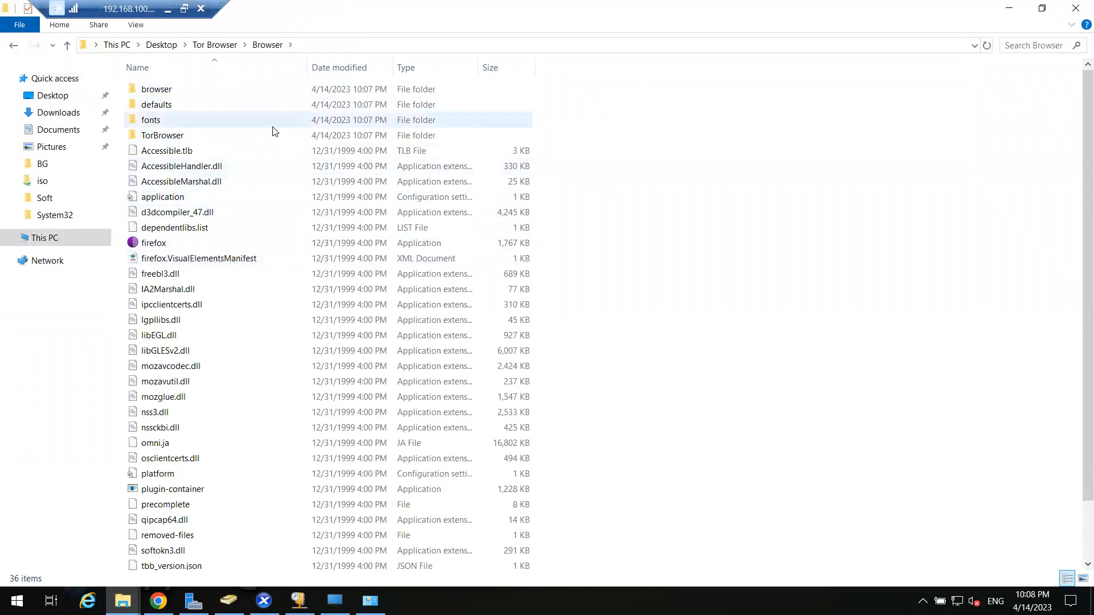
left_click(214, 244)
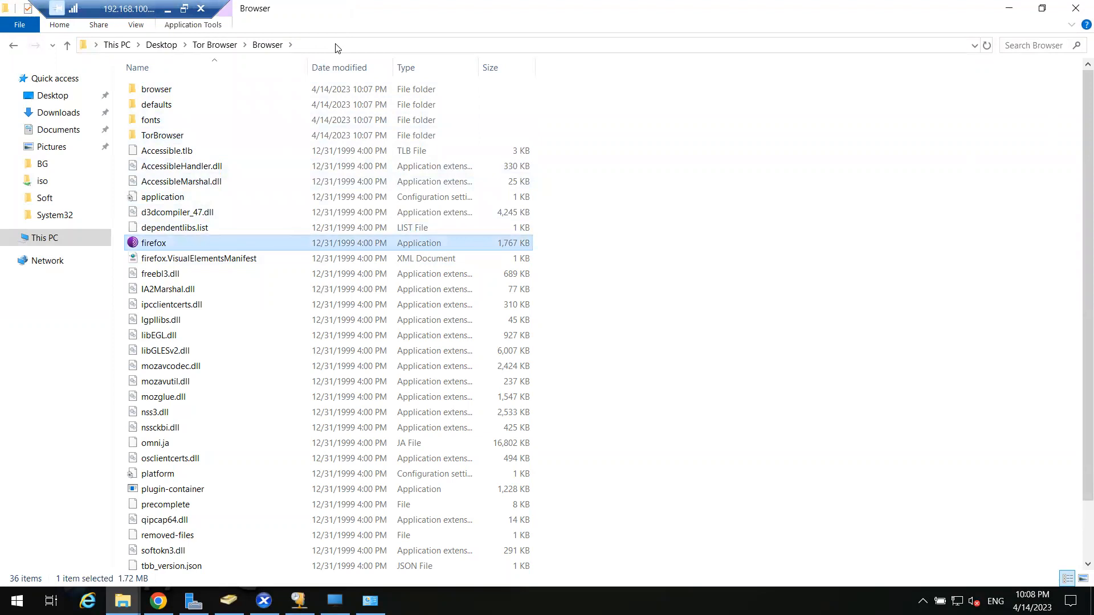
left_click(336, 45)
right_click(262, 47)
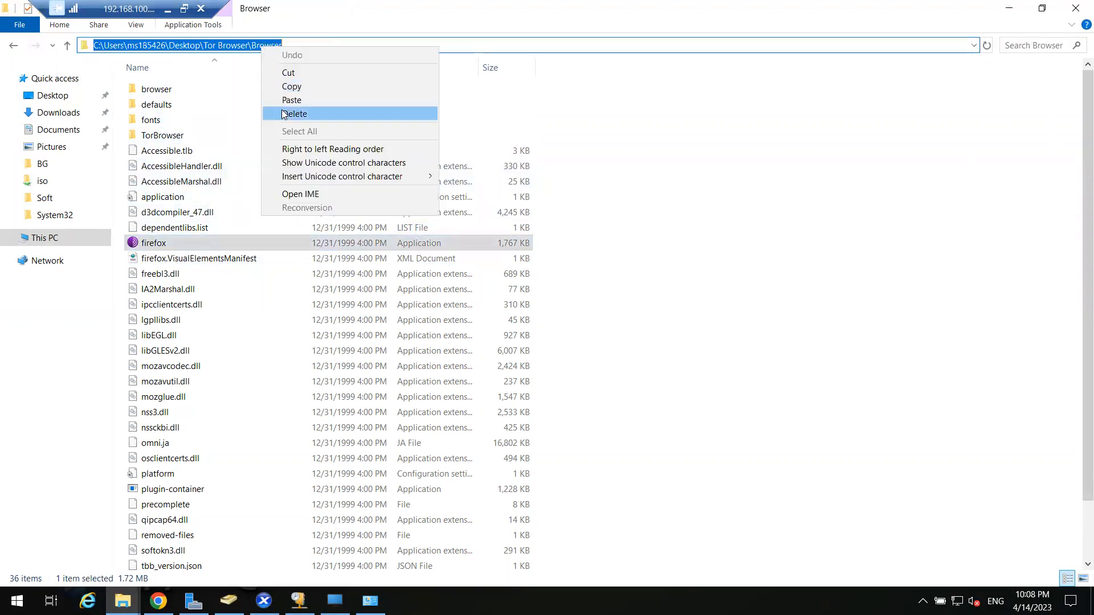
left_click(288, 87)
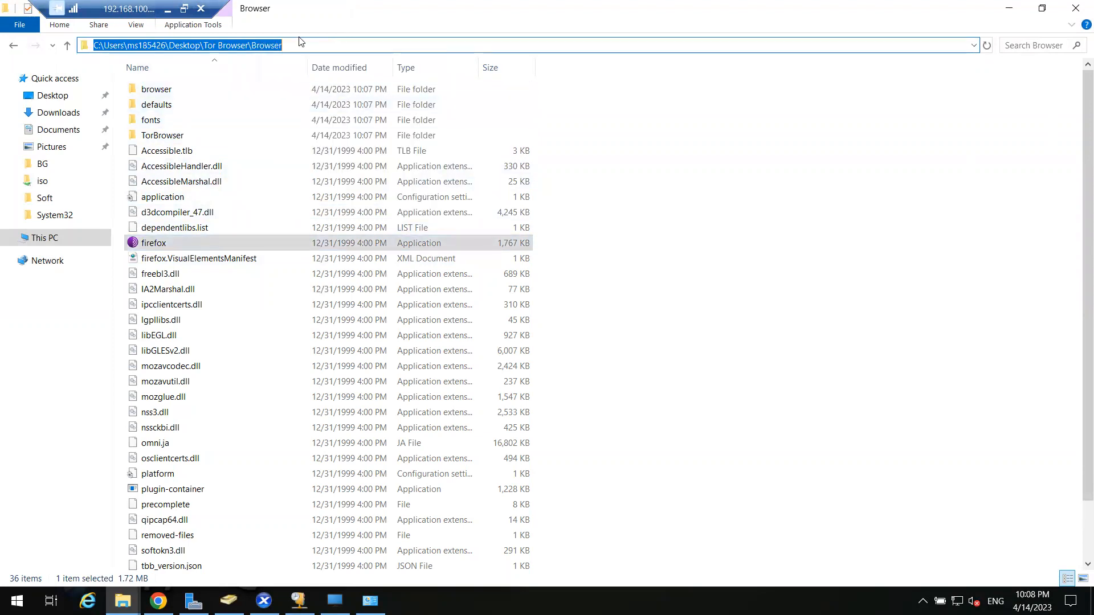
left_click(1076, 8)
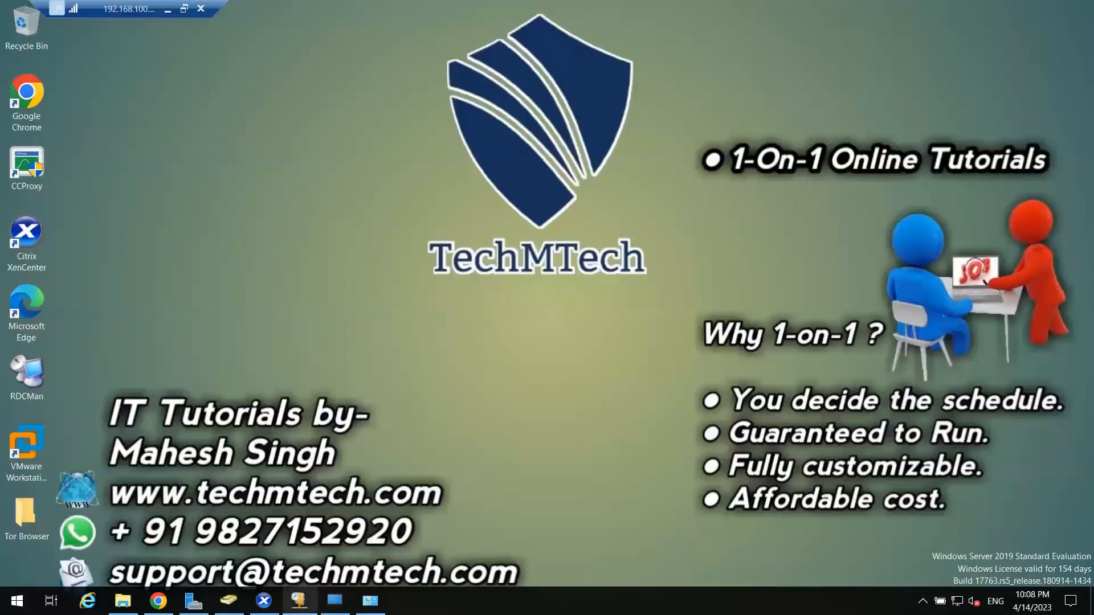
left_click(264, 600)
Send Ctrl+Alt+Del to DDC-01, sign in with the account password, and enable Scale.
left_click(281, 551)
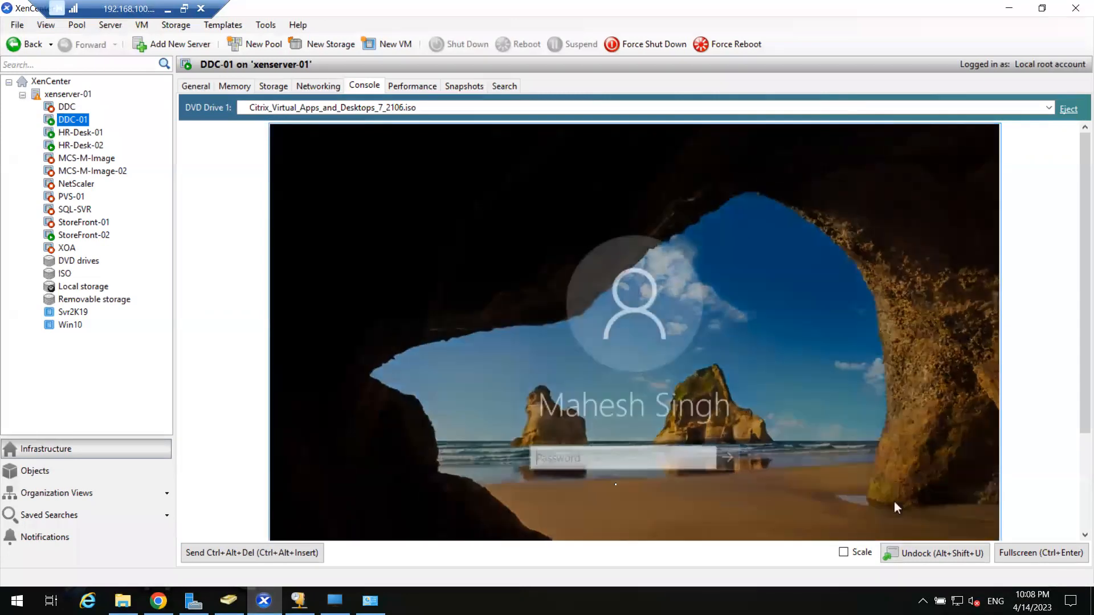
type("***")
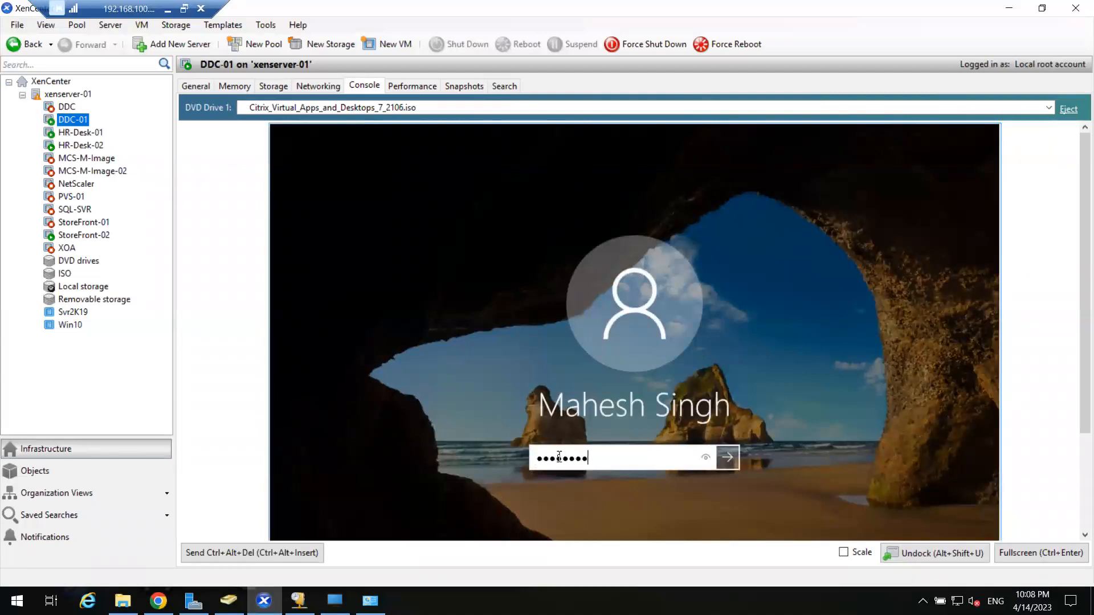
key("Return")
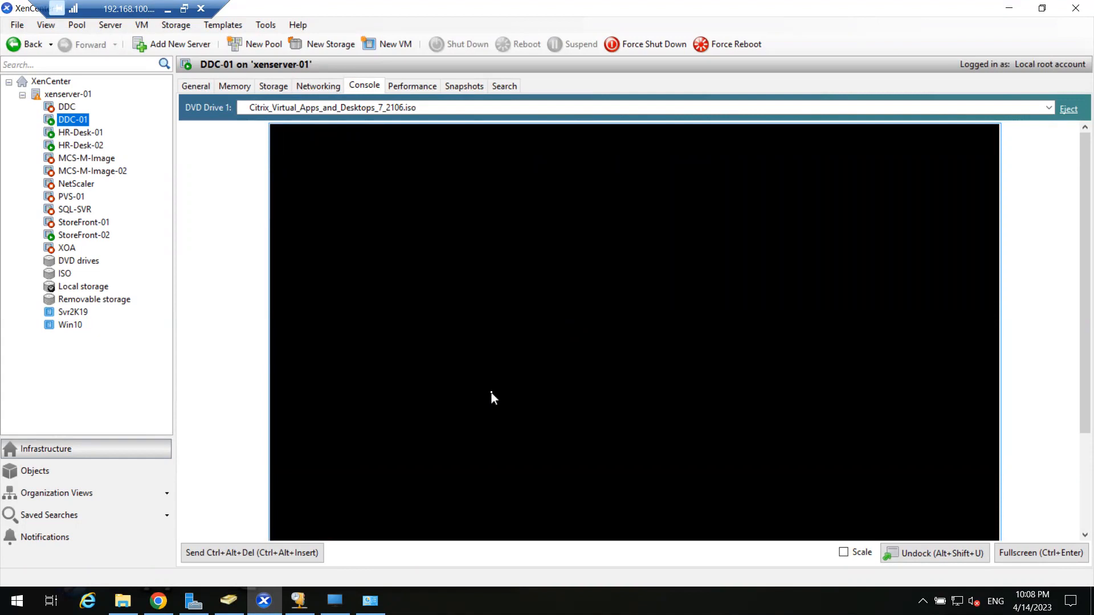
left_click(844, 558)
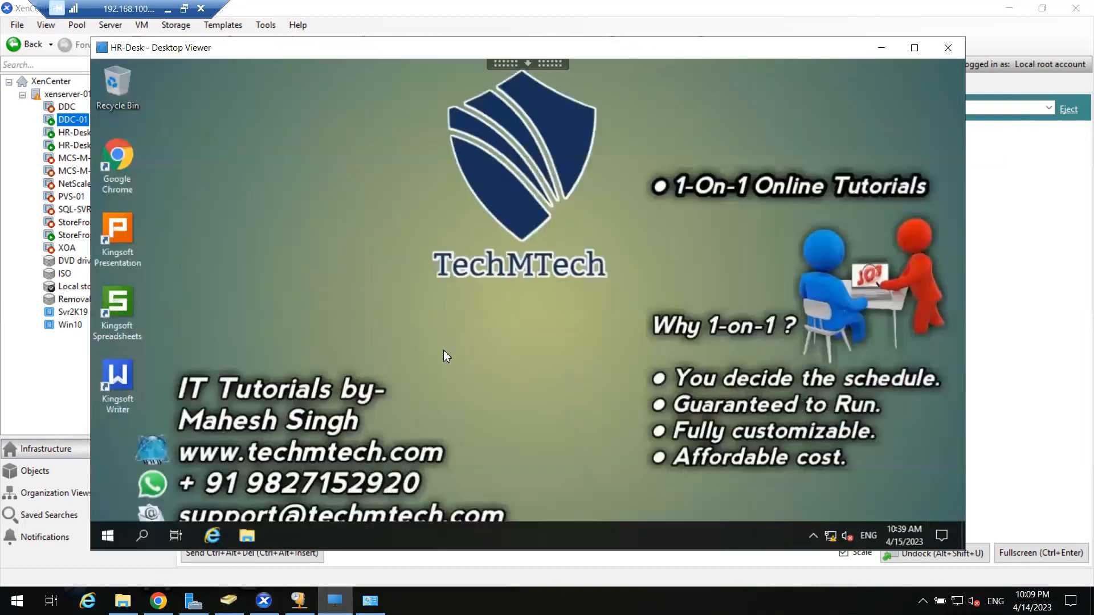
Toggle the HR-Desk Start menu and viewer toolbar, then close the HR-Desk Desktop Viewer window.
left_click(108, 536)
left_click(362, 106)
left_click(515, 62)
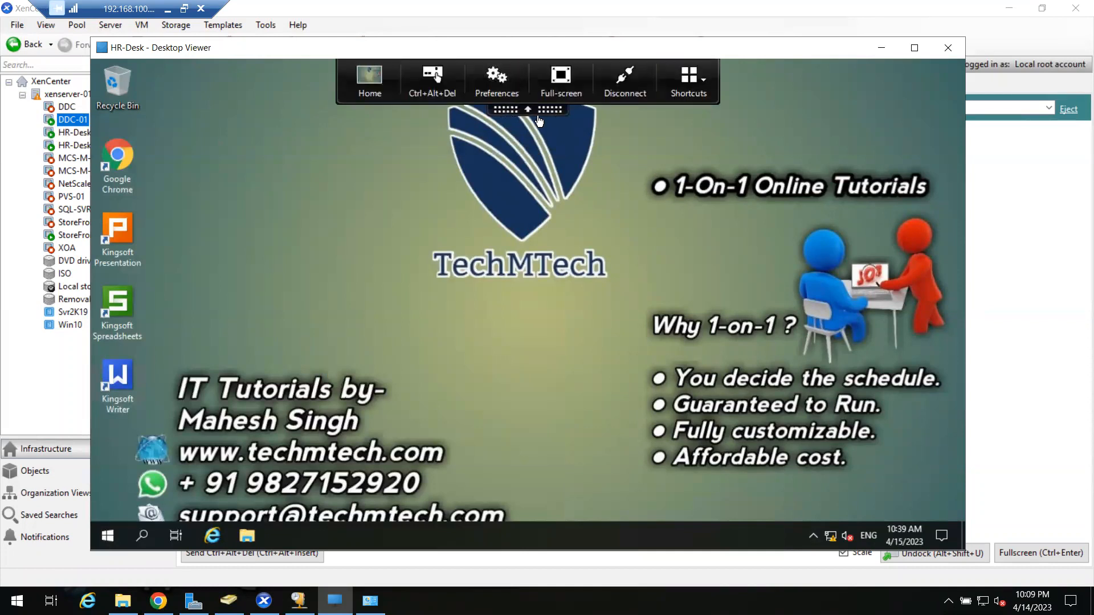
left_click(536, 109)
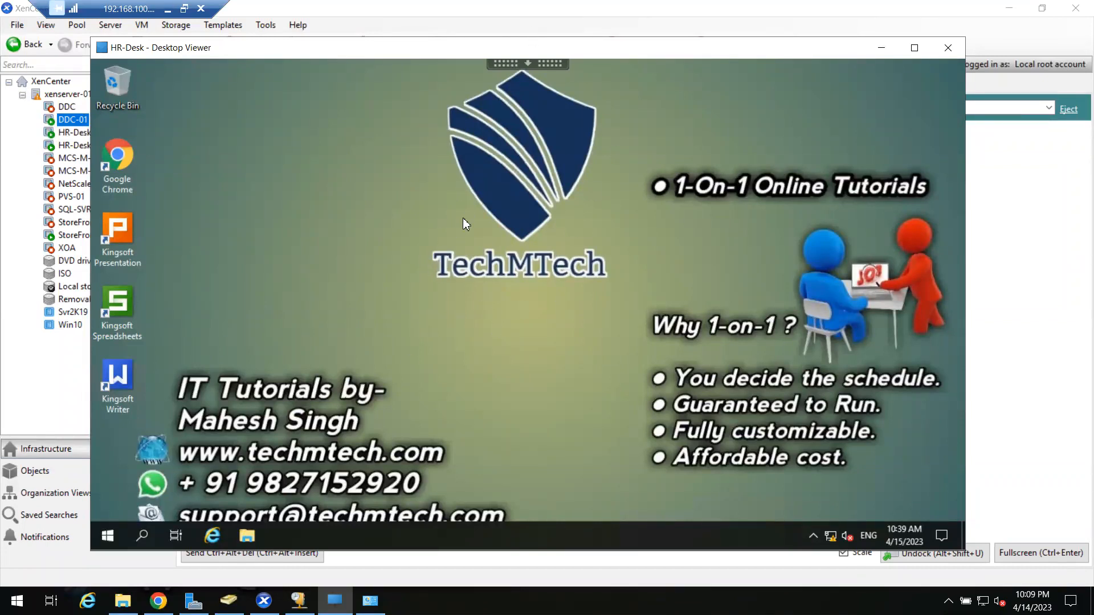
left_click(949, 48)
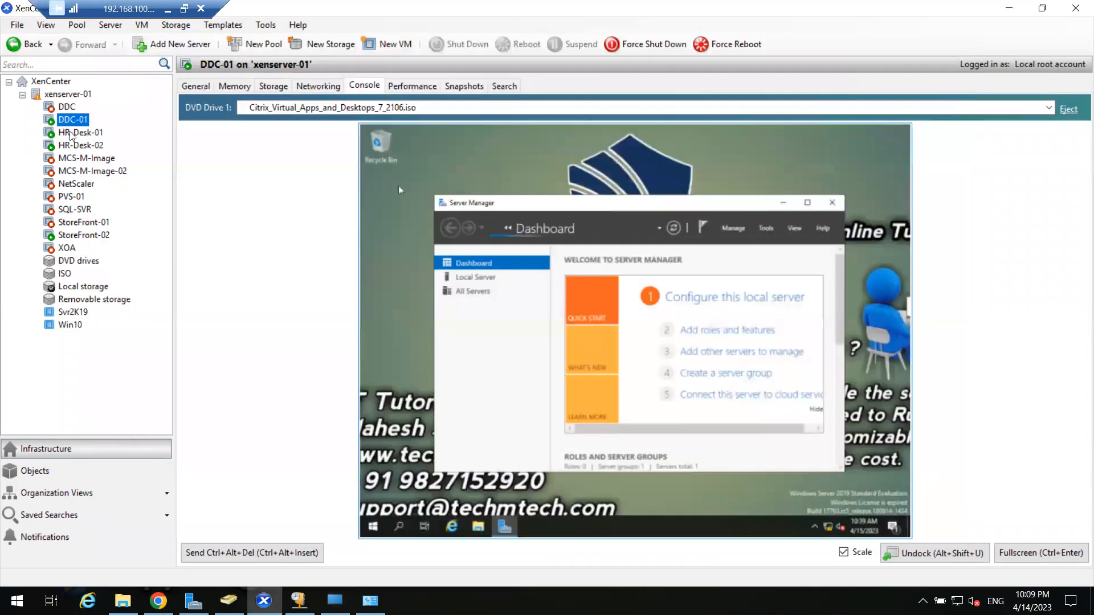
Check the HR-Desk-01 and HR-Desk-02 details, then maximize DDC-01's Server Manager at full size.
left_click(78, 132)
left_click(76, 146)
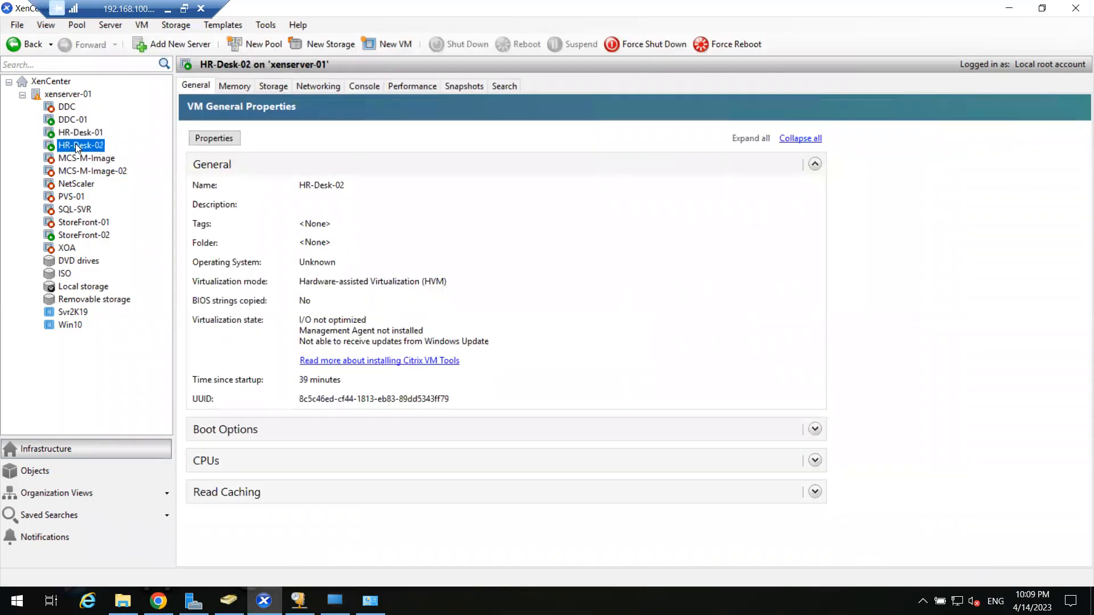
left_click(79, 132)
left_click(80, 149)
left_click(83, 120)
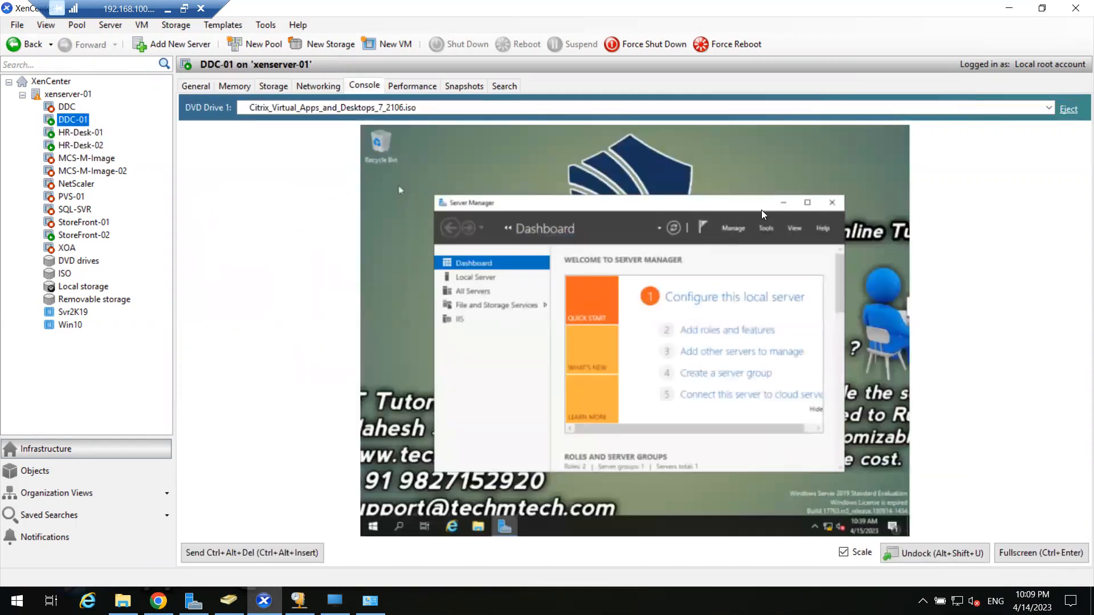
left_click(809, 204)
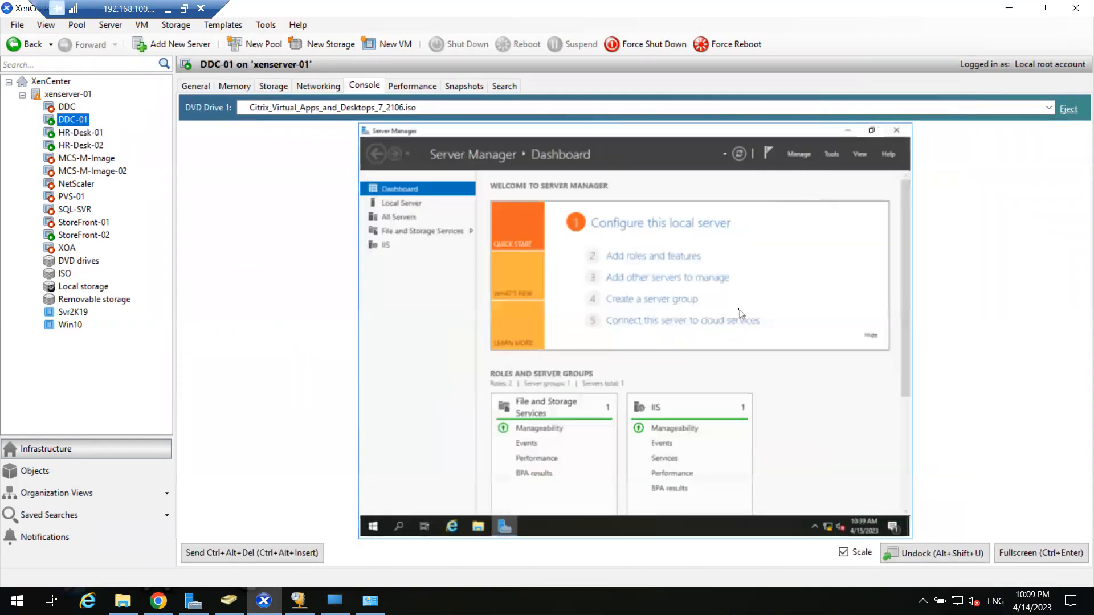
left_click(844, 552)
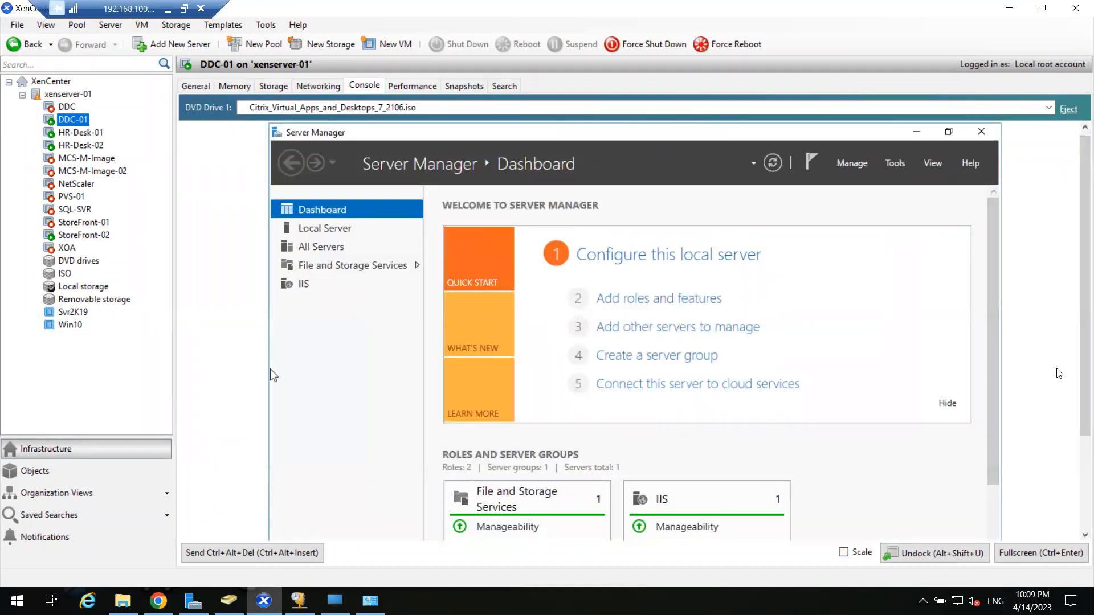
Launch Citrix Studio from DDC-01's Start menu and approve the administrator prompt.
left_click(1079, 459)
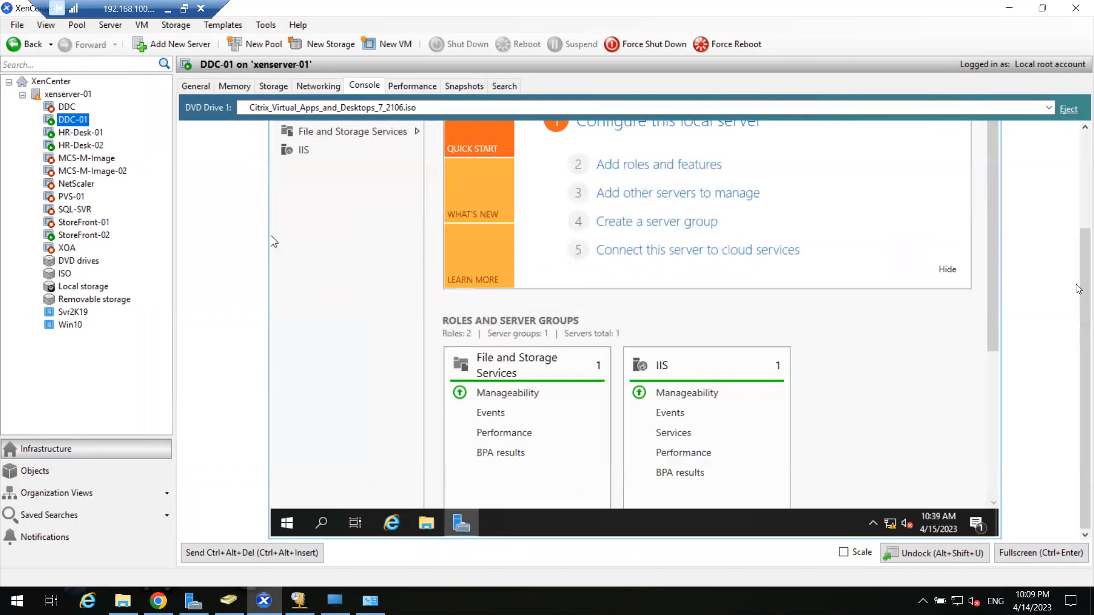
left_click(1080, 222)
left_click_drag(1079, 288, 1079, 404)
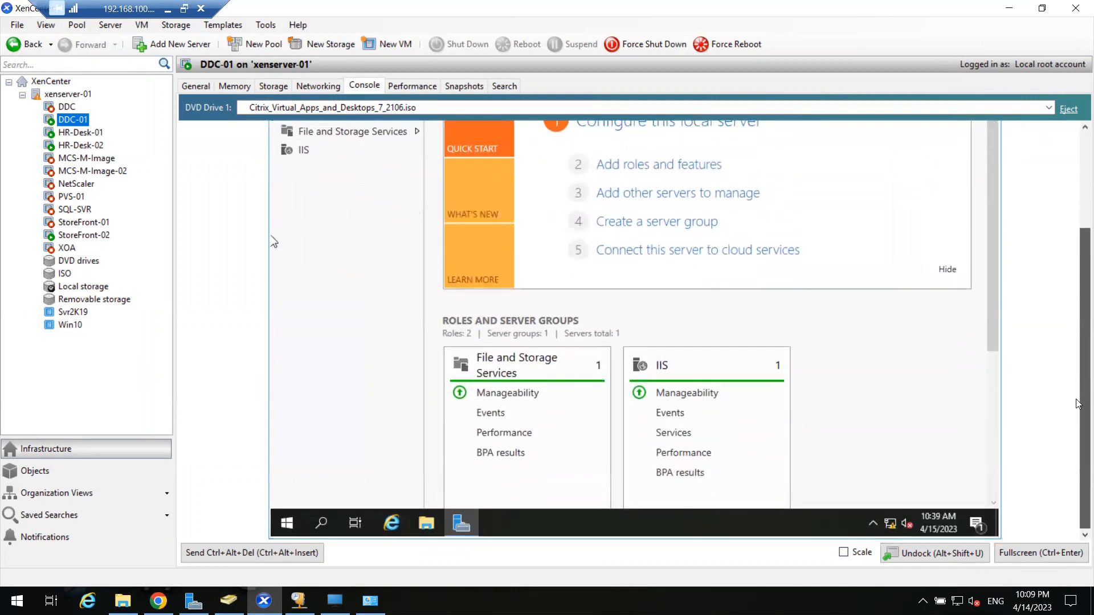
left_click(291, 523)
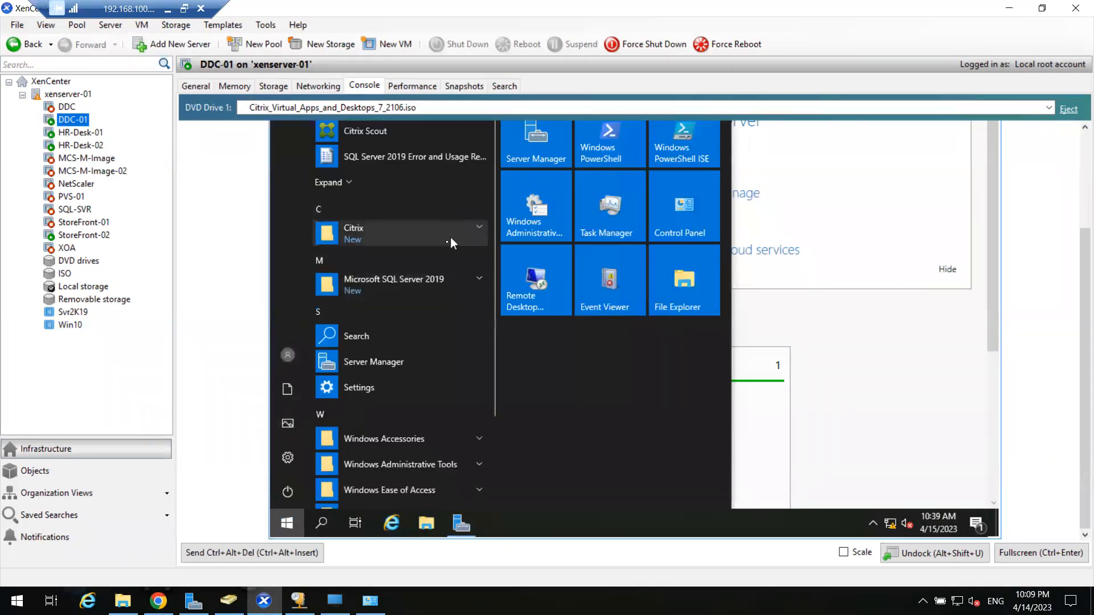
left_click_drag(1084, 379, 1084, 281)
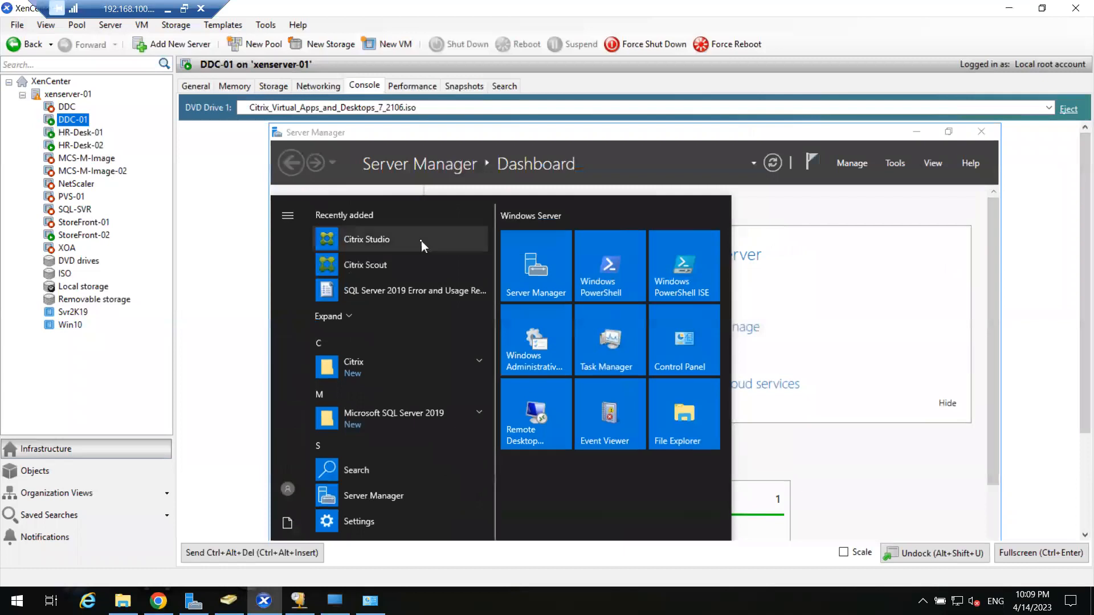
left_click(419, 236)
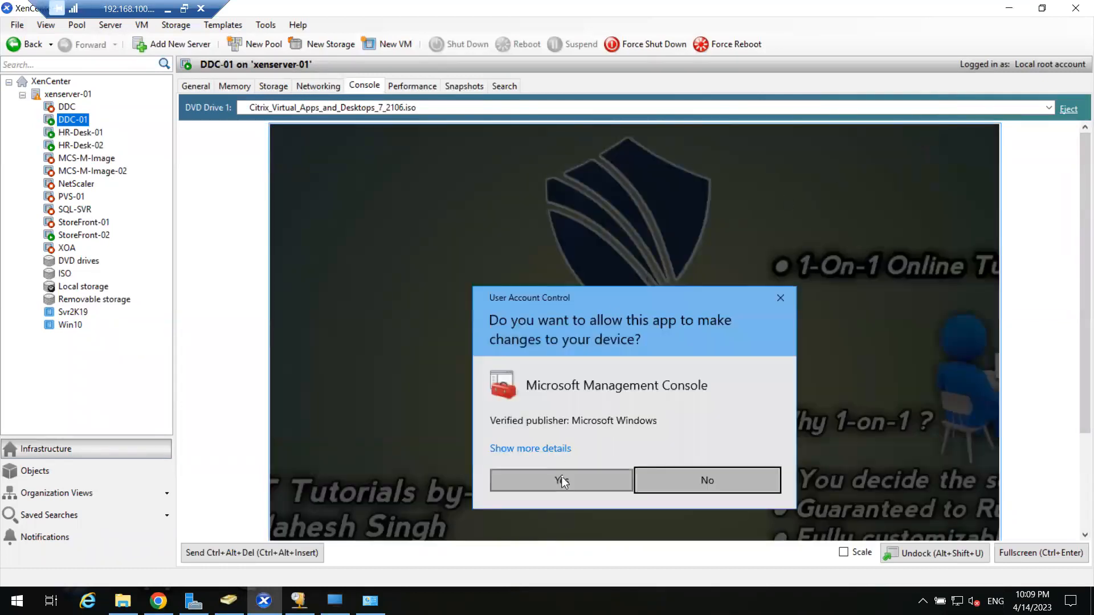
left_click(562, 480)
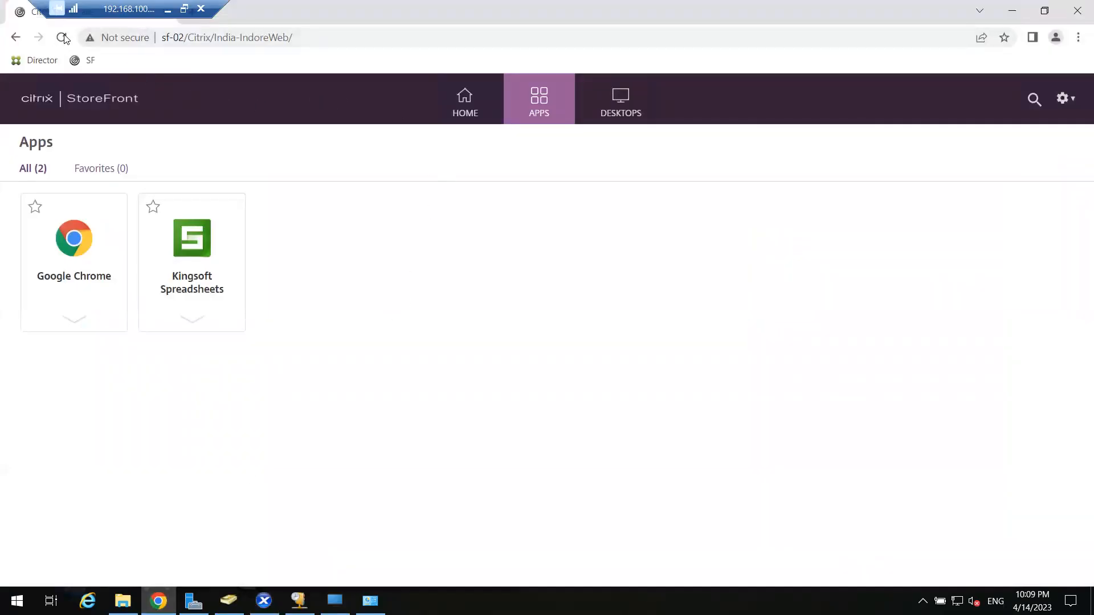
Reload StoreFront and confirm APPS still lists only Google Chrome and Kingsoft Spreadsheets.
left_click(61, 37)
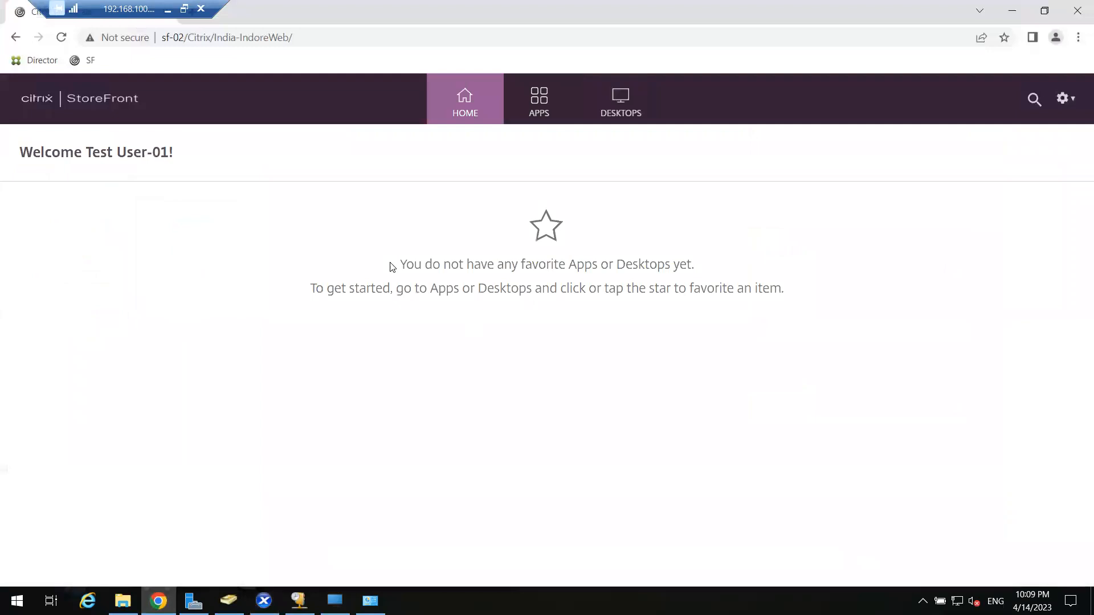
left_click(553, 108)
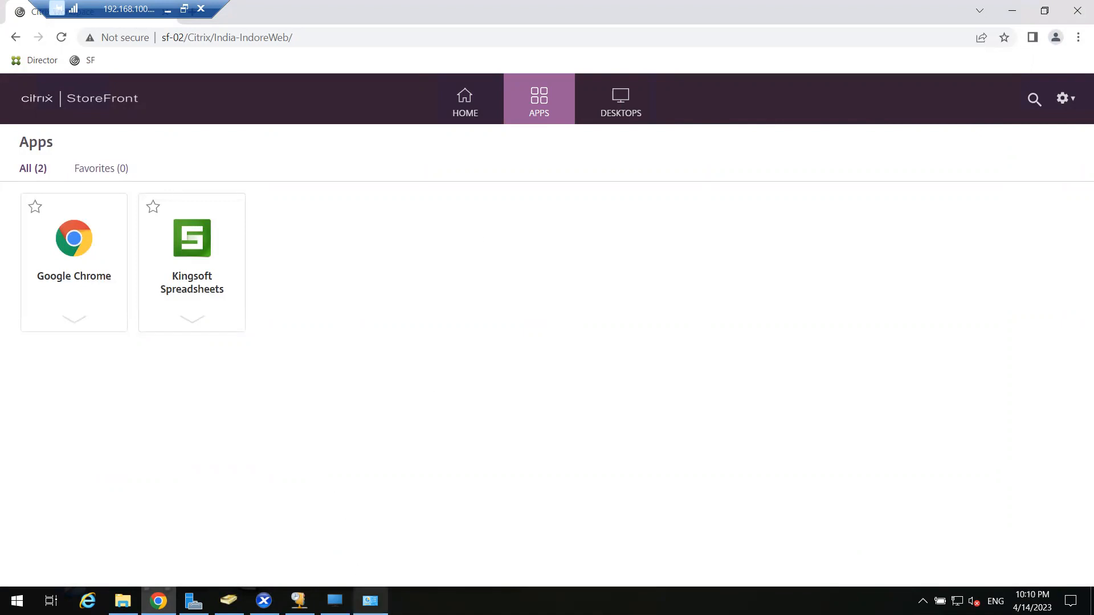
left_click(264, 600)
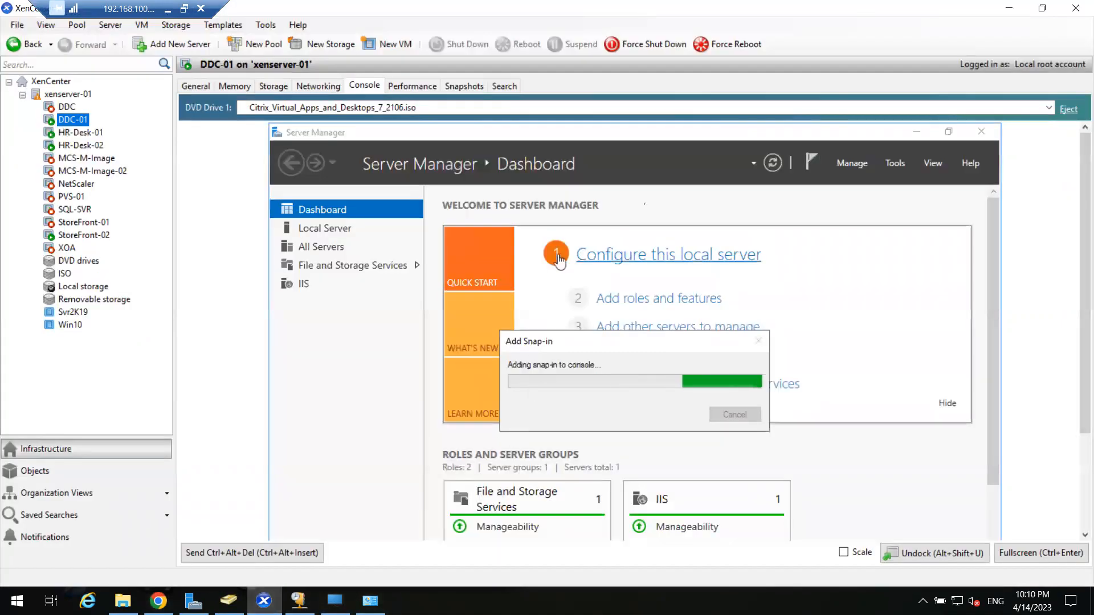
Minimize Server Manager inside the DDC-01 console and scroll the console down.
left_click(915, 132)
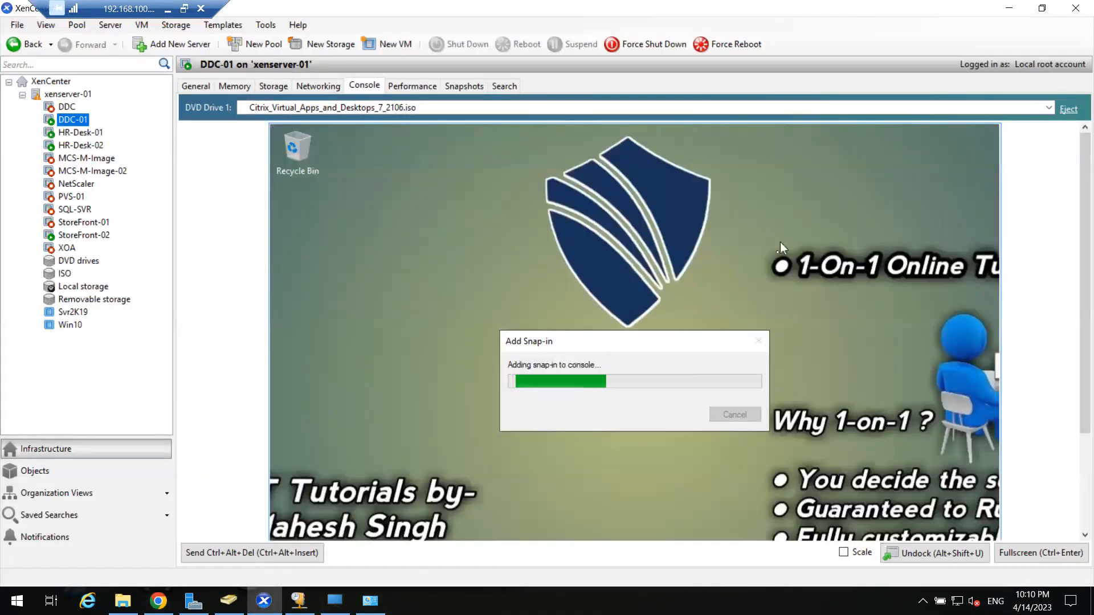
left_click_drag(1082, 266, 1078, 388)
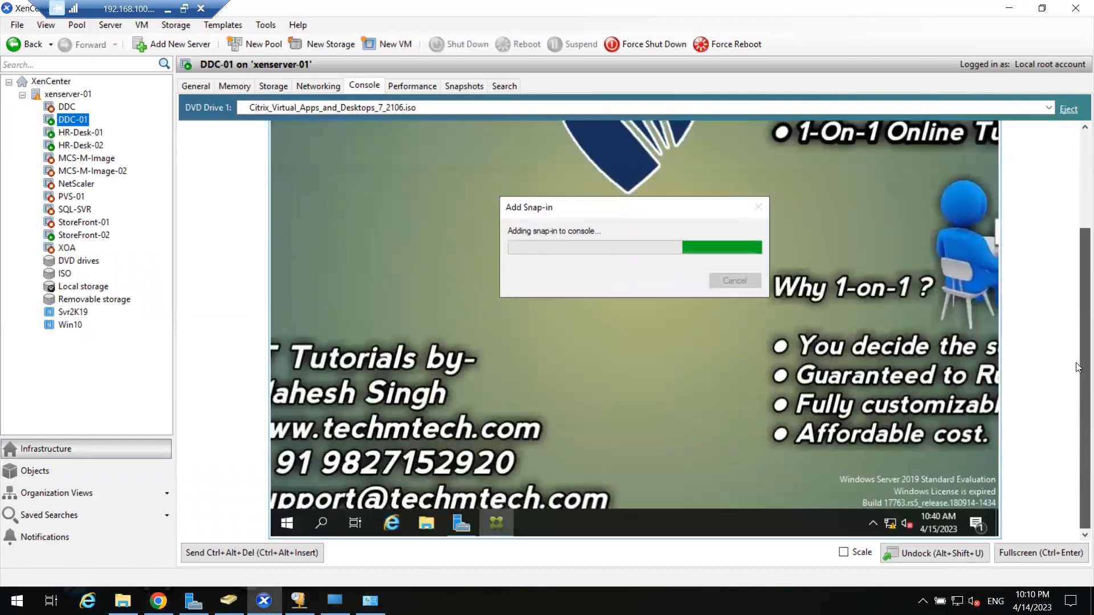